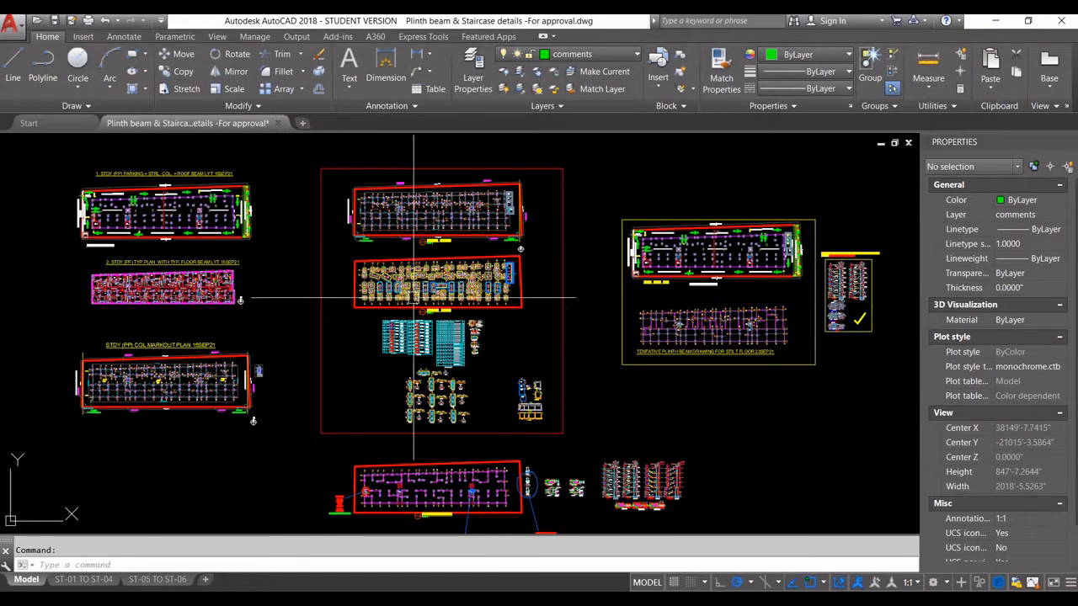
Examine the structural drawing sheets and find the footing layout with its schedules.
{"action": "scroll", "coordinate": [414, 373], "scroll_direction": "up", "scroll_amount": 5}
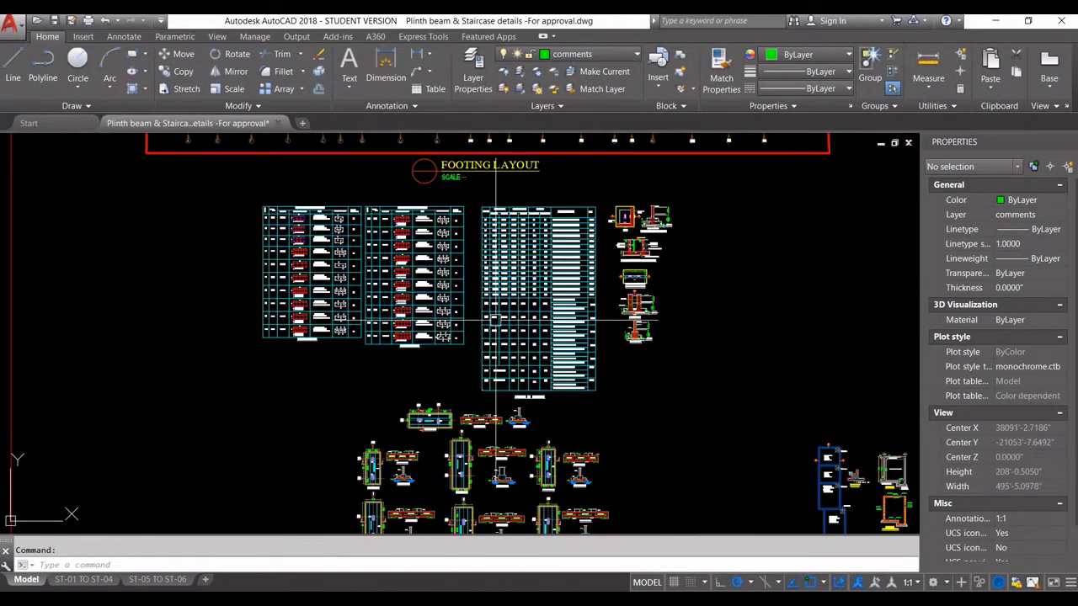
{"action": "scroll", "coordinate": [414, 373], "scroll_direction": "down", "scroll_amount": 3}
{"action": "scroll", "coordinate": [488, 373], "scroll_direction": "down", "scroll_amount": 2}
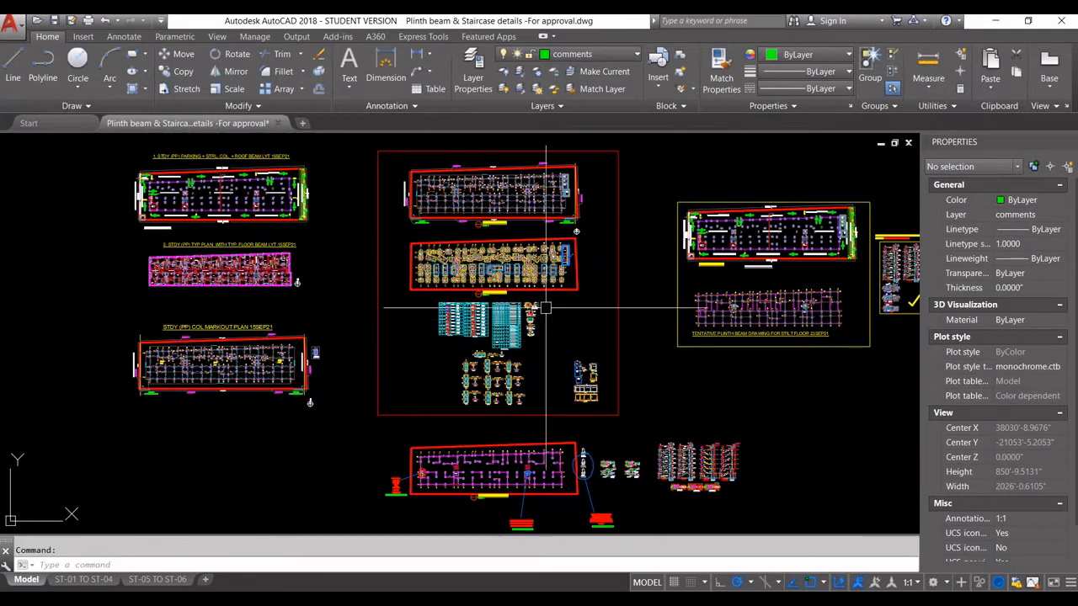
{"action": "scroll", "coordinate": [468, 236], "scroll_direction": "up", "scroll_amount": 2}
{"action": "scroll", "coordinate": [495, 270], "scroll_direction": "up", "scroll_amount": 2}
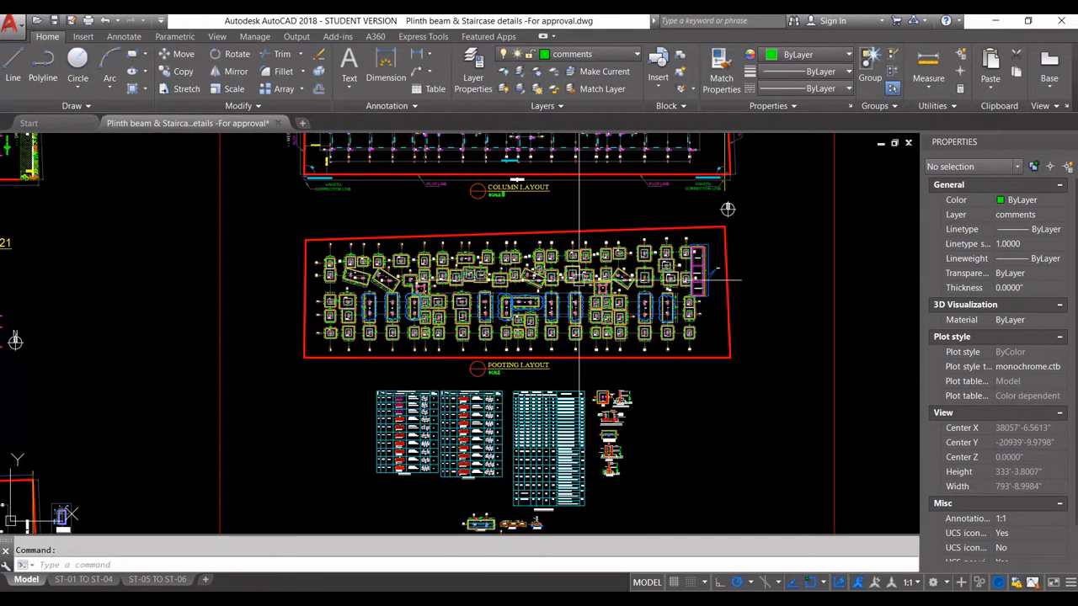
{"action": "scroll", "coordinate": [466, 283], "scroll_direction": "up", "scroll_amount": 4}
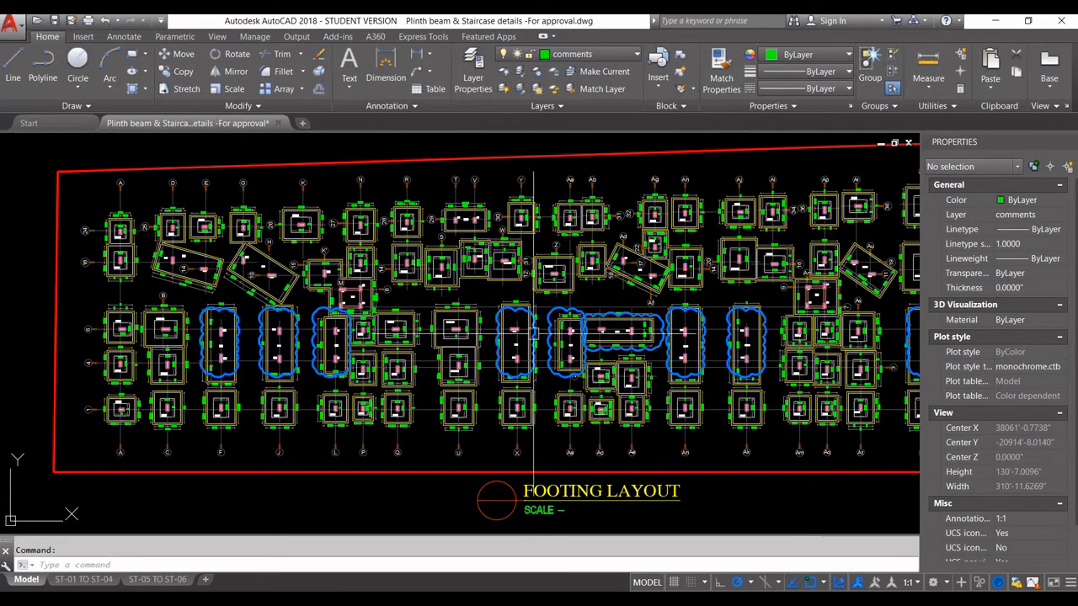
{"action": "scroll", "coordinate": [536, 370], "scroll_direction": "down", "scroll_amount": 2}
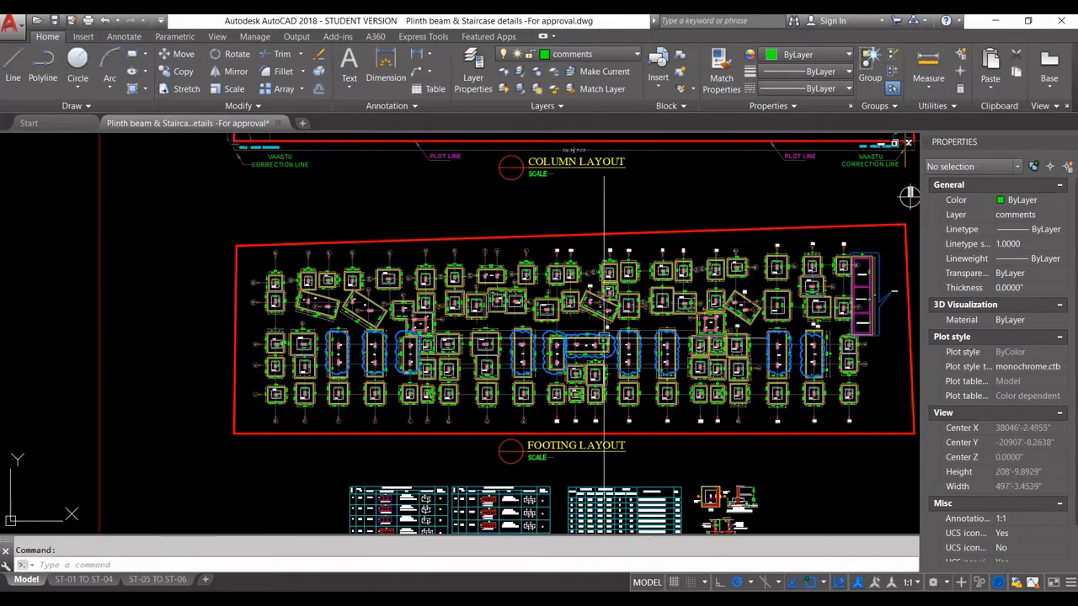
Examine the C1/F2 footing at grids A and 24, including its dimensions and the neighbouring footings.
{"action": "scroll", "coordinate": [315, 309], "scroll_direction": "up", "scroll_amount": 6}
{"action": "middle_click_drag", "start_coordinate": [339, 281], "coordinate": [379, 324]}
{"action": "middle_click_drag", "start_coordinate": [226, 228], "coordinate": [370, 269]}
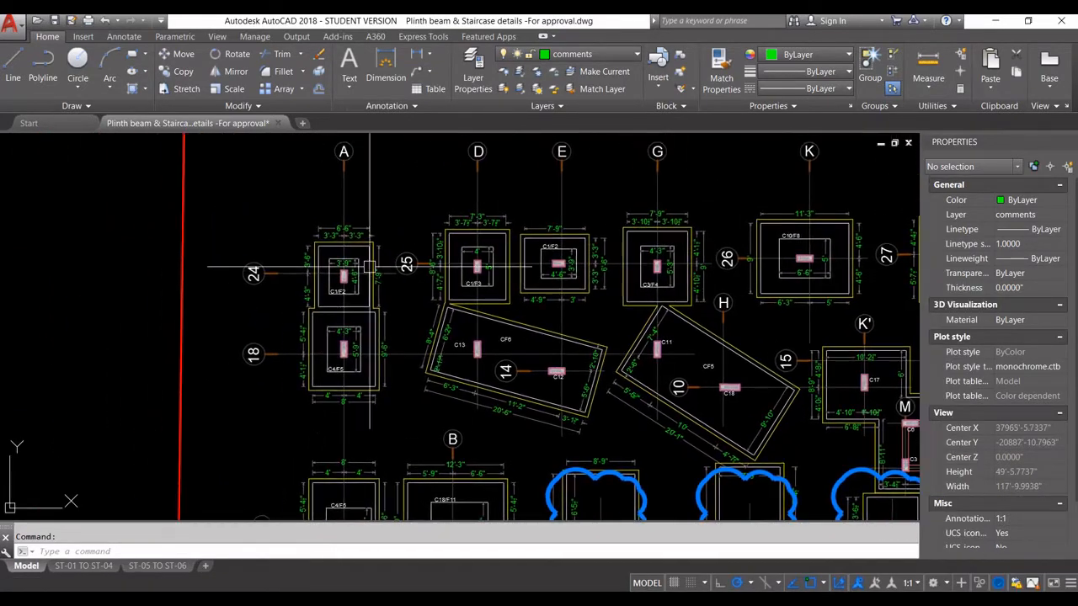
{"action": "scroll", "coordinate": [319, 272], "scroll_direction": "up", "scroll_amount": 4}
{"action": "scroll", "coordinate": [318, 274], "scroll_direction": "up", "scroll_amount": 2}
{"action": "scroll", "coordinate": [450, 300], "scroll_direction": "down", "scroll_amount": 6}
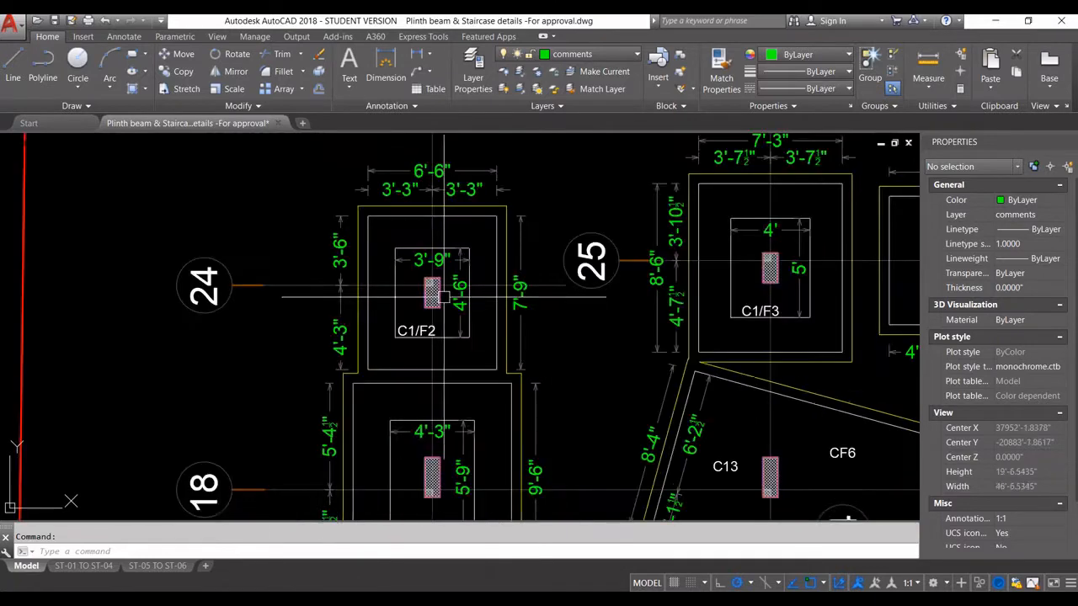
{"action": "scroll", "coordinate": [428, 199], "scroll_direction": "down", "scroll_amount": 4}
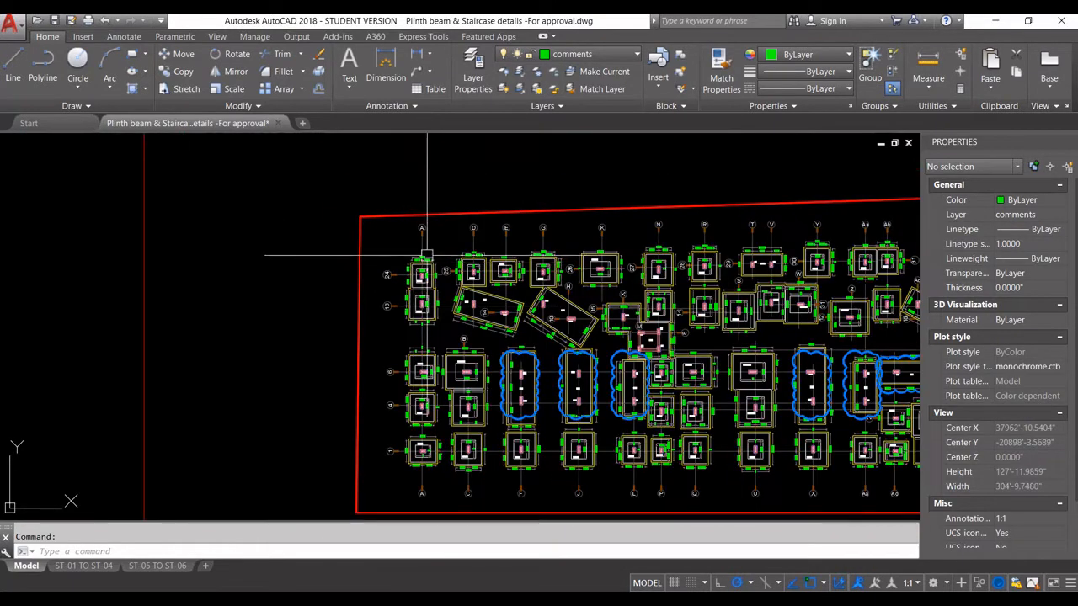
{"action": "scroll", "coordinate": [450, 289], "scroll_direction": "up", "scroll_amount": 4}
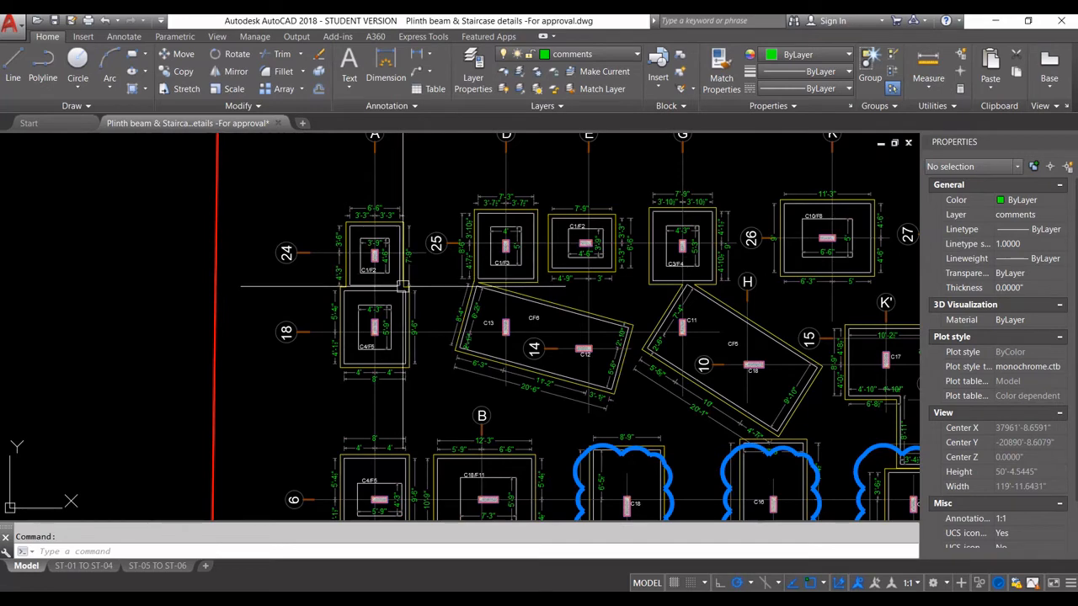
{"action": "scroll", "coordinate": [402, 286], "scroll_direction": "down", "scroll_amount": 4}
{"action": "scroll", "coordinate": [353, 283], "scroll_direction": "up", "scroll_amount": 6}
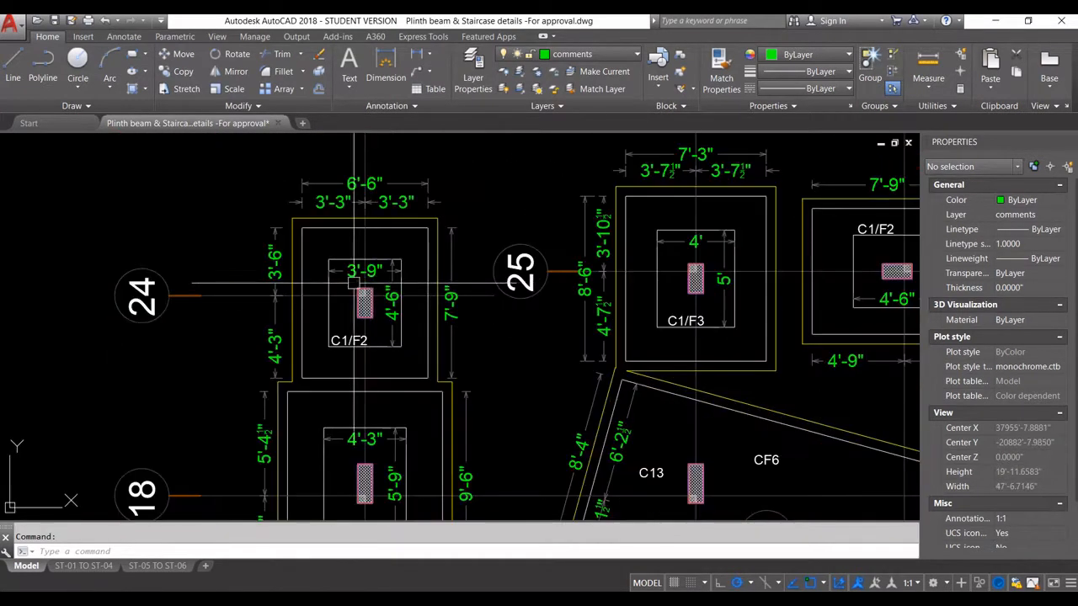
{"action": "scroll", "coordinate": [394, 318], "scroll_direction": "down", "scroll_amount": 2}
{"action": "scroll", "coordinate": [328, 303], "scroll_direction": "up", "scroll_amount": 2}
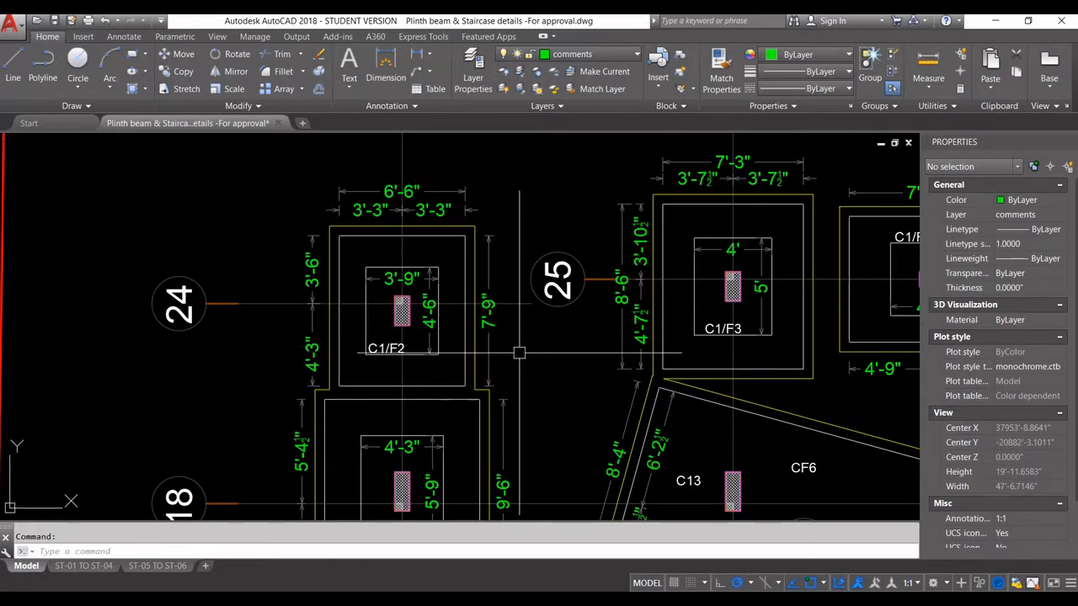
{"action": "scroll", "coordinate": [513, 349], "scroll_direction": "down", "scroll_amount": 2}
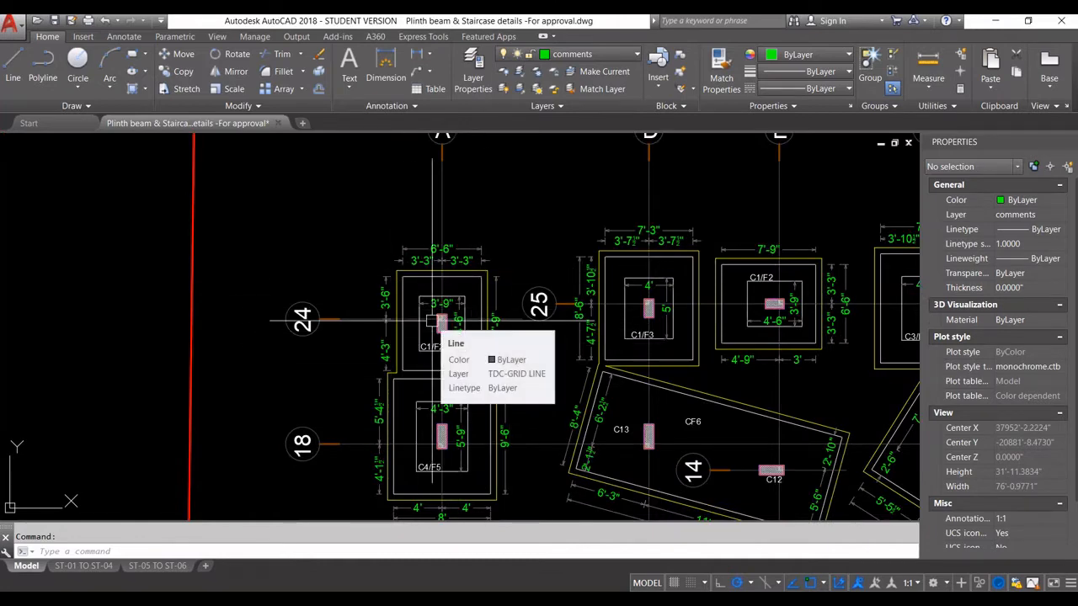
Examine the remaining isolated and combined footings across the footing layout plan.
{"action": "scroll", "coordinate": [432, 321], "scroll_direction": "down", "scroll_amount": 4}
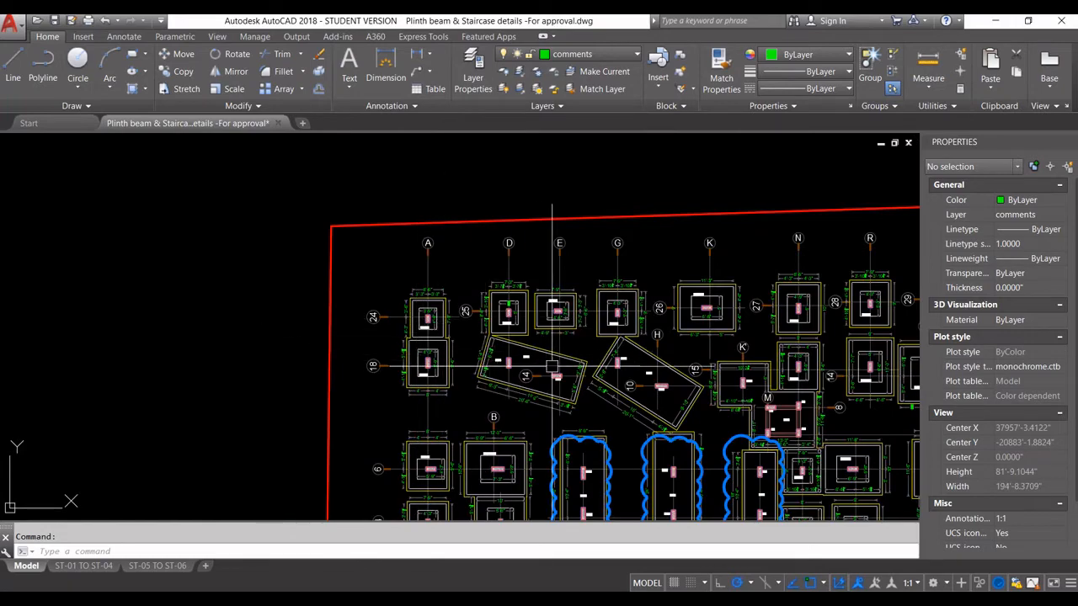
{"action": "middle_click_drag", "start_coordinate": [575, 379], "coordinate": [456, 298]}
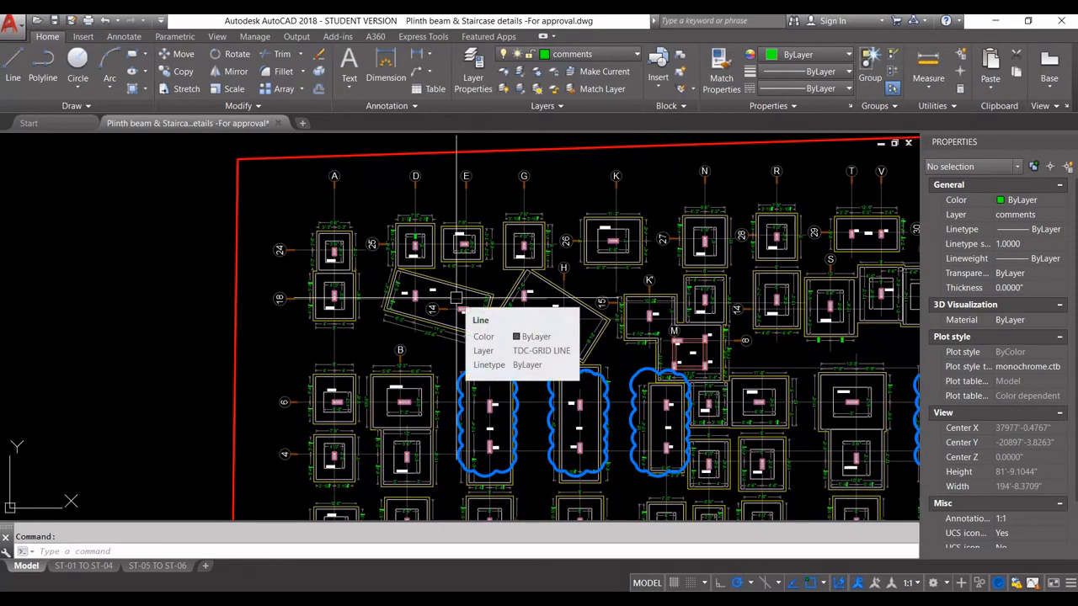
{"action": "scroll", "coordinate": [527, 298], "scroll_direction": "down", "scroll_amount": 4}
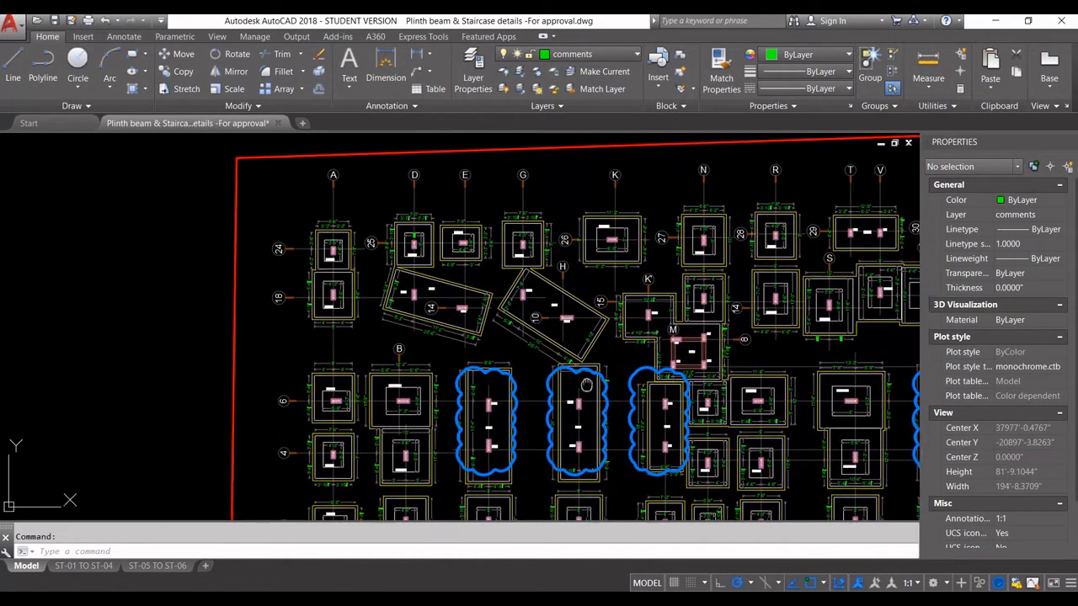
{"action": "scroll", "coordinate": [527, 298], "scroll_direction": "up", "scroll_amount": 5}
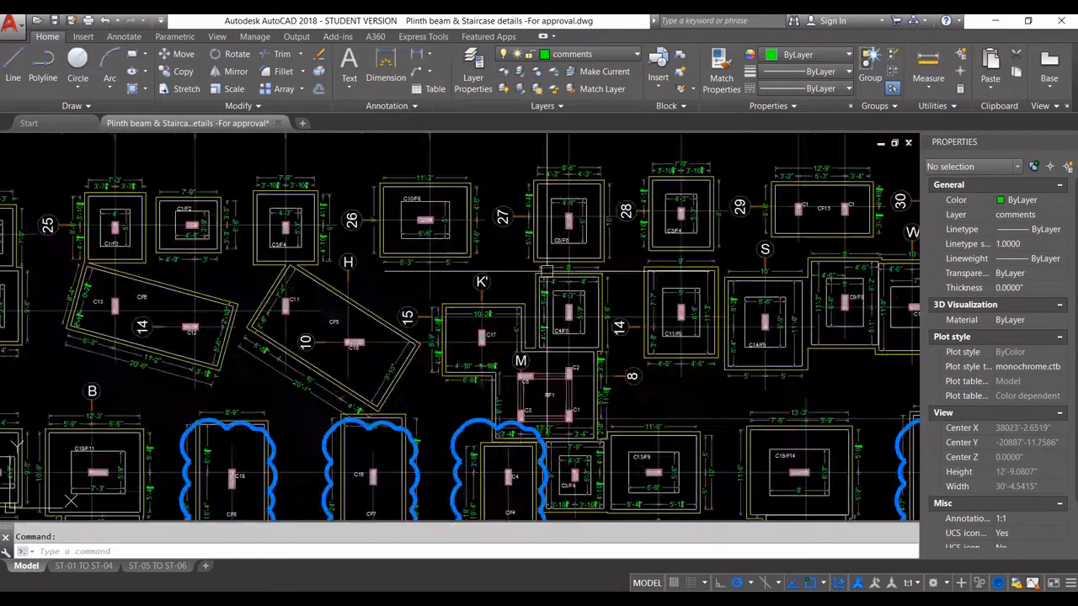
{"action": "scroll", "coordinate": [565, 286], "scroll_direction": "down", "scroll_amount": 5}
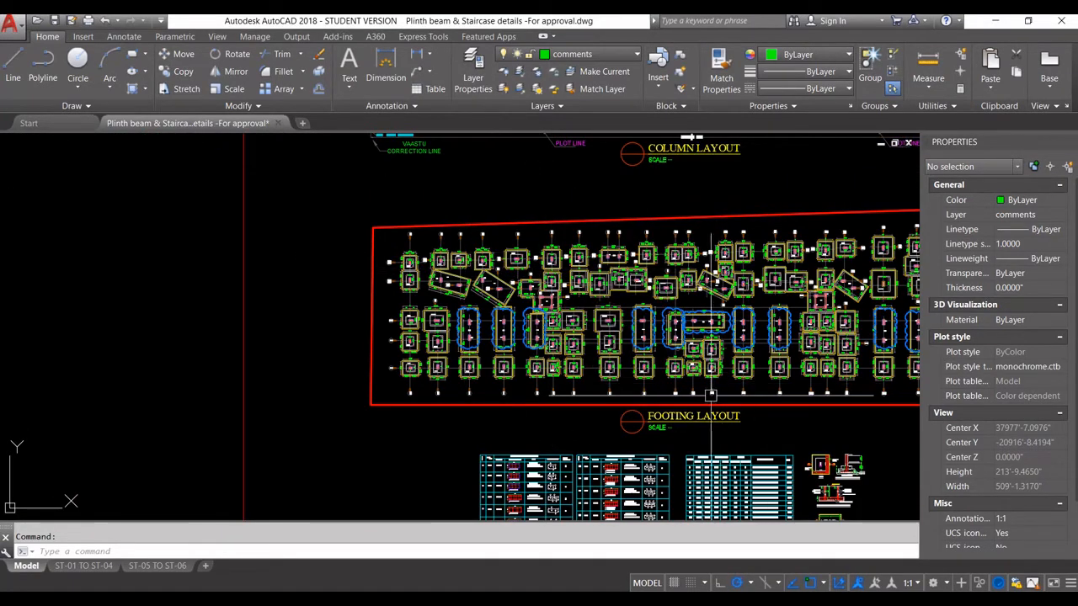
{"action": "scroll", "coordinate": [642, 370], "scroll_direction": "up", "scroll_amount": 2}
{"action": "scroll", "coordinate": [658, 366], "scroll_direction": "down", "scroll_amount": 5}
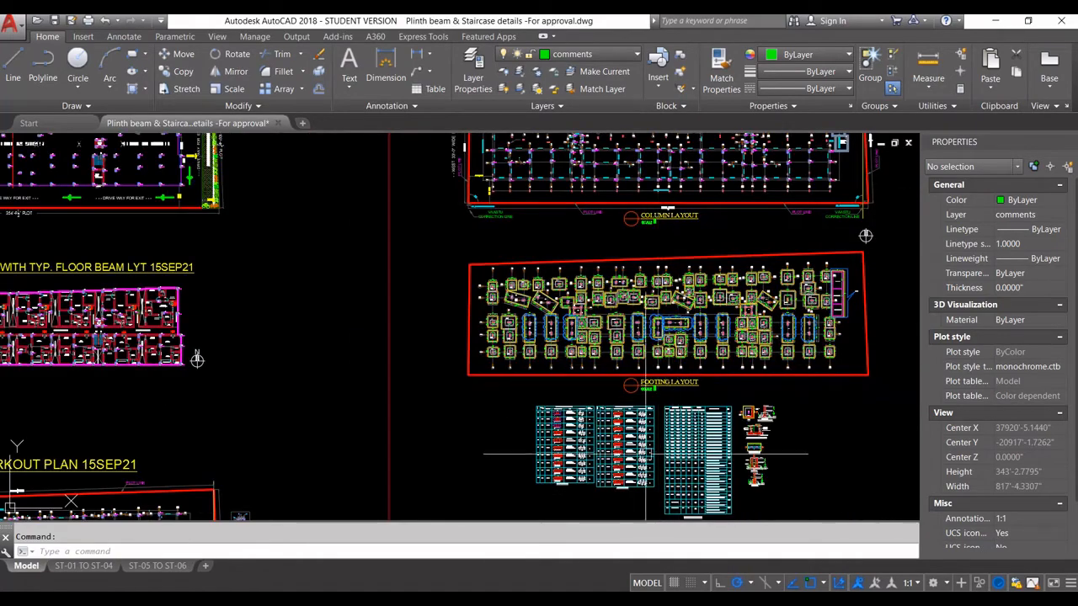
Examine the column and footing schedule tables beneath the footing layout.
{"action": "scroll", "coordinate": [621, 493], "scroll_direction": "up", "scroll_amount": 6}
{"action": "scroll", "coordinate": [676, 451], "scroll_direction": "down", "scroll_amount": 5}
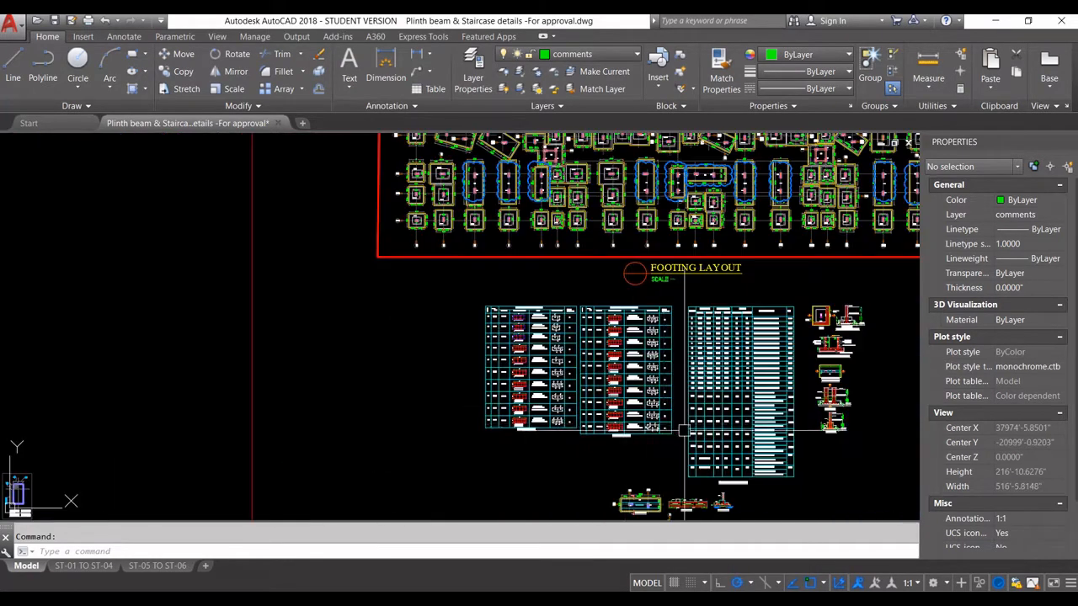
{"action": "scroll", "coordinate": [677, 452], "scroll_direction": "up", "scroll_amount": 2}
{"action": "scroll", "coordinate": [677, 452], "scroll_direction": "up", "scroll_amount": 8}
{"action": "scroll", "coordinate": [676, 451], "scroll_direction": "down", "scroll_amount": 6}
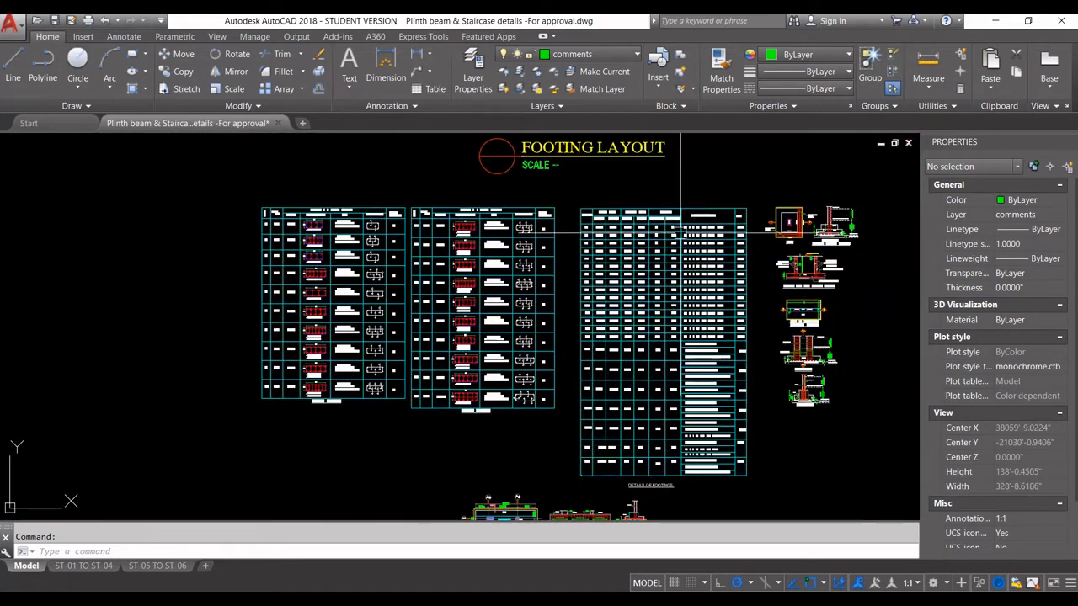
{"action": "scroll", "coordinate": [680, 224], "scroll_direction": "up", "scroll_amount": 4}
{"action": "scroll", "coordinate": [601, 229], "scroll_direction": "up", "scroll_amount": 4}
{"action": "scroll", "coordinate": [505, 337], "scroll_direction": "down", "scroll_amount": 10}
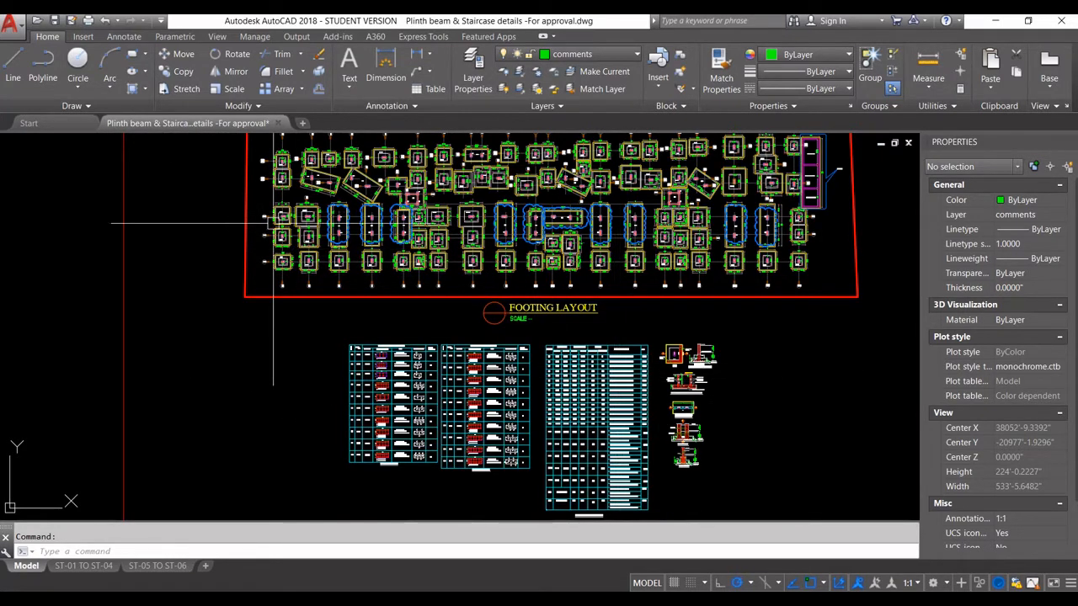
Compare the footing labels at grids 1 and 4 with the sizes, depths and reinforcement in the footing details table.
{"action": "scroll", "coordinate": [273, 225], "scroll_direction": "up", "scroll_amount": 6}
{"action": "scroll", "coordinate": [254, 263], "scroll_direction": "up", "scroll_amount": 3}
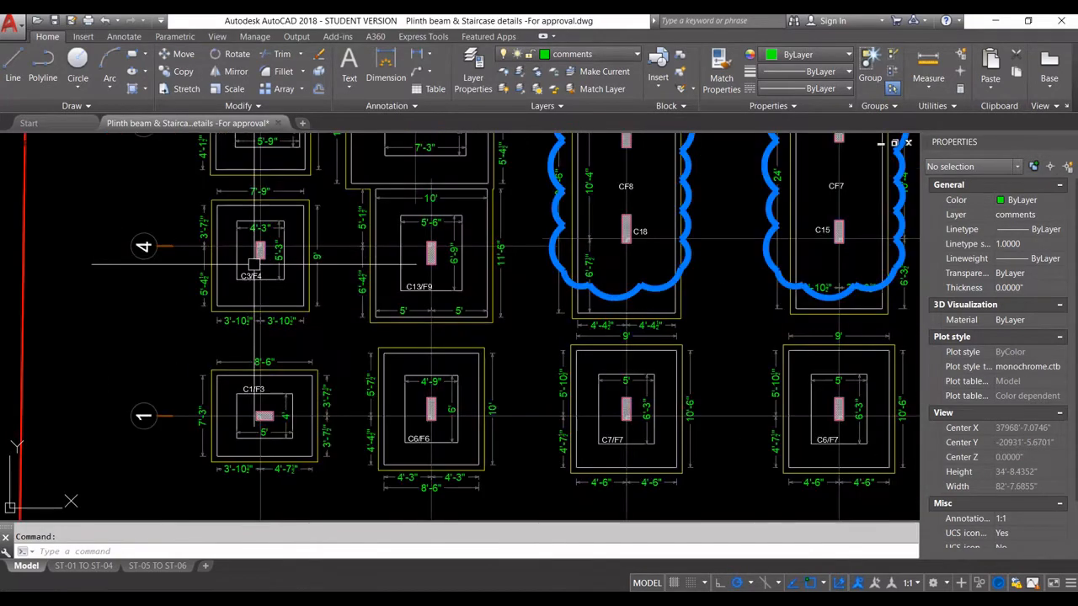
{"action": "scroll", "coordinate": [244, 256], "scroll_direction": "down", "scroll_amount": 9}
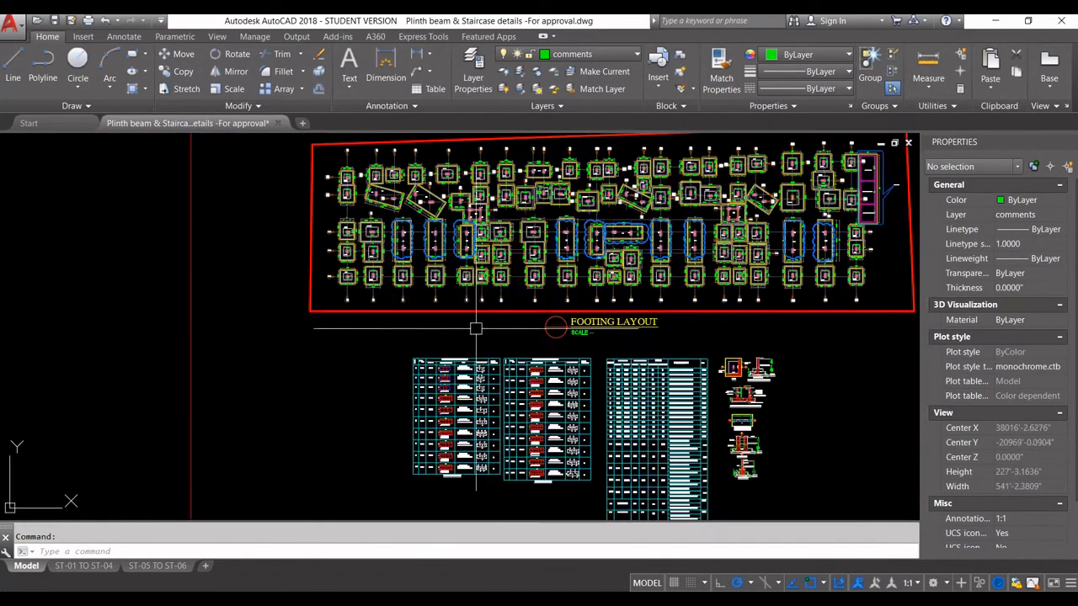
{"action": "scroll", "coordinate": [670, 431], "scroll_direction": "up", "scroll_amount": 7}
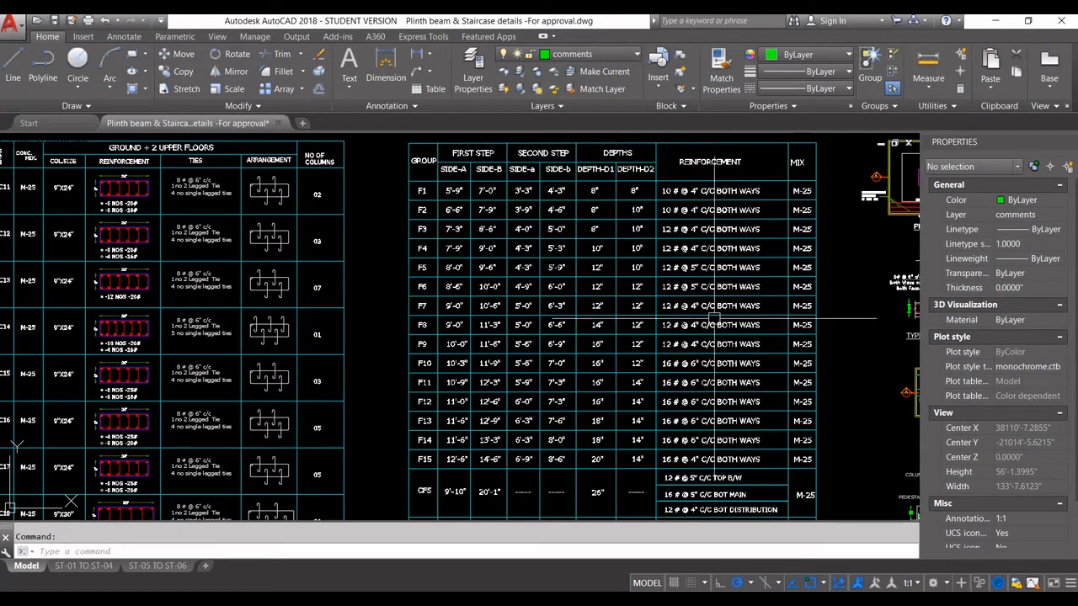
{"action": "scroll", "coordinate": [716, 330], "scroll_direction": "down", "scroll_amount": 2}
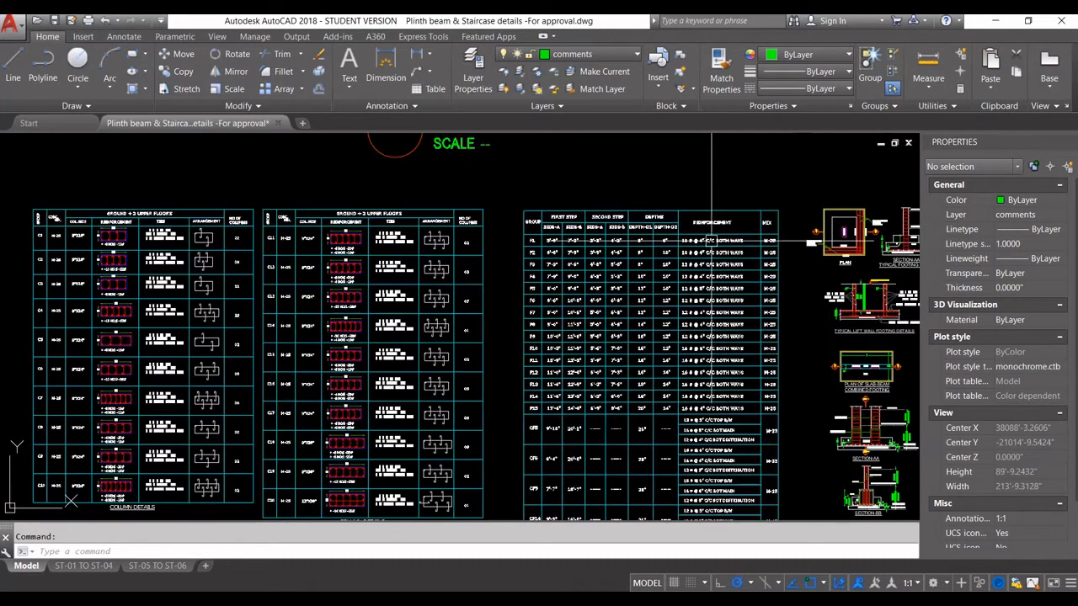
{"action": "middle_click_drag", "start_coordinate": [718, 186], "coordinate": [704, 245]}
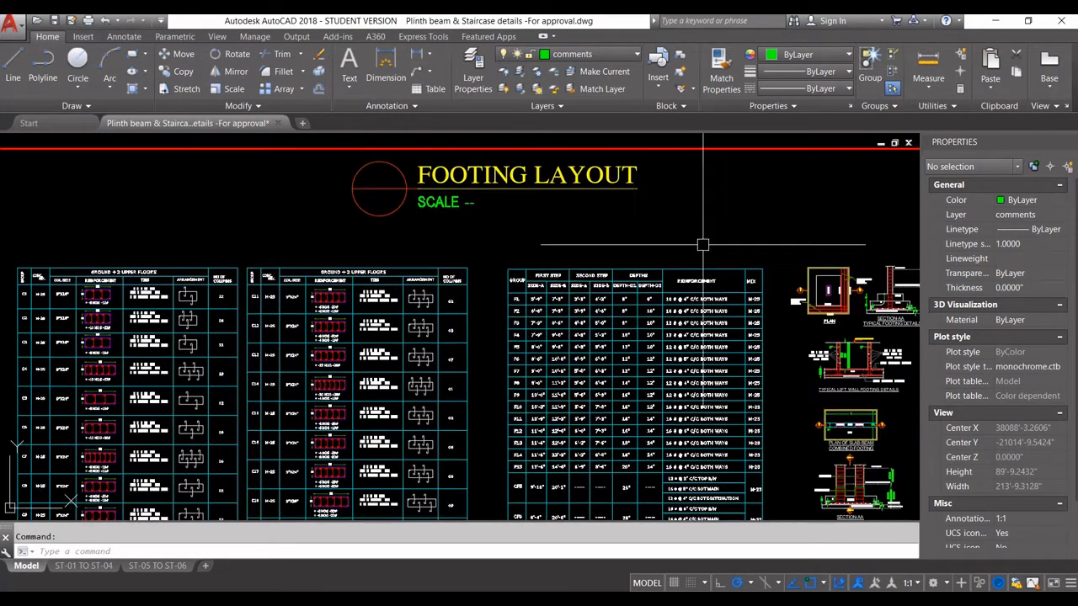
{"action": "scroll", "coordinate": [633, 298], "scroll_direction": "up", "scroll_amount": 6}
{"action": "scroll", "coordinate": [699, 286], "scroll_direction": "down", "scroll_amount": 4}
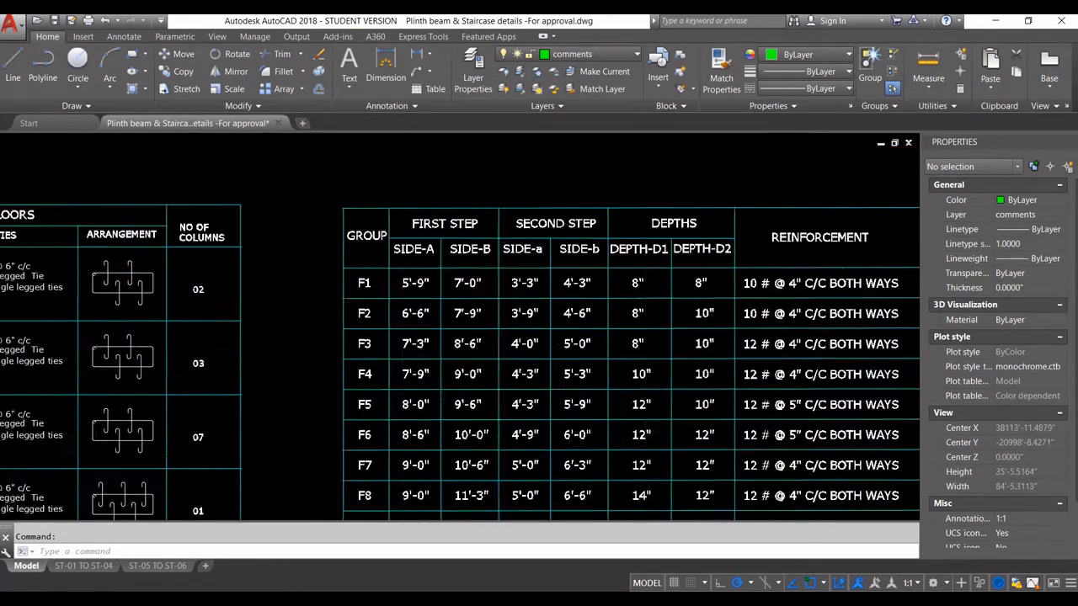
{"action": "scroll", "coordinate": [710, 199], "scroll_direction": "down", "scroll_amount": 5}
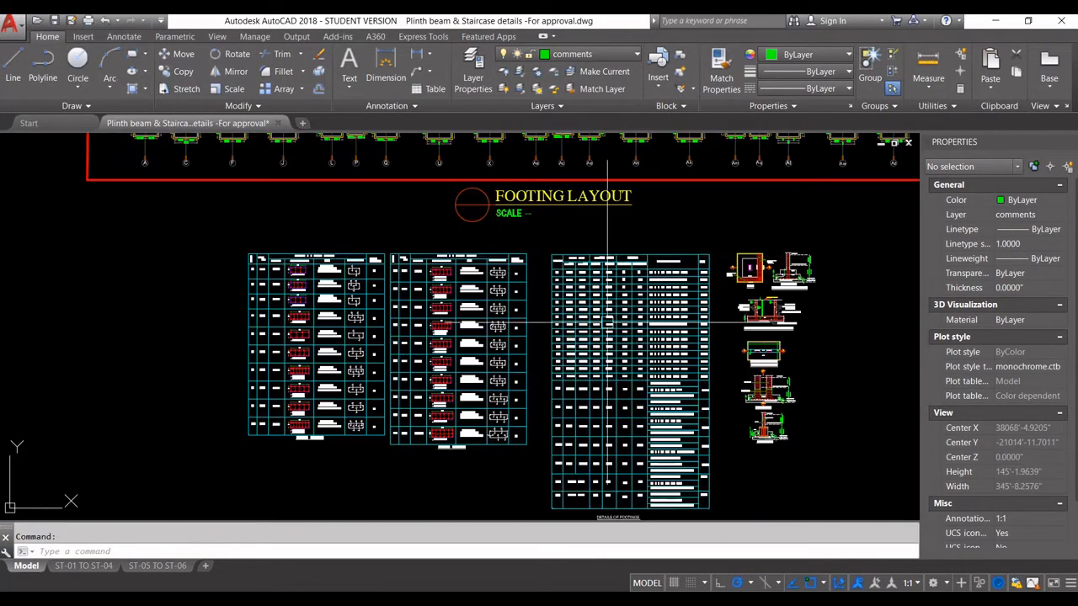
{"action": "scroll", "coordinate": [646, 328], "scroll_direction": "down", "scroll_amount": 3}
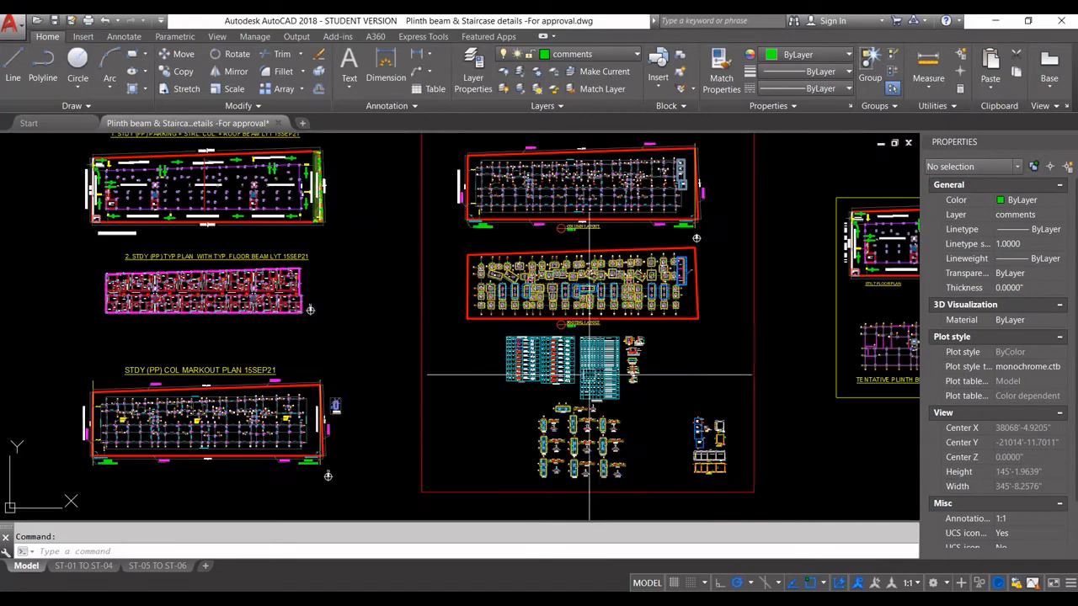
{"action": "scroll", "coordinate": [566, 270], "scroll_direction": "up", "scroll_amount": 5}
{"action": "middle_click_drag", "start_coordinate": [567, 271], "coordinate": [577, 364]}
{"action": "scroll", "coordinate": [491, 220], "scroll_direction": "down", "scroll_amount": 3}
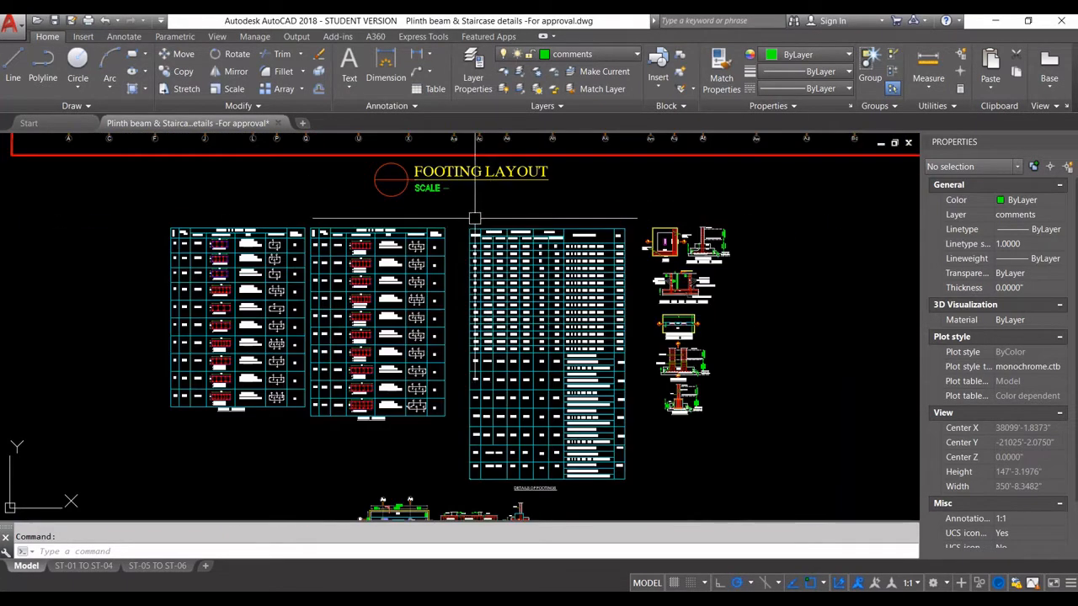
Copy the footing details table with its title from beneath the footing layout to the empty area beyond the staircase details.
{"action": "left_click", "coordinate": [462, 218]}
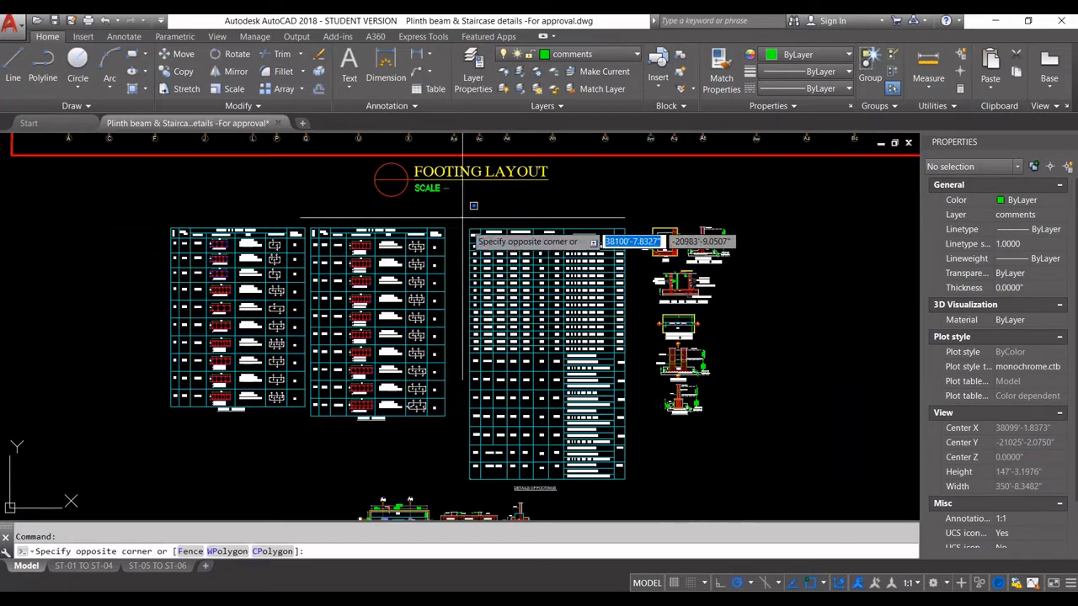
{"action": "left_click", "coordinate": [638, 494]}
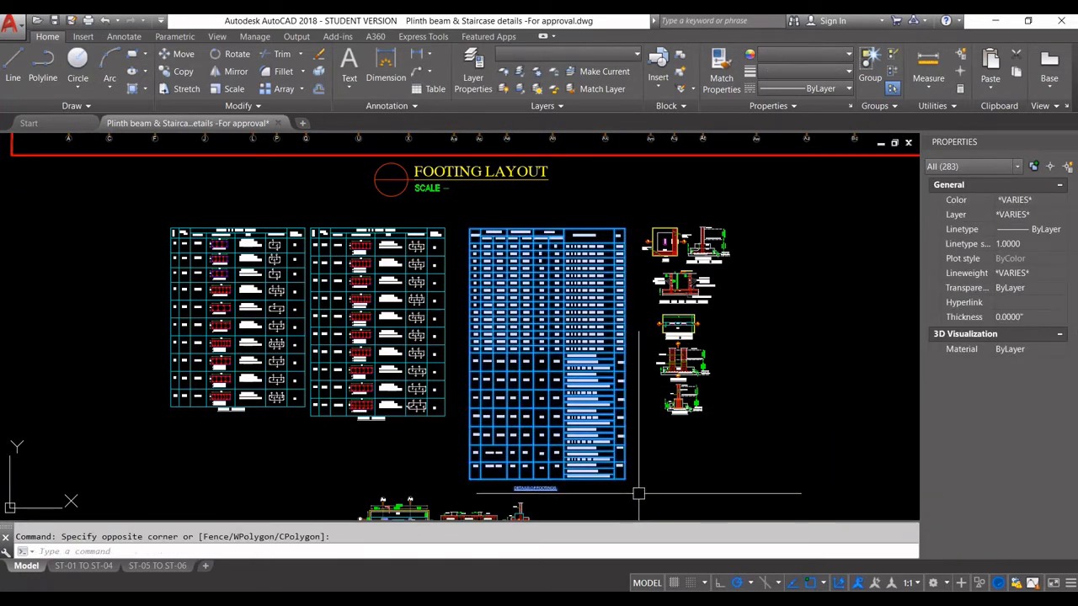
{"action": "type", "text": "CO"}
{"action": "key", "text": "Return"}
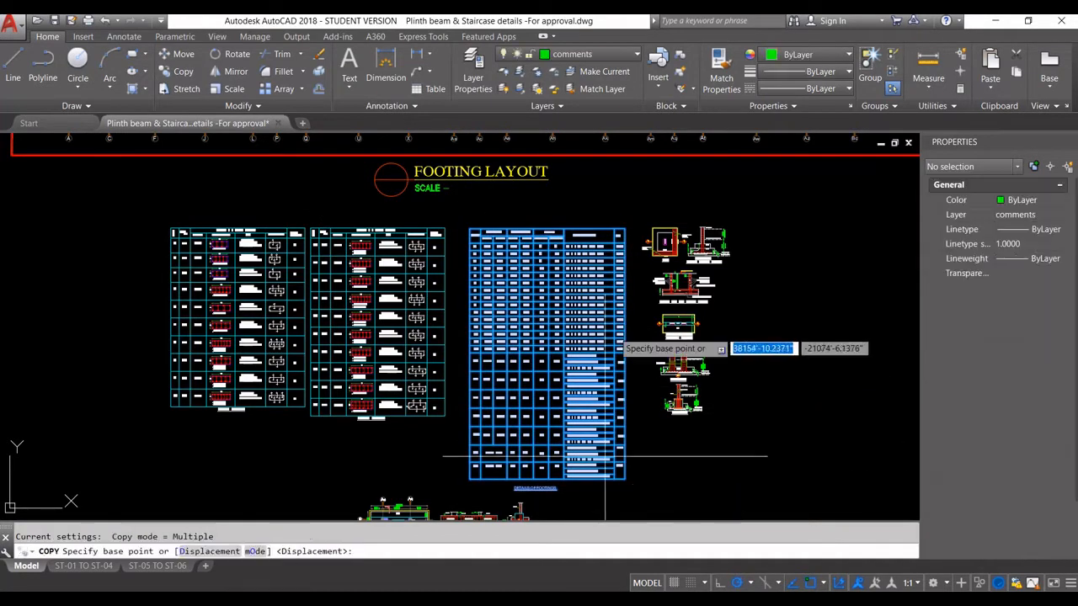
{"action": "left_click", "coordinate": [624, 228]}
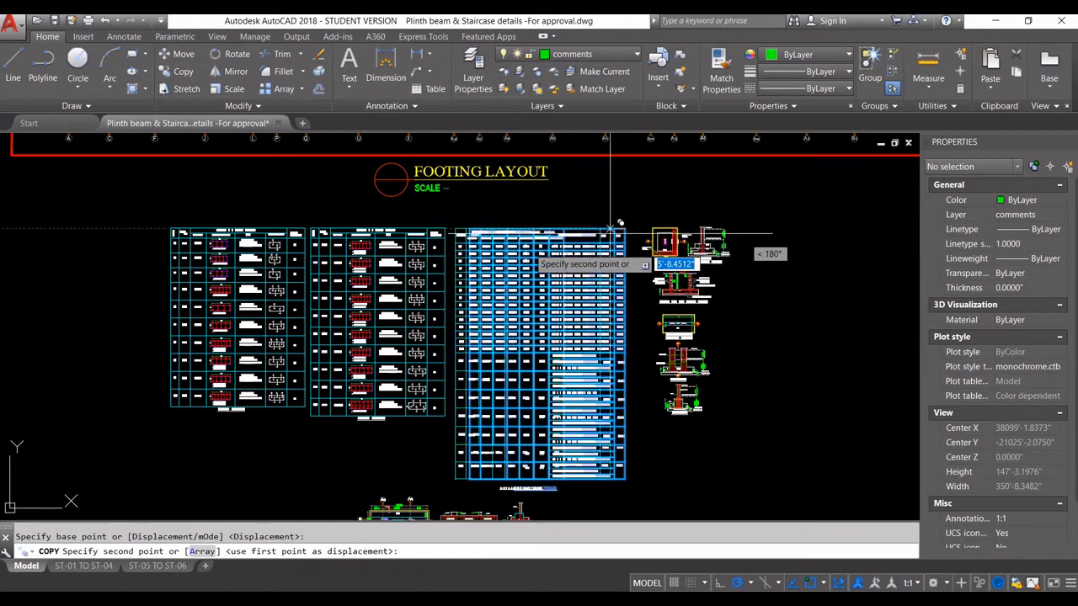
{"action": "scroll", "coordinate": [590, 278], "scroll_direction": "down", "scroll_amount": 7}
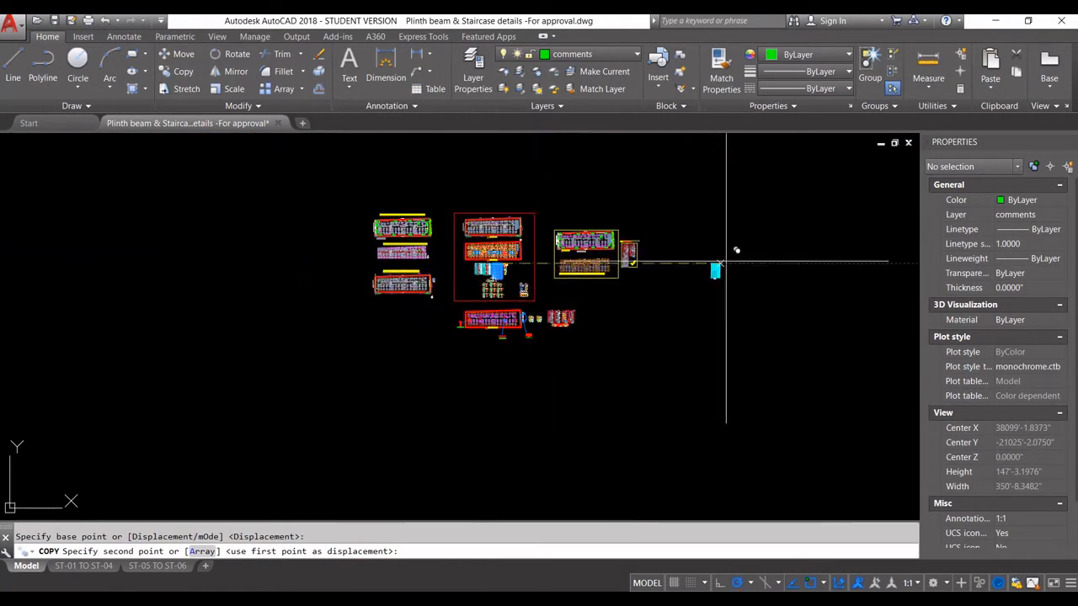
{"action": "scroll", "coordinate": [733, 248], "scroll_direction": "up", "scroll_amount": 6}
{"action": "key", "text": "Escape"}
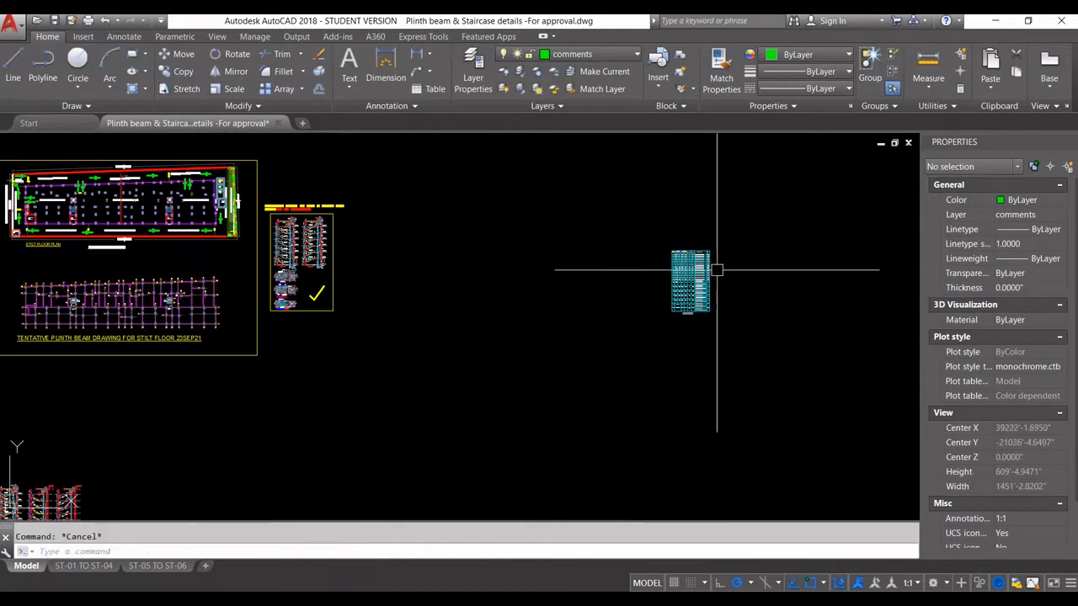
Erase the entries below the F1 row in the copied table, along with the reinforcement subdivision lines and the table title.
{"action": "scroll", "coordinate": [640, 245], "scroll_direction": "up", "scroll_amount": 6}
{"action": "scroll", "coordinate": [565, 244], "scroll_direction": "down", "scroll_amount": 3}
{"action": "scroll", "coordinate": [565, 245], "scroll_direction": "up", "scroll_amount": 6}
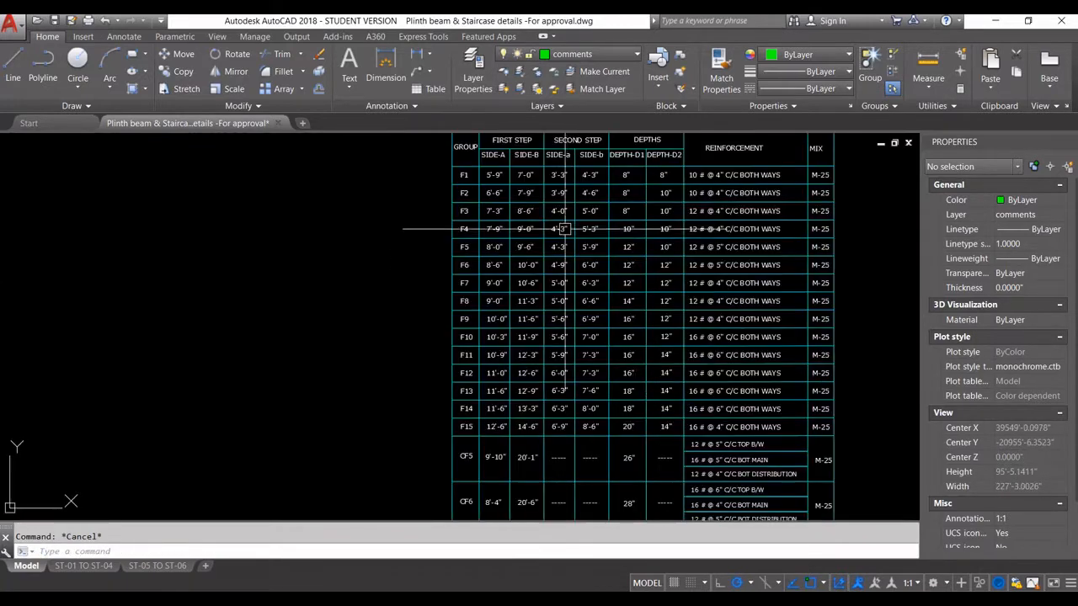
{"action": "left_click", "coordinate": [443, 169]}
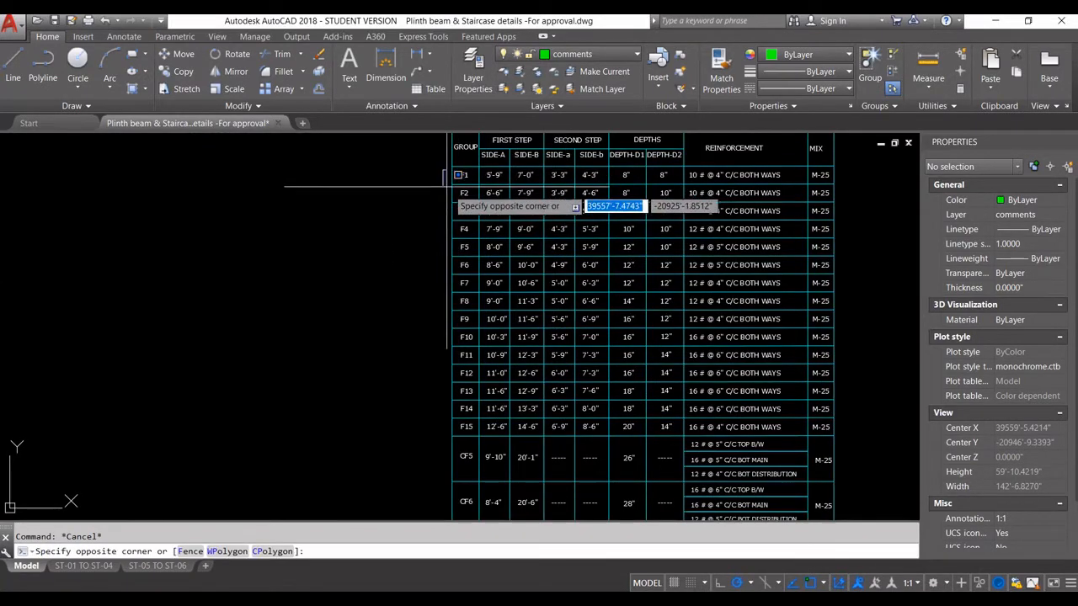
{"action": "scroll", "coordinate": [581, 236], "scroll_direction": "down", "scroll_amount": 4}
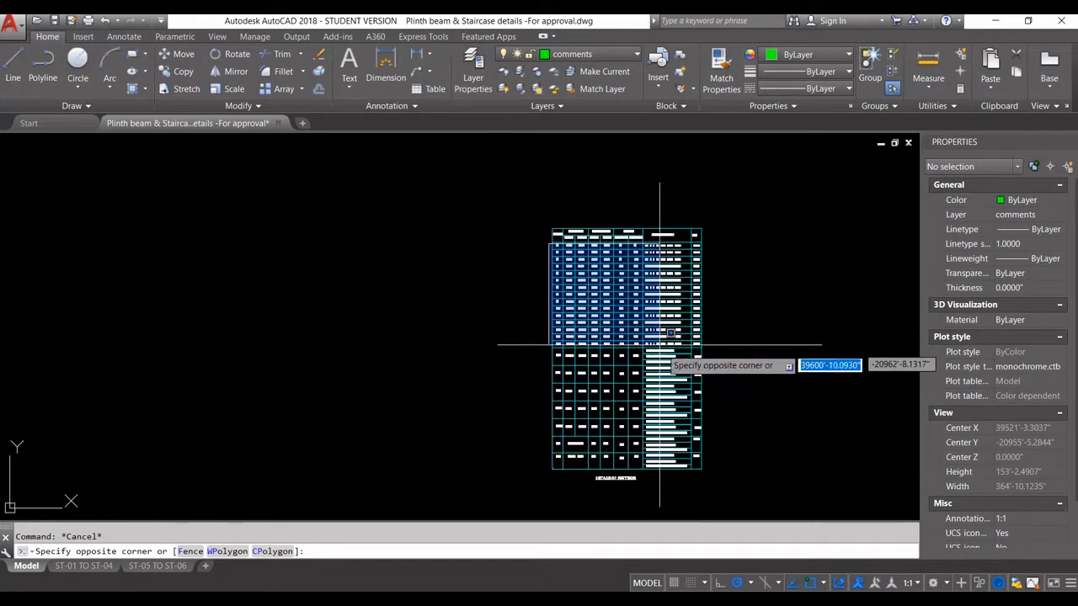
{"action": "left_click", "coordinate": [715, 487]}
{"action": "key", "text": "Delete"}
Erase the leftover M-25 entries from the MIX column of the copied table's larger rows.
{"action": "scroll", "coordinate": [584, 270], "scroll_direction": "up", "scroll_amount": 4}
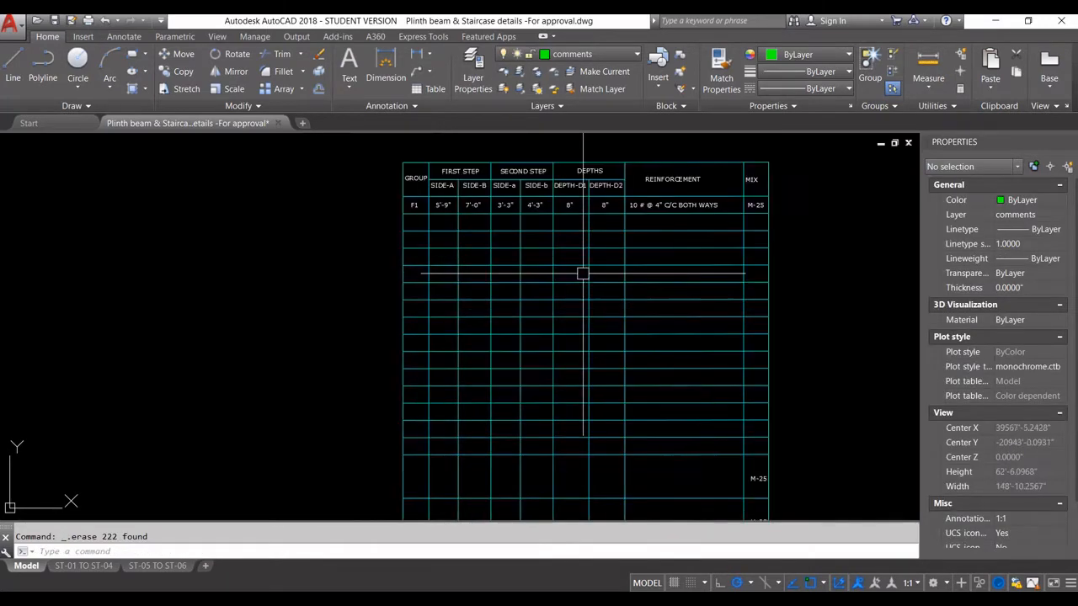
{"action": "scroll", "coordinate": [624, 278], "scroll_direction": "down", "scroll_amount": 2}
{"action": "scroll", "coordinate": [675, 417], "scroll_direction": "up", "scroll_amount": 4}
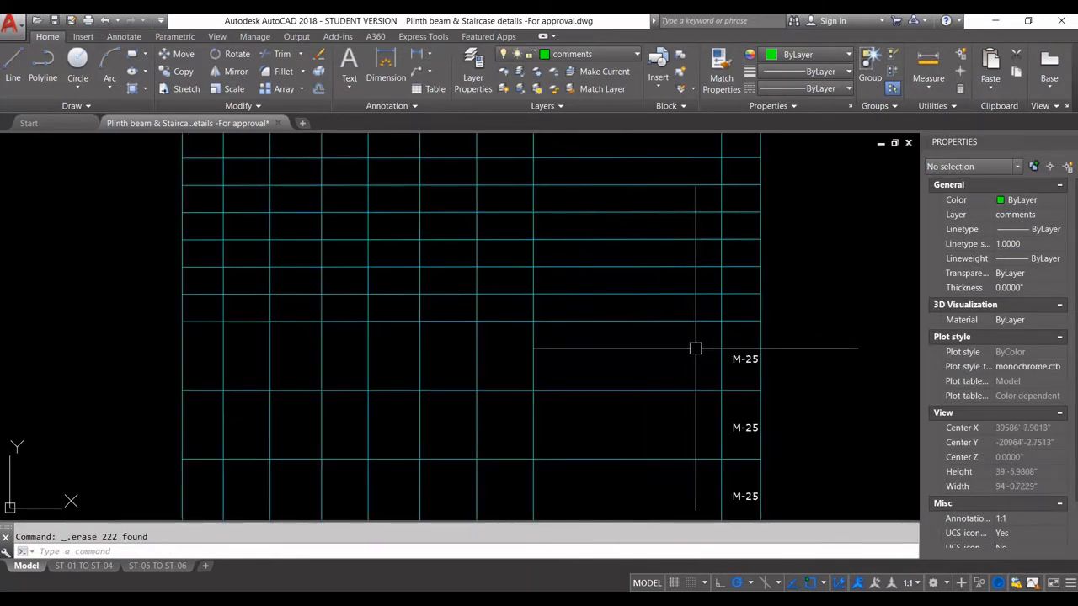
{"action": "left_click", "coordinate": [696, 324]}
{"action": "scroll", "coordinate": [708, 420], "scroll_direction": "down", "scroll_amount": 2}
{"action": "scroll", "coordinate": [708, 419], "scroll_direction": "down", "scroll_amount": 5}
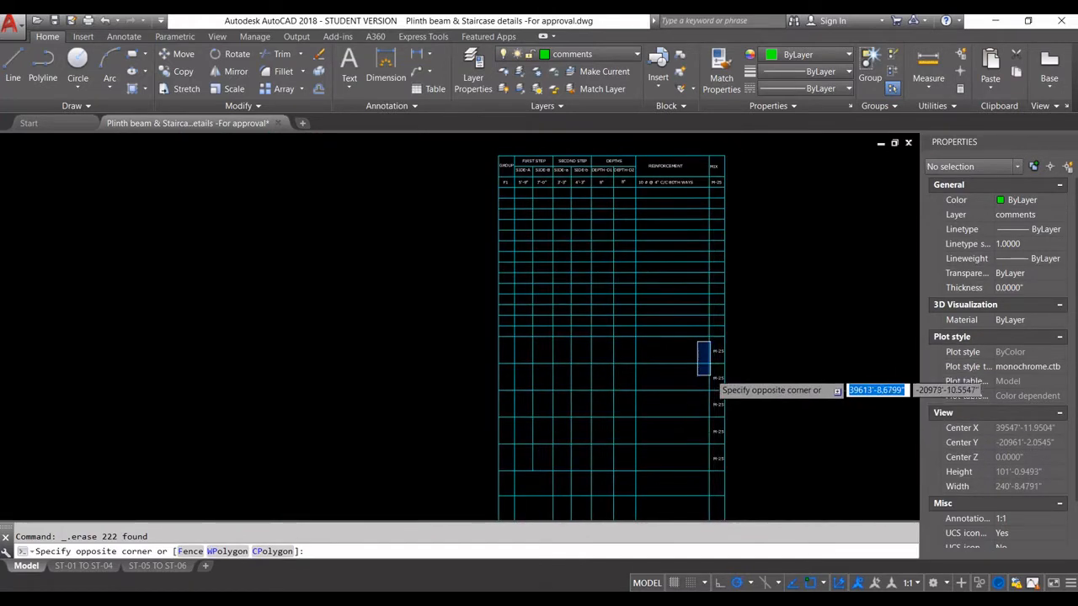
{"action": "left_click", "coordinate": [716, 436]}
{"action": "key", "text": "Return"}
Examine the copied table's group, first step, second step and depth headings together with the F1 row values.
{"action": "scroll", "coordinate": [712, 430], "scroll_direction": "up", "scroll_amount": 6}
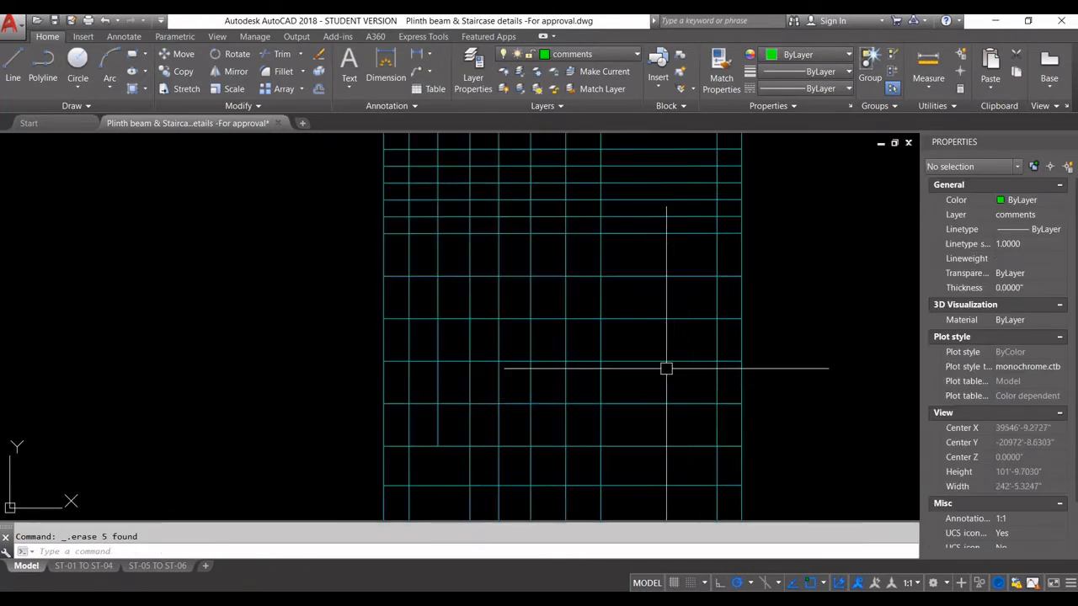
{"action": "mouse_move", "coordinate": [664, 368]}
{"action": "middle_mouse_down"}
{"action": "mouse_move", "coordinate": [693, 450]}
{"action": "mouse_move", "coordinate": [675, 499]}
{"action": "middle_mouse_up"}
{"action": "middle_click_drag", "start_coordinate": [656, 339], "coordinate": [664, 419]}
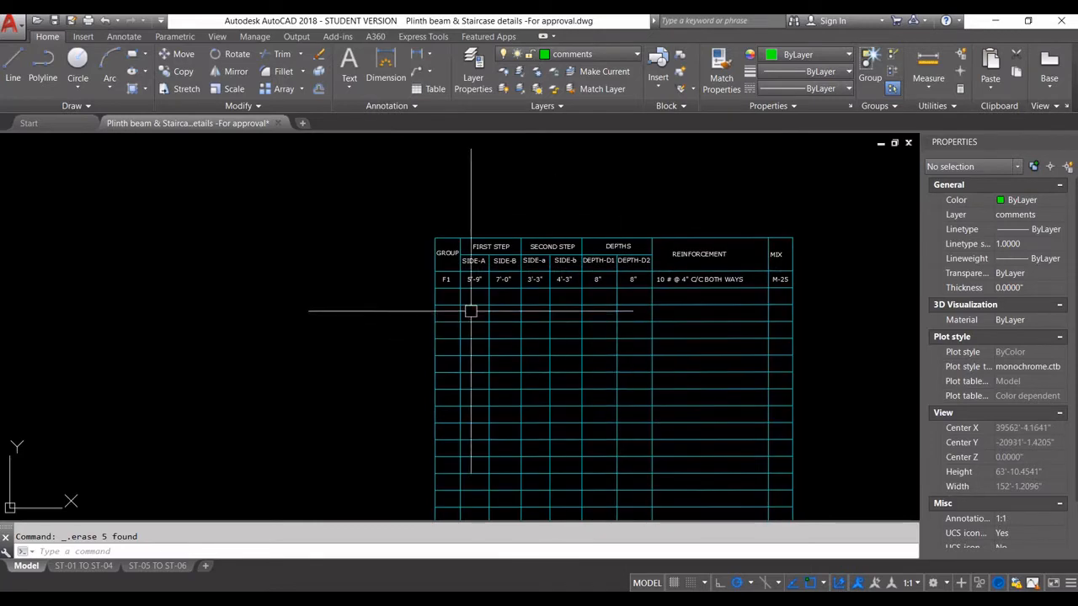
{"action": "scroll", "coordinate": [465, 287], "scroll_direction": "up", "scroll_amount": 6}
{"action": "scroll", "coordinate": [409, 303], "scroll_direction": "down", "scroll_amount": 3}
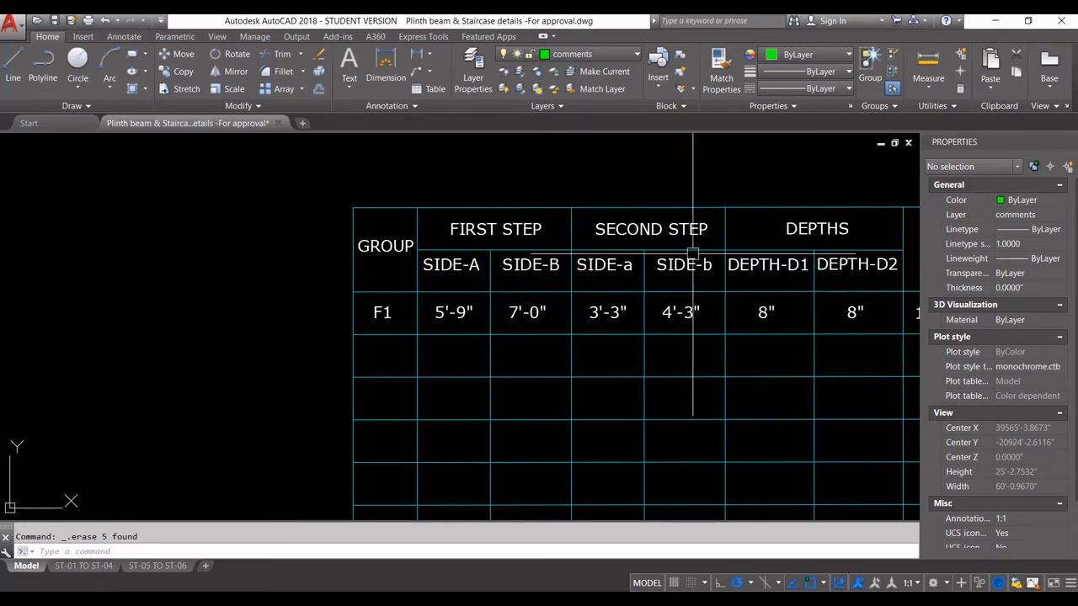
{"action": "scroll", "coordinate": [624, 292], "scroll_direction": "down", "scroll_amount": 3}
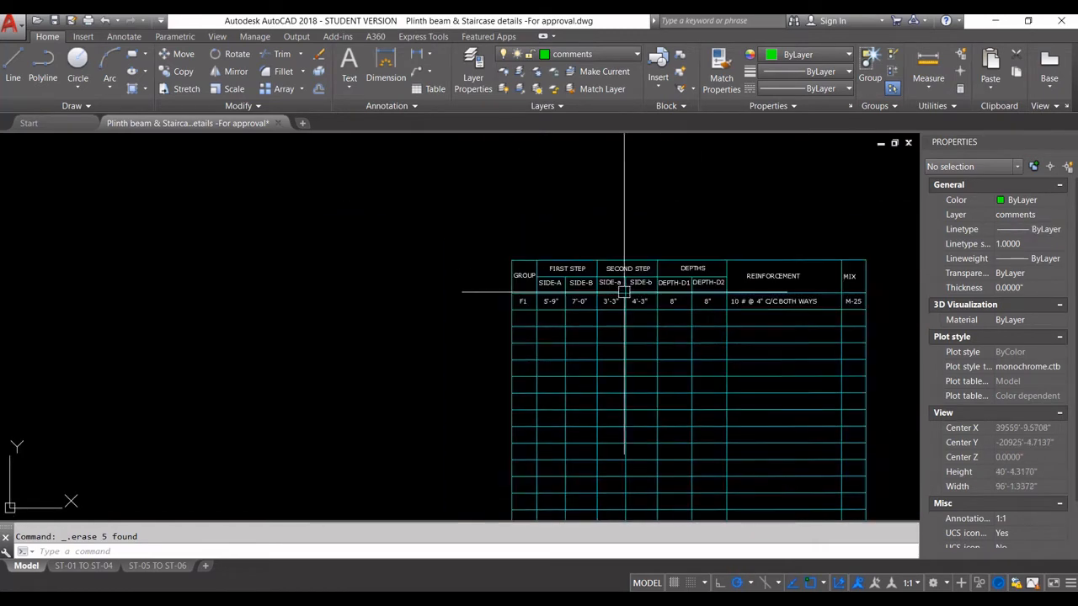
{"action": "scroll", "coordinate": [758, 308], "scroll_direction": "down", "scroll_amount": 5}
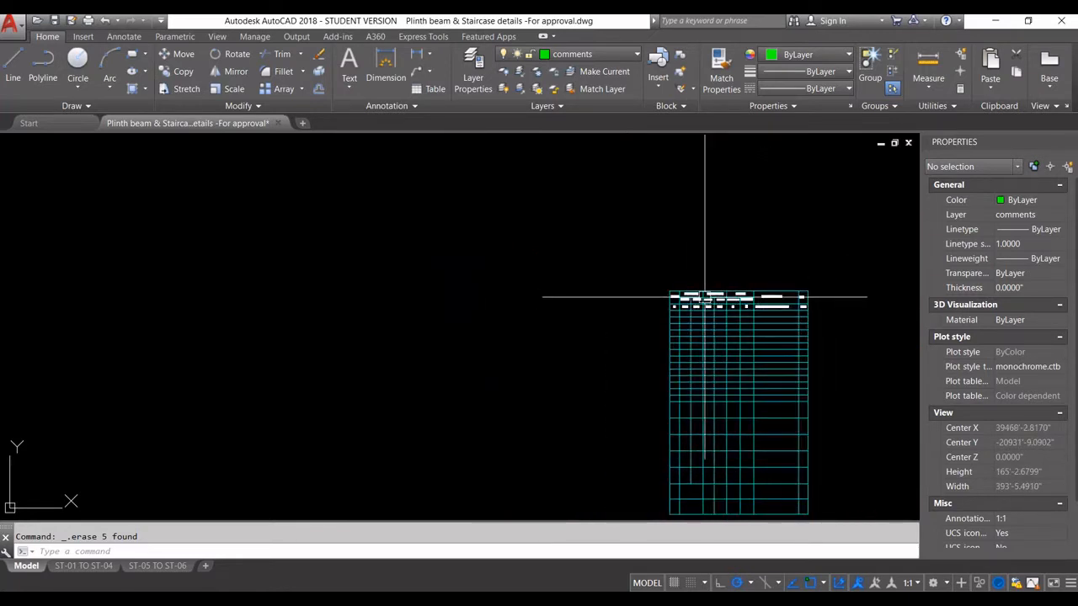
{"action": "scroll", "coordinate": [705, 296], "scroll_direction": "up", "scroll_amount": 7}
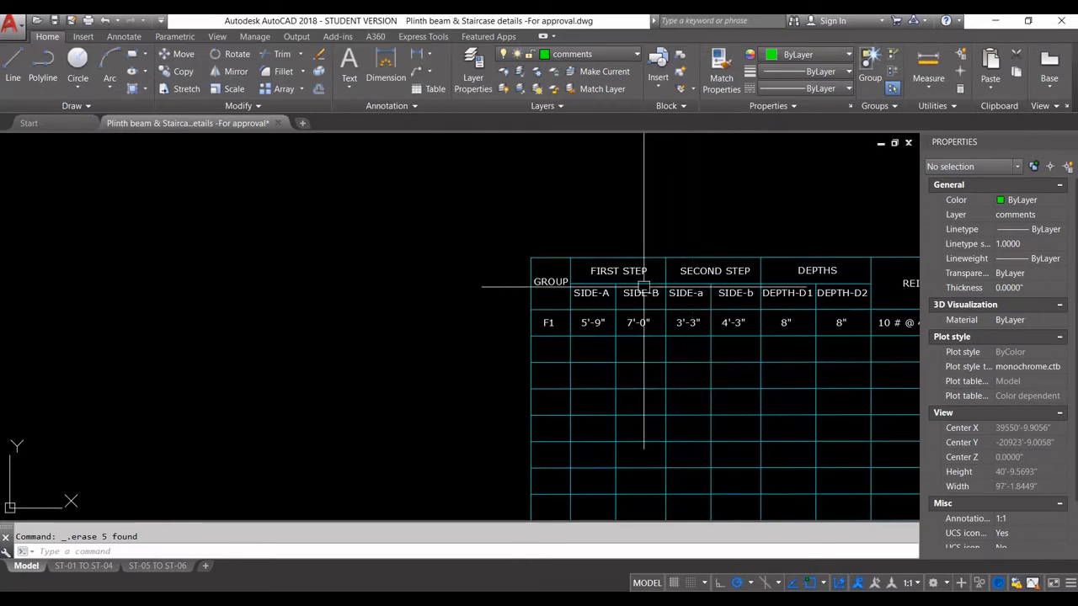
{"action": "scroll", "coordinate": [636, 288], "scroll_direction": "down", "scroll_amount": 6}
{"action": "scroll", "coordinate": [631, 289], "scroll_direction": "up", "scroll_amount": 11}
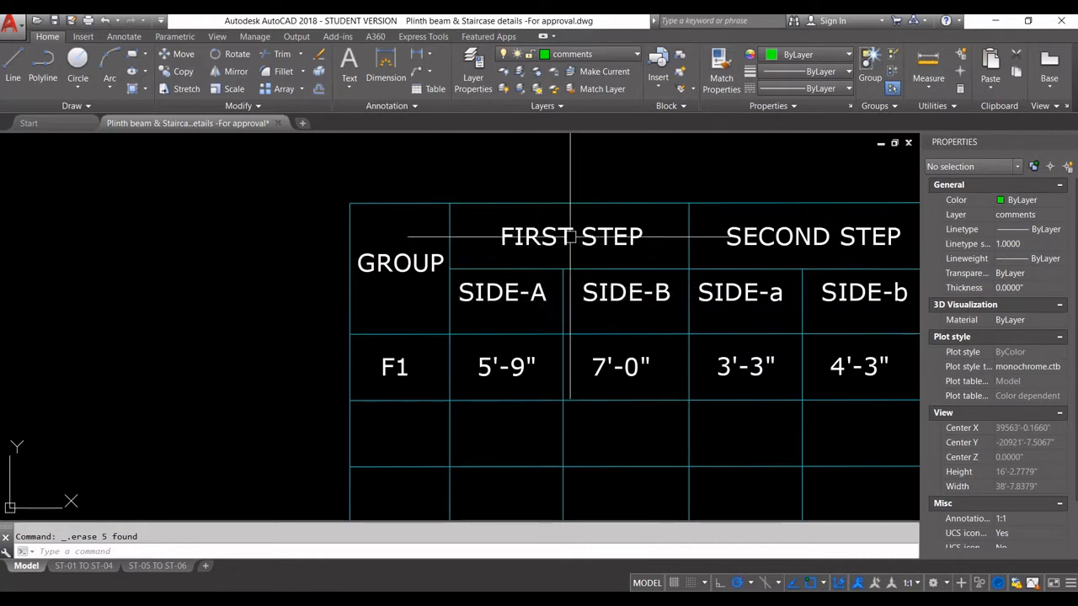
{"action": "scroll", "coordinate": [495, 311], "scroll_direction": "down", "scroll_amount": 2}
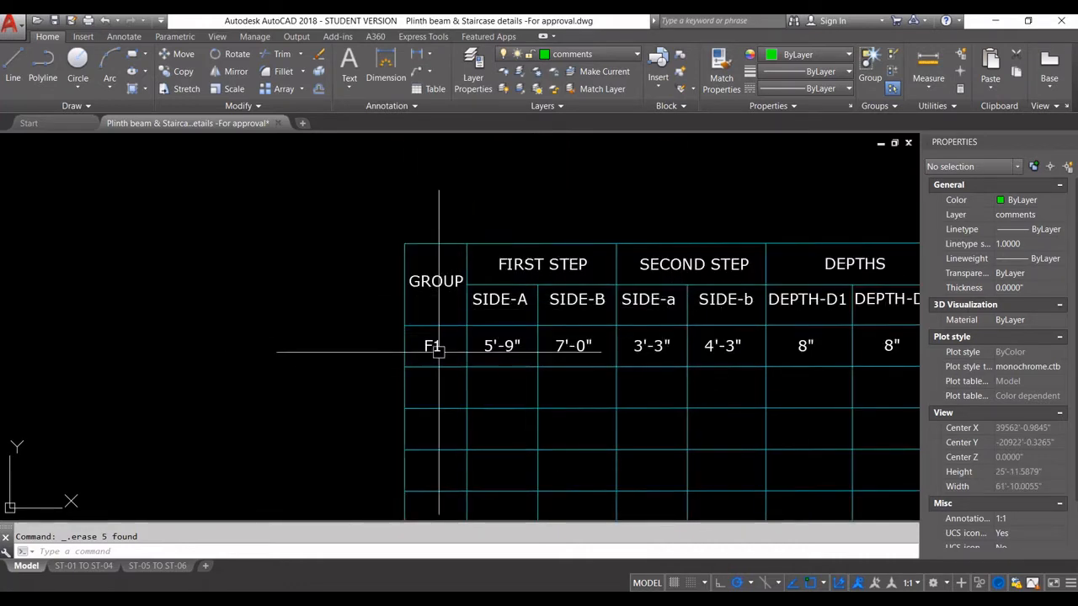
{"action": "scroll", "coordinate": [436, 345], "scroll_direction": "up", "scroll_amount": 2}
Copy the typical footing plan and Section-AA details from beside the original footing table to the space beside the copied table.
{"action": "scroll", "coordinate": [477, 376], "scroll_direction": "down", "scroll_amount": 8}
{"action": "scroll", "coordinate": [589, 331], "scroll_direction": "down", "scroll_amount": 8}
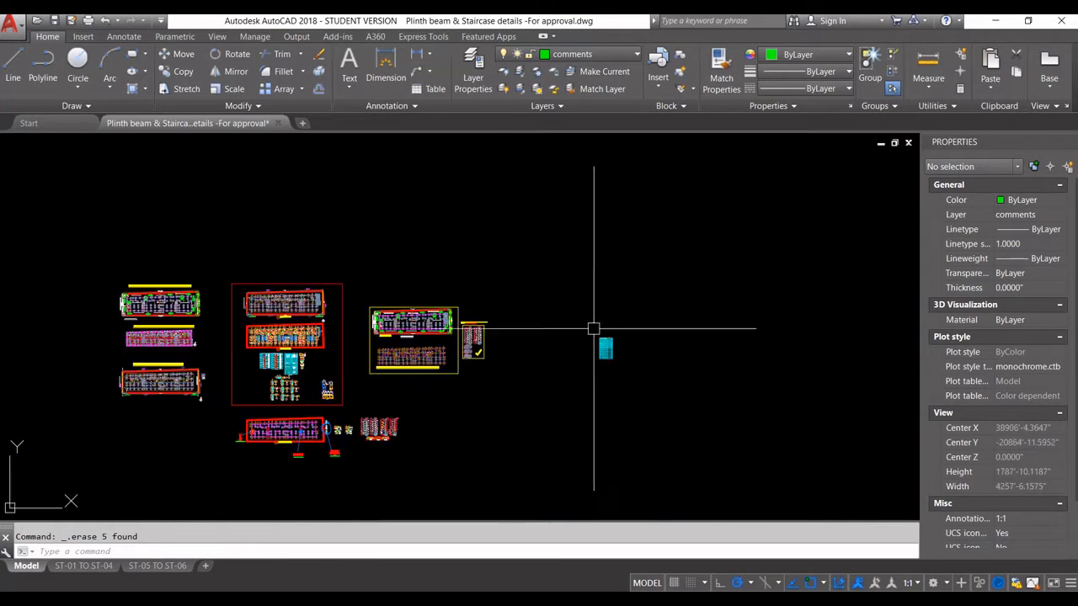
{"action": "scroll", "coordinate": [269, 388], "scroll_direction": "up", "scroll_amount": 2}
{"action": "scroll", "coordinate": [269, 388], "scroll_direction": "up", "scroll_amount": 6}
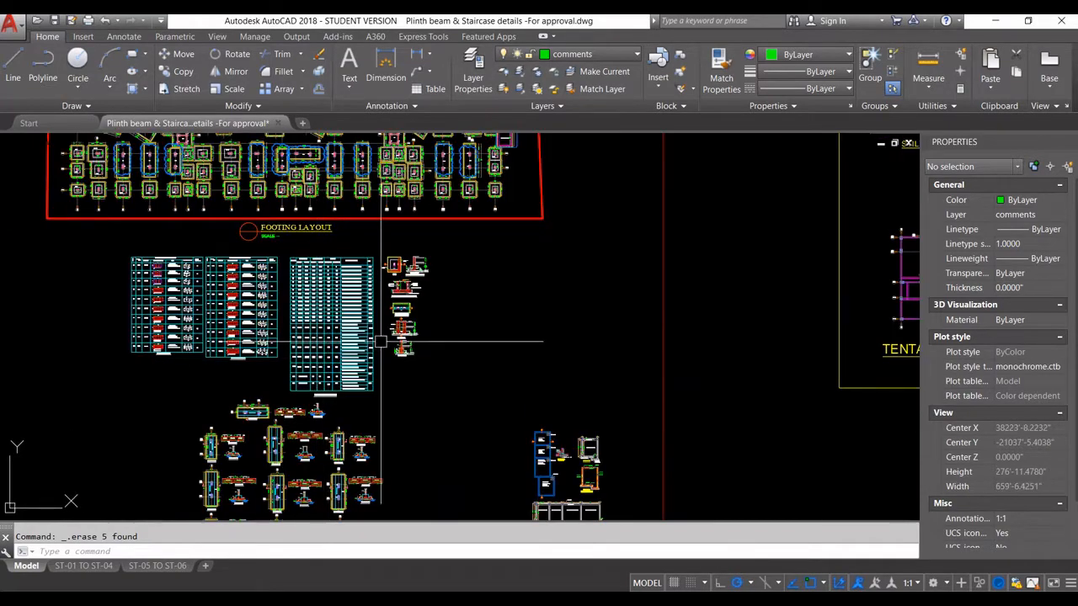
{"action": "scroll", "coordinate": [427, 386], "scroll_direction": "down", "scroll_amount": 3}
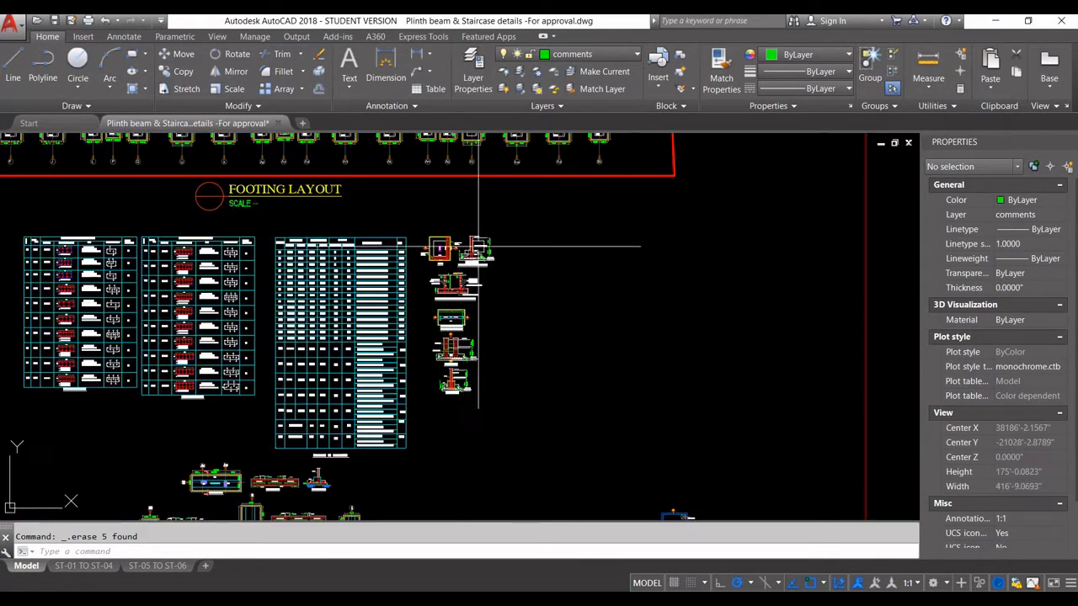
{"action": "scroll", "coordinate": [475, 288], "scroll_direction": "up", "scroll_amount": 5}
{"action": "middle_click_drag", "start_coordinate": [475, 288], "coordinate": [482, 313]}
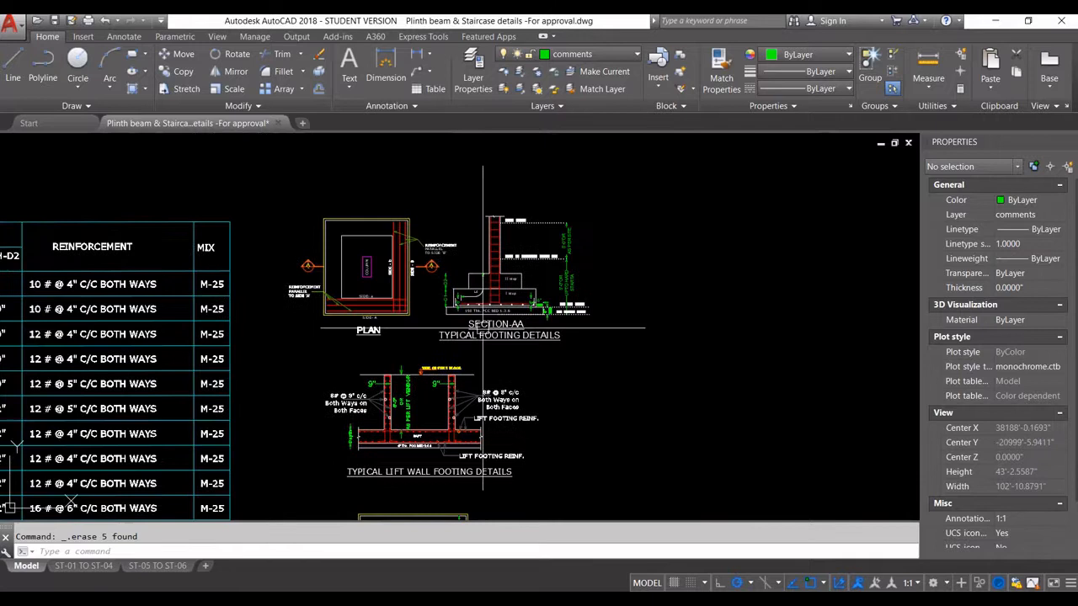
{"action": "left_click", "coordinate": [598, 354]}
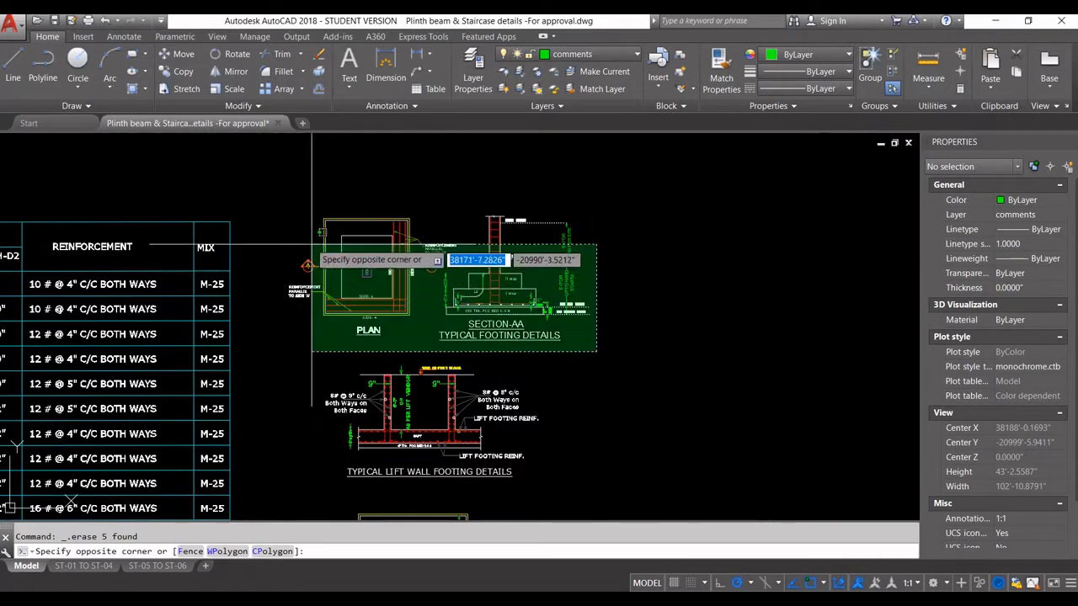
{"action": "left_click", "coordinate": [270, 187]}
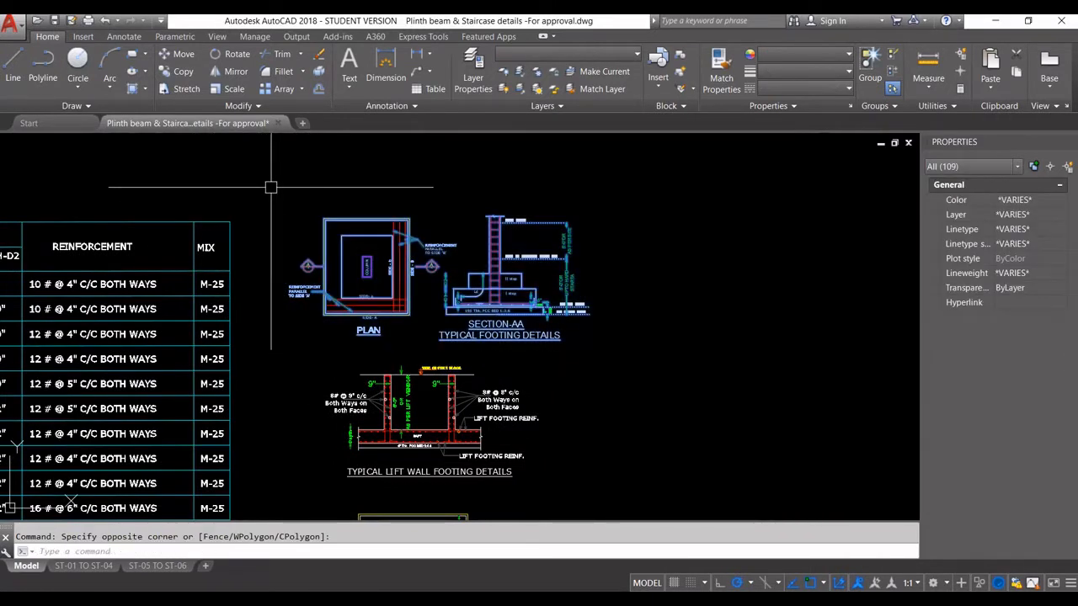
{"action": "key", "text": "Return"}
{"action": "left_click", "coordinate": [332, 297]}
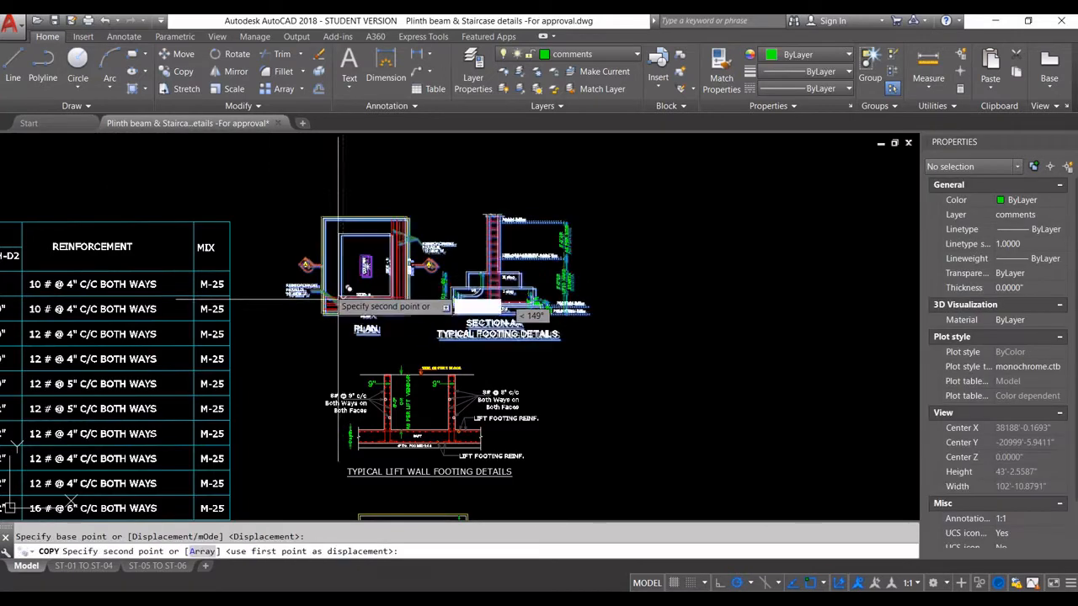
{"action": "scroll", "coordinate": [291, 278], "scroll_direction": "down", "scroll_amount": 3}
{"action": "scroll", "coordinate": [274, 284], "scroll_direction": "down", "scroll_amount": 5}
{"action": "scroll", "coordinate": [683, 226], "scroll_direction": "up", "scroll_amount": 4}
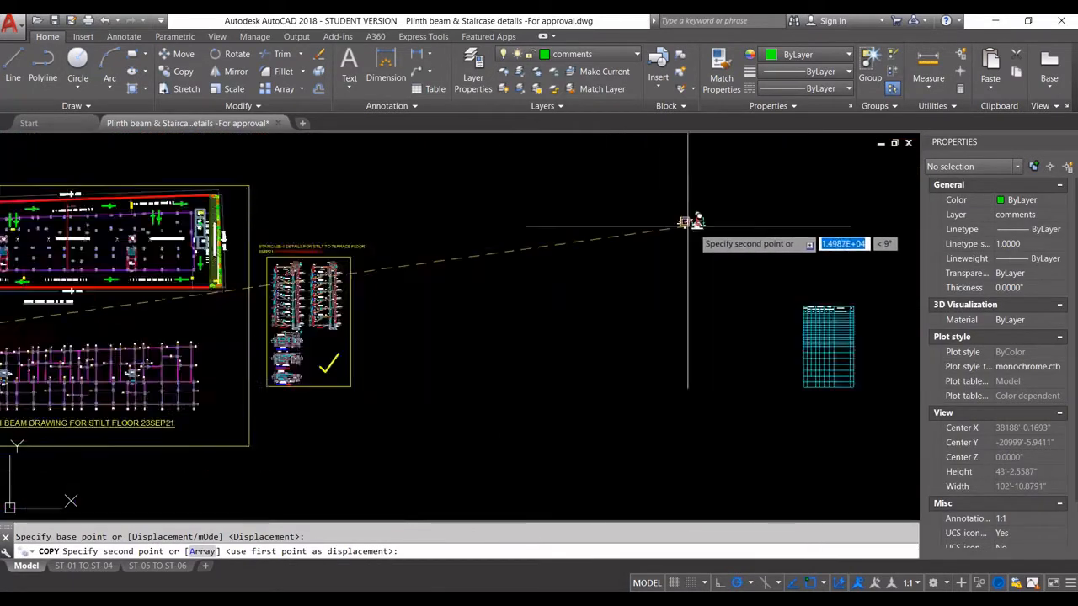
{"action": "scroll", "coordinate": [587, 259], "scroll_direction": "down", "scroll_amount": 3}
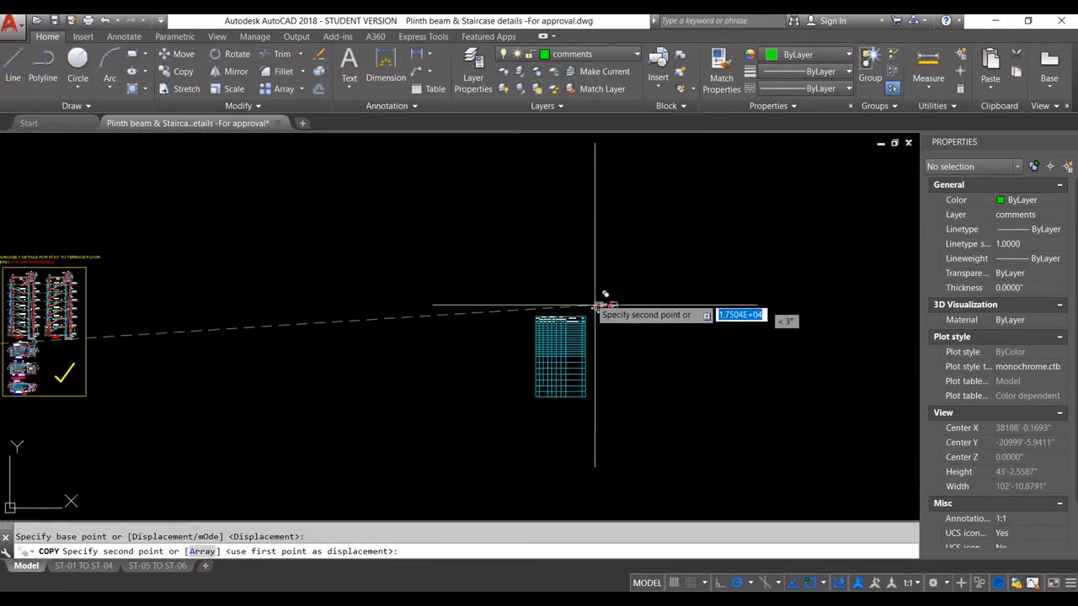
{"action": "scroll", "coordinate": [587, 288], "scroll_direction": "up", "scroll_amount": 5}
{"action": "scroll", "coordinate": [587, 288], "scroll_direction": "down", "scroll_amount": 3}
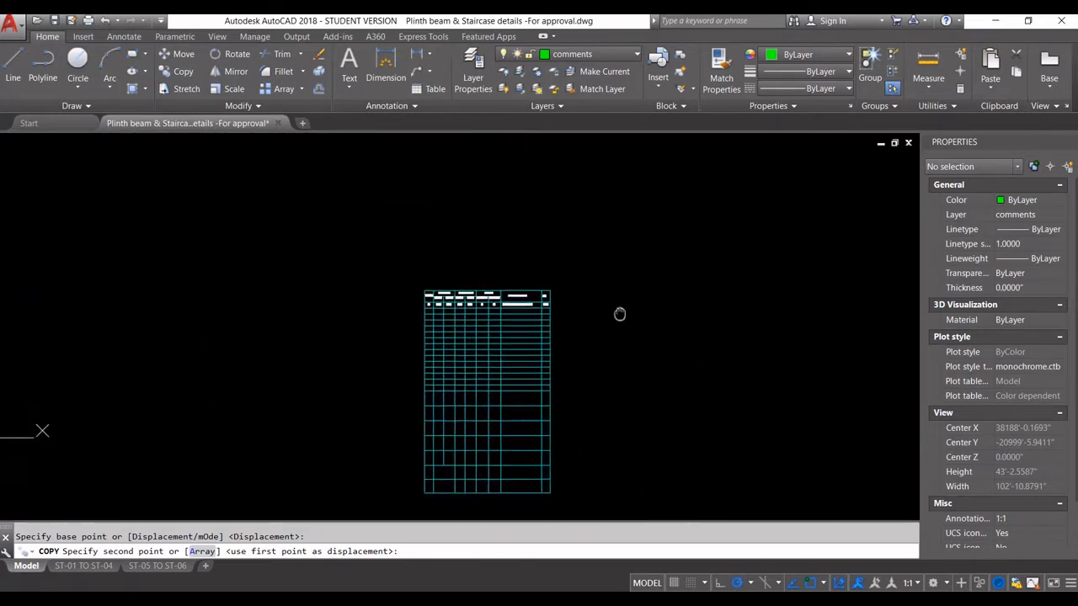
{"action": "scroll", "coordinate": [603, 287], "scroll_direction": "up", "scroll_amount": 3}
{"action": "left_click", "coordinate": [585, 292]}
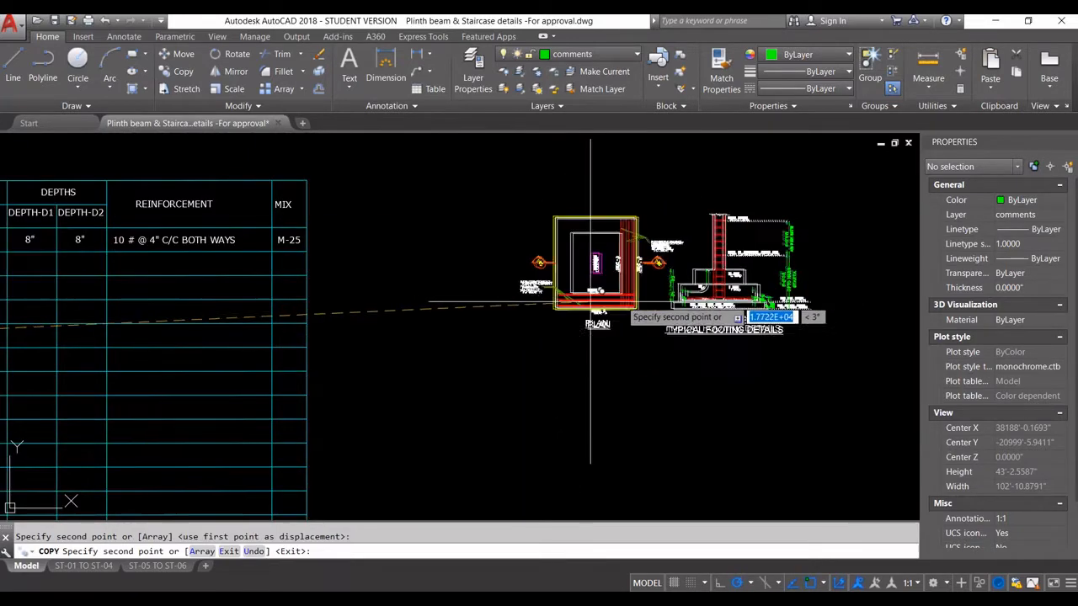
{"action": "scroll", "coordinate": [679, 307], "scroll_direction": "down", "scroll_amount": 3}
{"action": "key", "text": "Escape"}
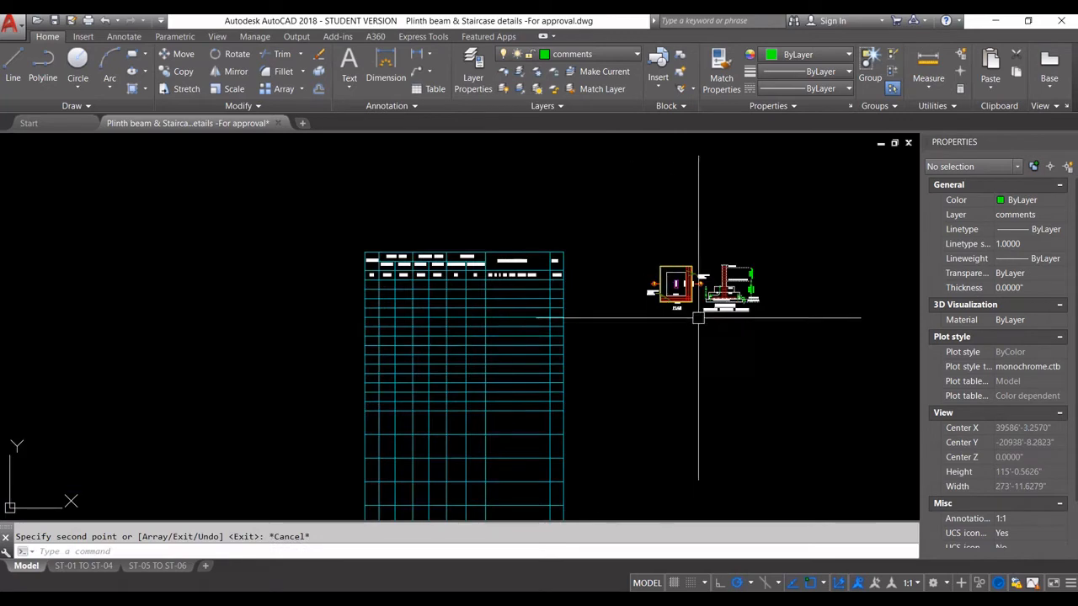
Examine the copied footing plan and Section-AA, including the side labels, step depths D1 and D2, and PCC bed.
{"action": "scroll", "coordinate": [725, 286], "scroll_direction": "up", "scroll_amount": 5}
{"action": "scroll", "coordinate": [749, 270], "scroll_direction": "up", "scroll_amount": 4}
{"action": "scroll", "coordinate": [749, 286], "scroll_direction": "down", "scroll_amount": 2}
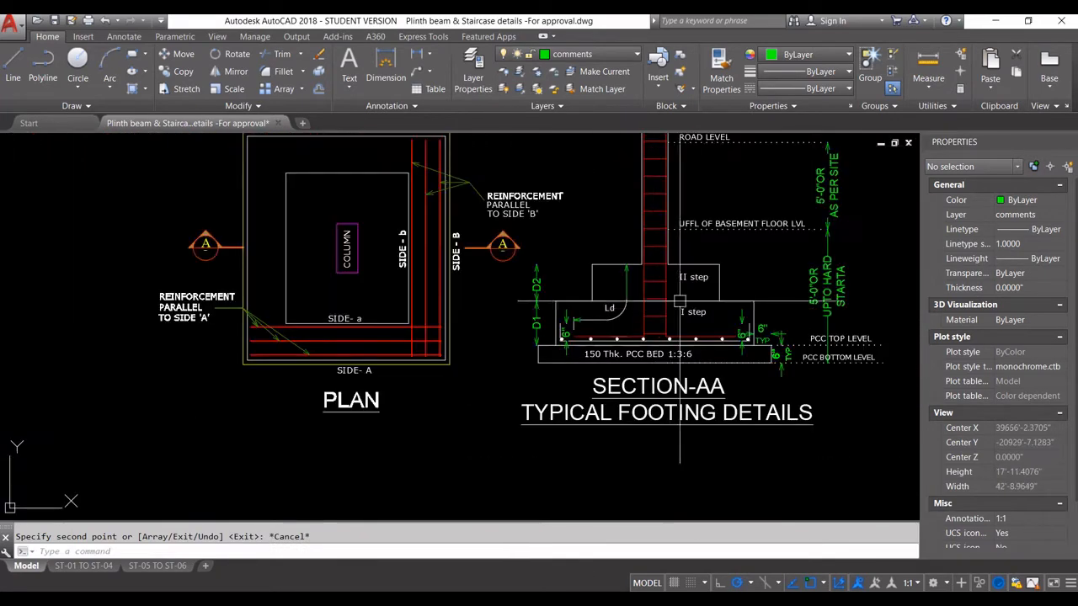
{"action": "middle_click_drag", "start_coordinate": [748, 292], "coordinate": [734, 342]}
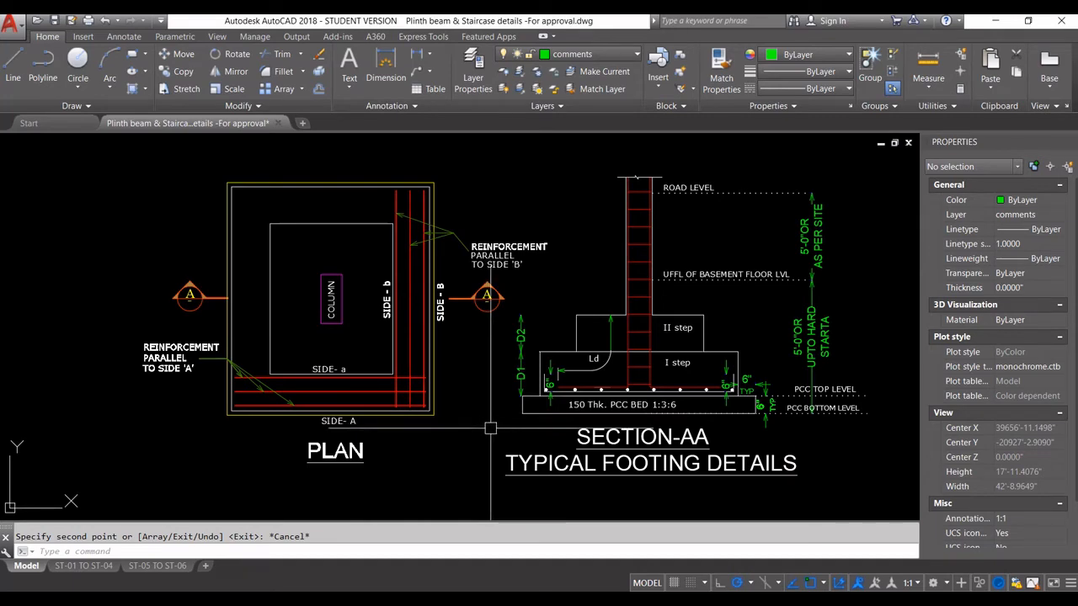
{"action": "middle_click_drag", "start_coordinate": [485, 444], "coordinate": [517, 416]}
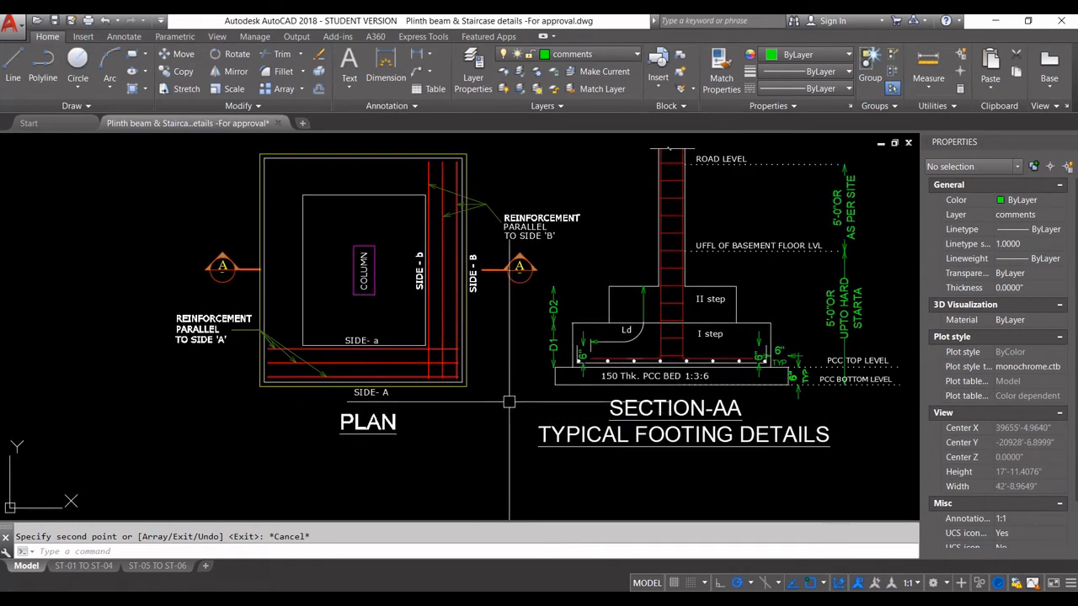
Examine the reinforcement parallel to sides A and B in the copied plan and the bottom bars, end bends and PCC bed in Section-AA.
{"action": "middle_click_drag", "start_coordinate": [341, 383], "coordinate": [427, 383]}
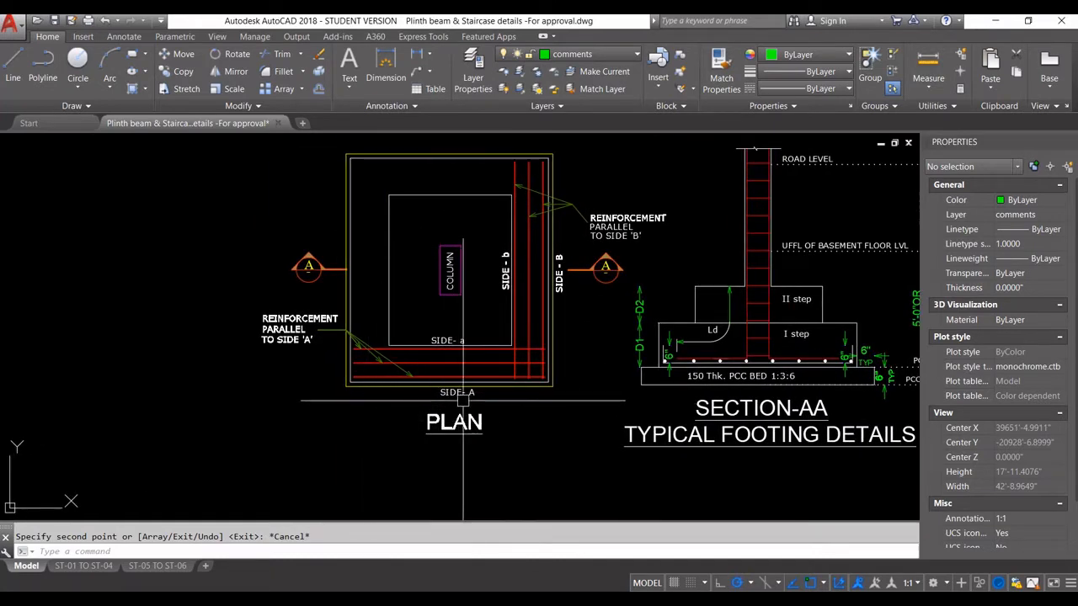
{"action": "middle_click_drag", "start_coordinate": [539, 176], "coordinate": [541, 229]}
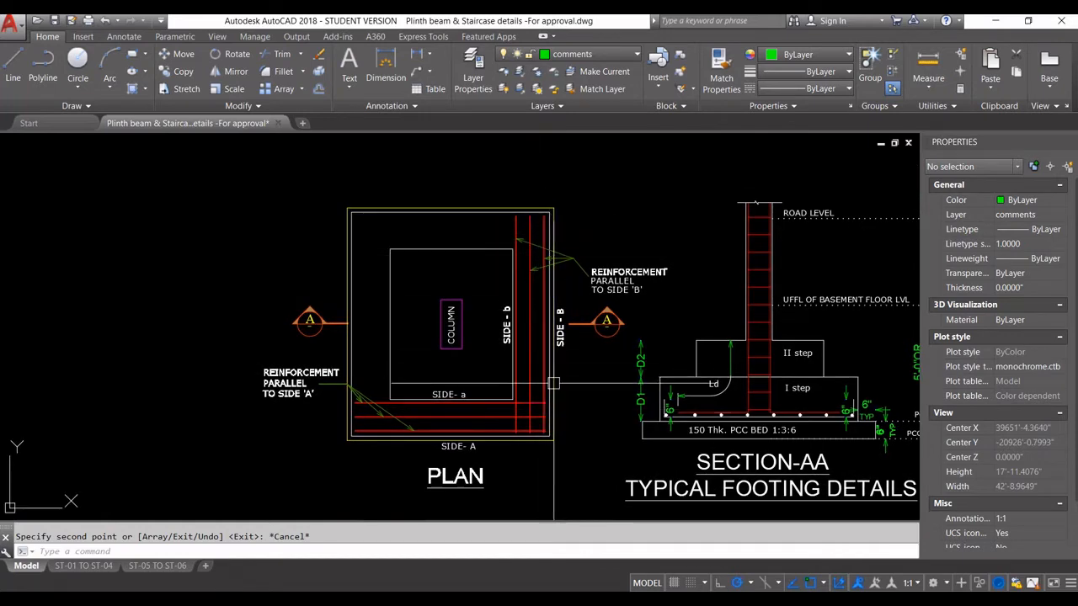
{"action": "middle_click_drag", "start_coordinate": [555, 384], "coordinate": [565, 340]}
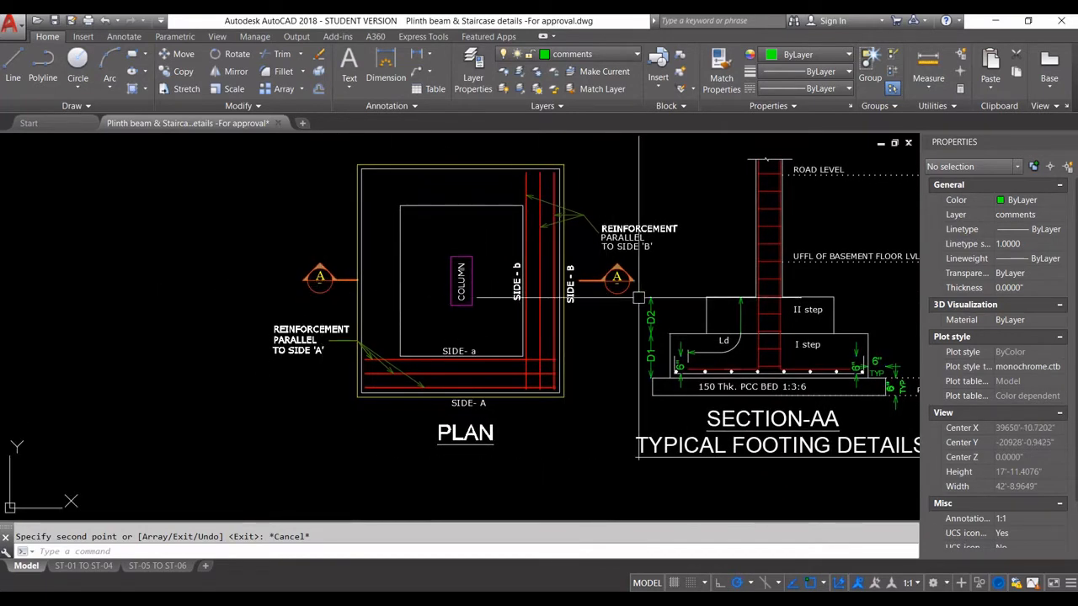
{"action": "scroll", "coordinate": [413, 297], "scroll_direction": "down", "scroll_amount": 3}
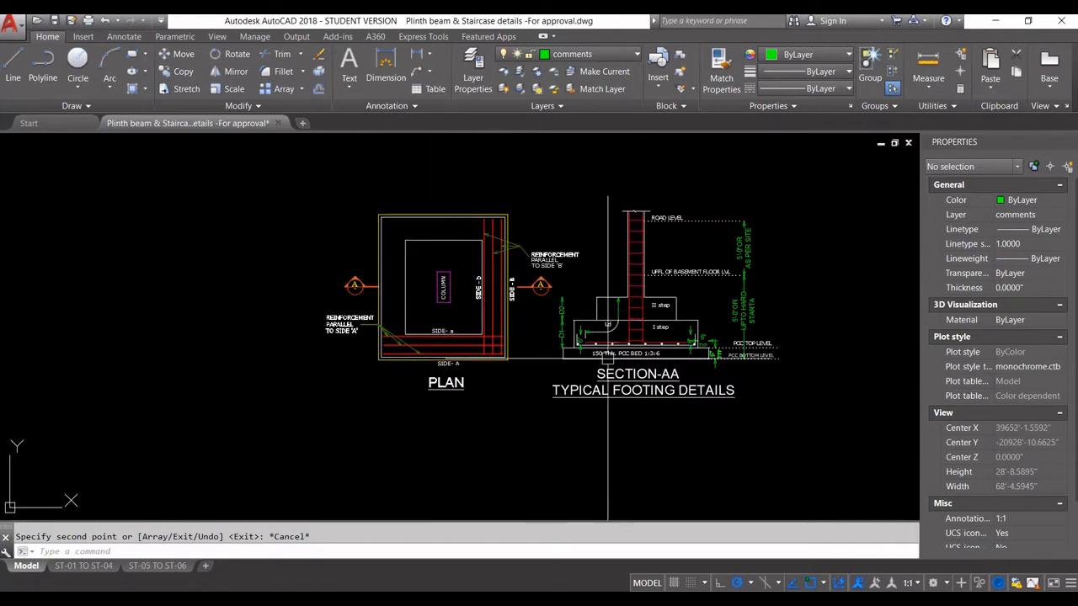
{"action": "scroll", "coordinate": [584, 357], "scroll_direction": "up", "scroll_amount": 6}
{"action": "scroll", "coordinate": [584, 347], "scroll_direction": "down", "scroll_amount": 4}
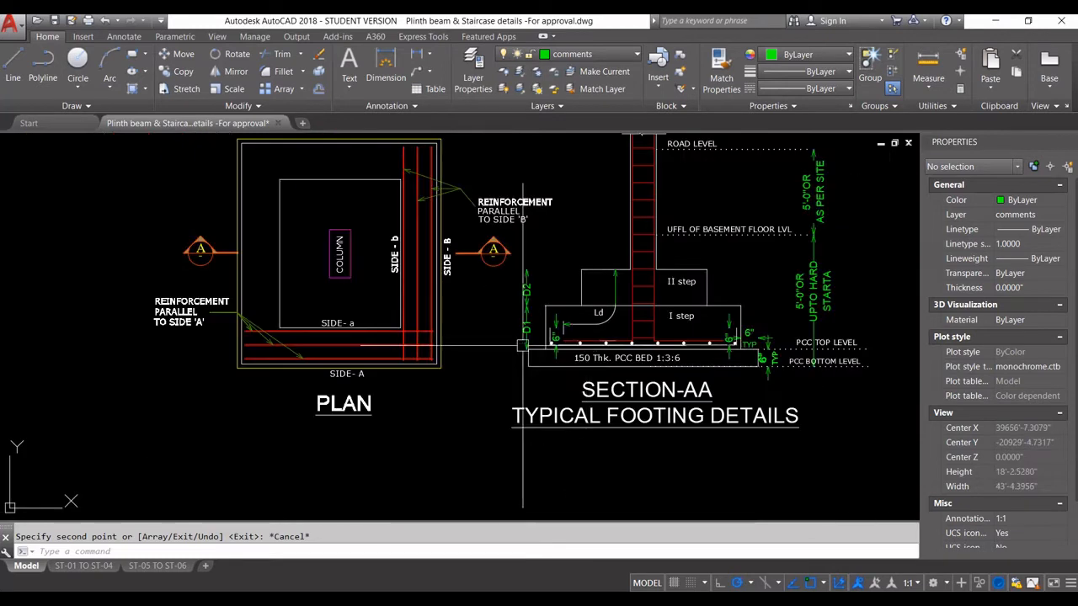
{"action": "middle_click_drag", "start_coordinate": [242, 356], "coordinate": [330, 359]}
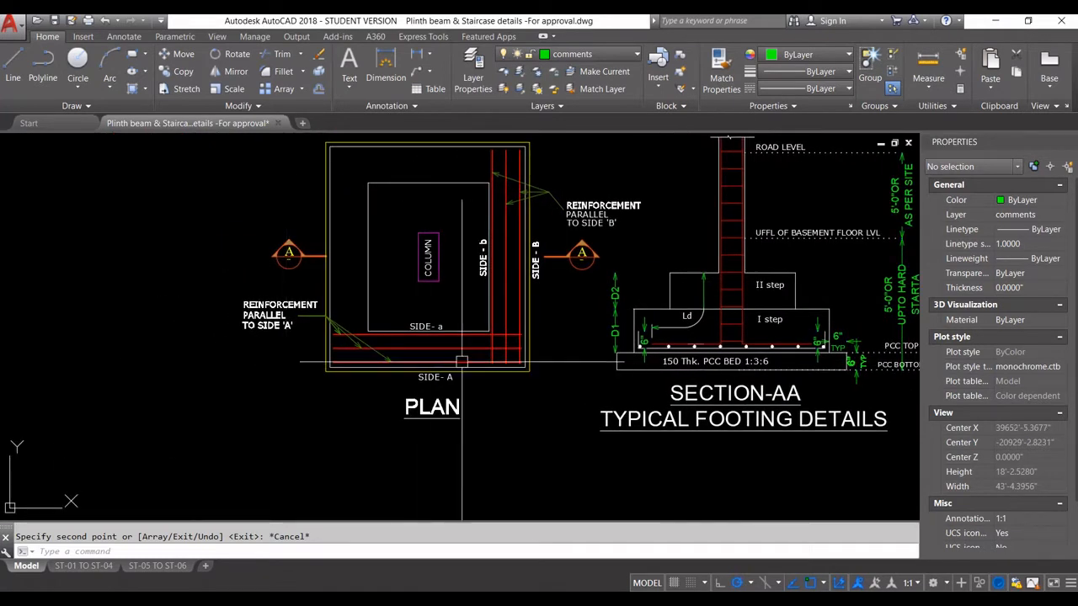
{"action": "scroll", "coordinate": [645, 356], "scroll_direction": "up", "scroll_amount": 4}
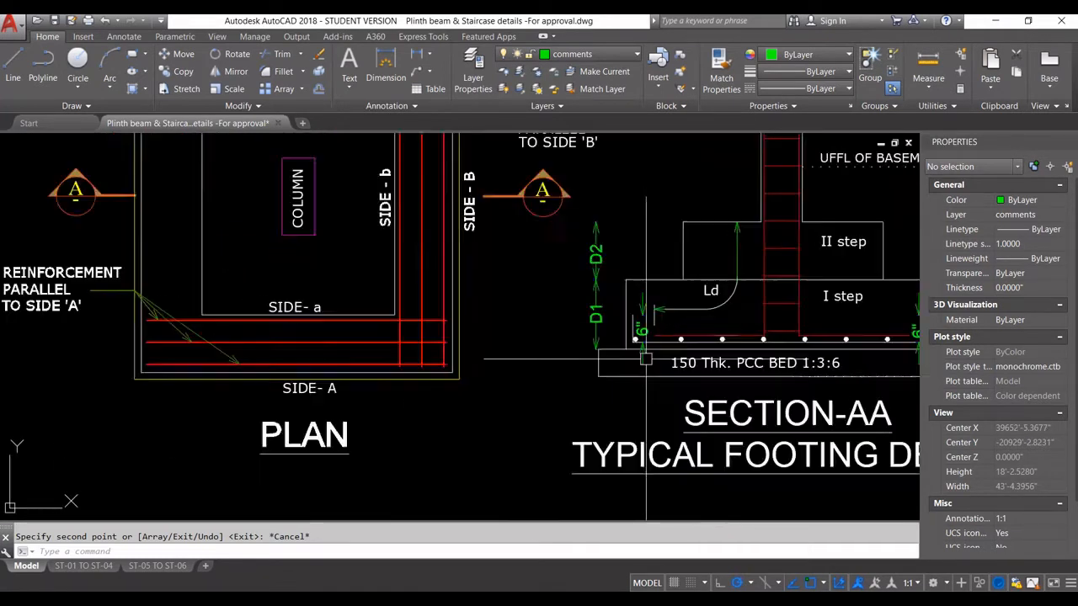
{"action": "middle_click_drag", "start_coordinate": [627, 353], "coordinate": [465, 338]}
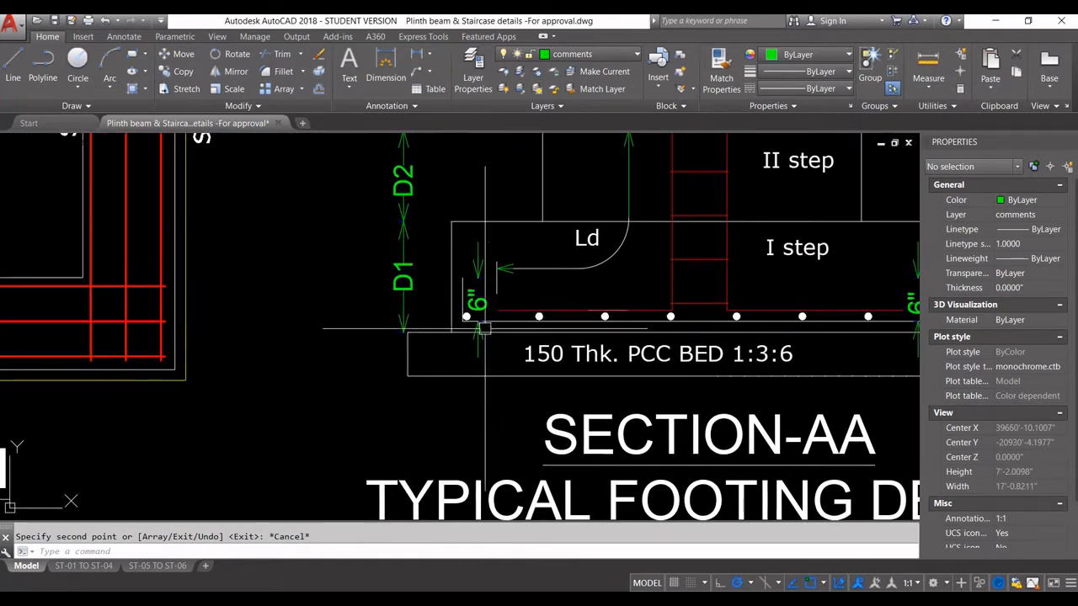
{"action": "middle_click_drag", "start_coordinate": [804, 348], "coordinate": [658, 347]}
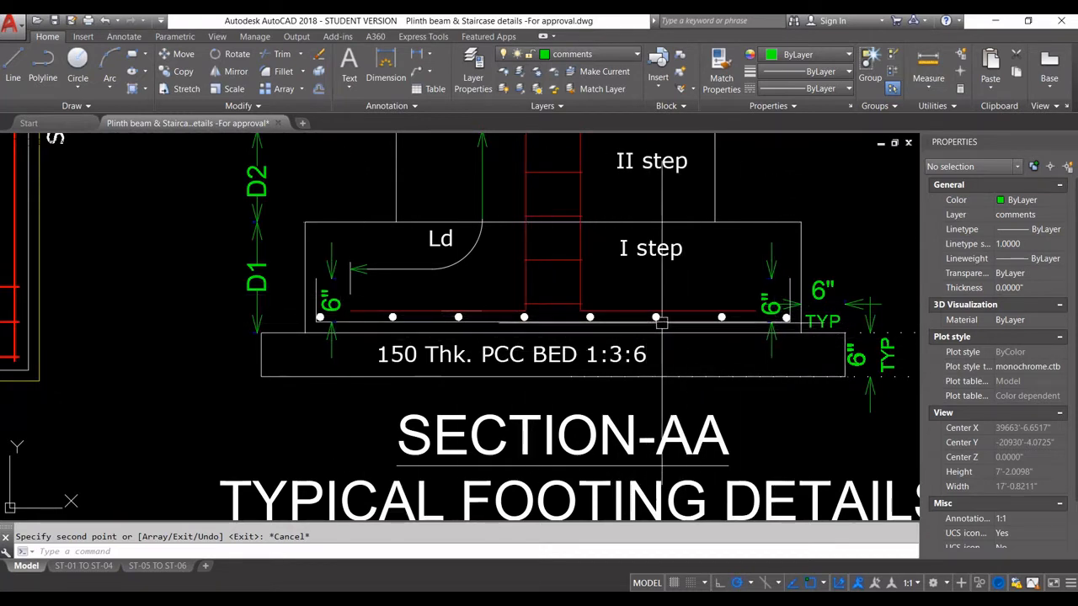
{"action": "scroll", "coordinate": [656, 316], "scroll_direction": "up", "scroll_amount": 2}
{"action": "scroll", "coordinate": [656, 316], "scroll_direction": "down", "scroll_amount": 5}
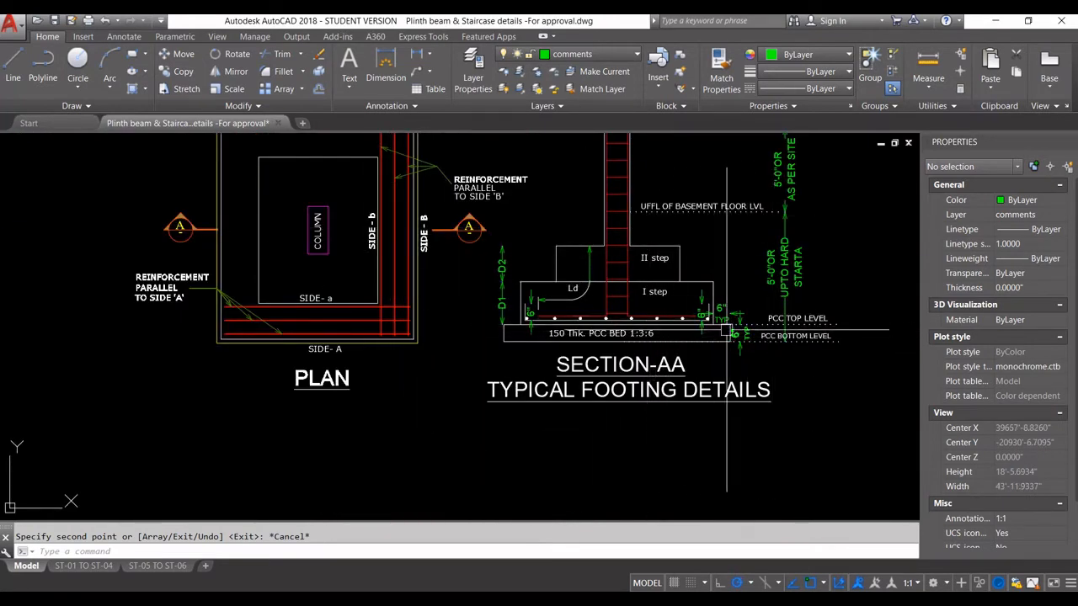
Examine the PCC top and bottom levels, basement floor level, road level and the depth dimensions between them in the copied Section-AA.
{"action": "scroll", "coordinate": [727, 330], "scroll_direction": "up", "scroll_amount": 3}
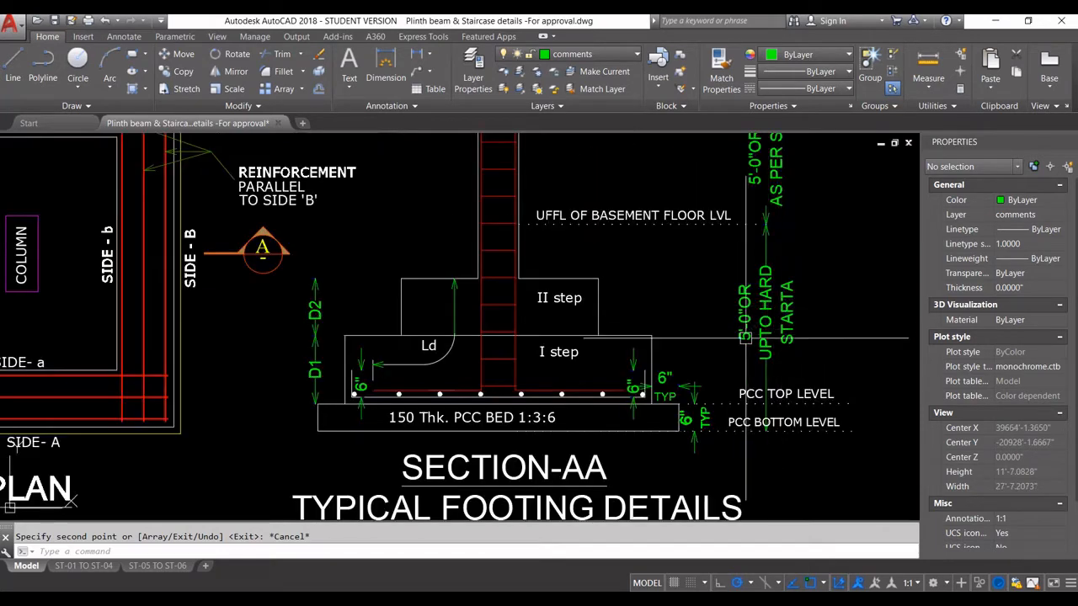
{"action": "scroll", "coordinate": [745, 337], "scroll_direction": "down", "scroll_amount": 3}
{"action": "scroll", "coordinate": [809, 332], "scroll_direction": "up", "scroll_amount": 3}
{"action": "mouse_move", "coordinate": [817, 333]}
{"action": "middle_mouse_down"}
{"action": "mouse_move", "coordinate": [811, 313]}
{"action": "mouse_move", "coordinate": [810, 326]}
{"action": "middle_mouse_up"}
{"action": "scroll", "coordinate": [763, 268], "scroll_direction": "down", "scroll_amount": 2}
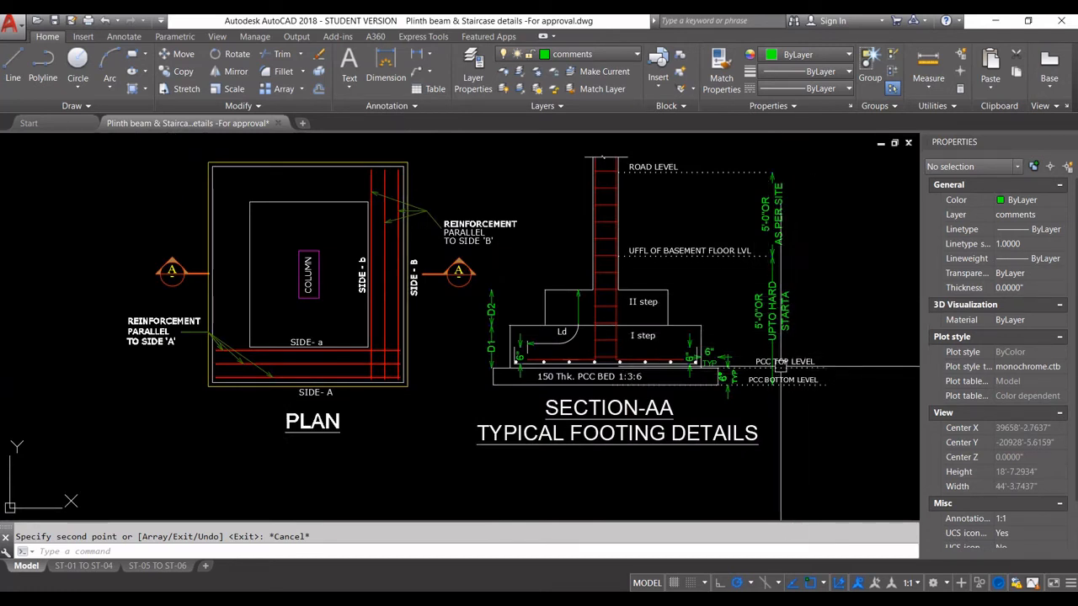
{"action": "middle_click_drag", "start_coordinate": [779, 280], "coordinate": [786, 311]}
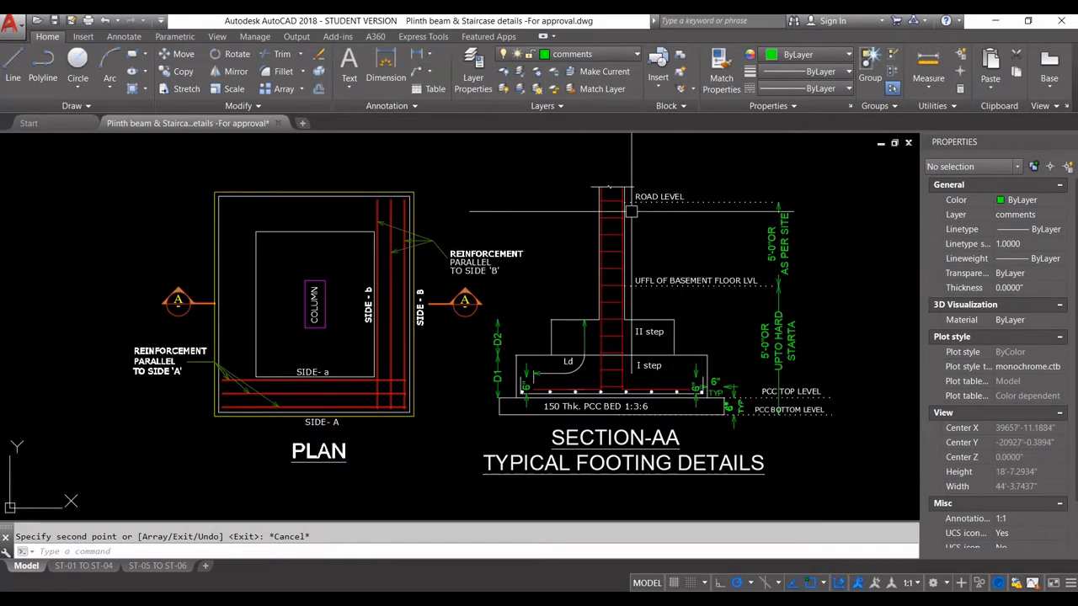
{"action": "scroll", "coordinate": [720, 225], "scroll_direction": "down", "scroll_amount": 2}
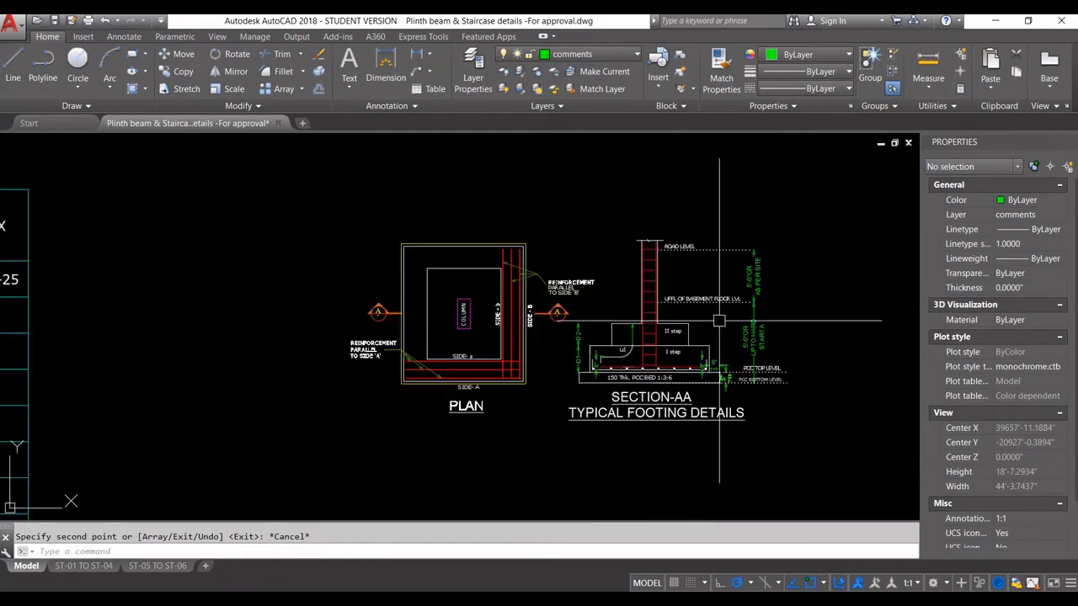
{"action": "scroll", "coordinate": [715, 268], "scroll_direction": "down", "scroll_amount": 2}
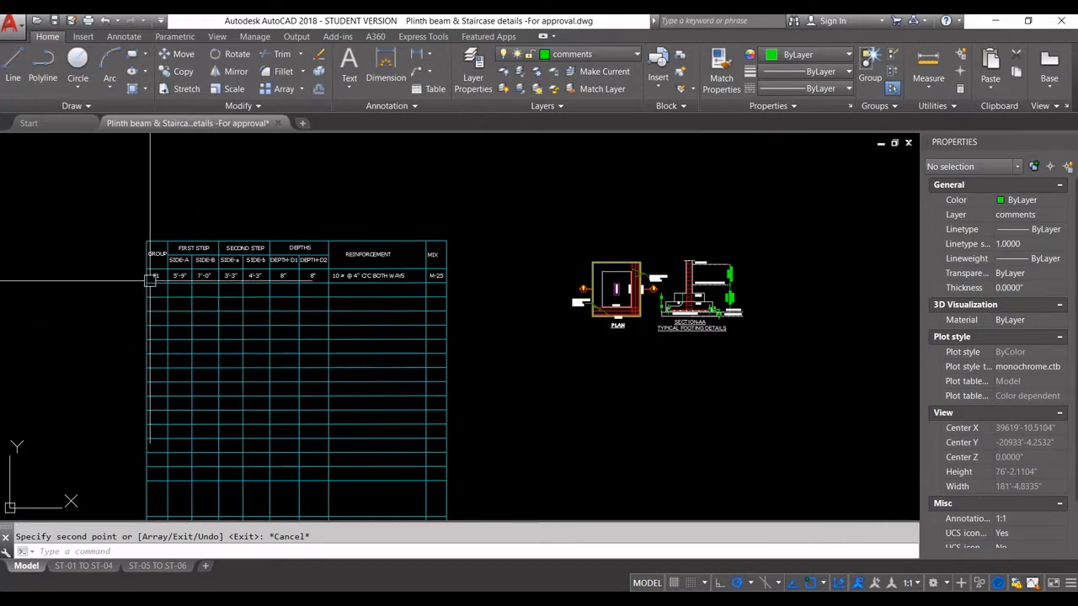
Look over the original footing layout and its position within the full set of drawings.
{"action": "scroll", "coordinate": [666, 308], "scroll_direction": "down", "scroll_amount": 5}
{"action": "scroll", "coordinate": [662, 315], "scroll_direction": "down", "scroll_amount": 8}
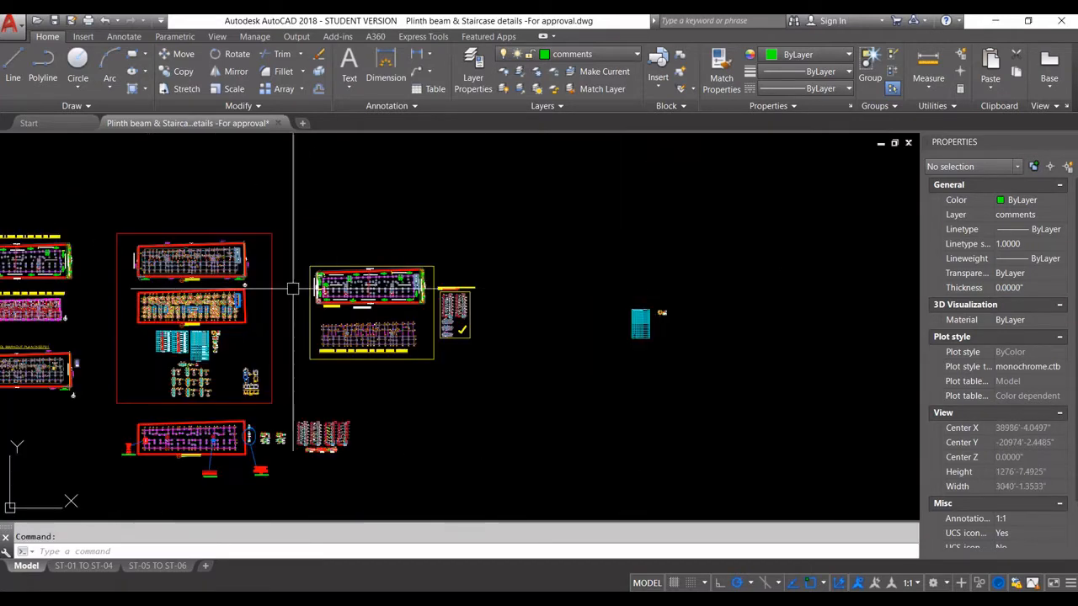
{"action": "scroll", "coordinate": [110, 360], "scroll_direction": "up", "scroll_amount": 8}
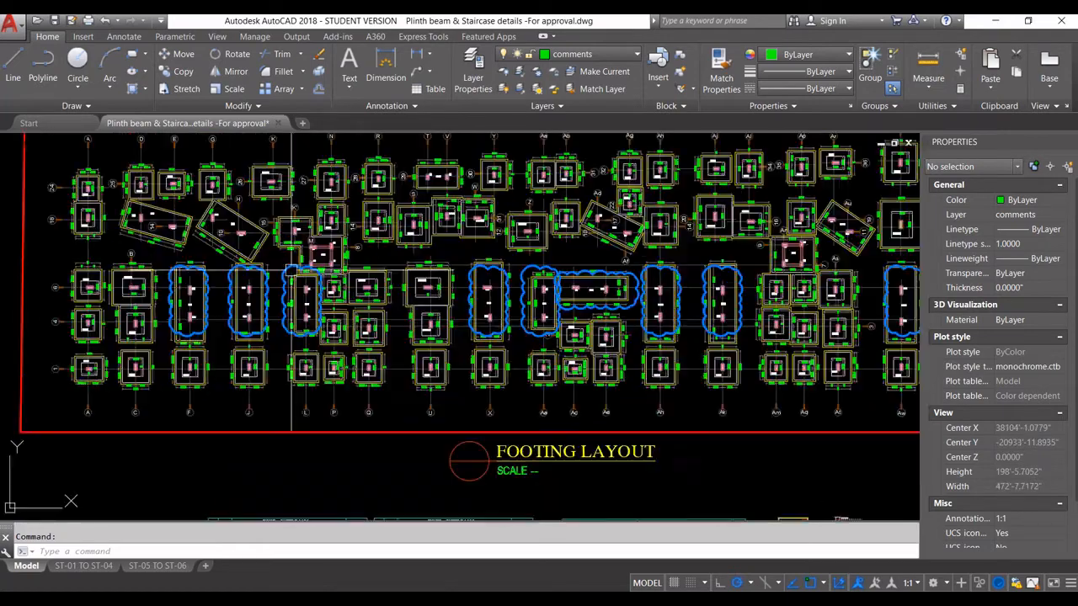
{"action": "scroll", "coordinate": [309, 226], "scroll_direction": "down", "scroll_amount": 3}
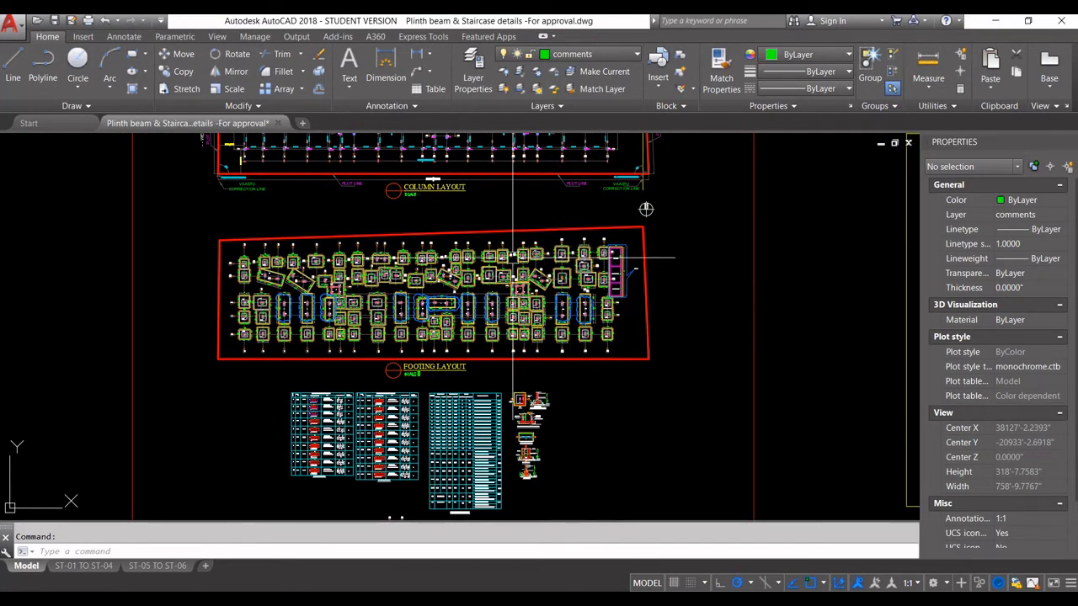
{"action": "scroll", "coordinate": [270, 262], "scroll_direction": "up", "scroll_amount": 8}
{"action": "scroll", "coordinate": [329, 280], "scroll_direction": "down", "scroll_amount": 15}
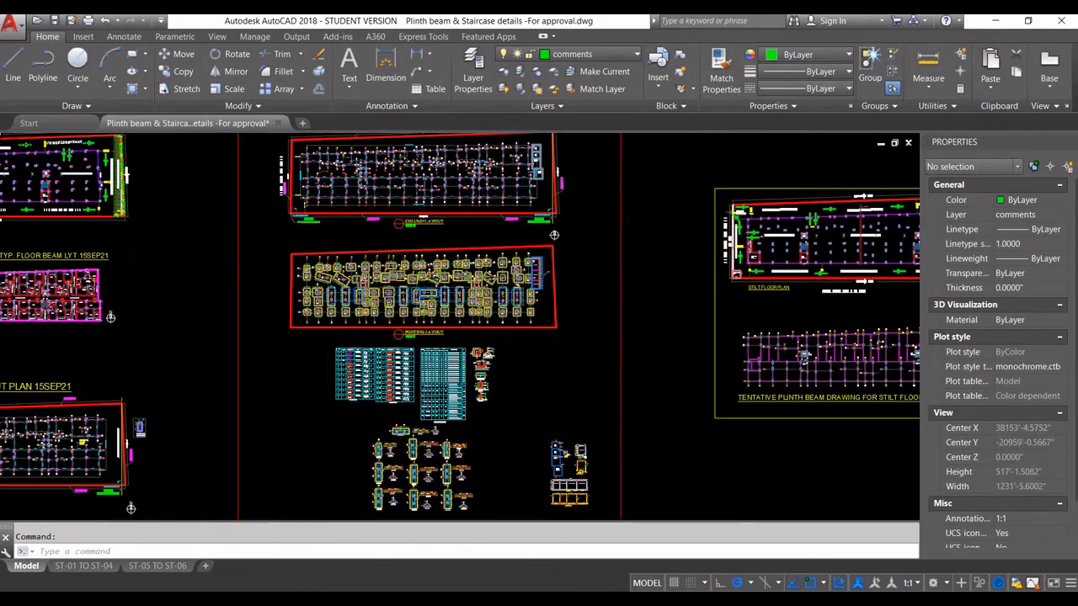
{"action": "scroll", "coordinate": [303, 268], "scroll_direction": "down", "scroll_amount": 2}
{"action": "scroll", "coordinate": [500, 288], "scroll_direction": "up", "scroll_amount": 12}
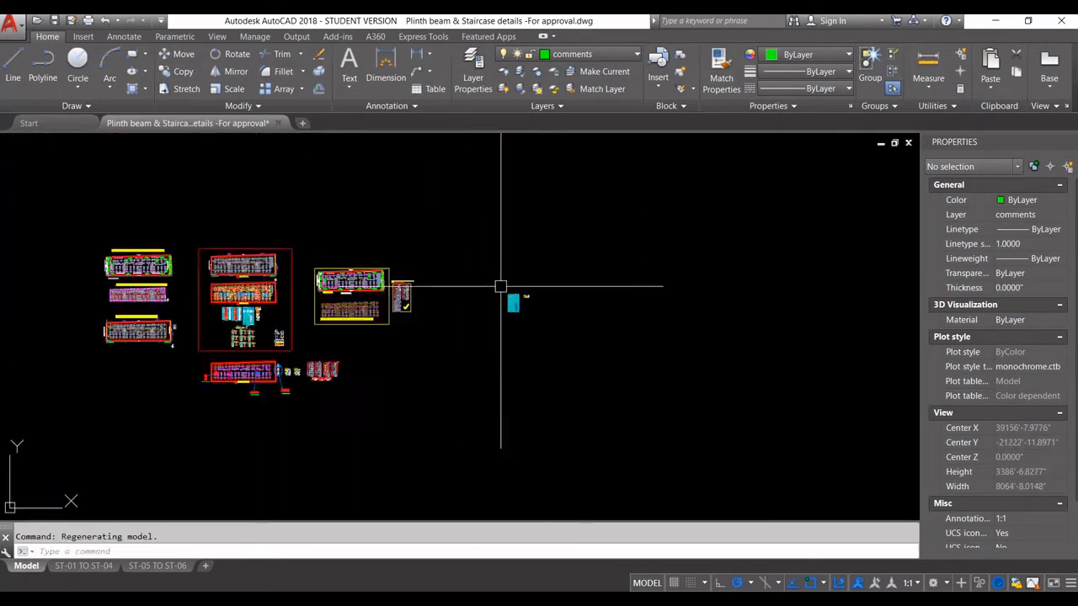
Review the copied F1 schedule table together with the typical footing plan and Section-AA beside it.
{"action": "scroll", "coordinate": [721, 262], "scroll_direction": "up", "scroll_amount": 3}
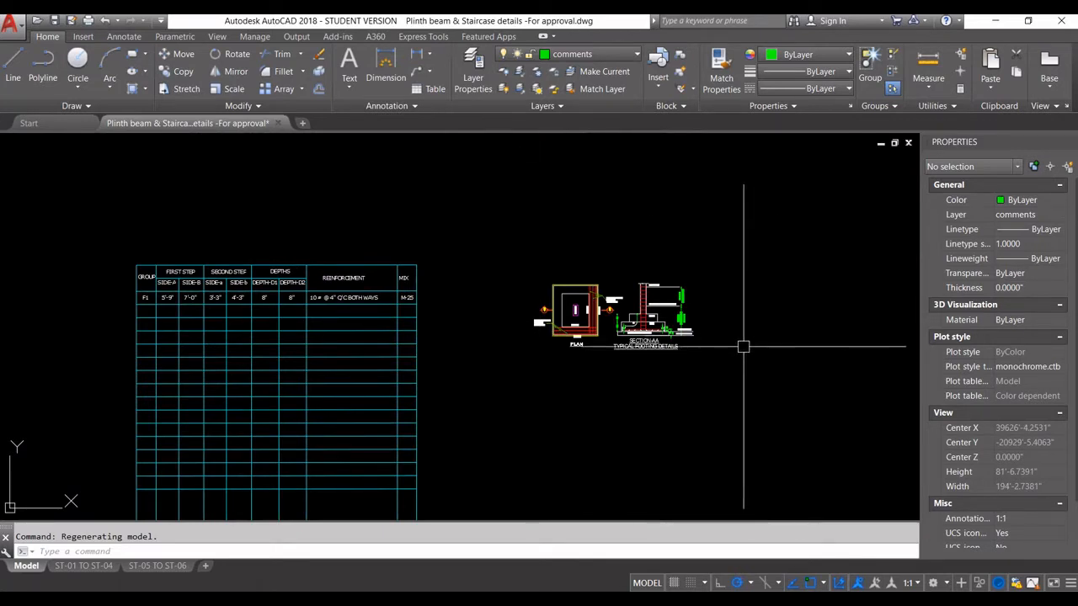
{"action": "scroll", "coordinate": [742, 346], "scroll_direction": "up", "scroll_amount": 5}
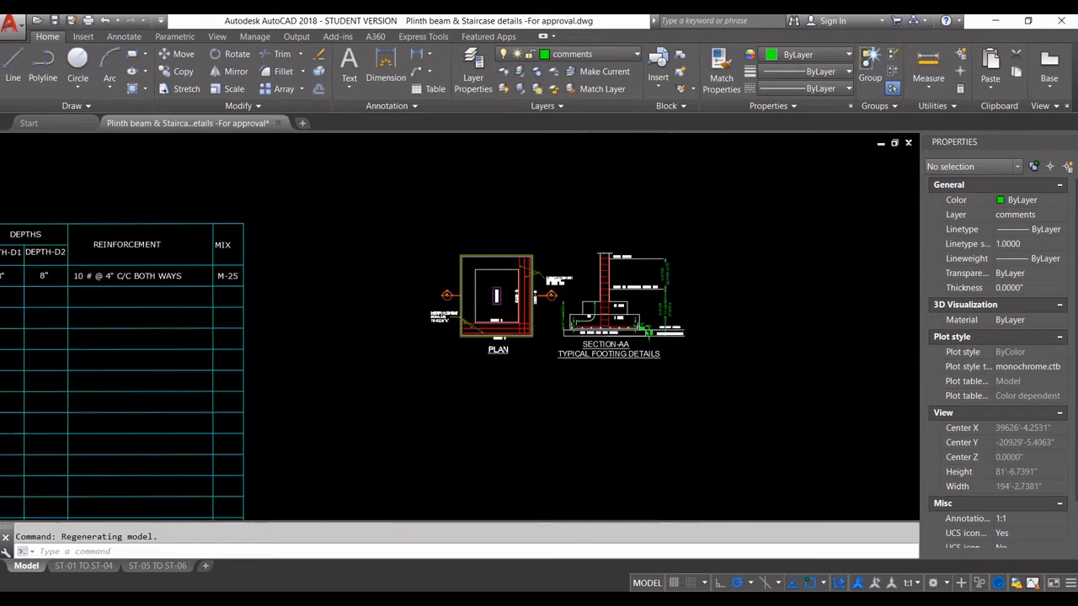
{"action": "scroll", "coordinate": [642, 329], "scroll_direction": "down", "scroll_amount": 1}
{"action": "scroll", "coordinate": [644, 327], "scroll_direction": "down", "scroll_amount": 4}
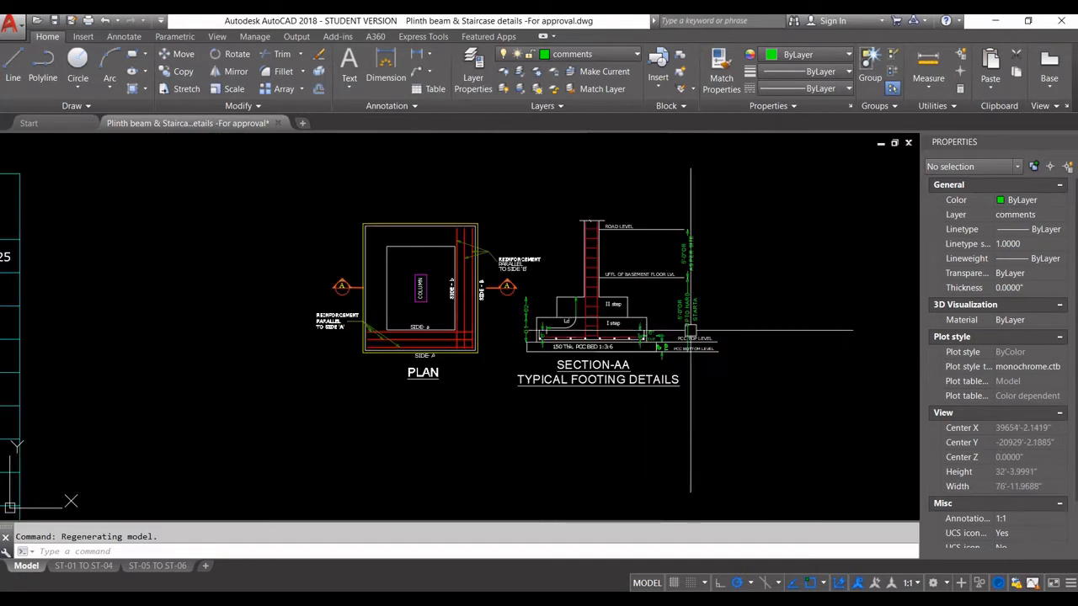
{"action": "scroll", "coordinate": [724, 305], "scroll_direction": "down", "scroll_amount": 1}
{"action": "scroll", "coordinate": [726, 305], "scroll_direction": "down", "scroll_amount": 2}
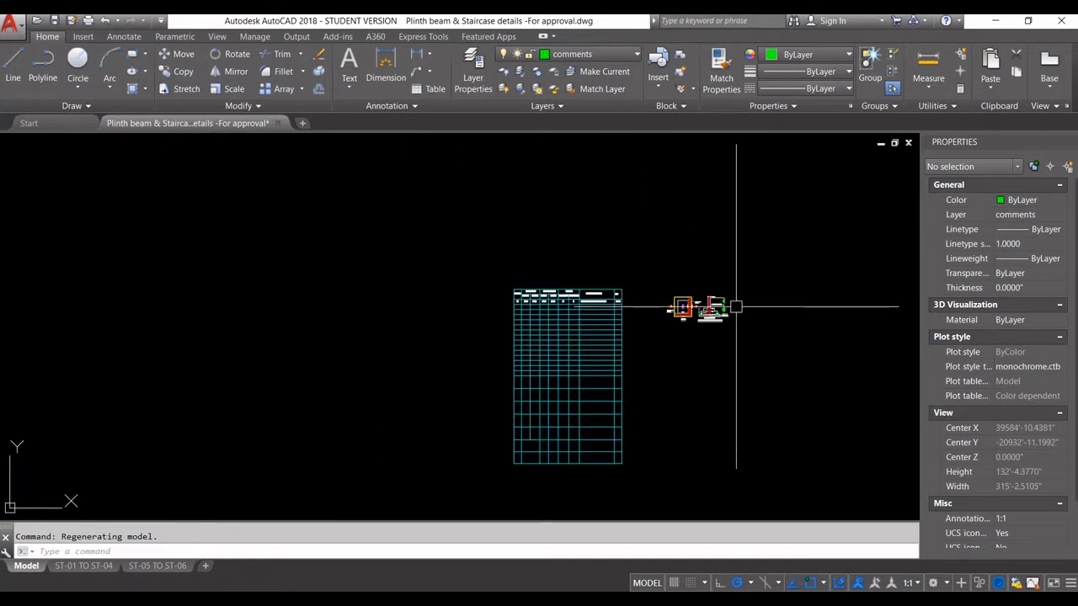
{"action": "scroll", "coordinate": [739, 306], "scroll_direction": "down", "scroll_amount": 2}
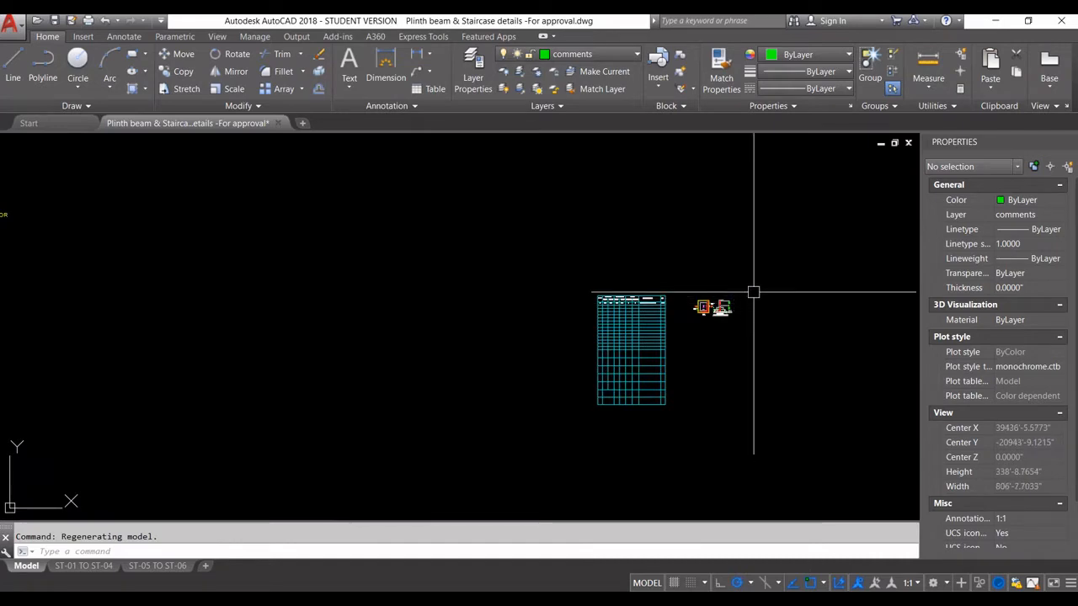
{"action": "scroll", "coordinate": [744, 306], "scroll_direction": "down", "scroll_amount": 5}
Examine the typical lift wall footing details and the slab-beam combined footing plan beside the original footing schedule.
{"action": "scroll", "coordinate": [464, 307], "scroll_direction": "up", "scroll_amount": 4}
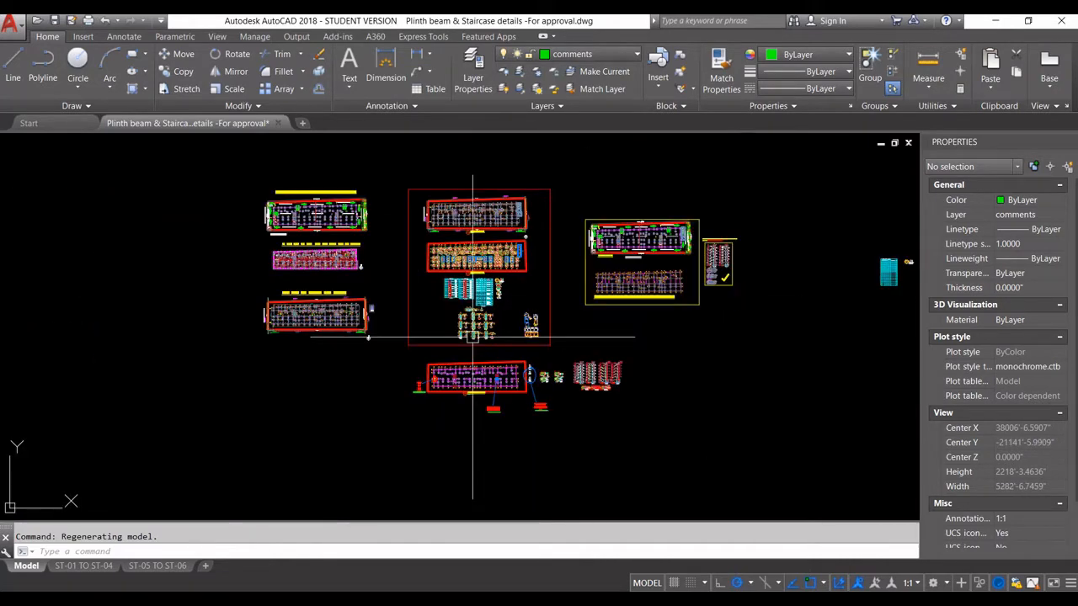
{"action": "scroll", "coordinate": [589, 278], "scroll_direction": "up", "scroll_amount": 3}
{"action": "scroll", "coordinate": [620, 288], "scroll_direction": "up", "scroll_amount": 8}
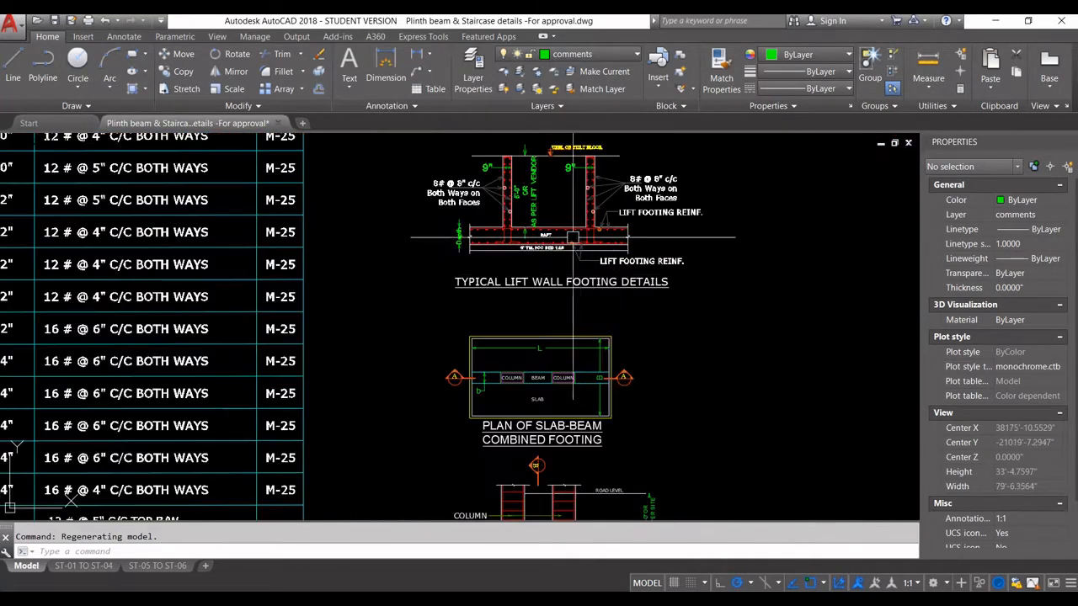
{"action": "scroll", "coordinate": [621, 288], "scroll_direction": "down", "scroll_amount": 1}
{"action": "scroll", "coordinate": [572, 312], "scroll_direction": "down", "scroll_amount": 3}
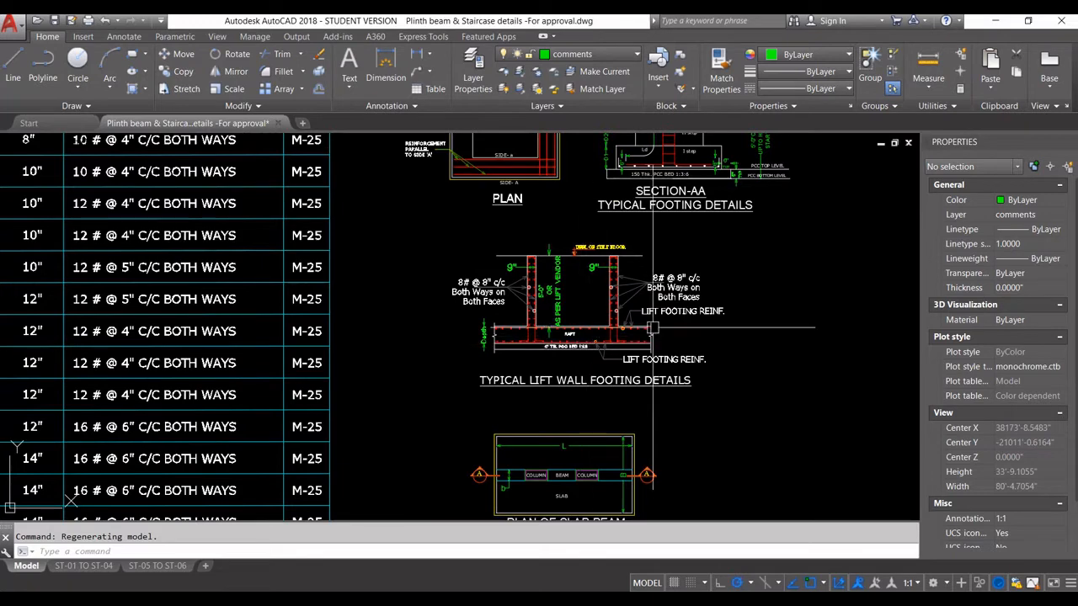
{"action": "middle_click_drag", "start_coordinate": [604, 430], "coordinate": [613, 318]}
{"action": "scroll", "coordinate": [580, 404], "scroll_direction": "up", "scroll_amount": 2}
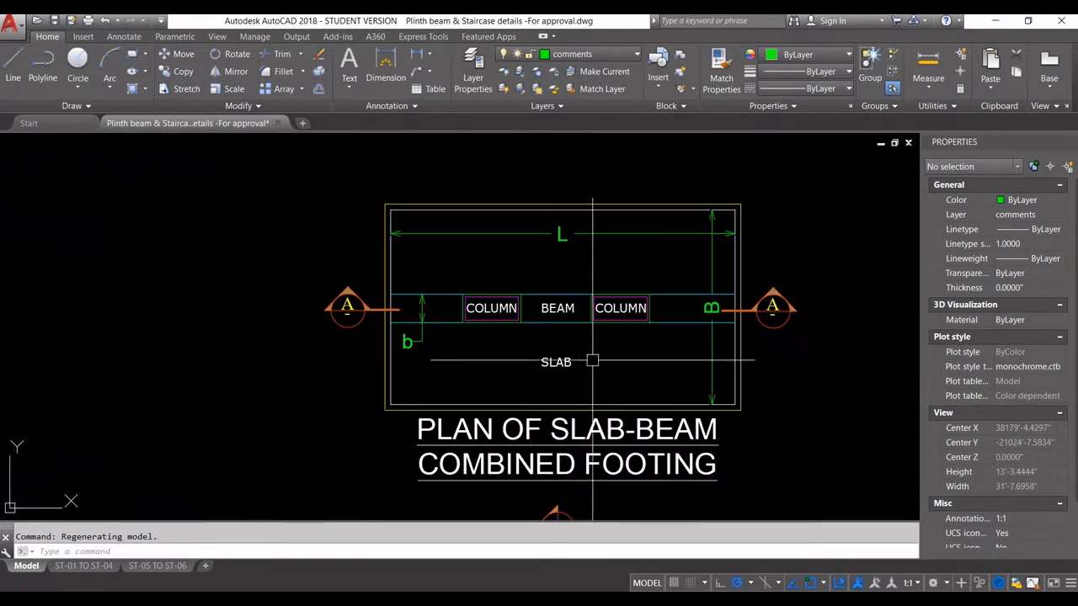
{"action": "middle_click_drag", "start_coordinate": [541, 274], "coordinate": [552, 294]}
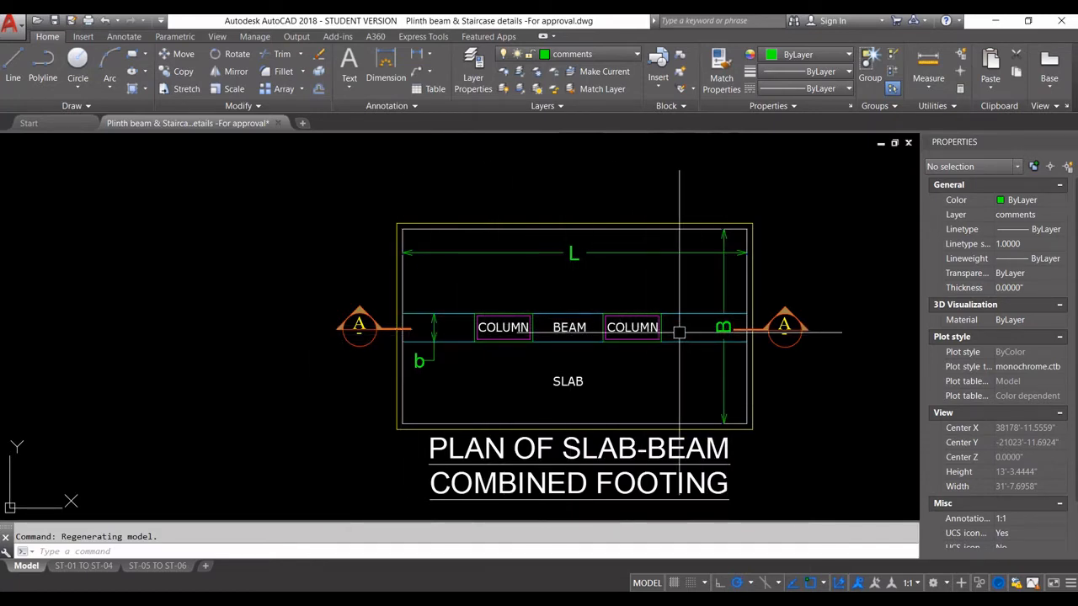
{"action": "scroll", "coordinate": [692, 335], "scroll_direction": "down", "scroll_amount": 5}
{"action": "scroll", "coordinate": [669, 358], "scroll_direction": "up", "scroll_amount": 2}
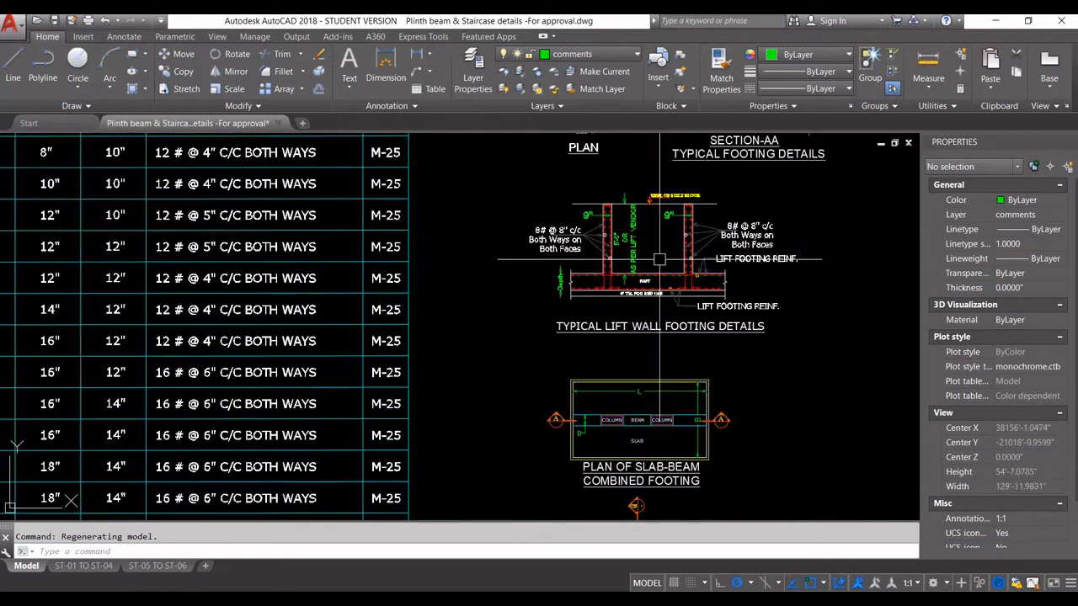
{"action": "mouse_move", "coordinate": [670, 358]}
{"action": "middle_mouse_down"}
{"action": "mouse_move", "coordinate": [669, 321]}
{"action": "mouse_move", "coordinate": [612, 348]}
{"action": "middle_mouse_up"}
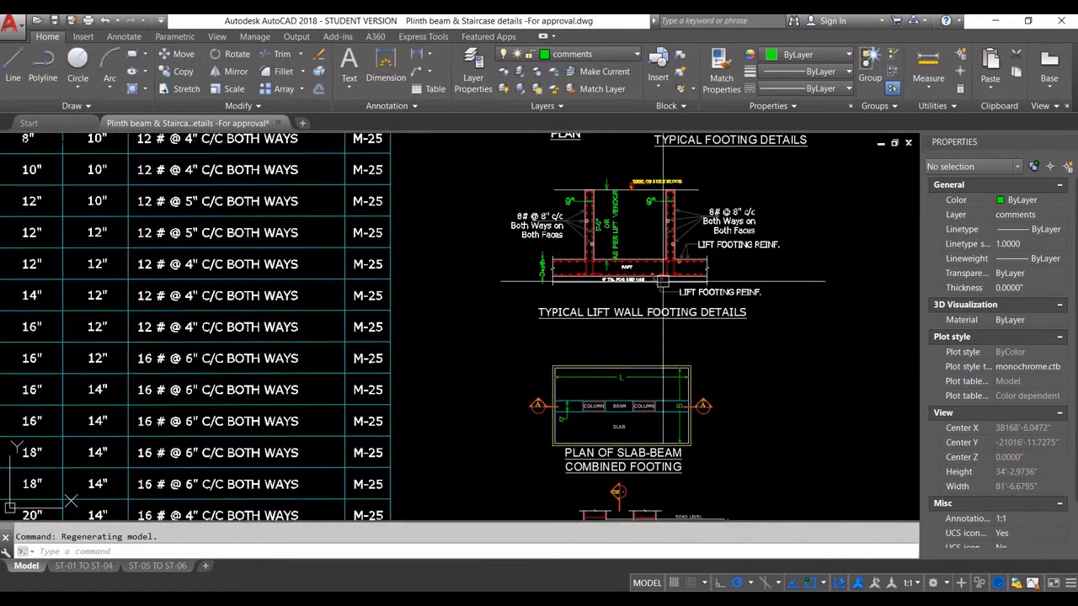
{"action": "middle_click_drag", "start_coordinate": [614, 168], "coordinate": [594, 275]}
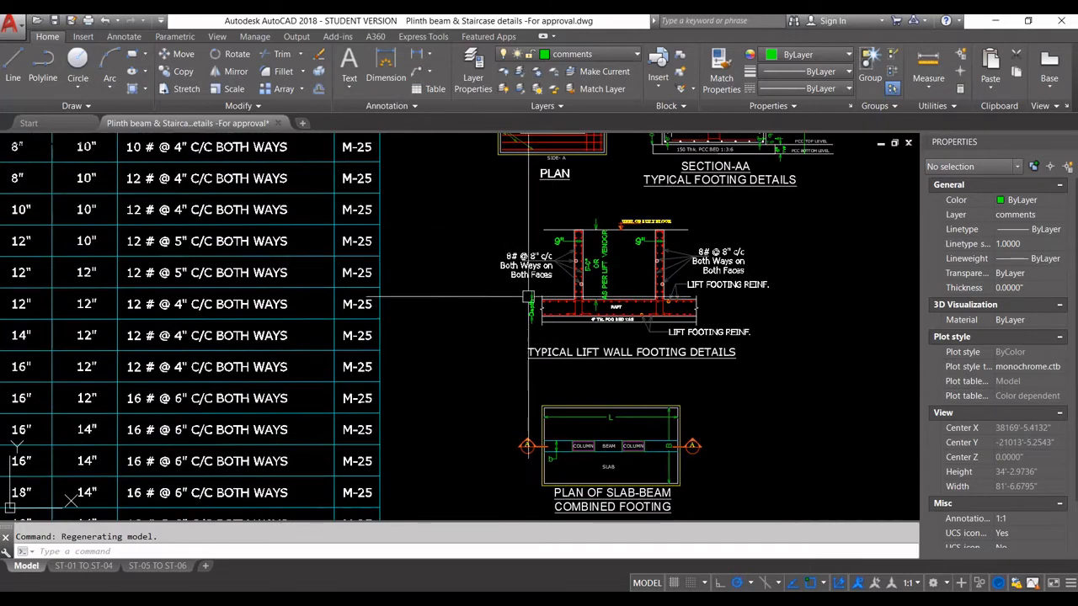
Examine the C1/F2 footing at grids A and 24 in the footing layout, including its step sizes and centre-line offsets.
{"action": "scroll", "coordinate": [807, 320], "scroll_direction": "down", "scroll_amount": 6}
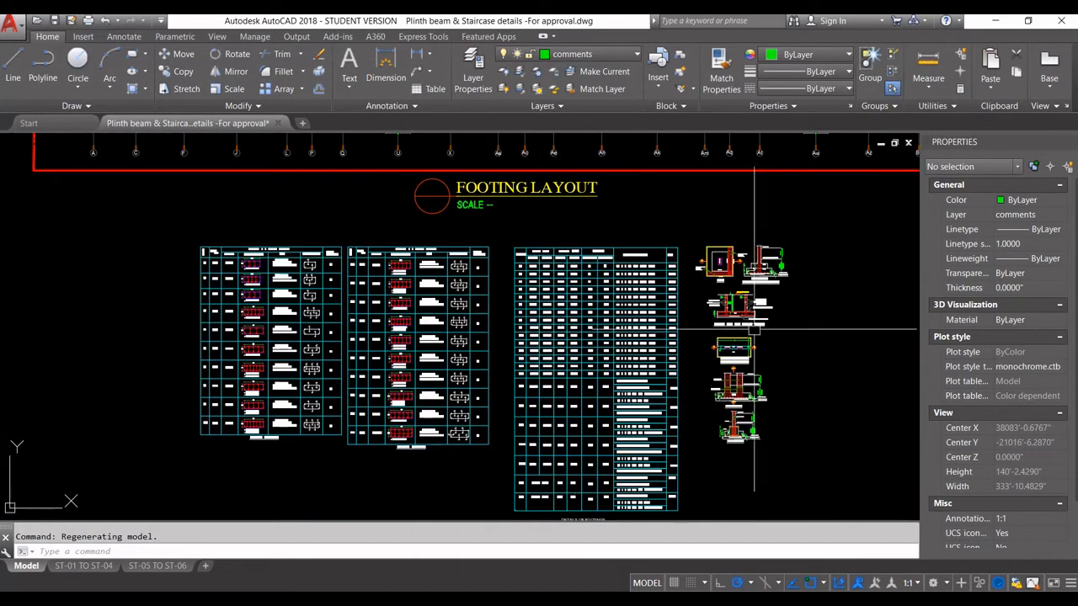
{"action": "scroll", "coordinate": [677, 356], "scroll_direction": "down", "scroll_amount": 6}
{"action": "scroll", "coordinate": [547, 272], "scroll_direction": "up", "scroll_amount": 4}
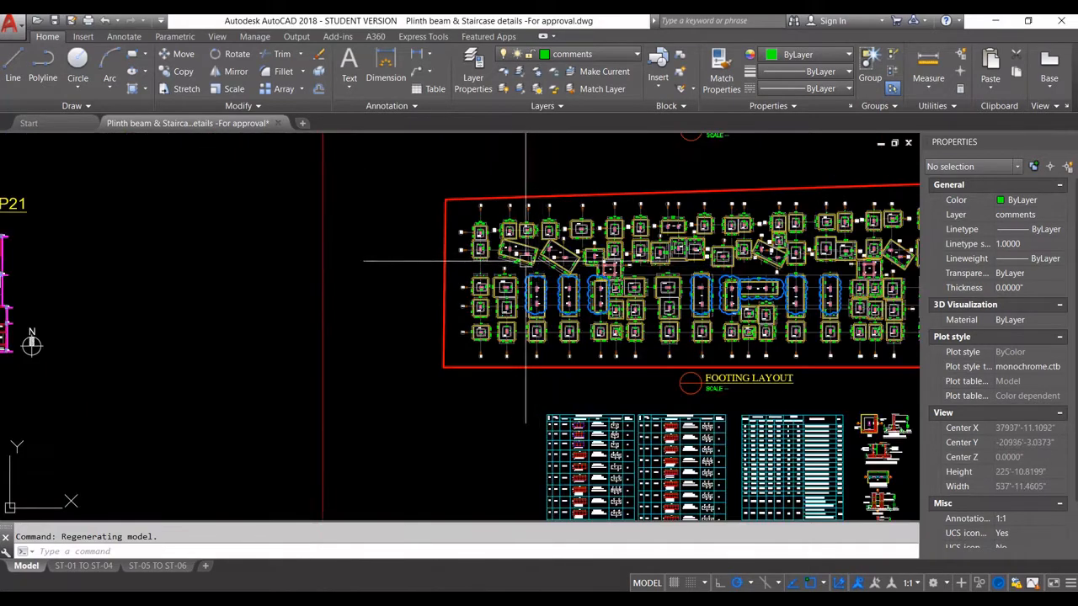
{"action": "scroll", "coordinate": [437, 244], "scroll_direction": "up", "scroll_amount": 10}
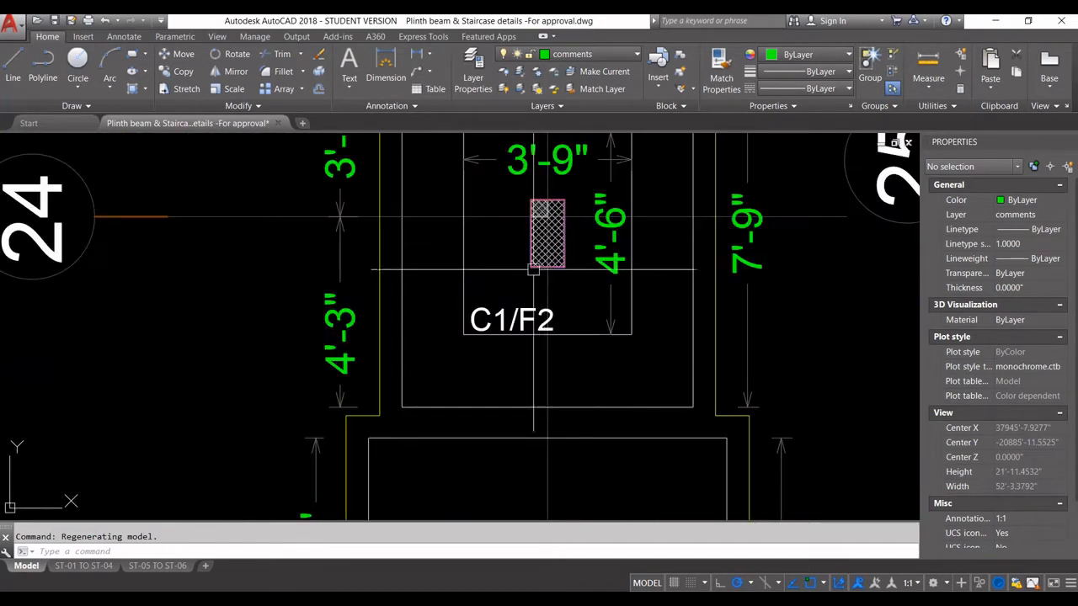
{"action": "scroll", "coordinate": [524, 317], "scroll_direction": "down", "scroll_amount": 2}
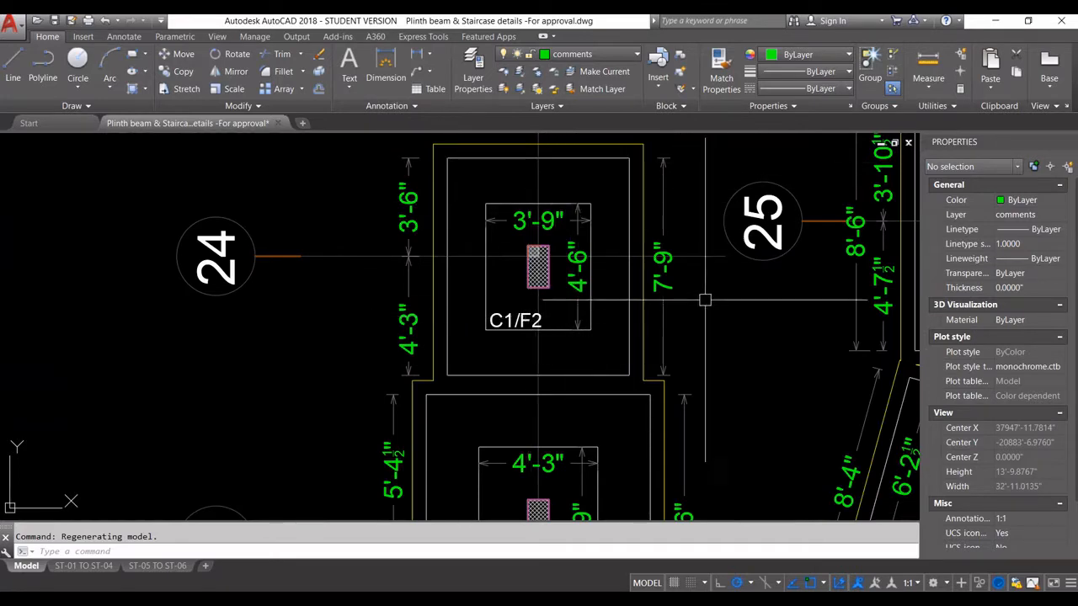
{"action": "scroll", "coordinate": [501, 320], "scroll_direction": "down", "scroll_amount": 3}
{"action": "scroll", "coordinate": [473, 234], "scroll_direction": "up", "scroll_amount": 3}
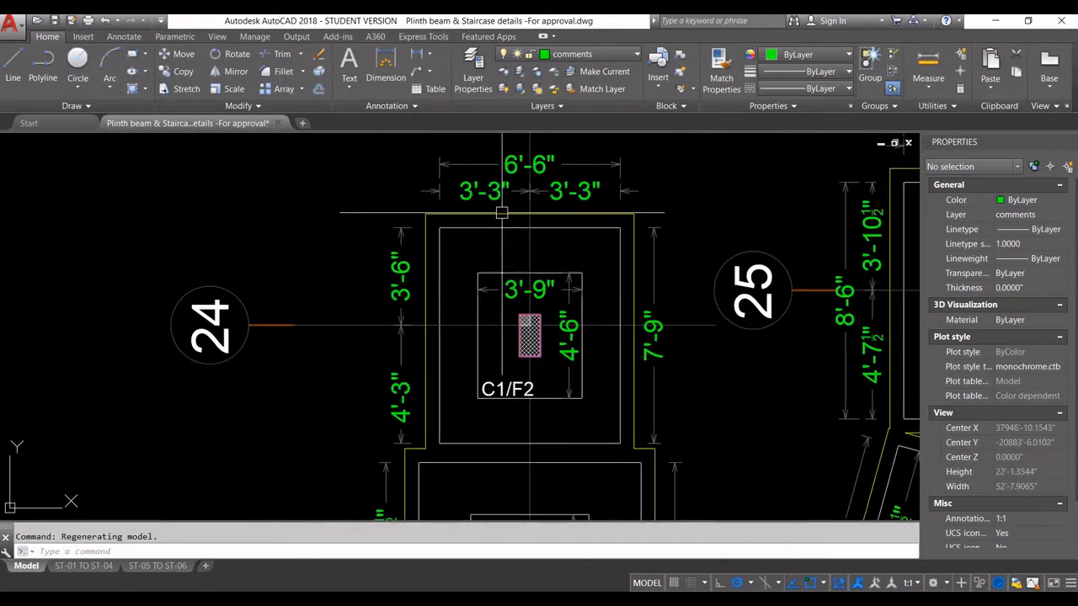
{"action": "scroll", "coordinate": [505, 308], "scroll_direction": "down", "scroll_amount": 4}
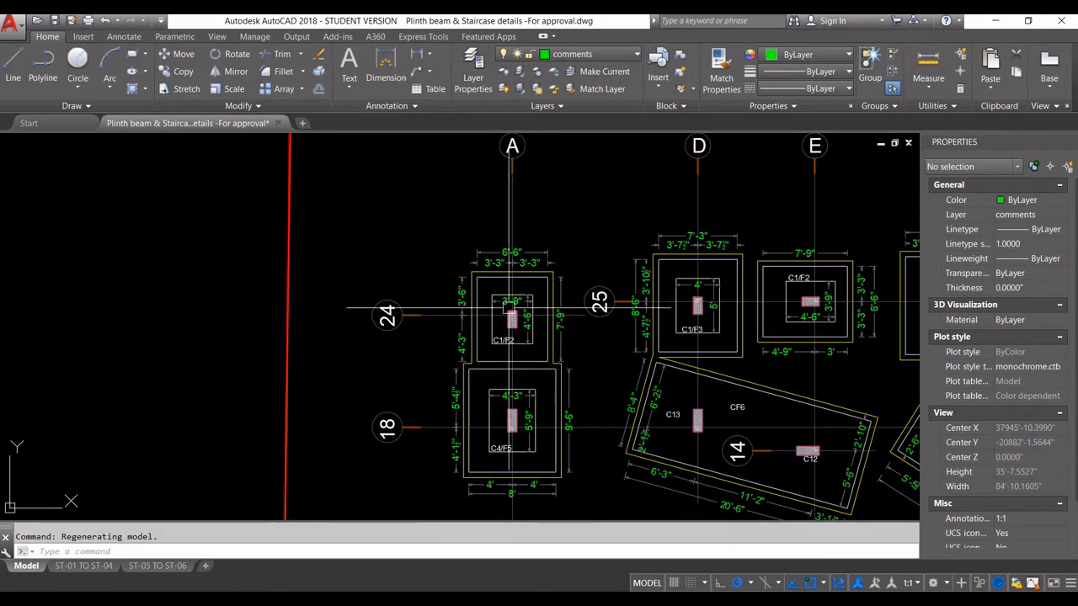
{"action": "scroll", "coordinate": [513, 309], "scroll_direction": "down", "scroll_amount": 4}
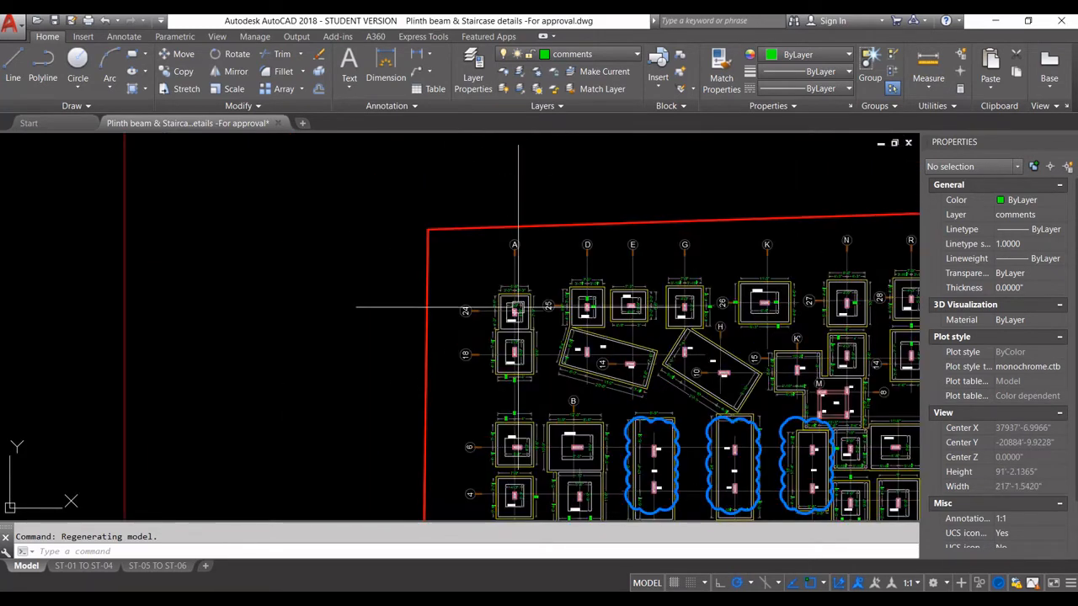
{"action": "scroll", "coordinate": [511, 310], "scroll_direction": "up", "scroll_amount": 4}
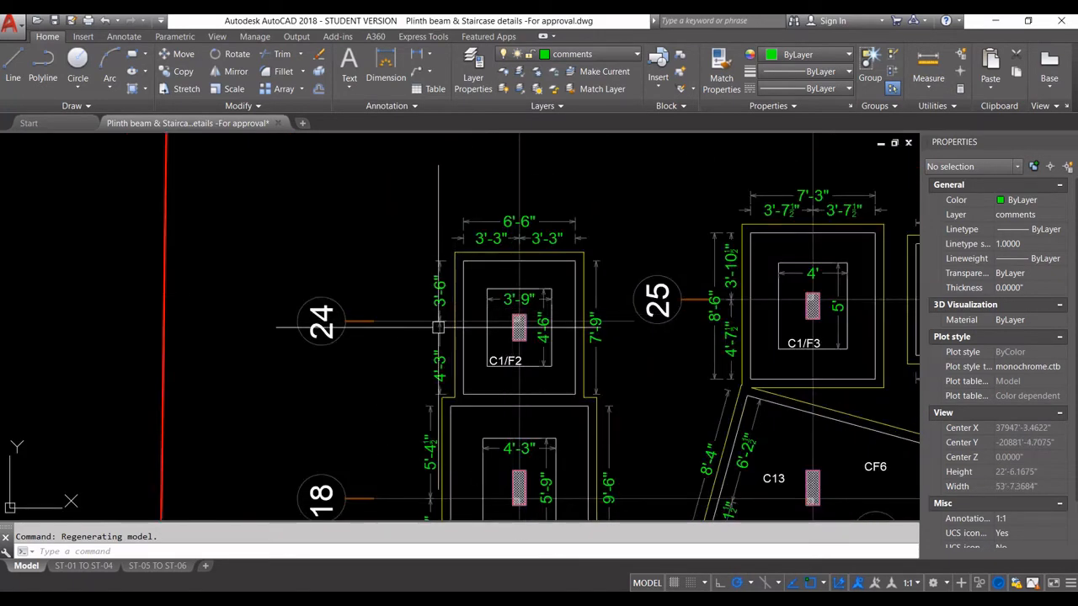
{"action": "scroll", "coordinate": [467, 332], "scroll_direction": "up", "scroll_amount": 3}
{"action": "scroll", "coordinate": [511, 364], "scroll_direction": "down", "scroll_amount": 5}
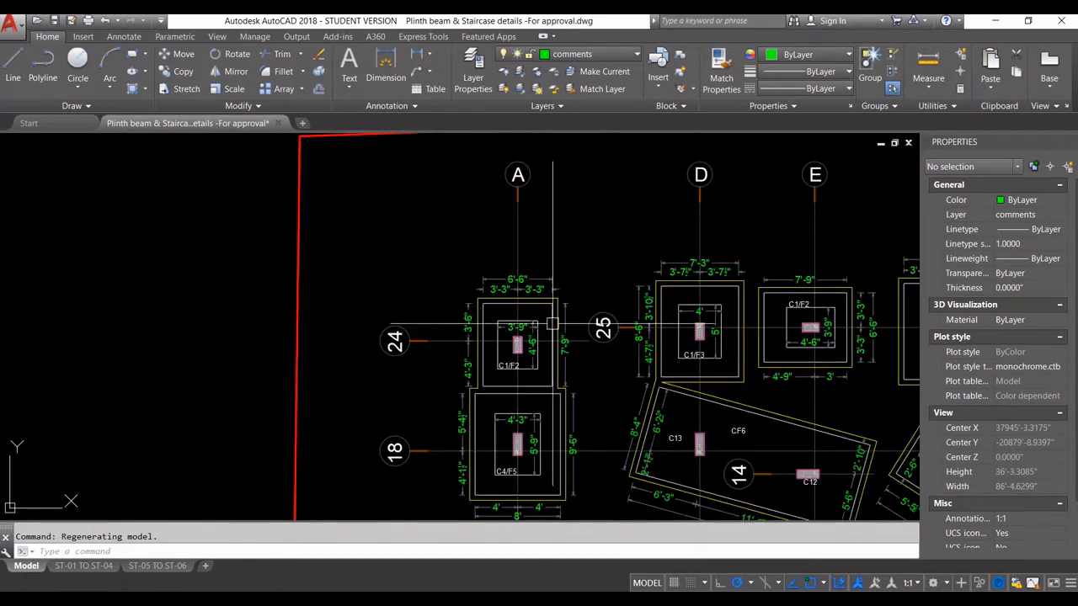
{"action": "scroll", "coordinate": [552, 350], "scroll_direction": "down", "scroll_amount": 10}
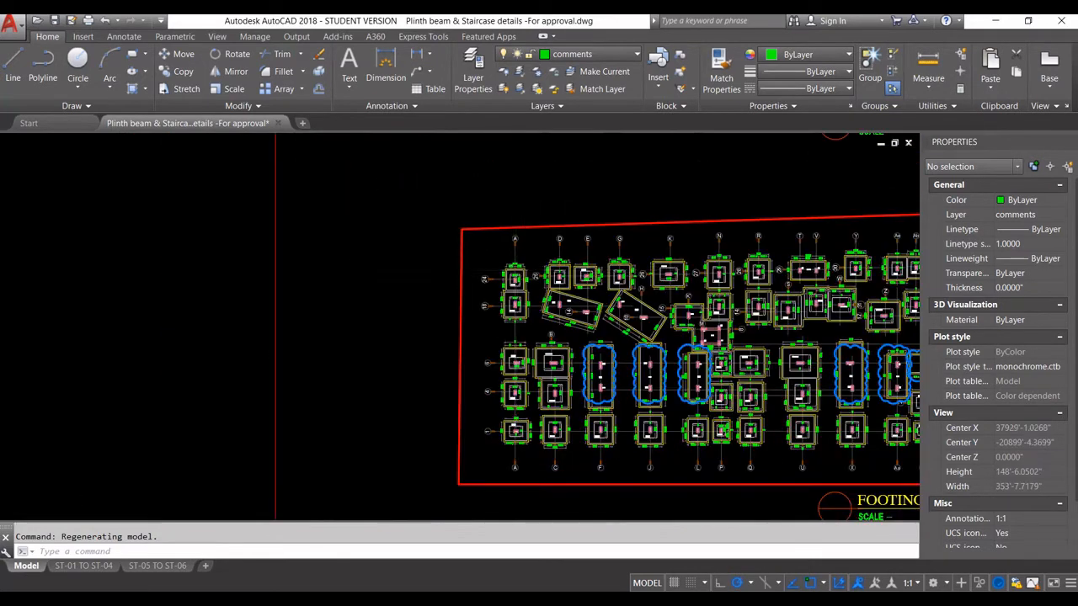
Compare the layout dimensions with the group, first step and second step columns of the footing schedule, rows F1 and F2.
{"action": "scroll", "coordinate": [526, 290], "scroll_direction": "up", "scroll_amount": 3}
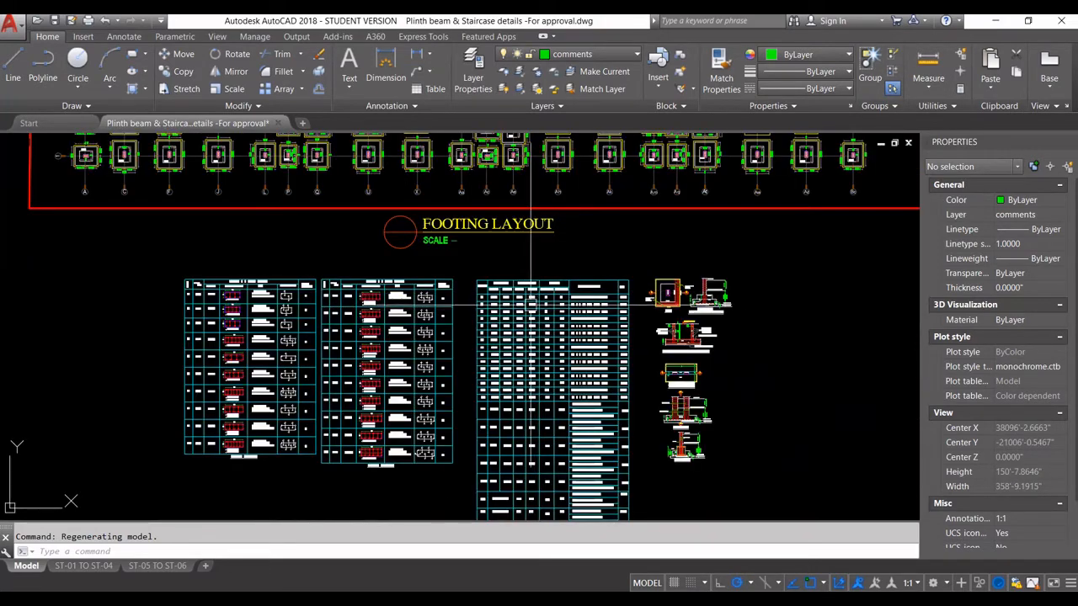
{"action": "scroll", "coordinate": [531, 303], "scroll_direction": "up", "scroll_amount": 6}
{"action": "middle_click_drag", "start_coordinate": [419, 294], "coordinate": [478, 317]}
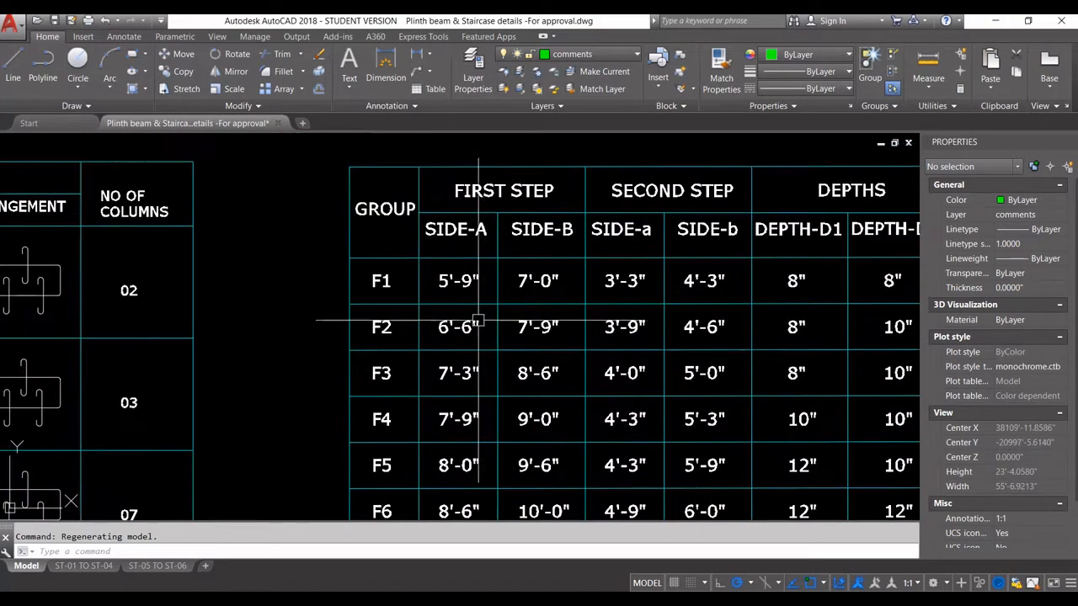
{"action": "middle_click_drag", "start_coordinate": [389, 293], "coordinate": [522, 310]}
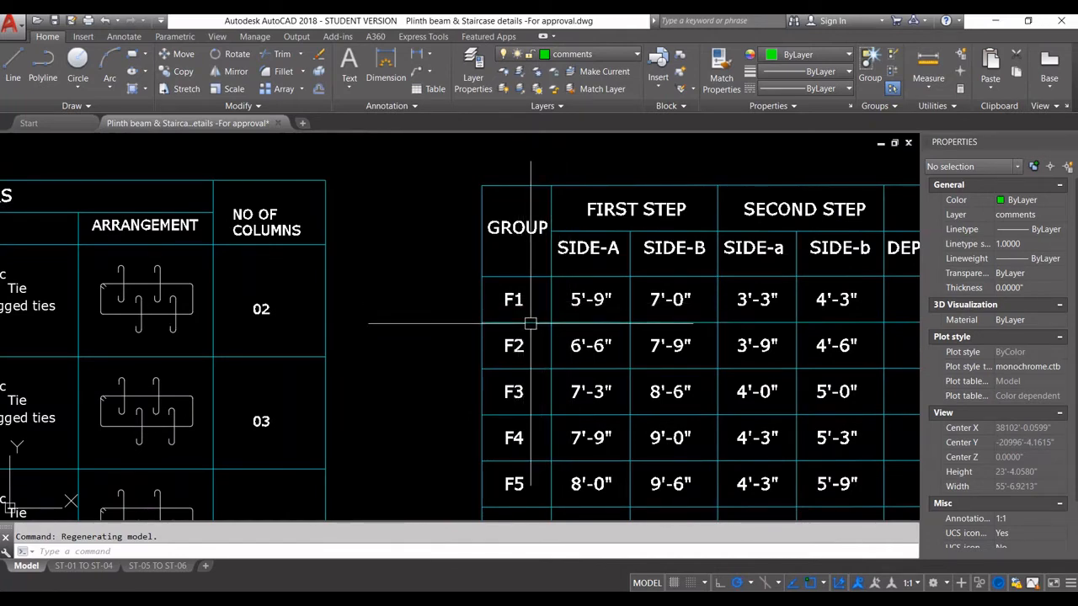
{"action": "middle_click_drag", "start_coordinate": [526, 317], "coordinate": [510, 285]}
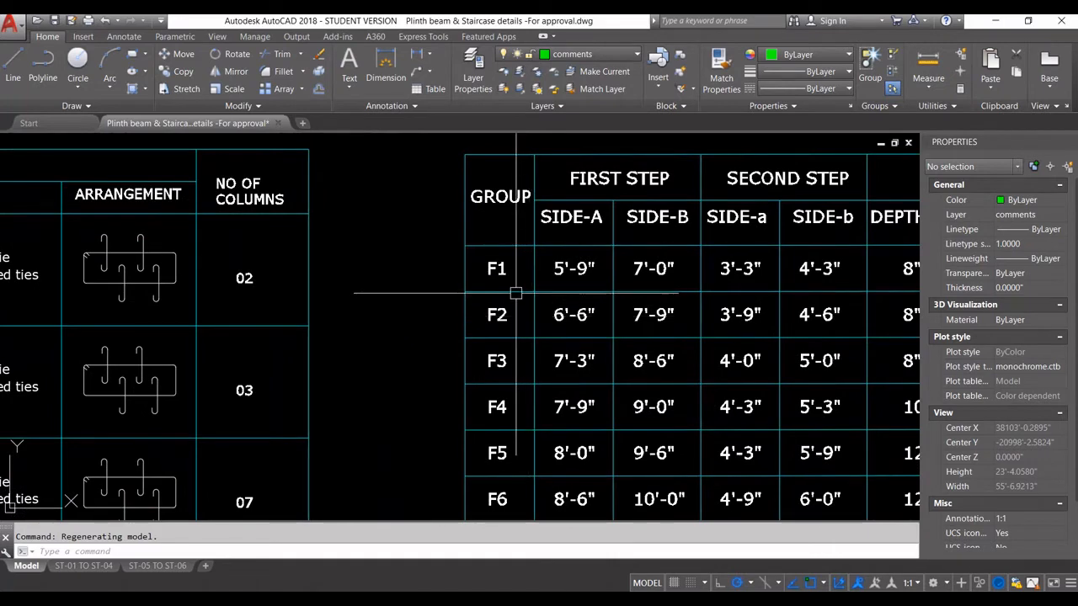
{"action": "middle_click_drag", "start_coordinate": [500, 274], "coordinate": [503, 295]}
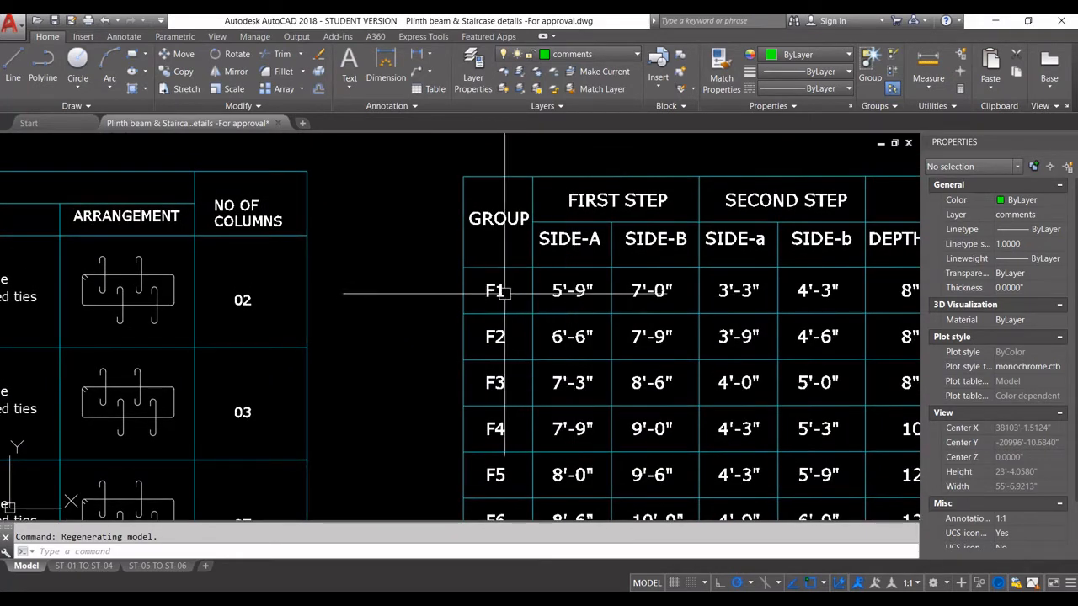
{"action": "scroll", "coordinate": [498, 319], "scroll_direction": "down", "scroll_amount": 2}
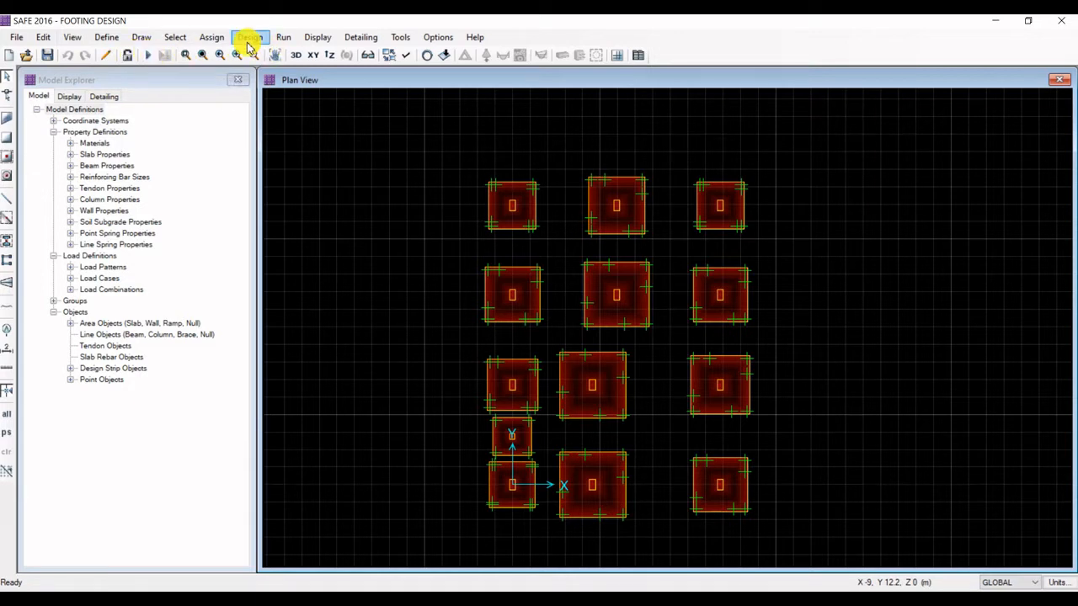
In SAFE 2016, run the analysis of the footing model, followed by the combined analysis and design.
{"action": "left_click", "coordinate": [284, 38]}
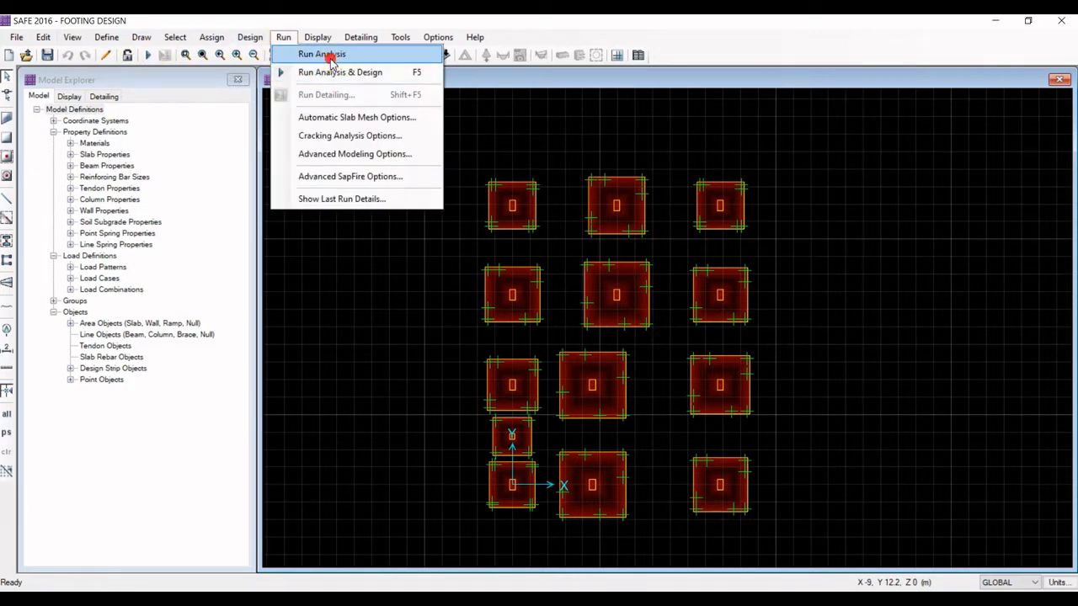
{"action": "left_click", "coordinate": [329, 56]}
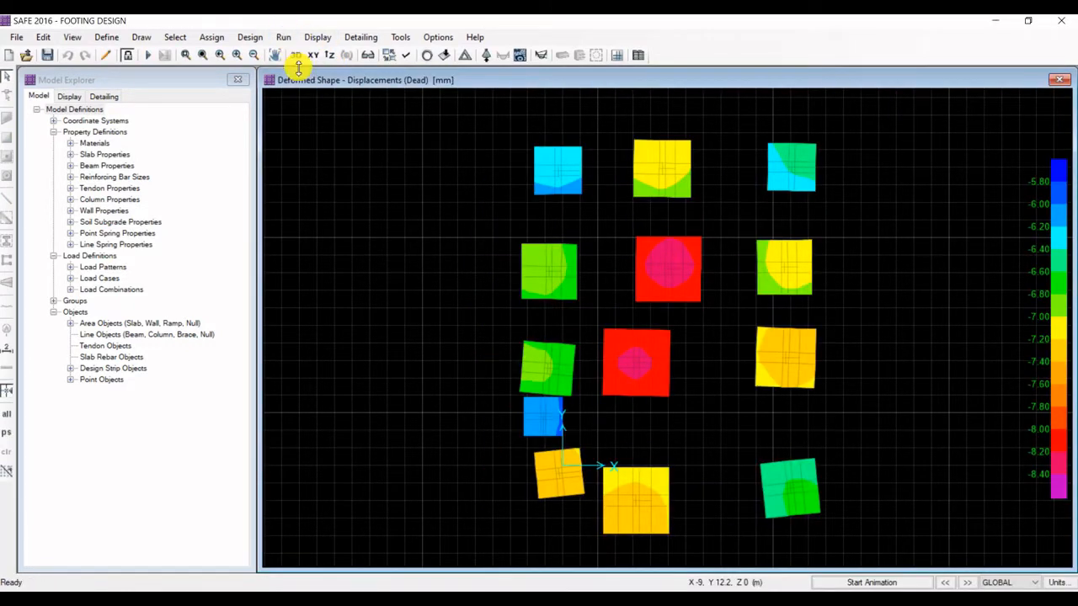
{"action": "left_click", "coordinate": [283, 39]}
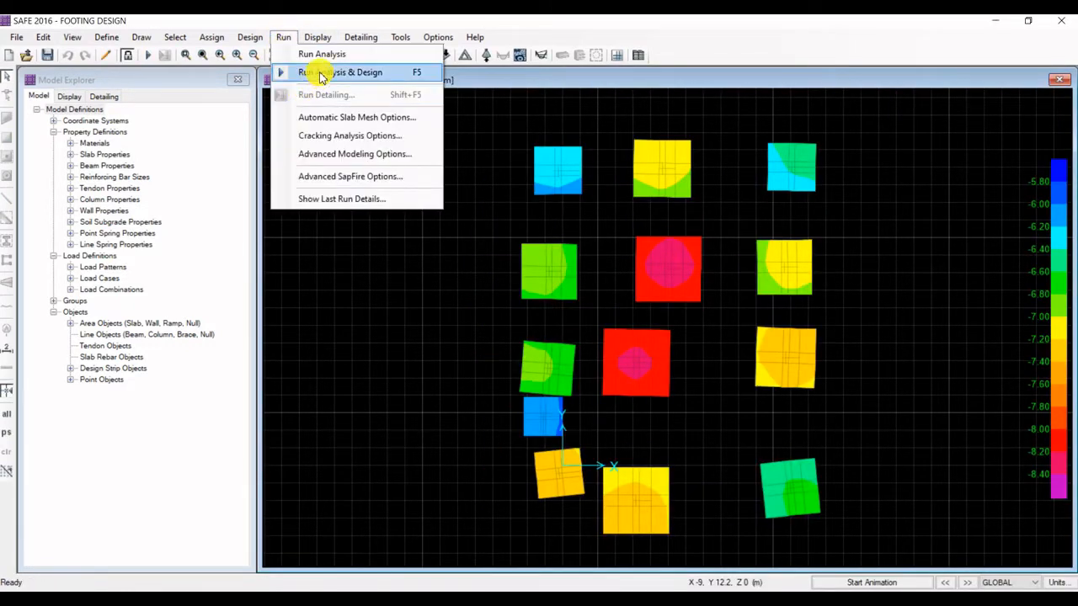
{"action": "left_click", "coordinate": [321, 74]}
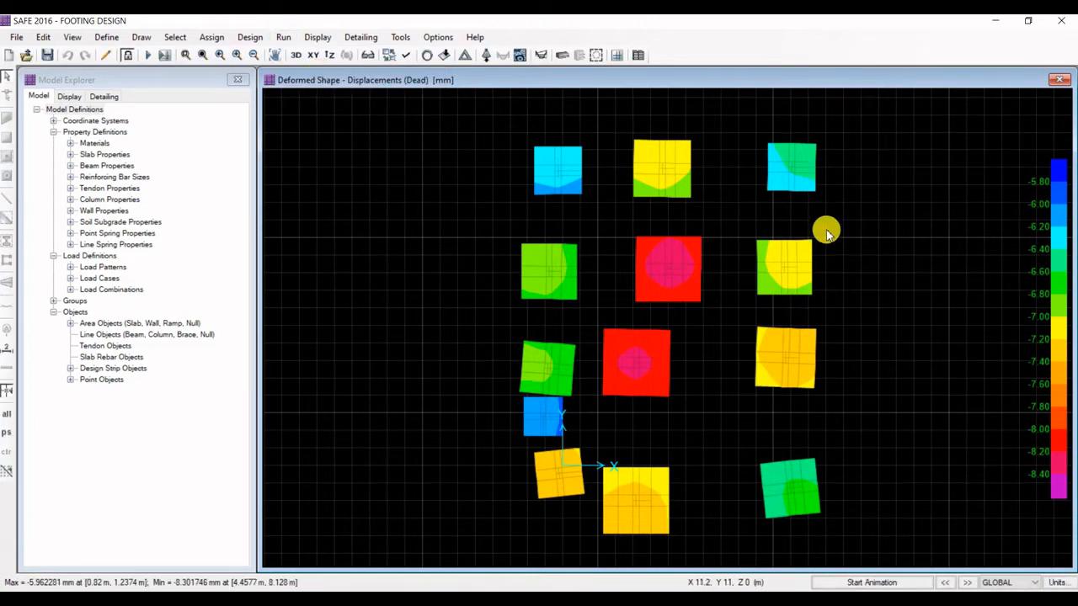
Display the strip-based slab design with typical uniform bottom reinforcement of bar size 10 at 450 mm spacing.
{"action": "left_click", "coordinate": [318, 41]}
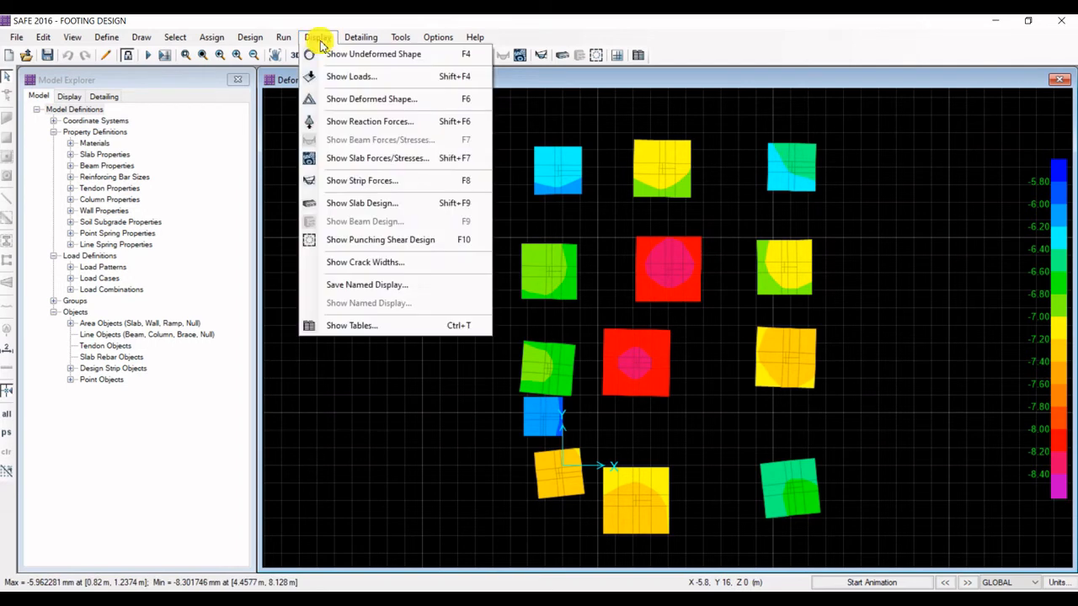
{"action": "left_click", "coordinate": [387, 208]}
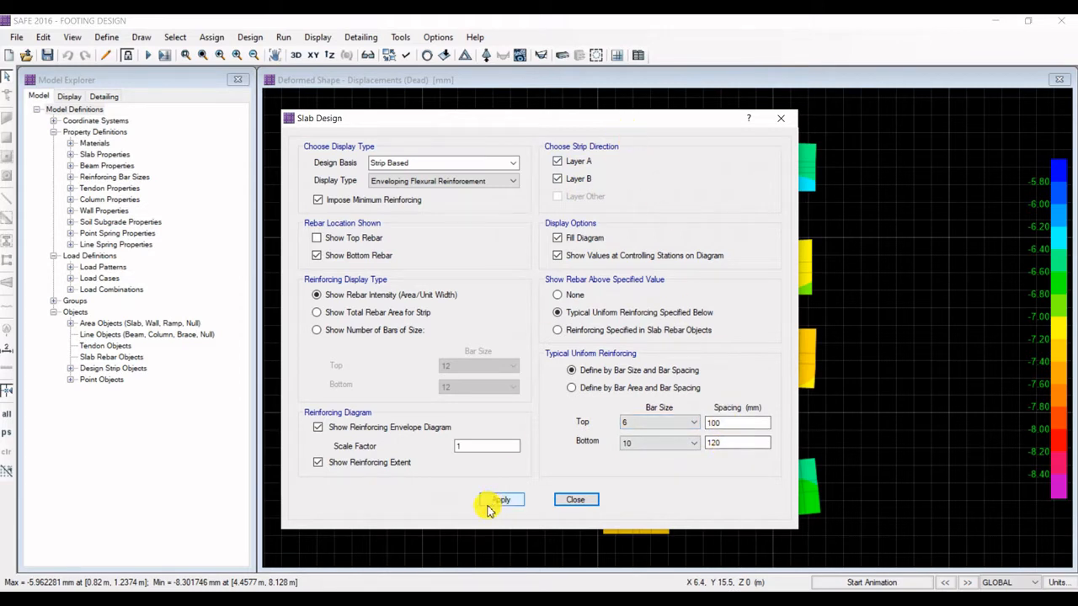
{"action": "double_click", "coordinate": [738, 443]}
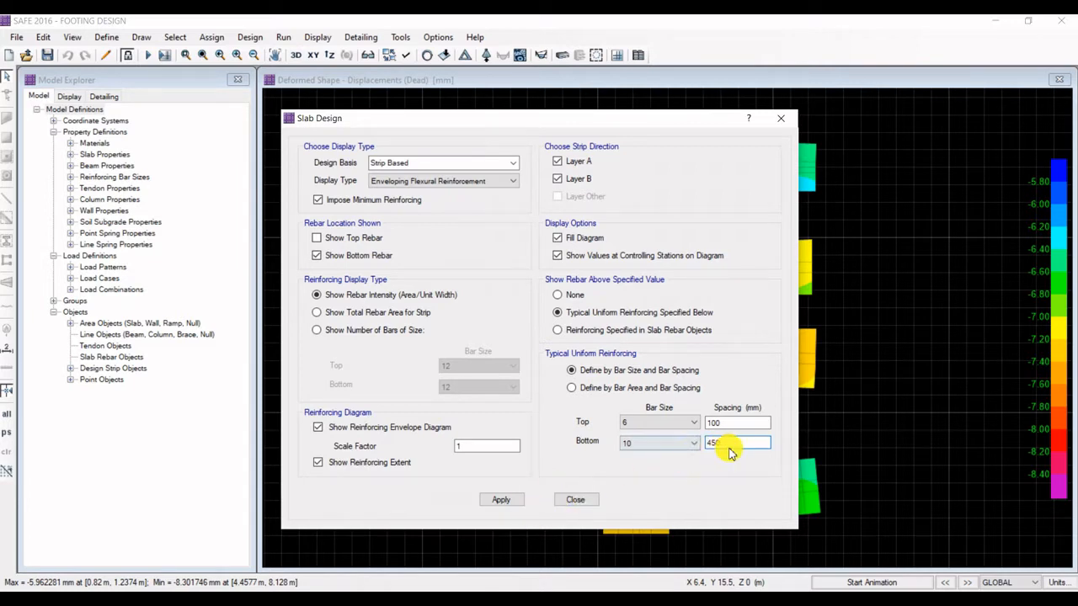
{"action": "type", "text": "450"}
{"action": "left_click", "coordinate": [500, 501]}
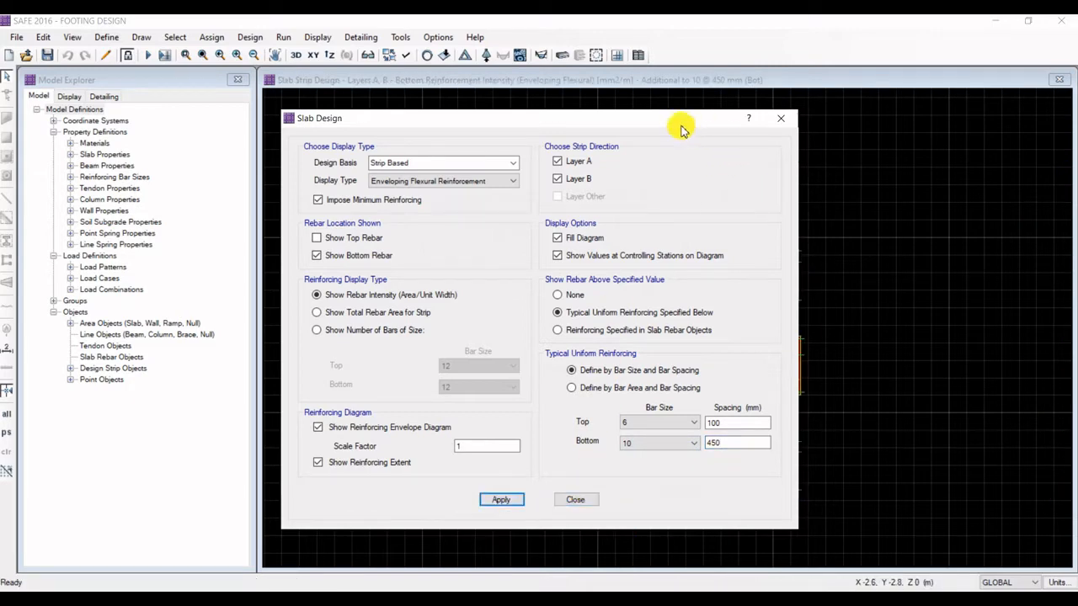
Inspect the bottom reinforcement intensity on the footings, zooming in on the middle-column footing, with the design settings moved aside.
{"action": "left_click_drag", "start_coordinate": [549, 133], "coordinate": [1036, 149]}
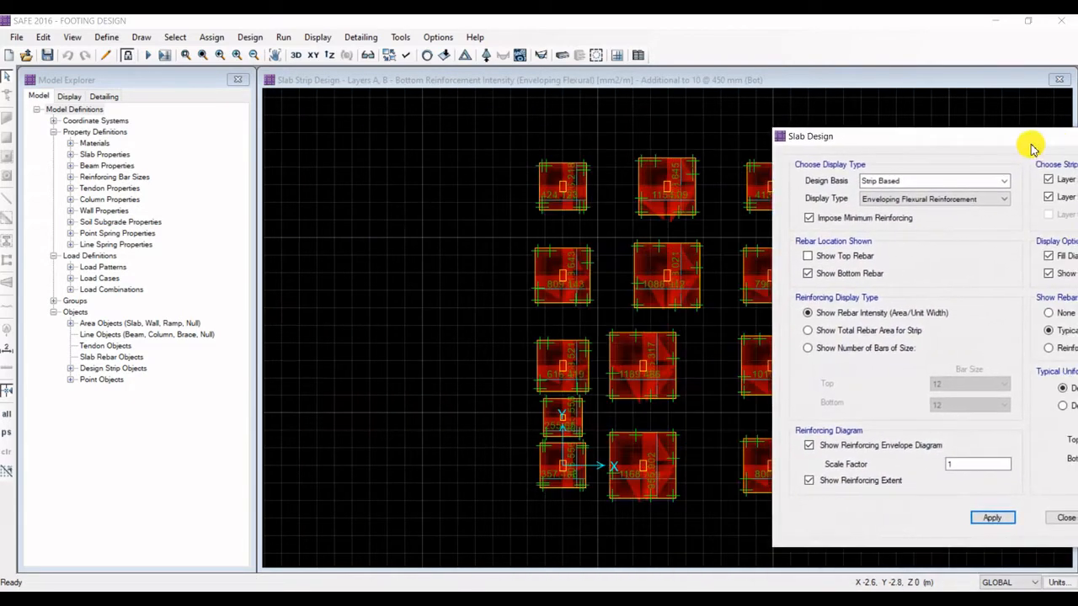
{"action": "scroll", "coordinate": [530, 277], "scroll_direction": "up", "scroll_amount": 2}
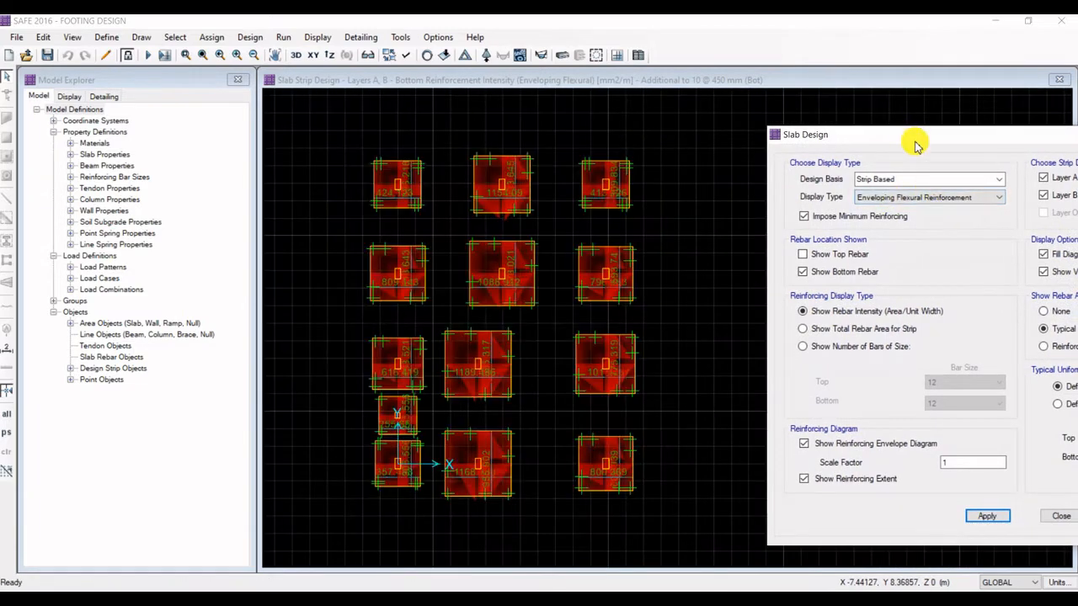
{"action": "left_click_drag", "start_coordinate": [916, 145], "coordinate": [824, 101]}
{"action": "scroll", "coordinate": [489, 266], "scroll_direction": "up", "scroll_amount": 2}
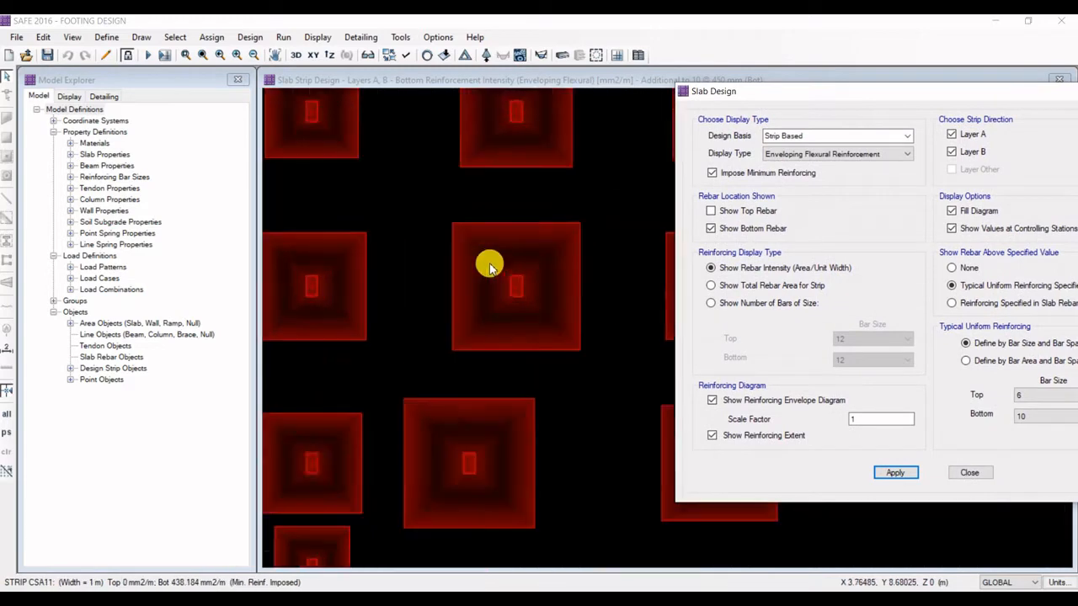
{"action": "scroll", "coordinate": [489, 266], "scroll_direction": "up", "scroll_amount": 1}
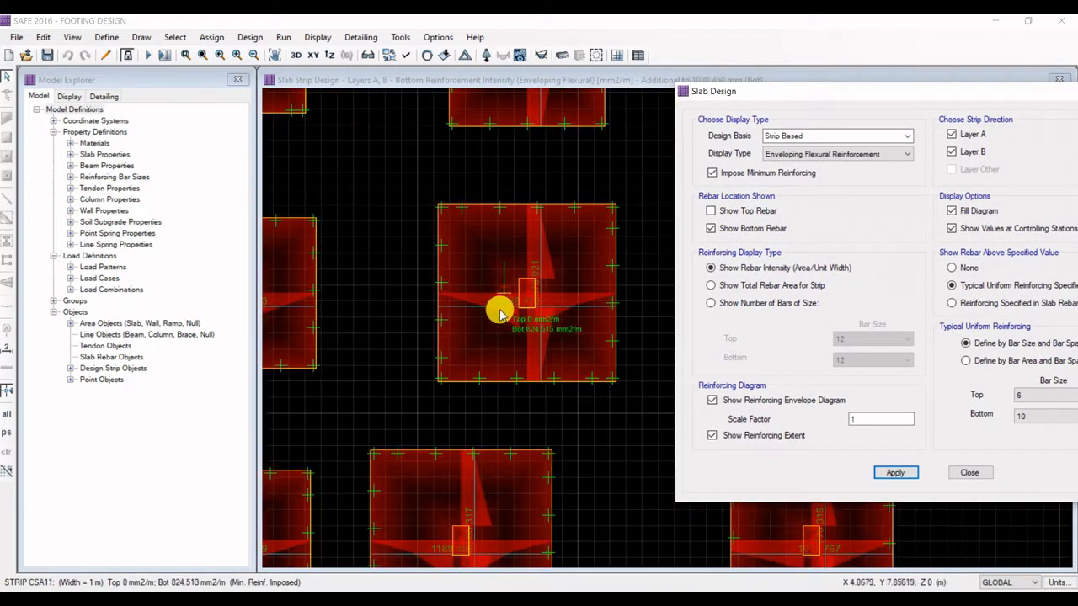
{"action": "scroll", "coordinate": [511, 314], "scroll_direction": "down", "scroll_amount": 2}
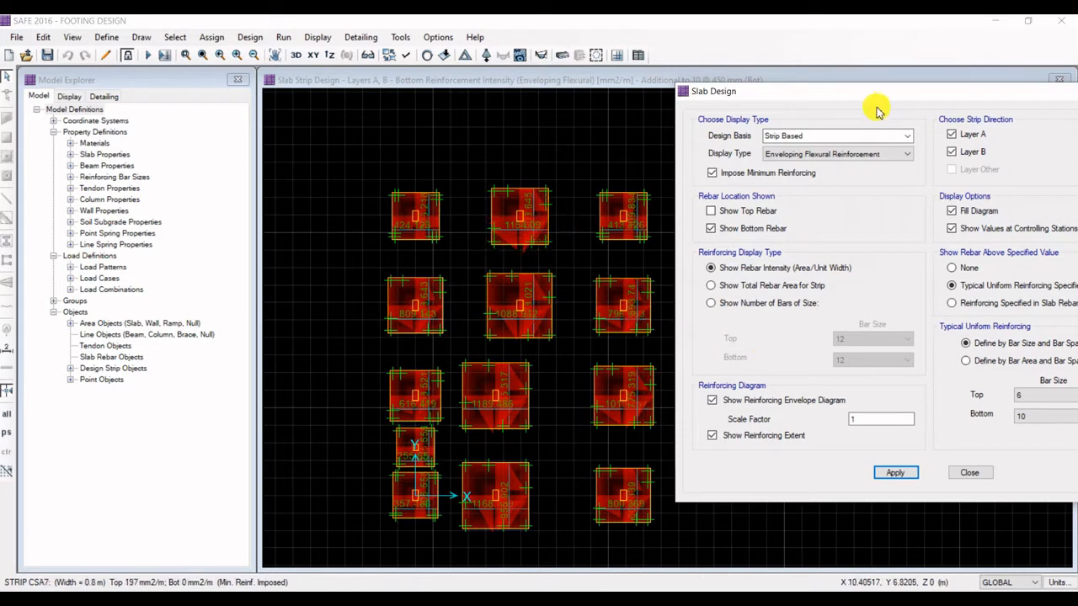
Set the typical bottom bar spacing to 300 mm, apply it and check the reinforcement intensity on the upper-left footing.
{"action": "left_click_drag", "start_coordinate": [877, 98], "coordinate": [830, 57]}
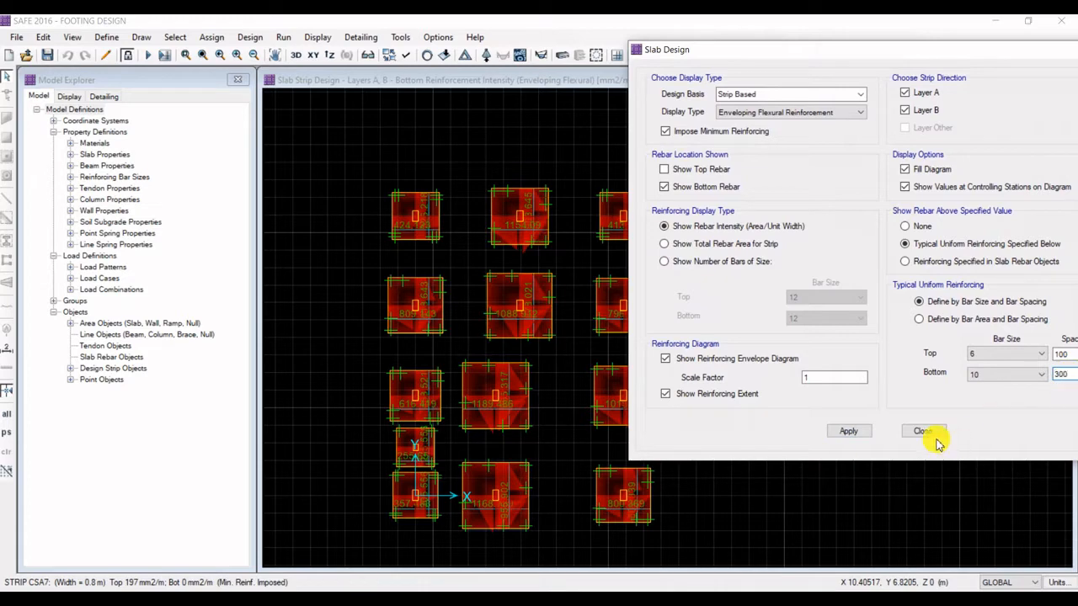
{"action": "left_click", "coordinate": [846, 432]}
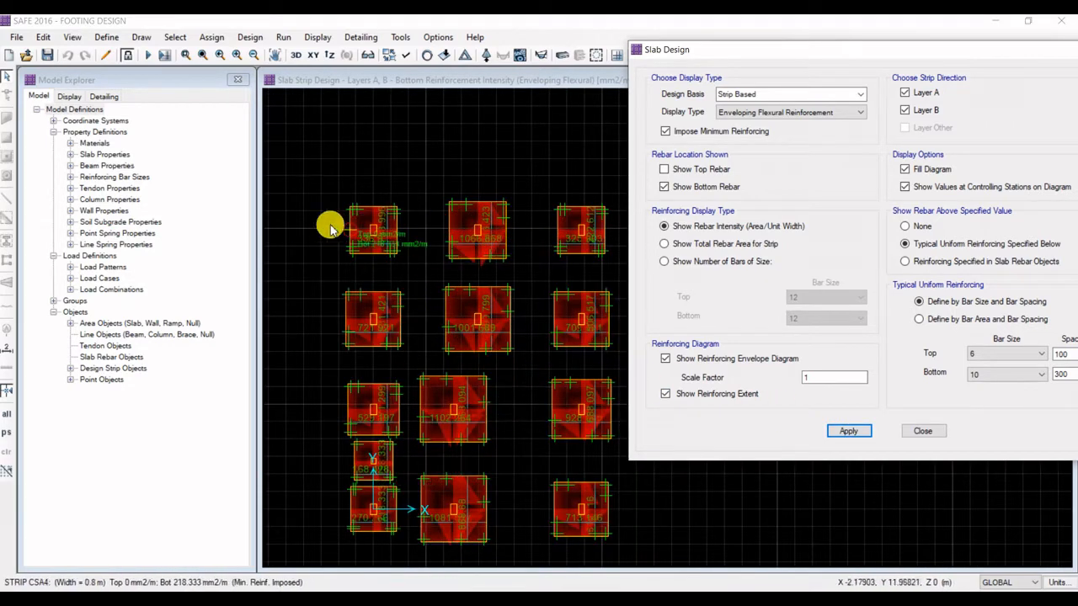
{"action": "scroll", "coordinate": [349, 220], "scroll_direction": "up", "scroll_amount": 4}
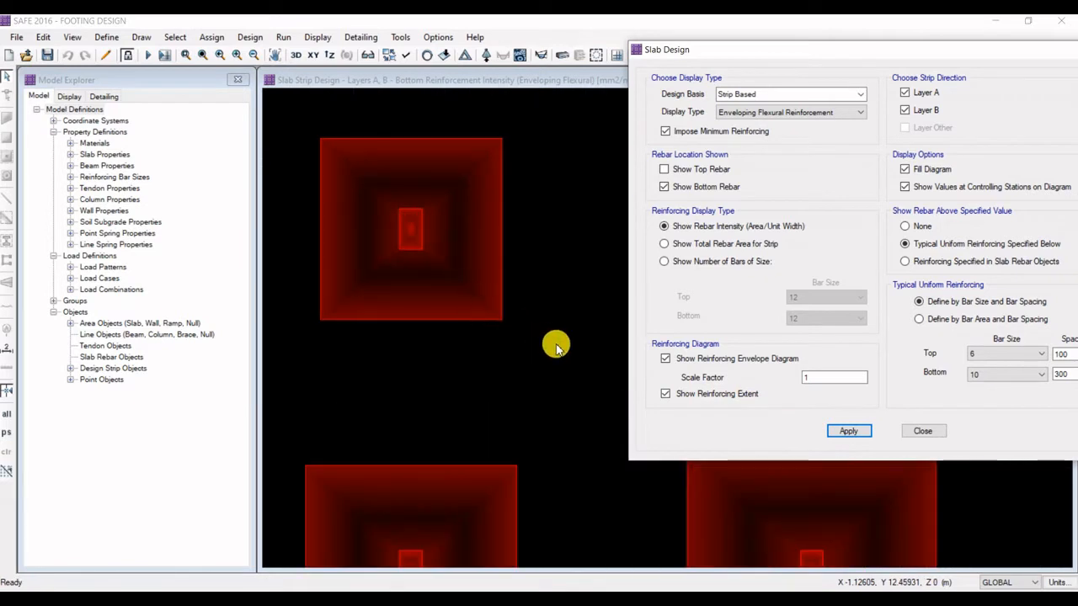
{"action": "scroll", "coordinate": [551, 341], "scroll_direction": "down", "scroll_amount": 3}
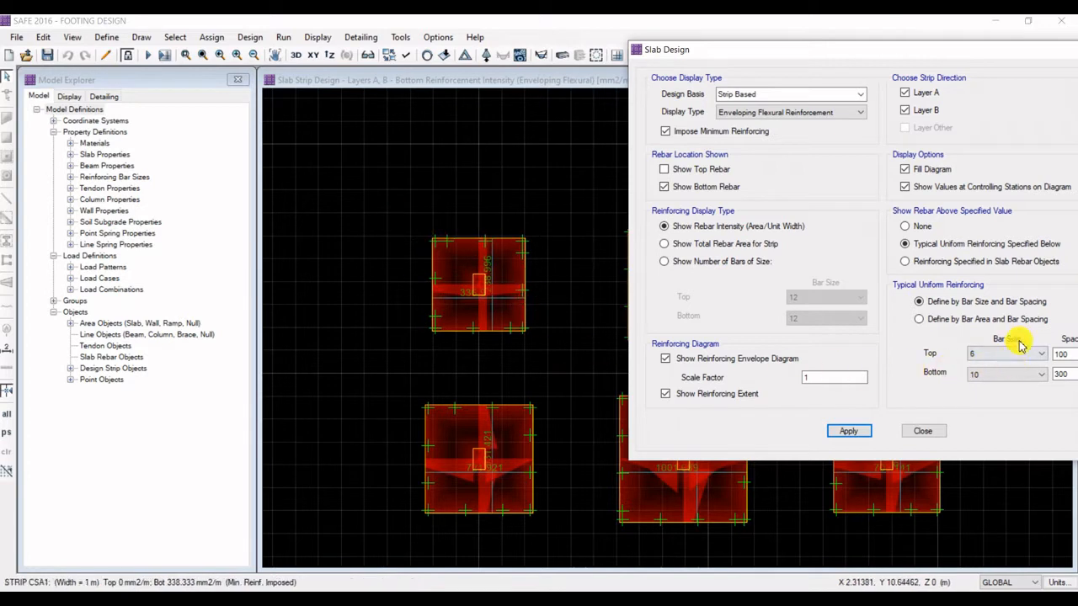
Close the slab design settings and bring all the footings back into view.
{"action": "left_click_drag", "start_coordinate": [974, 48], "coordinate": [907, 47]}
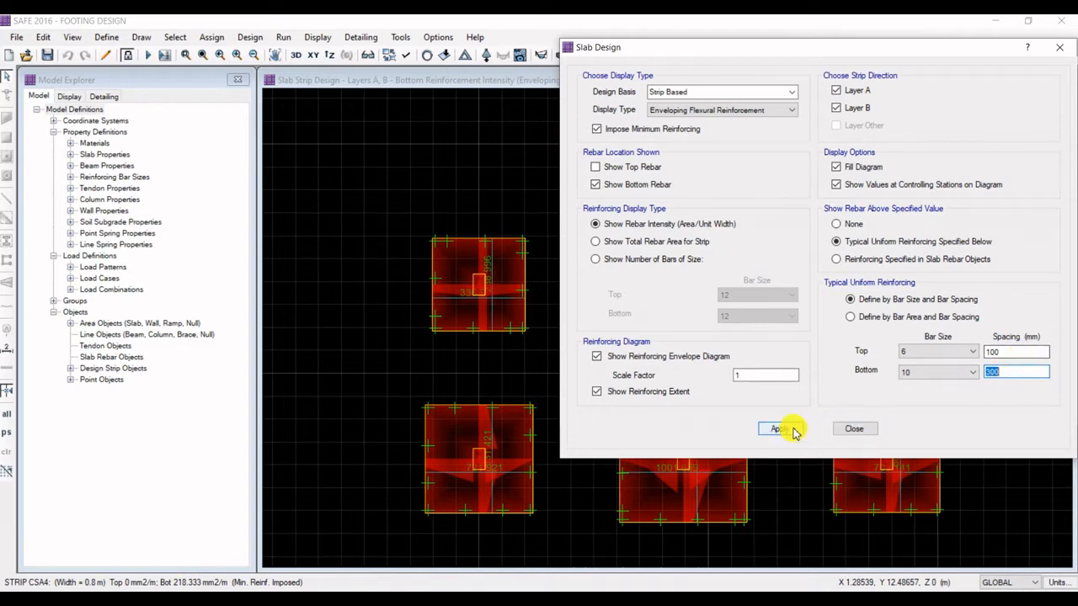
{"action": "left_click", "coordinate": [853, 429]}
{"action": "scroll", "coordinate": [548, 253], "scroll_direction": "down", "scroll_amount": 3}
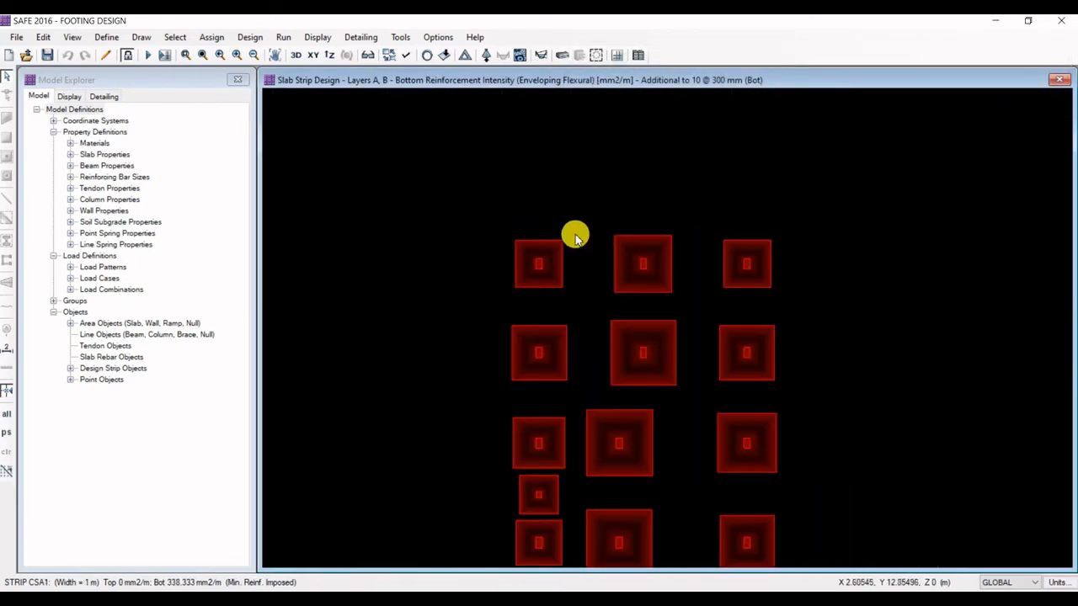
Select the upper-left footing and show only the selected objects.
{"action": "scroll", "coordinate": [513, 244], "scroll_direction": "up", "scroll_amount": 2}
{"action": "left_click_drag", "start_coordinate": [534, 266], "coordinate": [570, 291]}
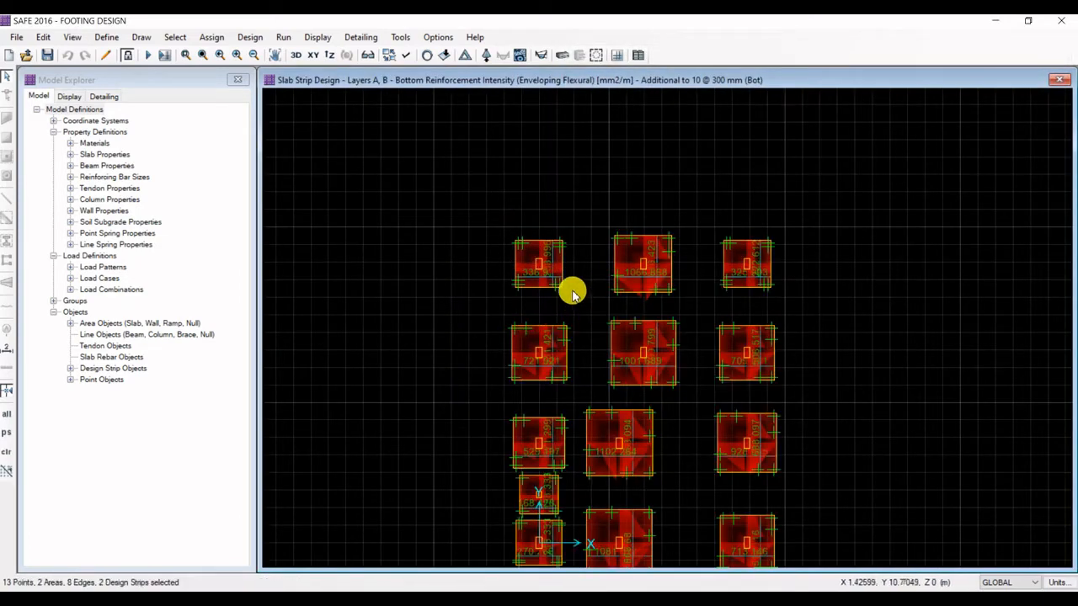
{"action": "left_click_drag", "start_coordinate": [496, 217], "coordinate": [548, 290]}
{"action": "right_click", "coordinate": [474, 237]}
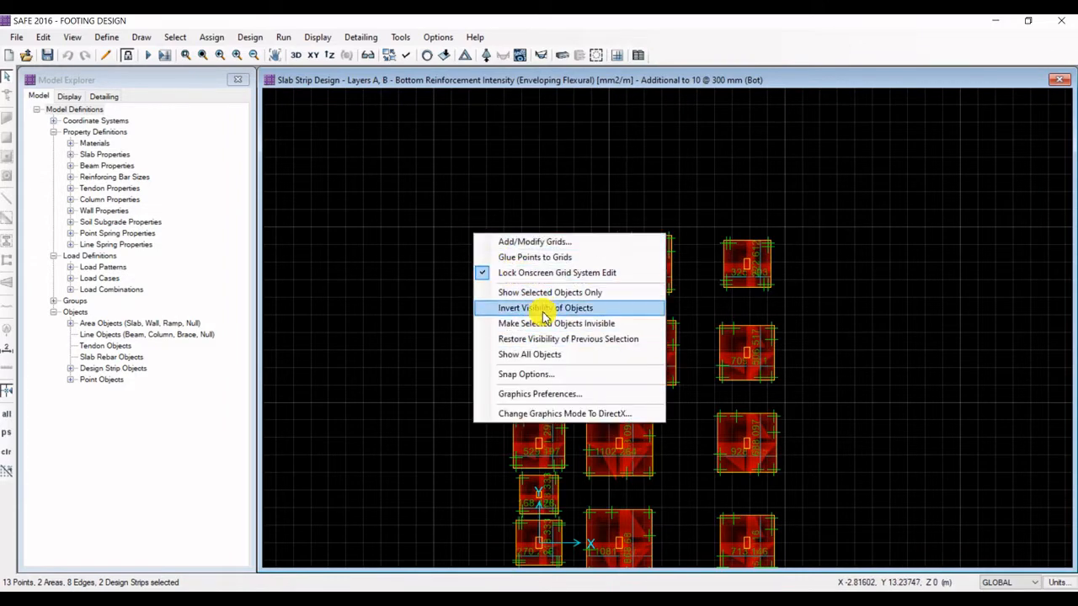
{"action": "left_click", "coordinate": [539, 291]}
{"action": "scroll", "coordinate": [567, 262], "scroll_direction": "up", "scroll_amount": 4}
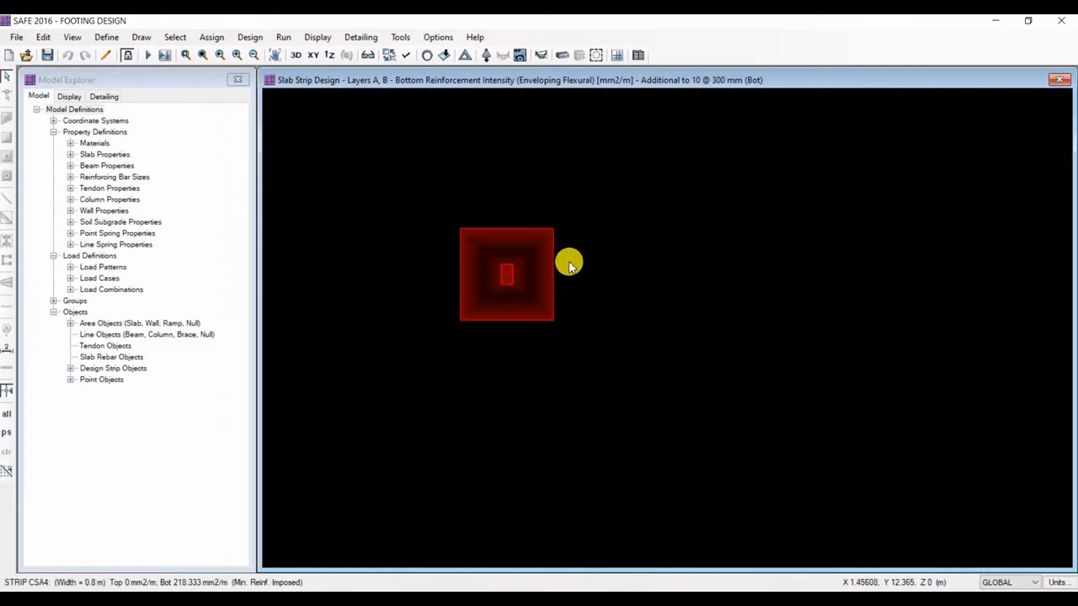
{"action": "scroll", "coordinate": [543, 268], "scroll_direction": "up", "scroll_amount": 2}
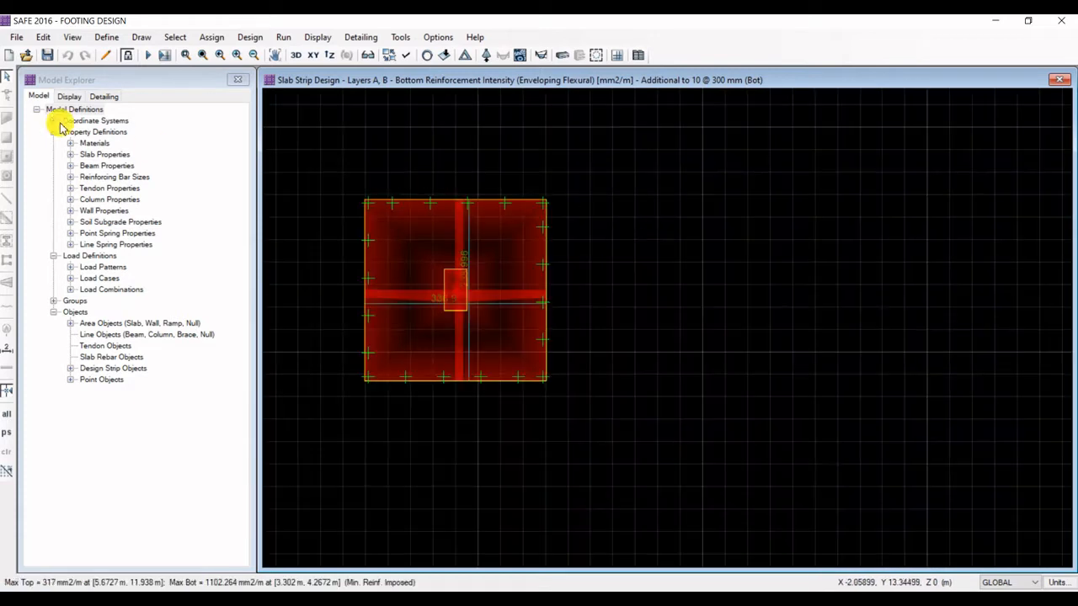
Reopen the slab design display settings and move them clear of the isolated footing.
{"action": "left_click", "coordinate": [317, 37]}
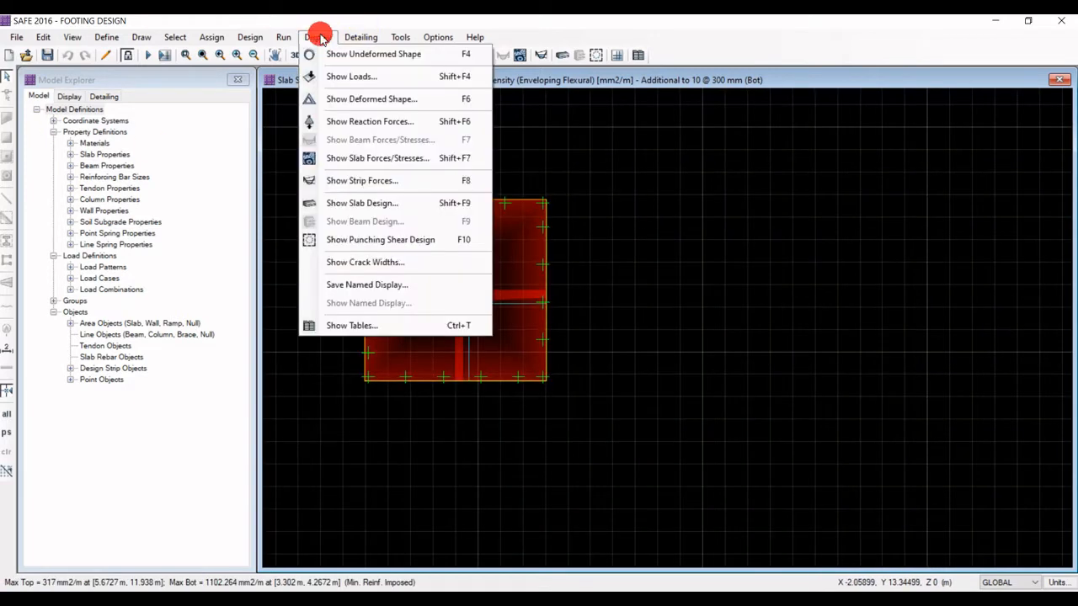
{"action": "left_click", "coordinate": [364, 203]}
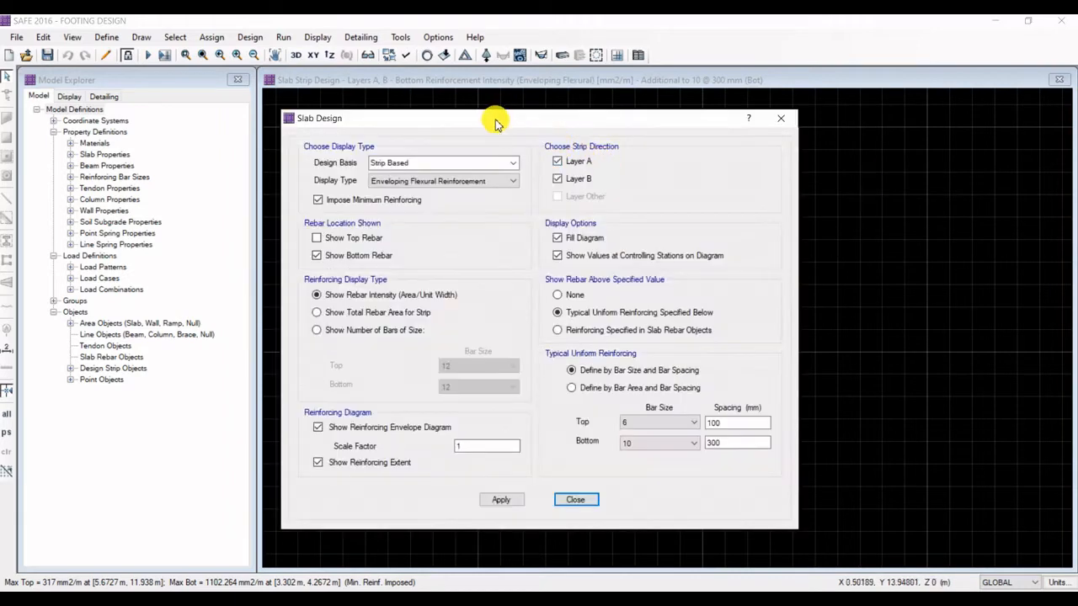
{"action": "left_click_drag", "start_coordinate": [494, 120], "coordinate": [780, 104]}
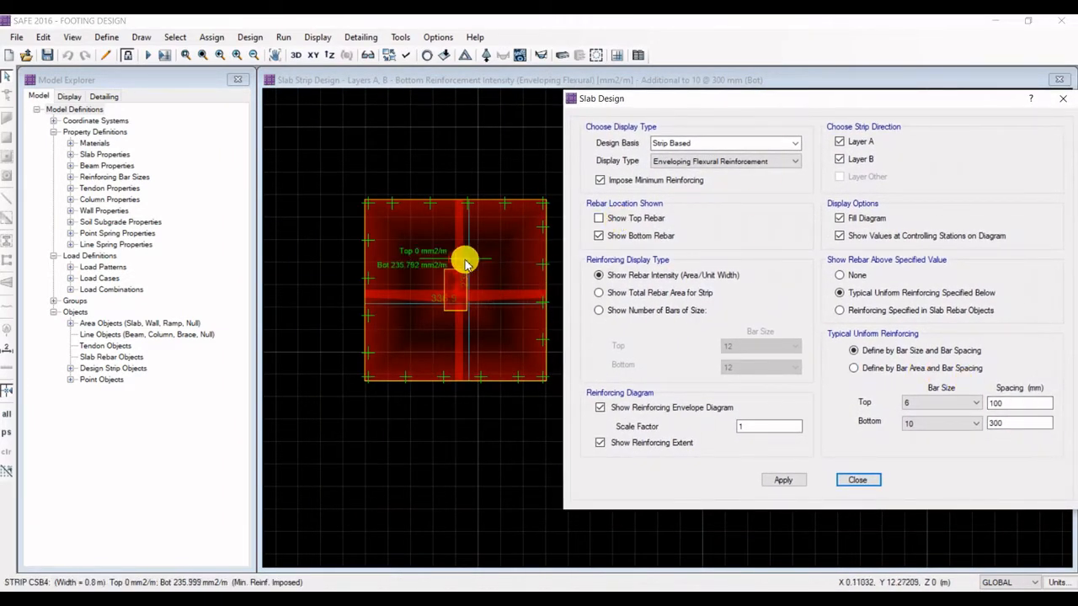
{"action": "scroll", "coordinate": [456, 276], "scroll_direction": "up", "scroll_amount": 1}
{"action": "scroll", "coordinate": [340, 305], "scroll_direction": "down", "scroll_amount": 1}
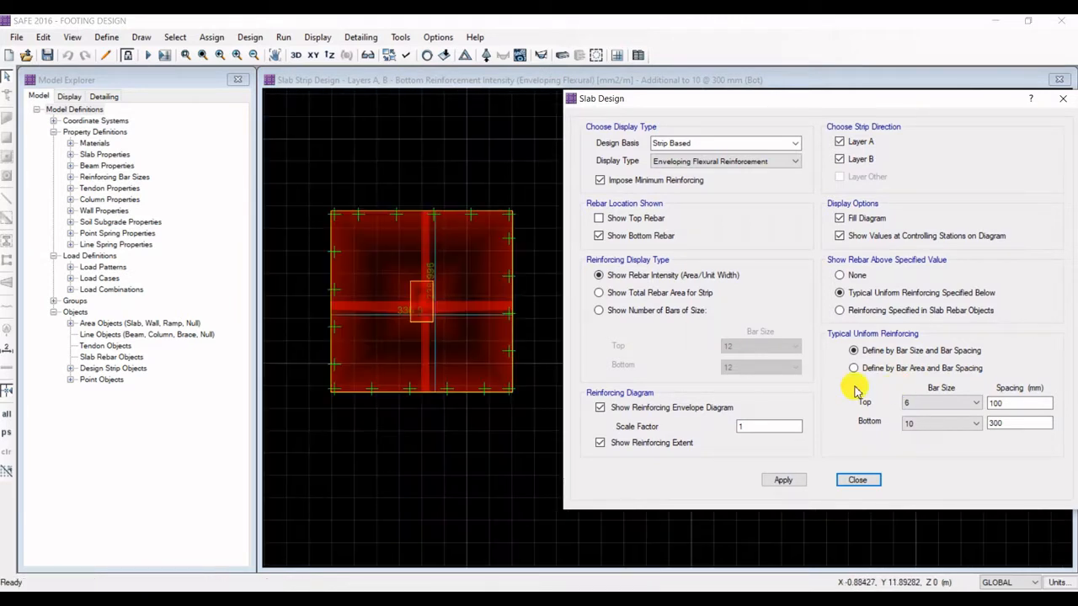
Try typical bottom reinforcement of bar size 12 on the isolated footing, applying spacings of 300 mm and 175 mm.
{"action": "left_click", "coordinate": [958, 425]}
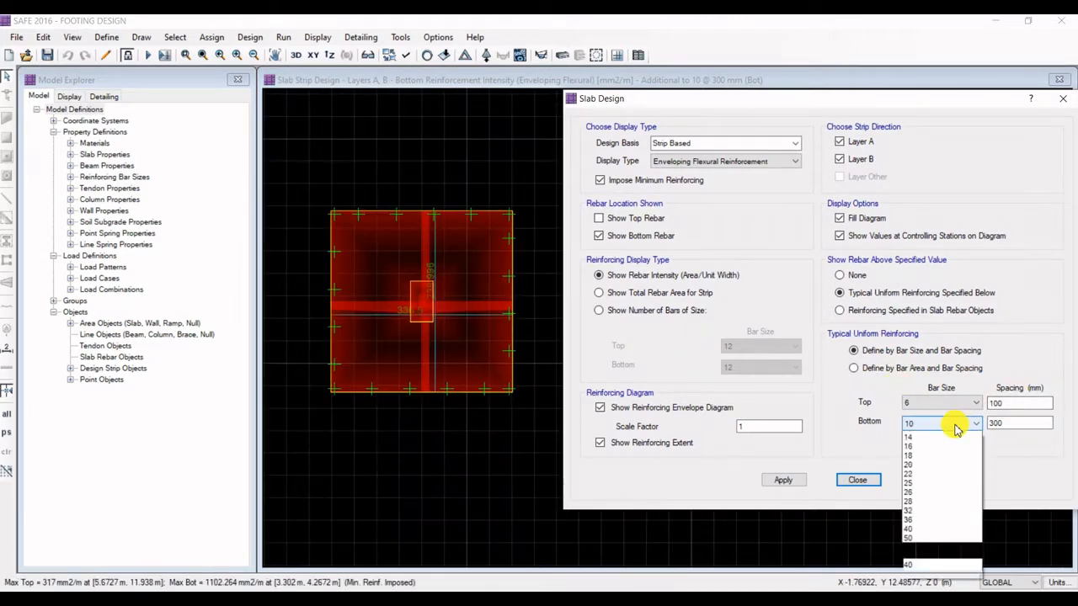
{"action": "left_click", "coordinate": [931, 463]}
{"action": "left_click", "coordinate": [1016, 428]}
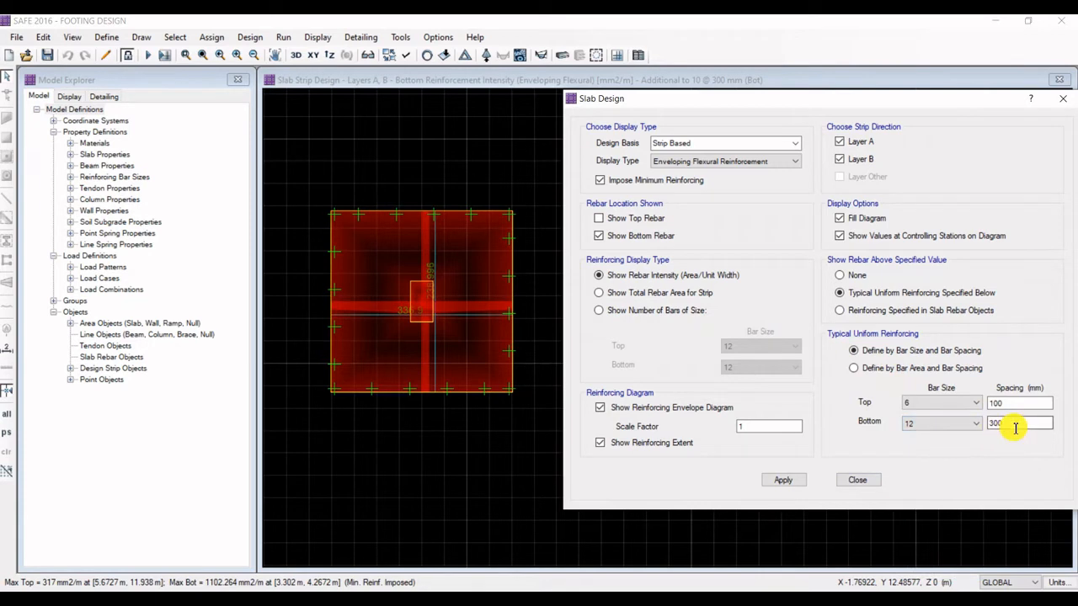
{"action": "left_click", "coordinate": [787, 485]}
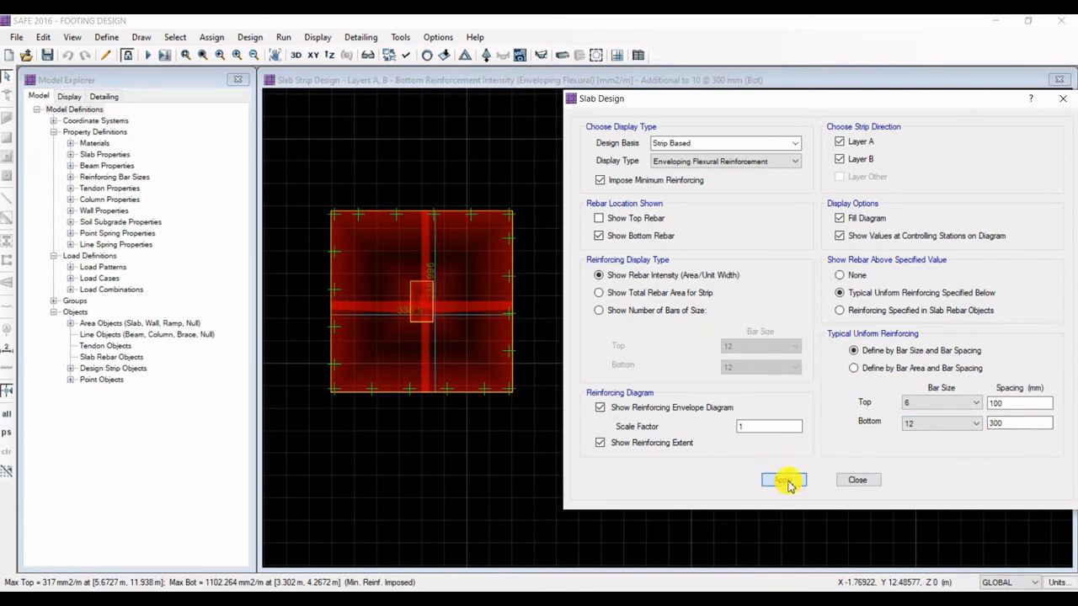
{"action": "scroll", "coordinate": [424, 301], "scroll_direction": "up", "scroll_amount": 3}
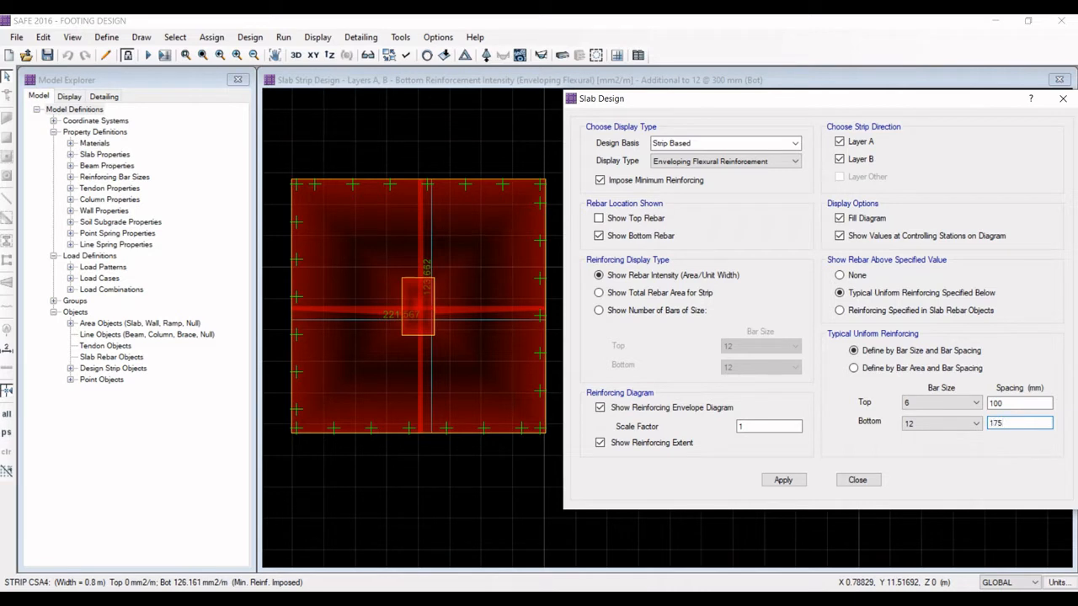
{"action": "left_click", "coordinate": [783, 481]}
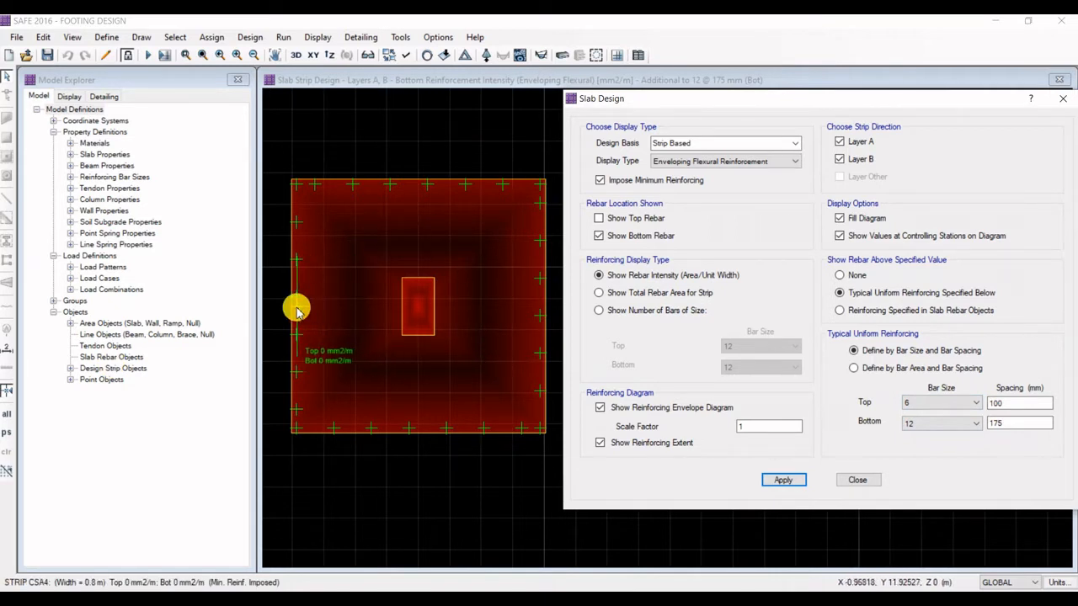
Try bottom bar size 10 on the isolated footing, applying spacings of 175 mm and 100 mm.
{"action": "left_click", "coordinate": [931, 430]}
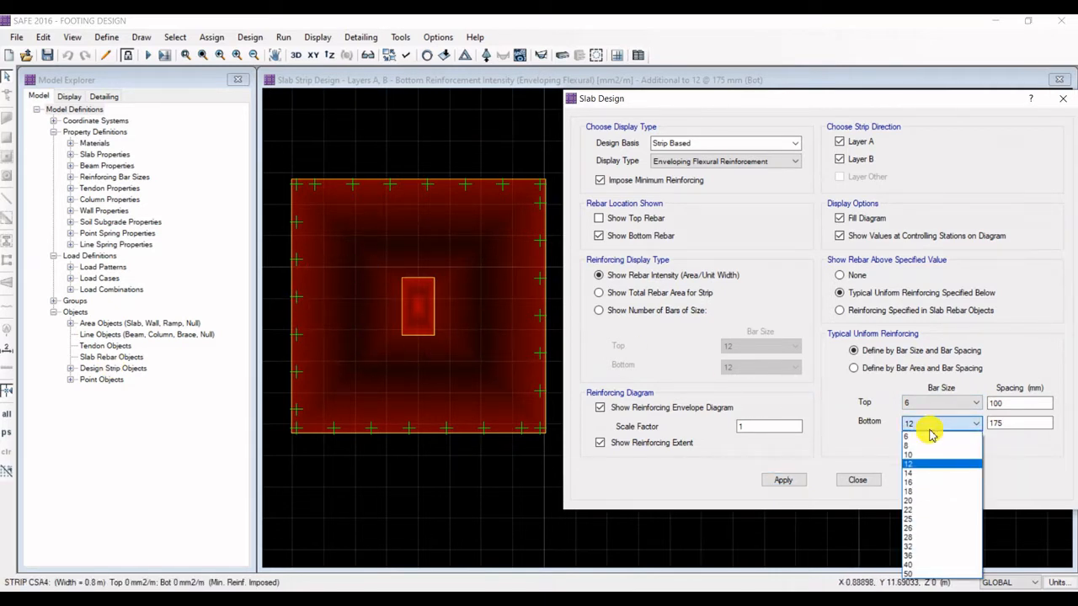
{"action": "left_click", "coordinate": [927, 457]}
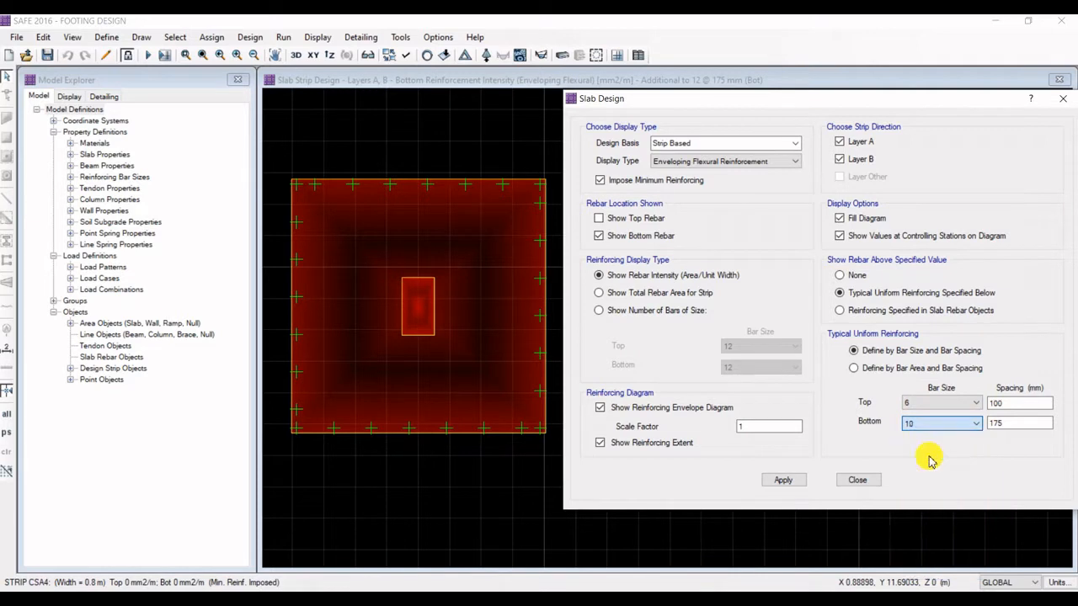
{"action": "left_click", "coordinate": [785, 482]}
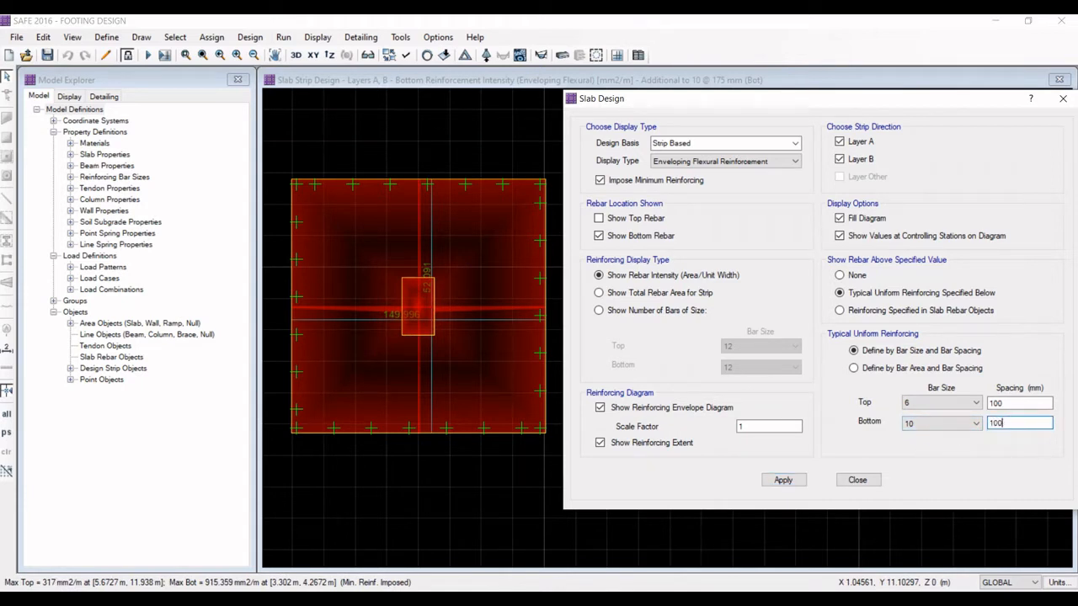
{"action": "left_click", "coordinate": [785, 483]}
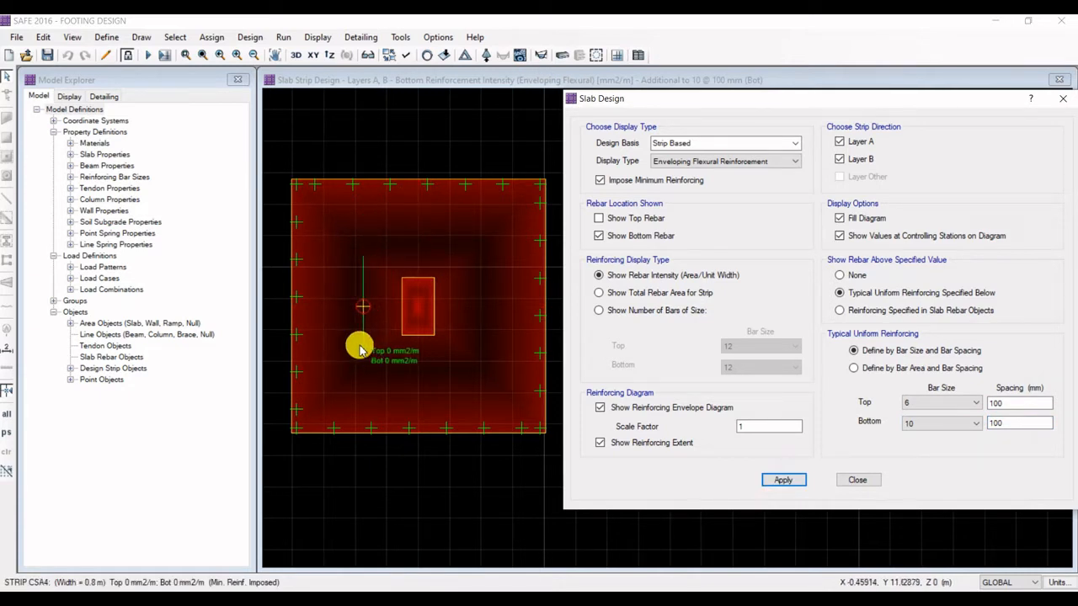
Apply a bottom bar spacing of 125 mm and check the reinforcement intensity across the footing.
{"action": "double_click", "coordinate": [992, 426]}
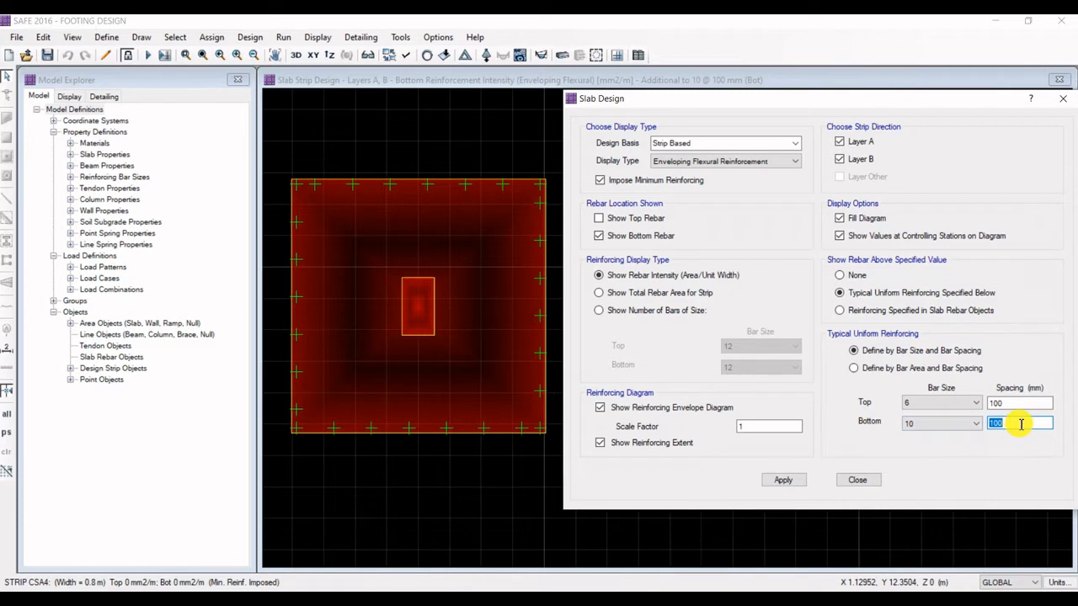
{"action": "type", "text": "125"}
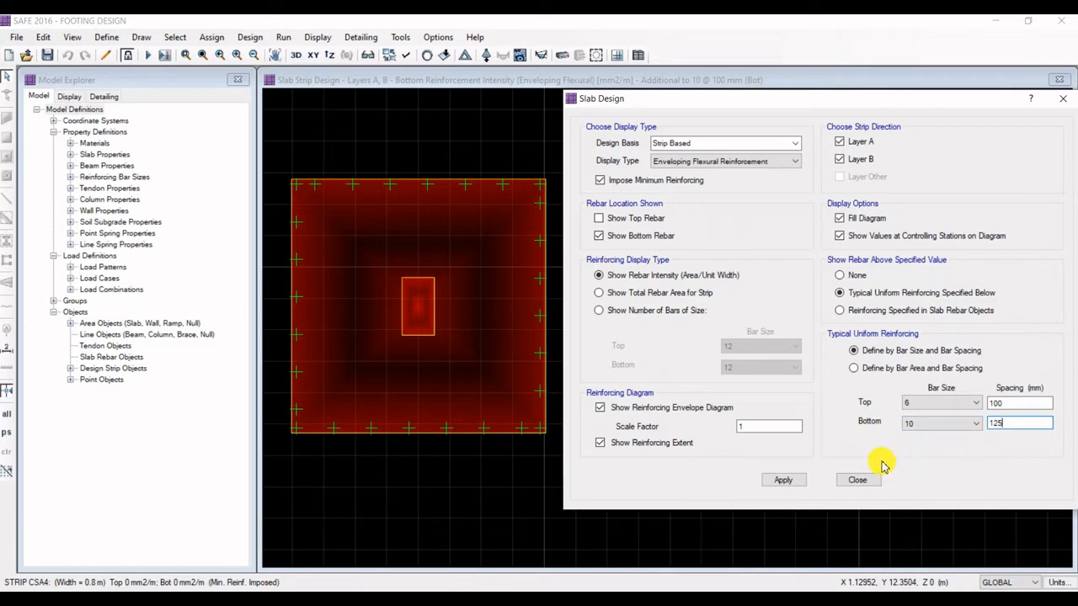
{"action": "left_click", "coordinate": [790, 481]}
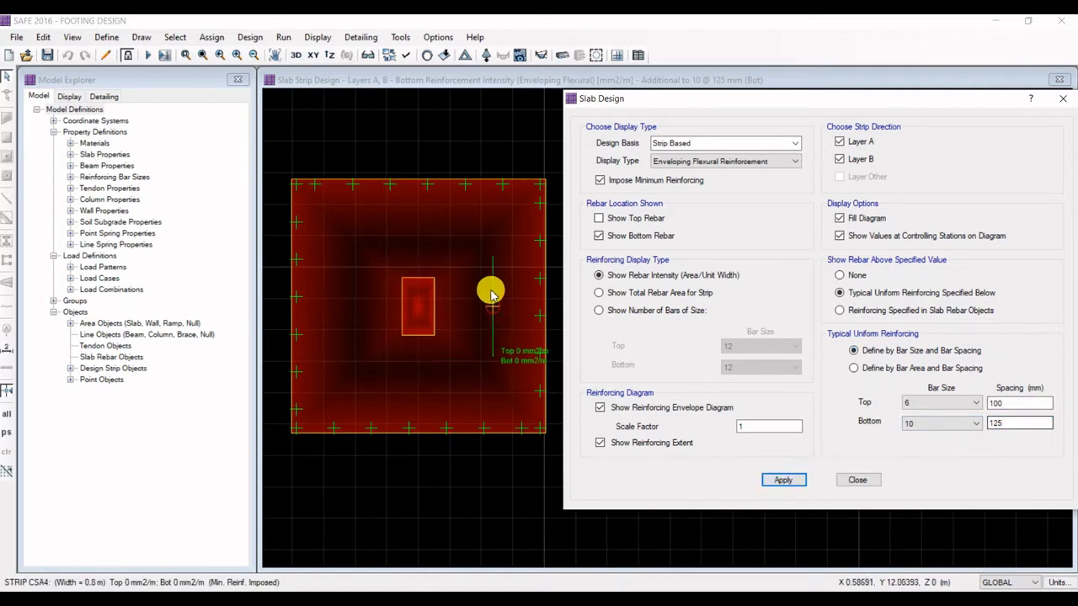
{"action": "mouse_move", "coordinate": [425, 231]}
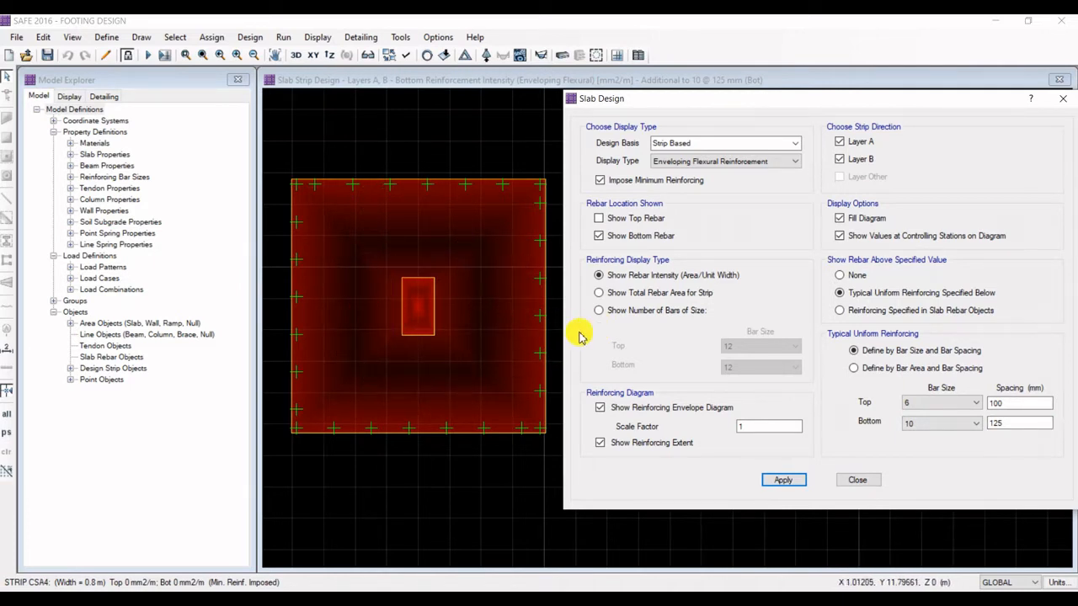
Set the bottom bar spacing to 150 mm and apply it to the reinforcement display.
{"action": "double_click", "coordinate": [1020, 427]}
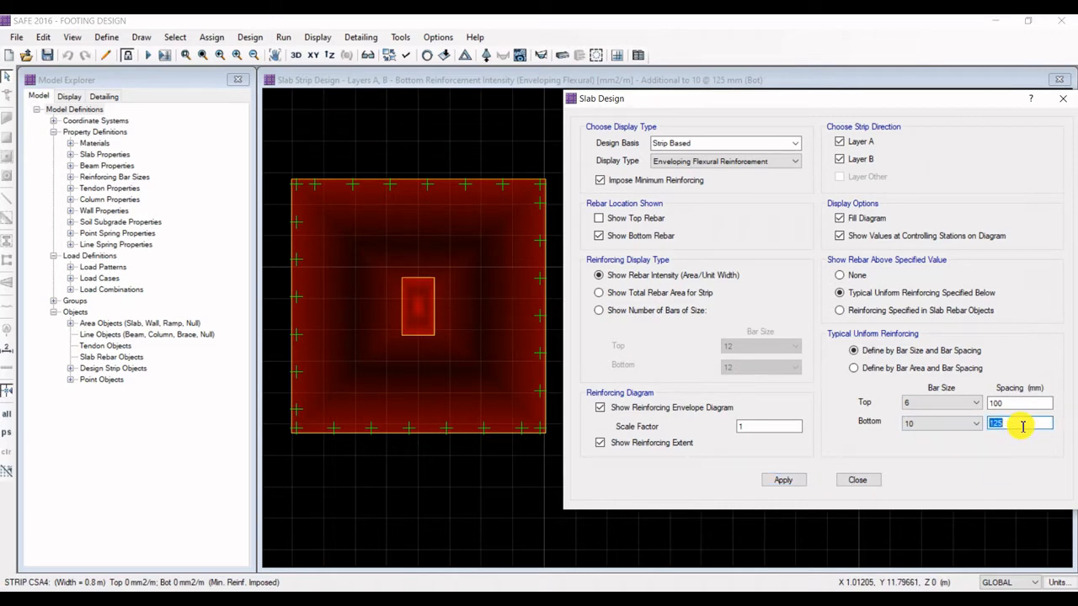
{"action": "type", "text": "15"}
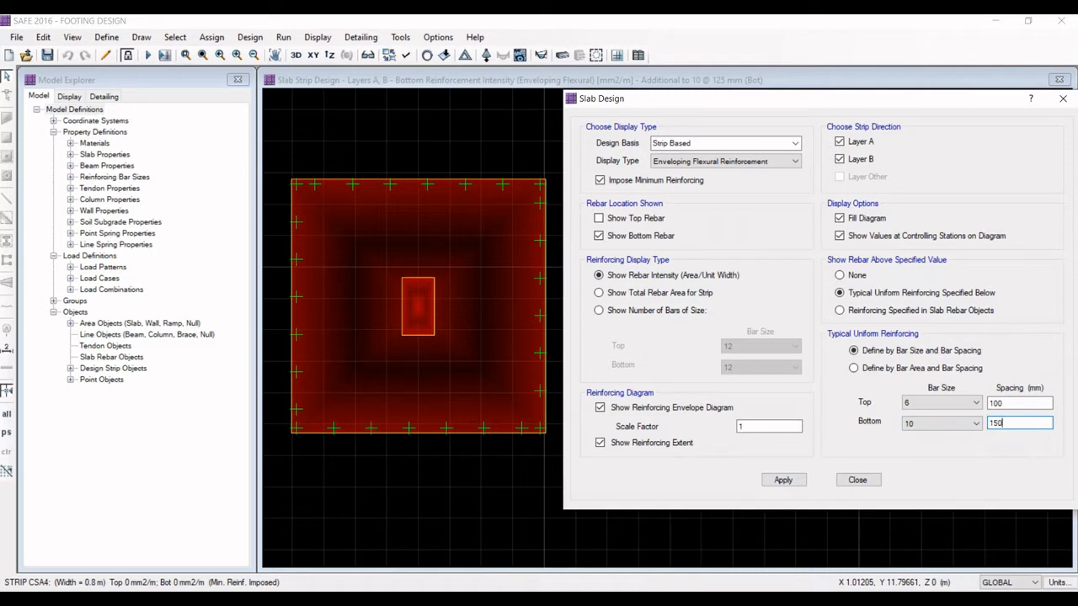
{"action": "type", "text": "0"}
{"action": "left_click", "coordinate": [783, 480]}
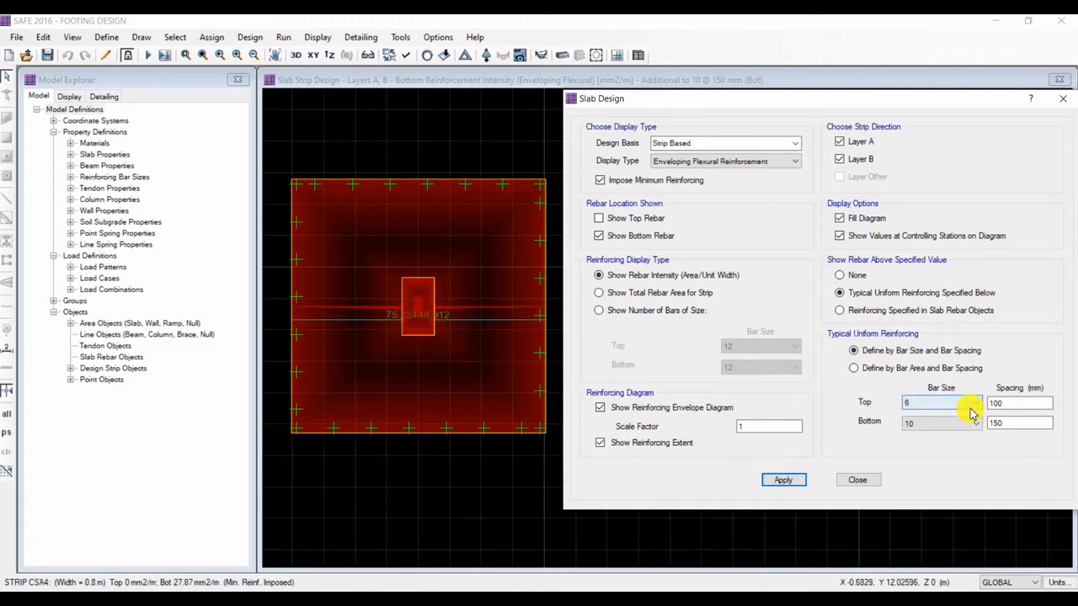
Change the bottom bar spacing to 127 mm and update the reinforcement intensity diagram.
{"action": "double_click", "coordinate": [1021, 426]}
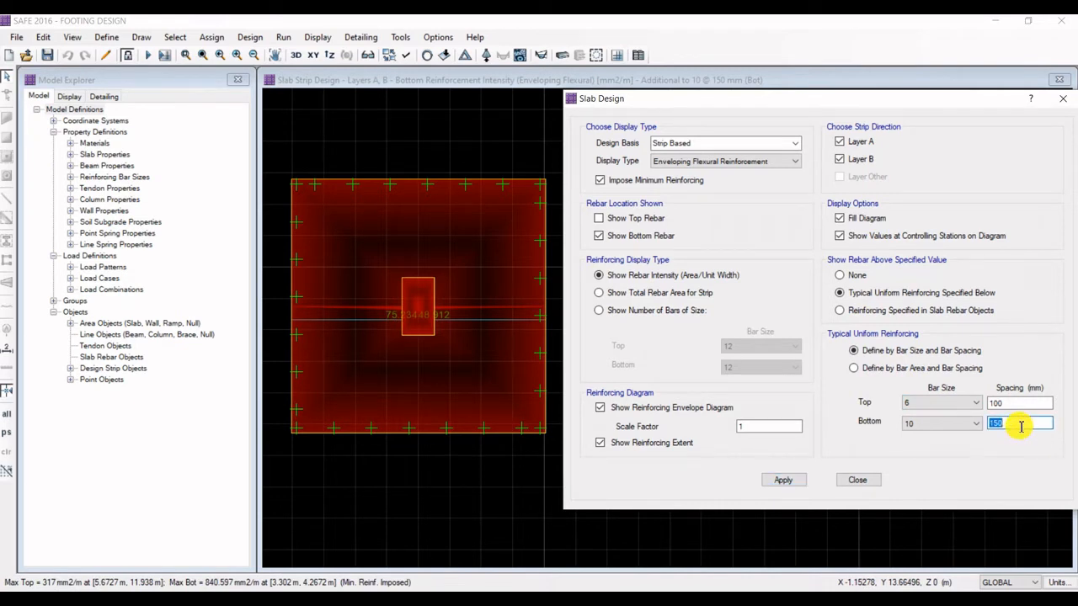
{"action": "type", "text": "127"}
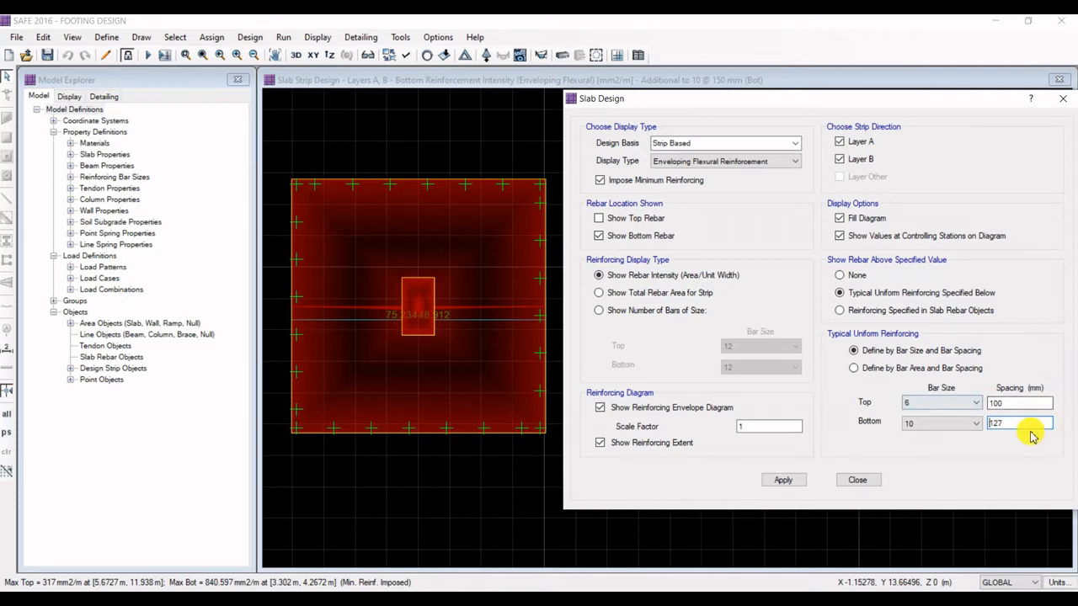
{"action": "left_click", "coordinate": [783, 480]}
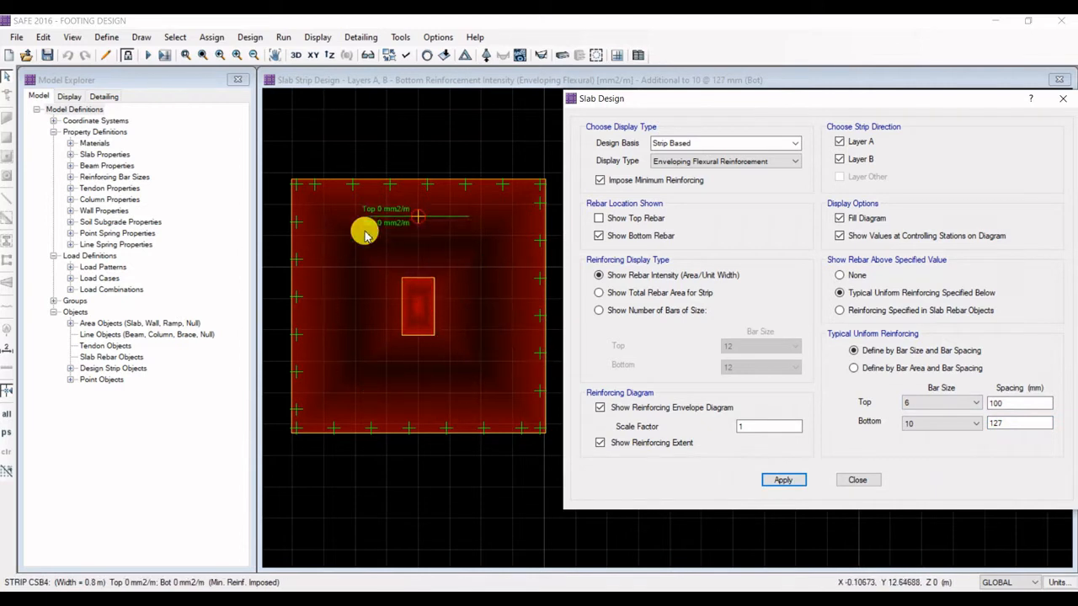
Enter the bottom bar spacing in inches as 6" and apply it to the footing.
{"action": "double_click", "coordinate": [1011, 424]}
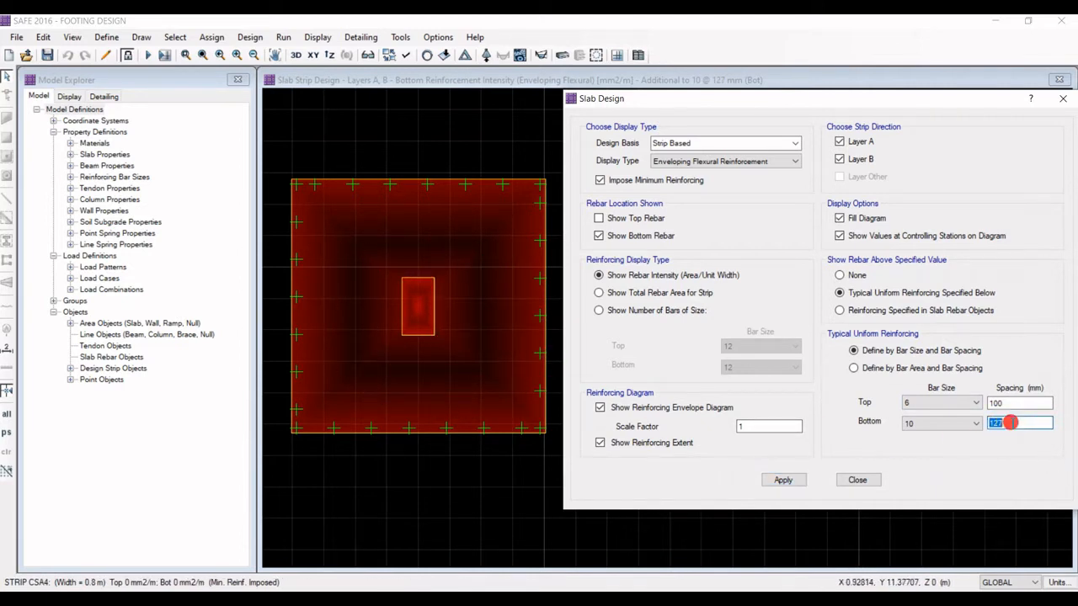
{"action": "type", "text": "6\""}
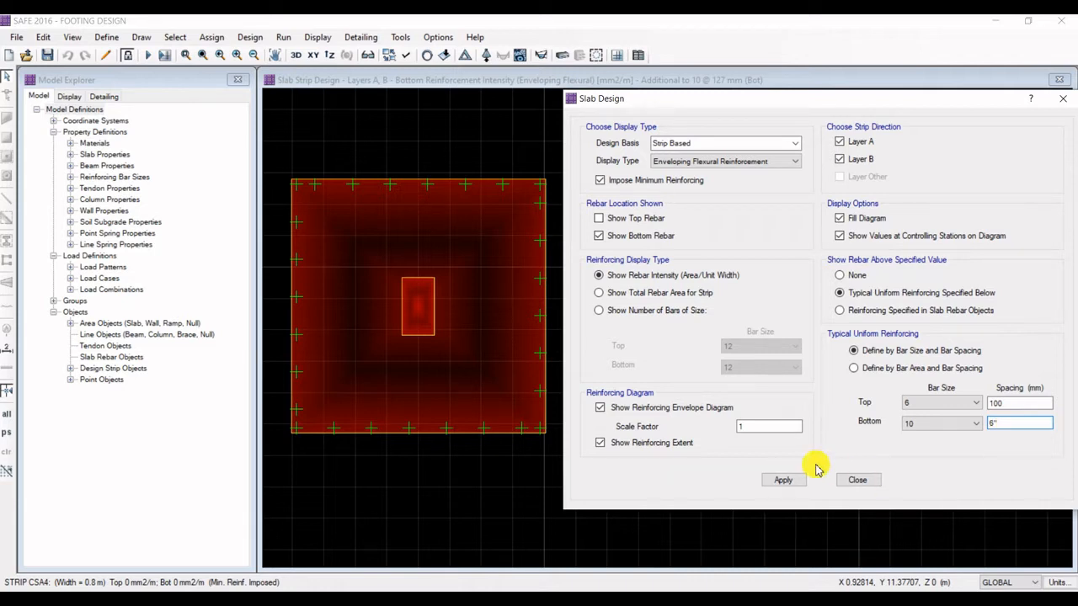
{"action": "left_click", "coordinate": [783, 480]}
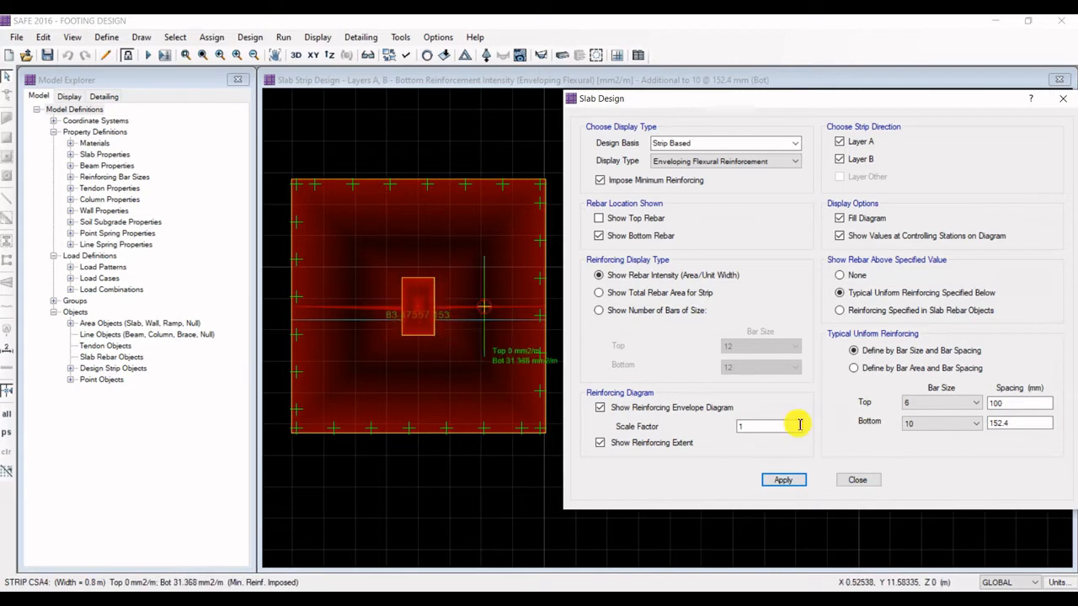
Set the bottom bar spacing to 5" and apply it to the footing's reinforcement display.
{"action": "left_click", "coordinate": [1017, 424]}
{"action": "double_click", "coordinate": [1018, 424]}
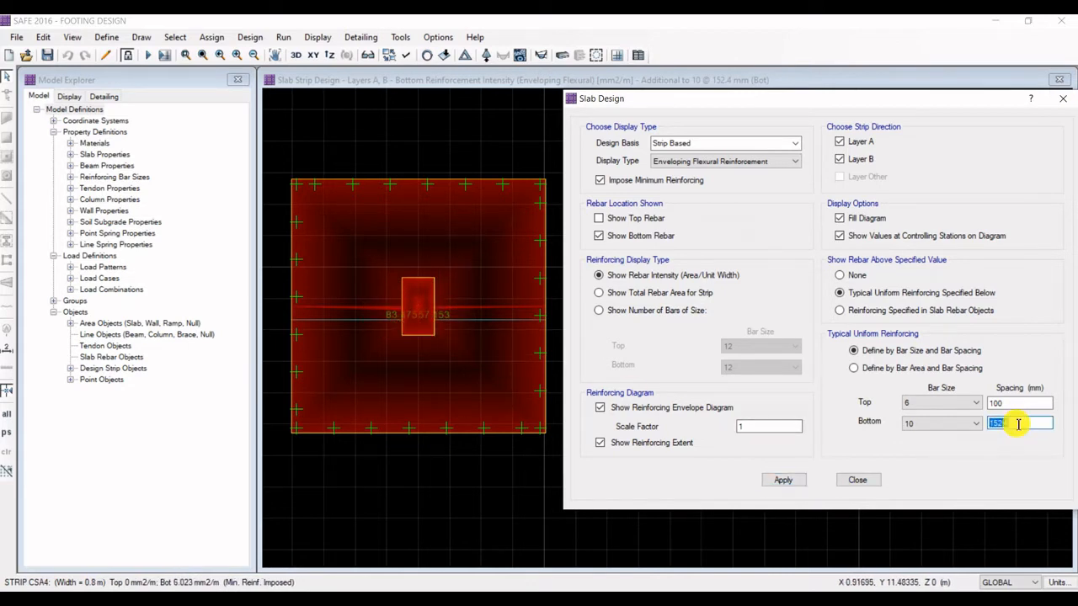
{"action": "type", "text": "5"}
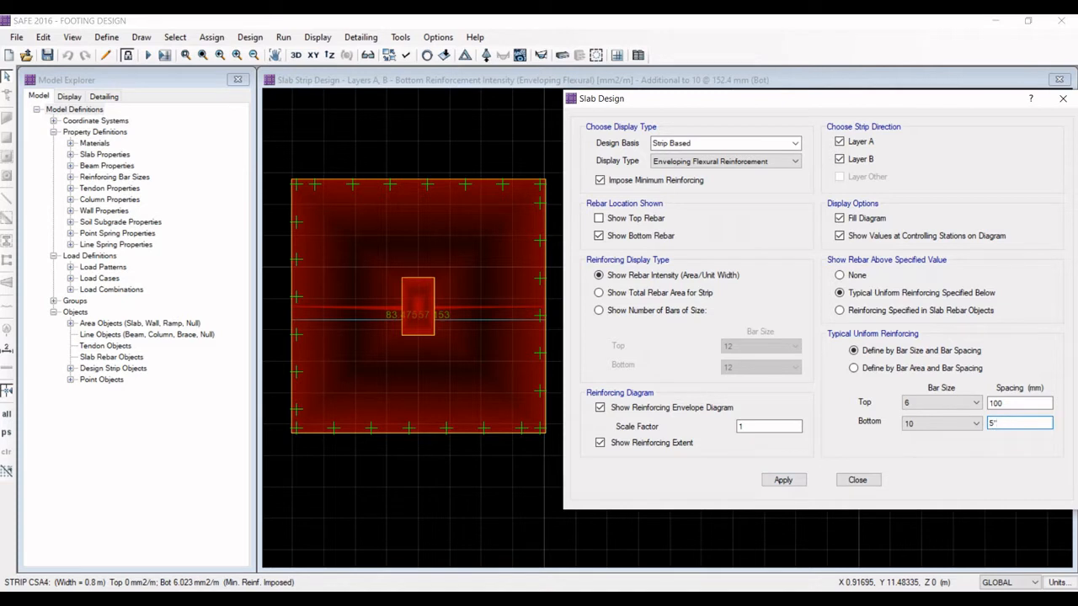
{"action": "type", "text": "7"}
{"action": "left_click", "coordinate": [791, 480]}
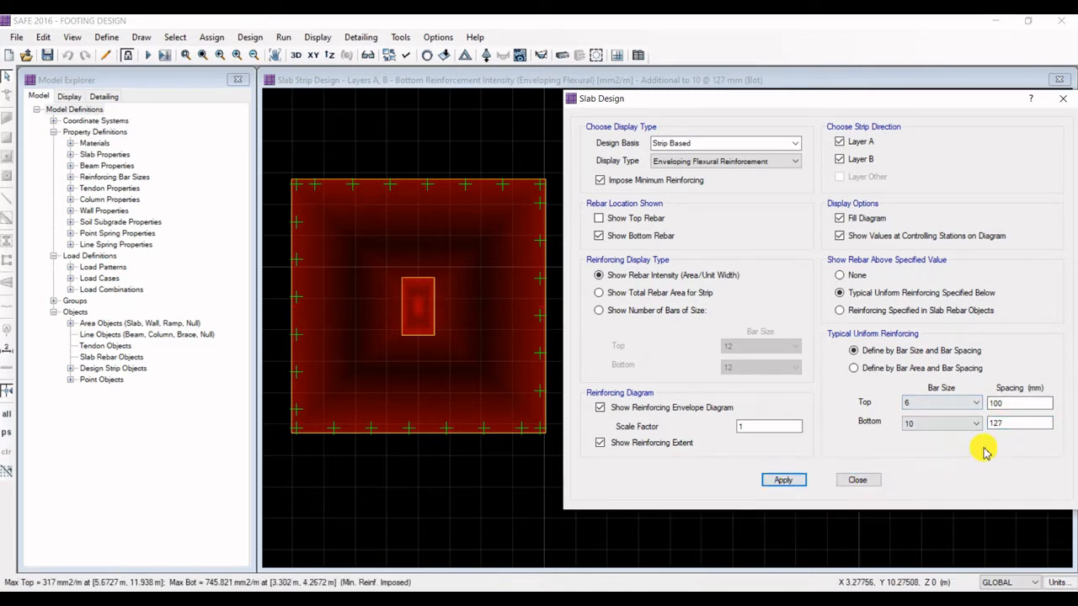
Open a blank Notepad document and move its window clear of the slab design settings.
{"action": "left_click", "coordinate": [155, 598]}
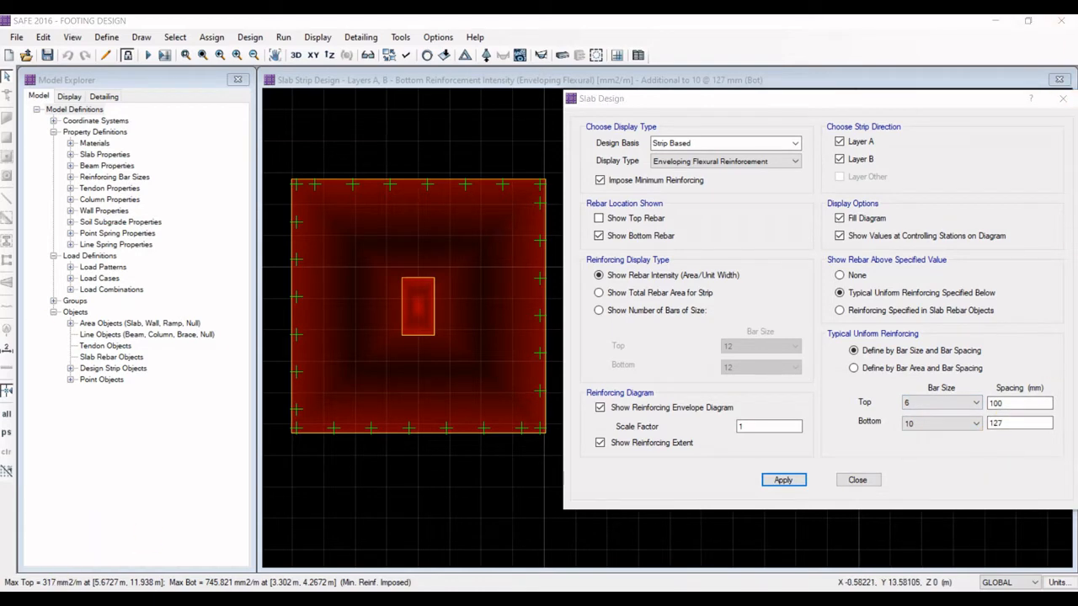
{"action": "type", "text": "NO"}
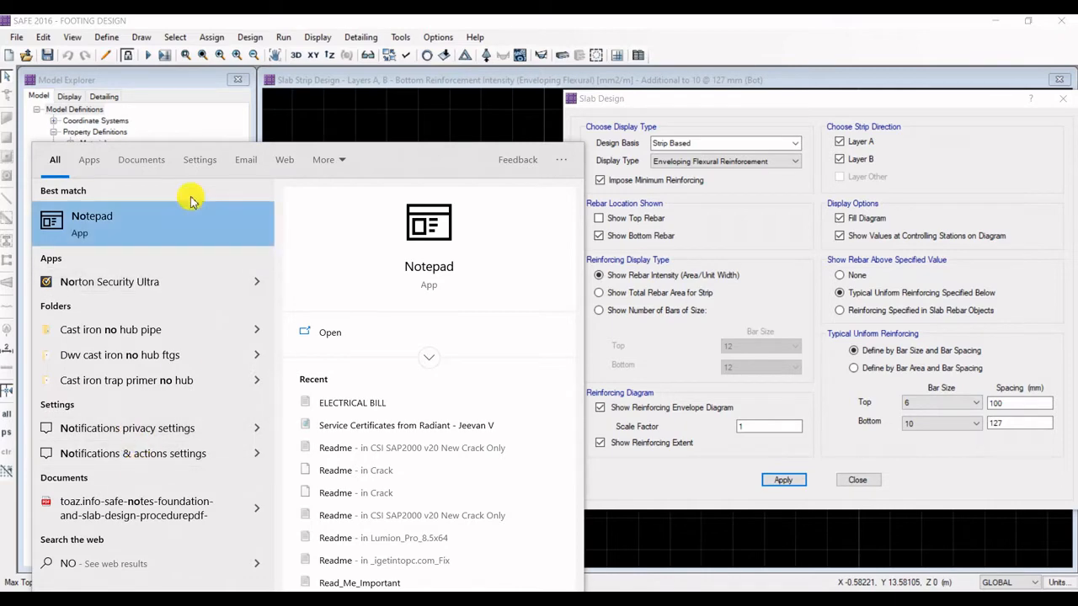
{"action": "left_click", "coordinate": [176, 217]}
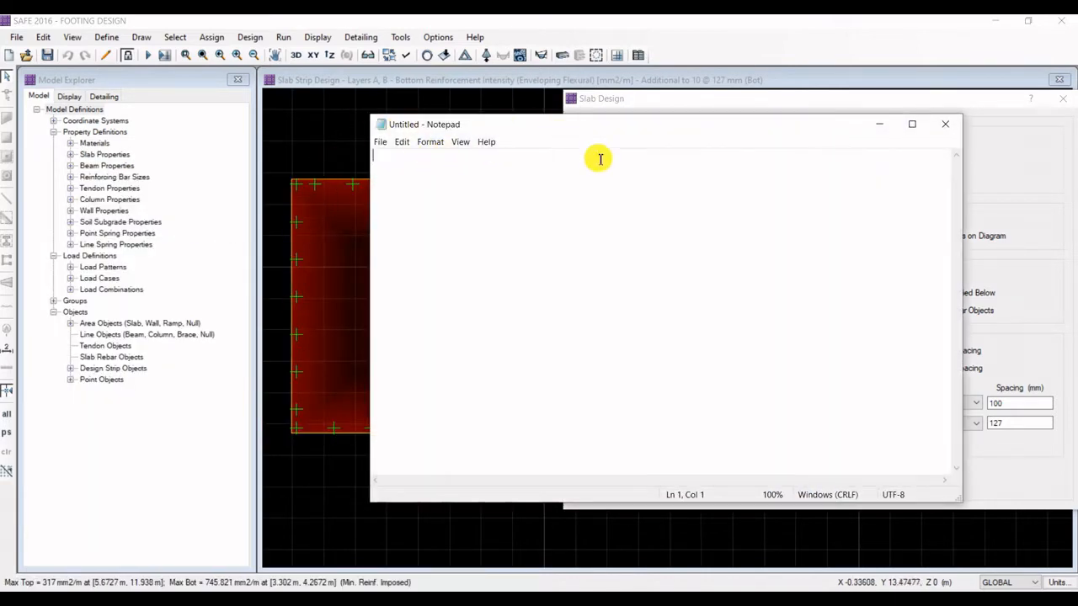
{"action": "left_click_drag", "start_coordinate": [666, 123], "coordinate": [436, 124]}
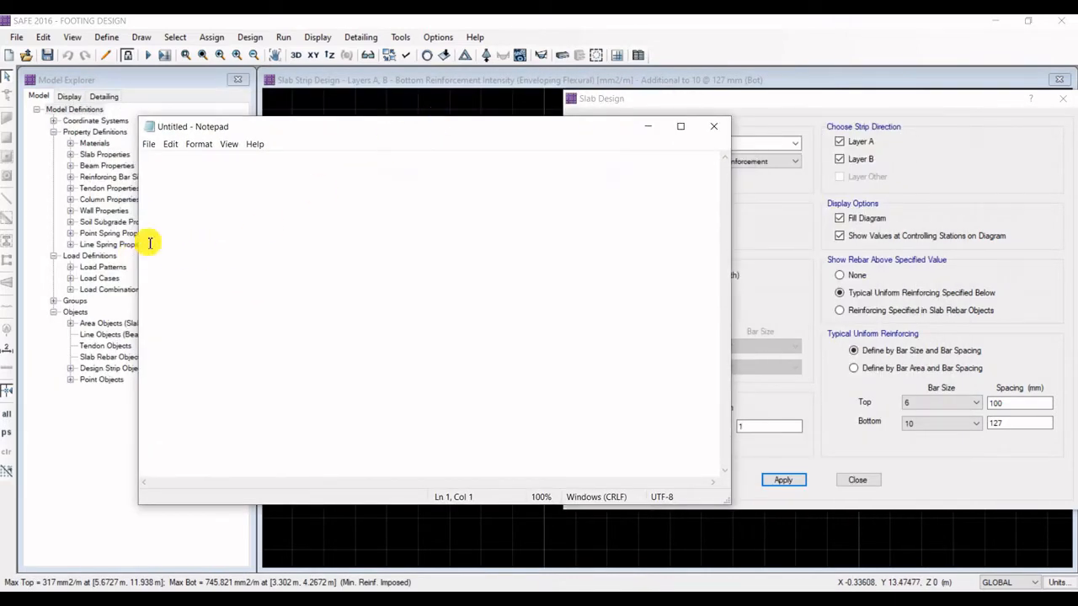
Write the note "F1", "TOTTOM BAR" and "A FACE-10MM@127MM(5")C/C" on three lines, then minimize Notepad.
{"action": "type", "text": "F1"}
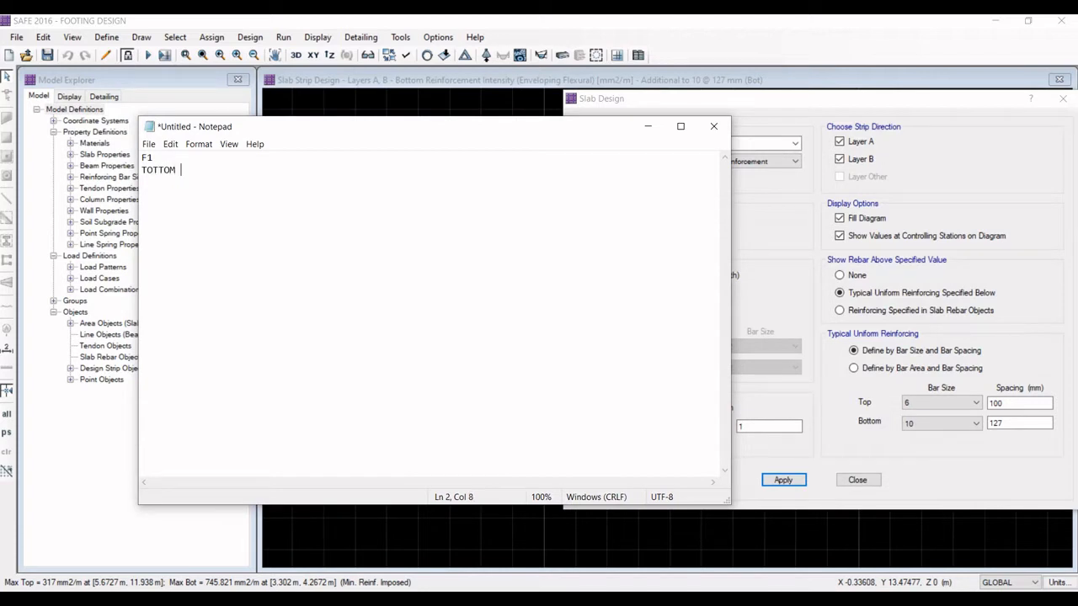
{"action": "type", "text": "BAR"}
{"action": "type", "text": "10"}
{"action": "type", "text": "MM"}
{"action": "type", "text": "@127MM(5\")C/C"}
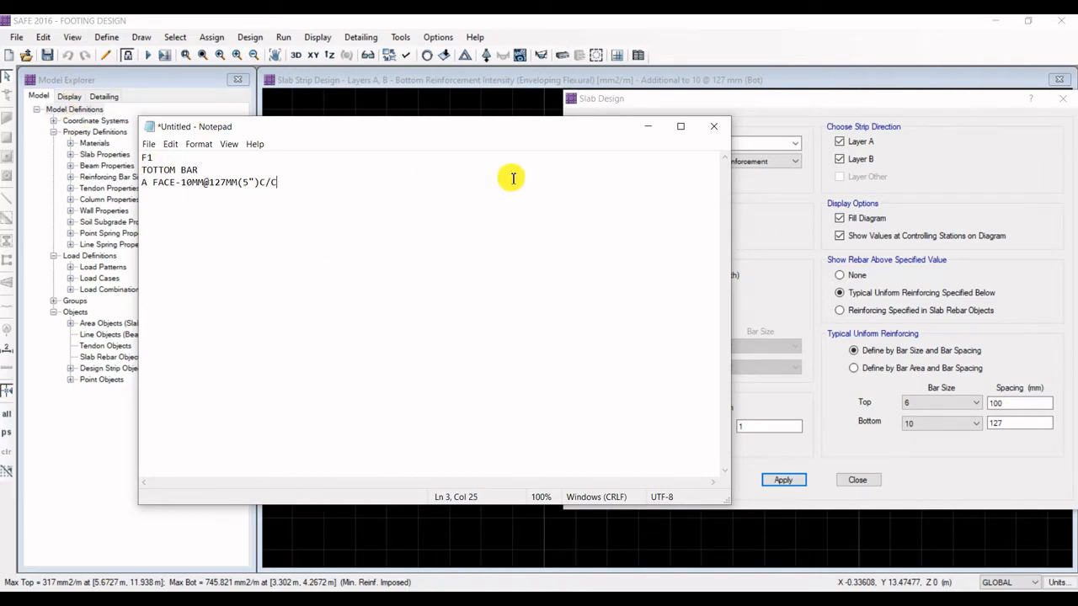
{"action": "left_click", "coordinate": [648, 126]}
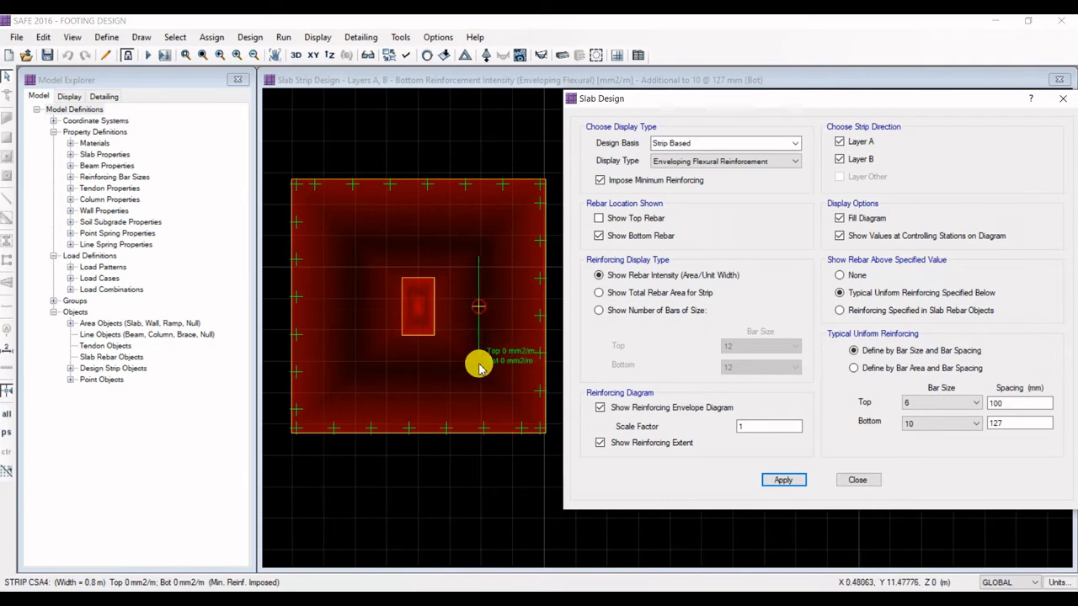
Limit the reinforcement display to Layer B and apply a bottom bar spacing of 150 mm.
{"action": "scroll", "coordinate": [478, 366], "scroll_direction": "down", "scroll_amount": 2}
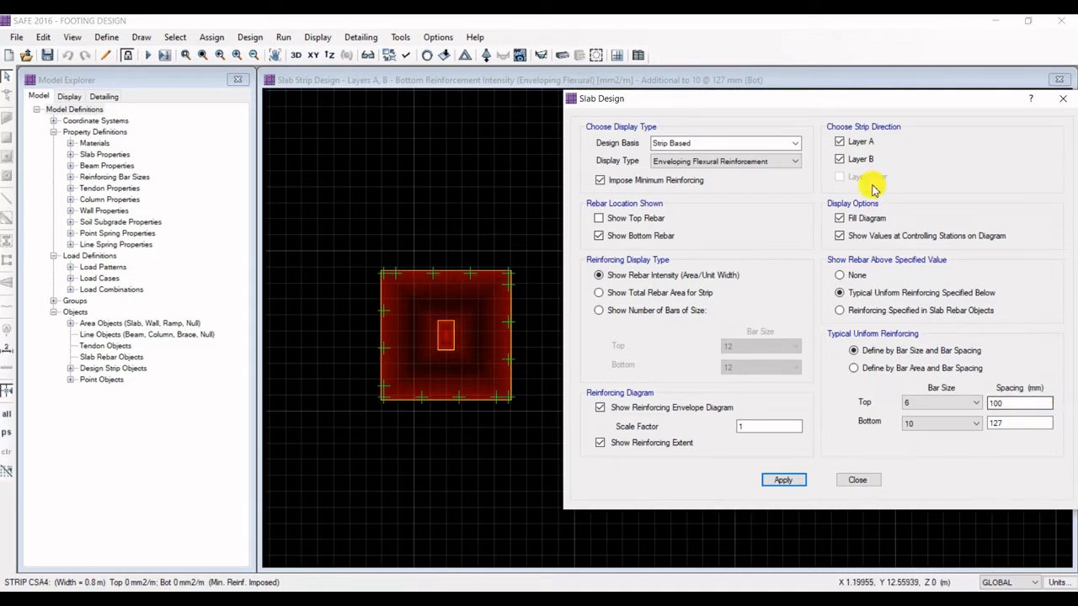
{"action": "left_click", "coordinate": [848, 142]}
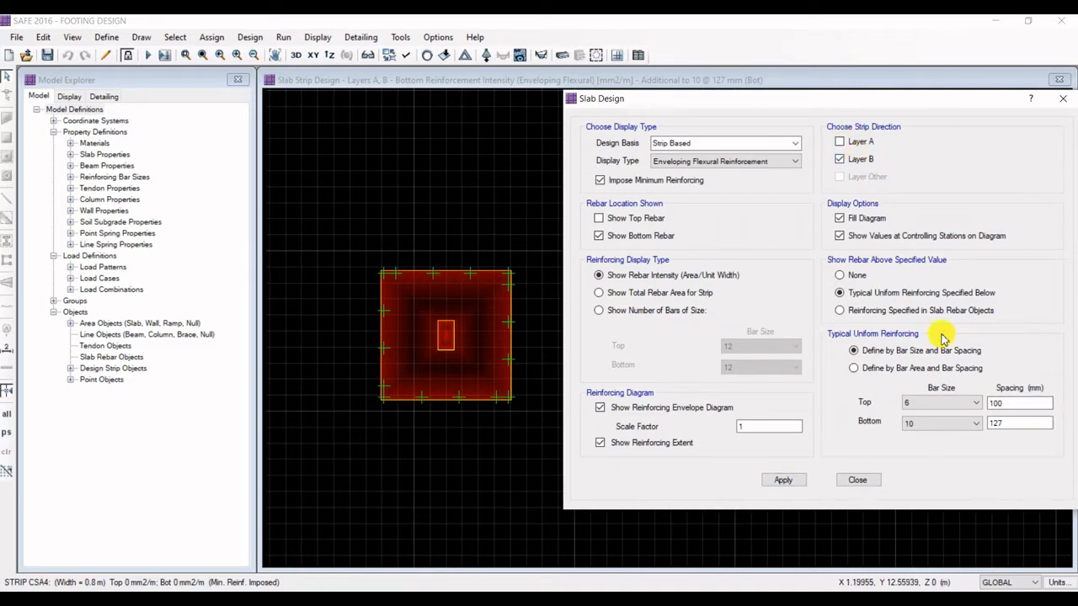
{"action": "left_click", "coordinate": [785, 483]}
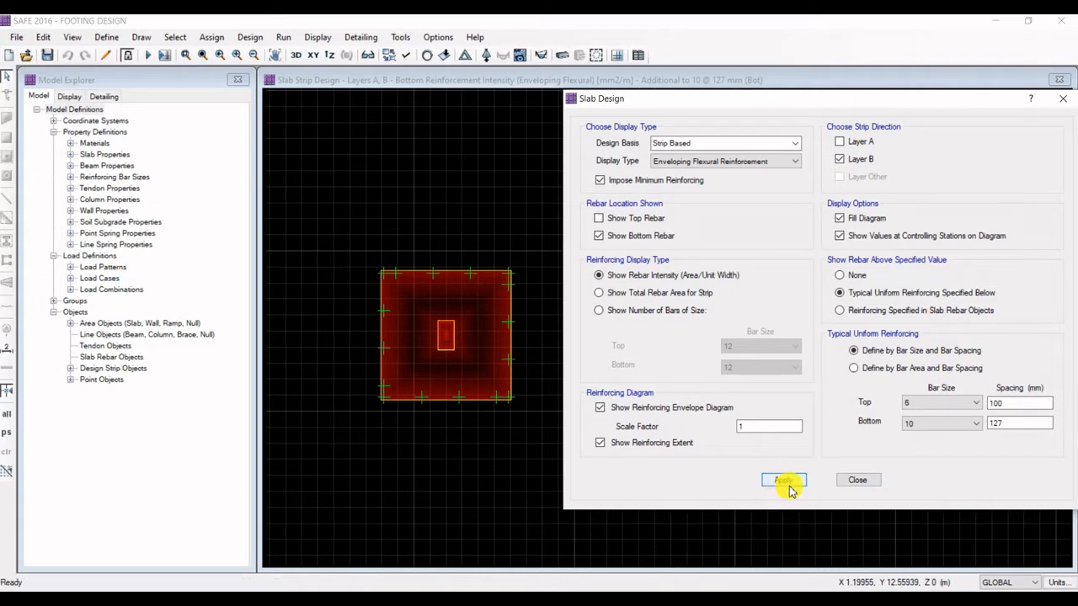
{"action": "double_click", "coordinate": [1015, 424]}
{"action": "type", "text": "15"}
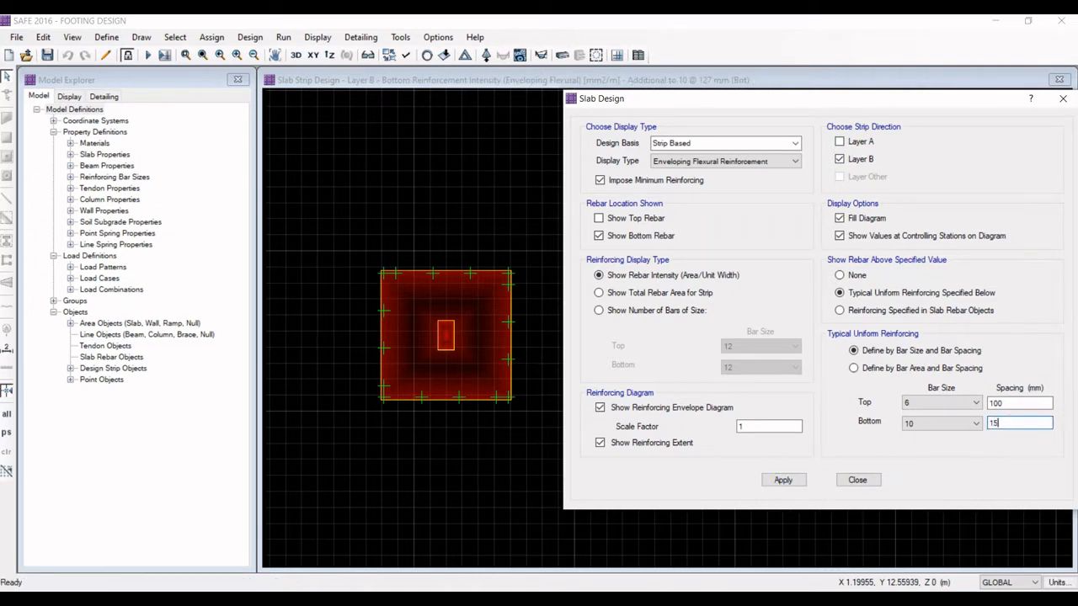
{"action": "type", "text": "0"}
{"action": "left_click", "coordinate": [783, 480]}
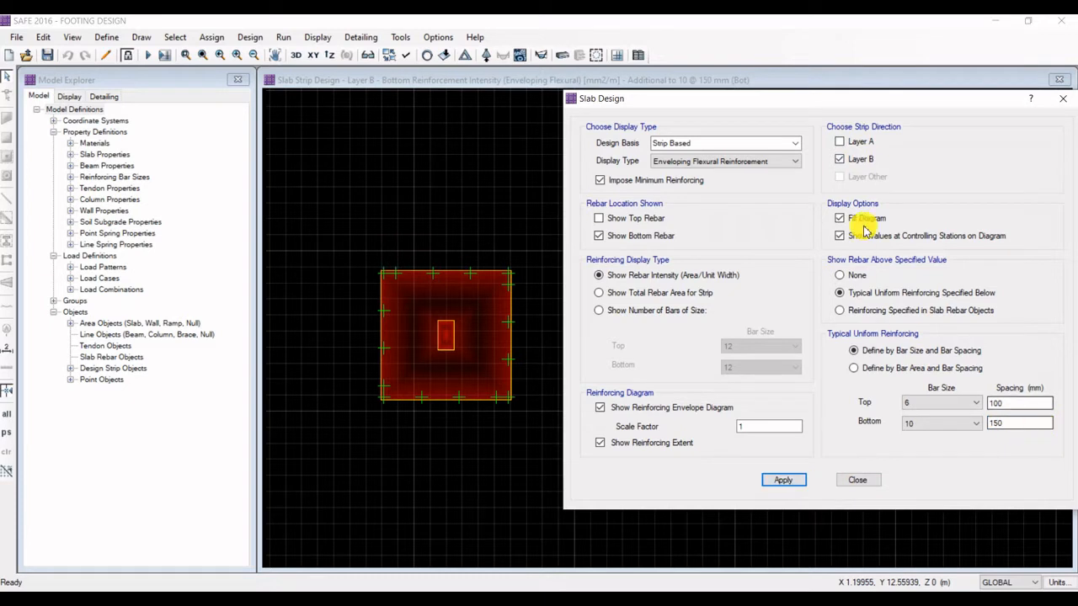
Switch the reinforcement display from Layer B to Layer A and check it against the Notepad note.
{"action": "left_click", "coordinate": [840, 159]}
{"action": "left_click", "coordinate": [840, 142]}
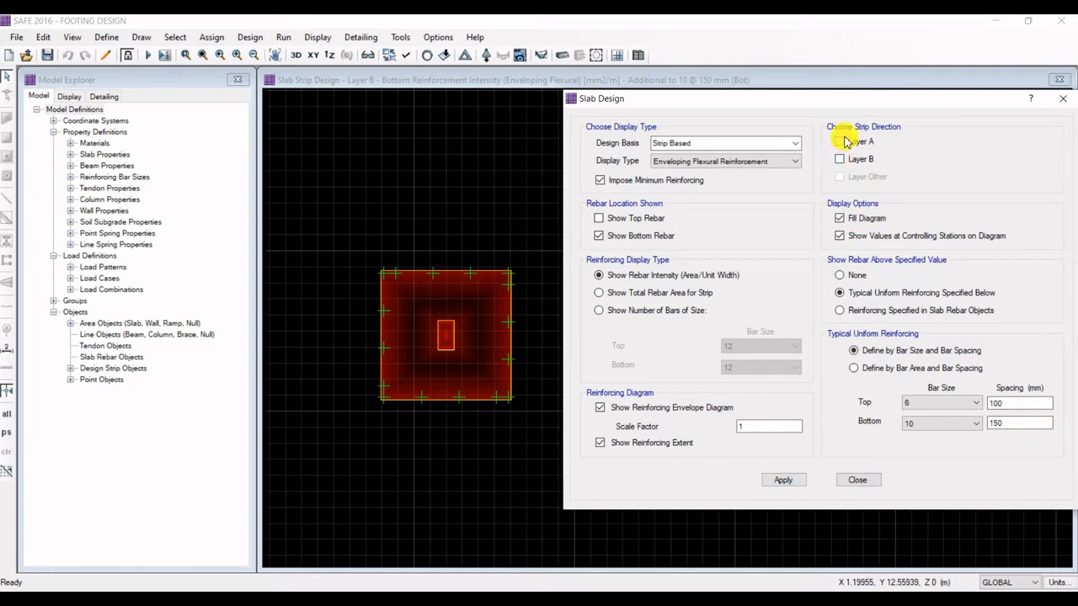
{"action": "left_click", "coordinate": [784, 480]}
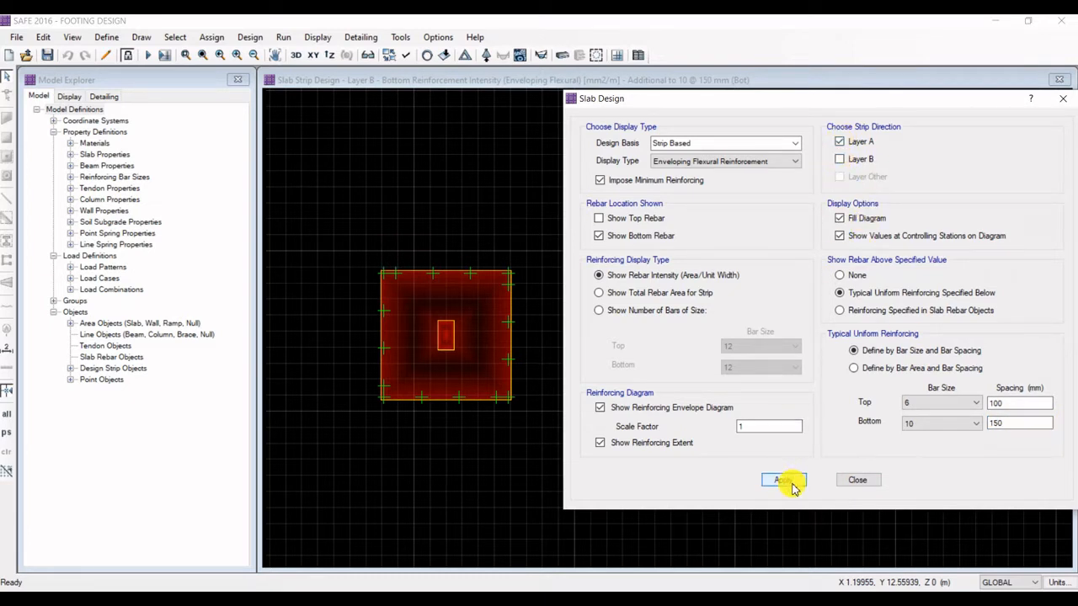
{"action": "mouse_move", "coordinate": [452, 361]}
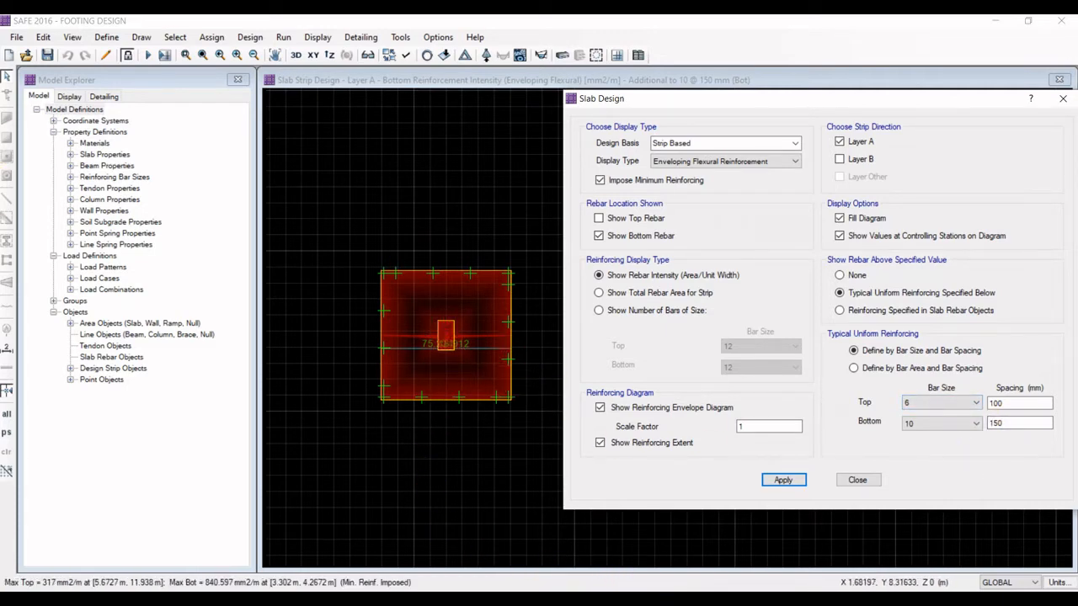
{"action": "left_click", "coordinate": [647, 600]}
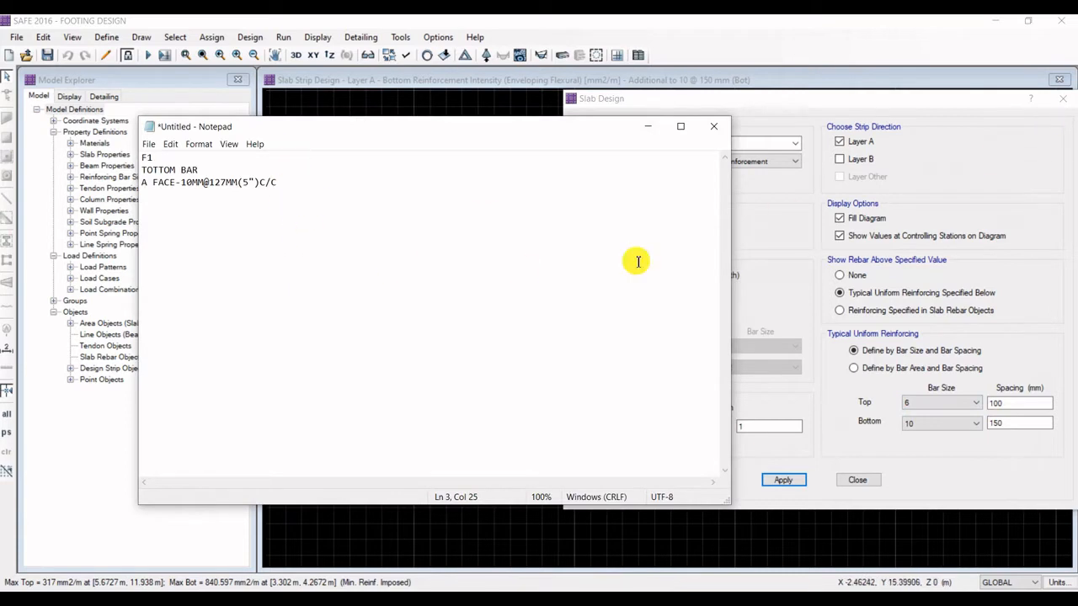
{"action": "left_click", "coordinate": [648, 127]}
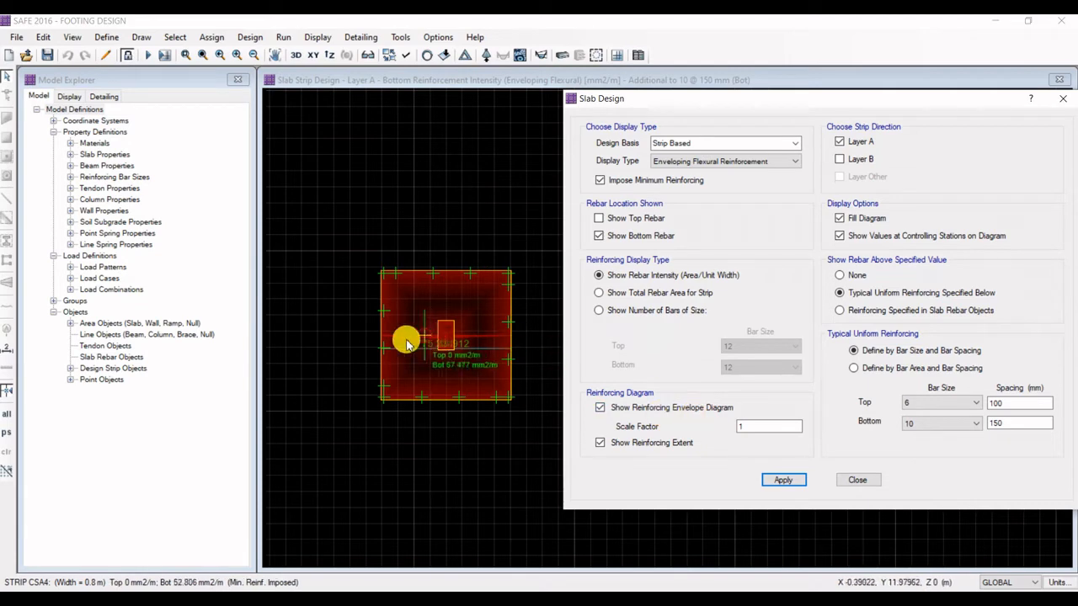
Close the Slab Design dialog and show all footings in the model again.
{"action": "left_click", "coordinate": [857, 480]}
{"action": "scroll", "coordinate": [493, 288], "scroll_direction": "down", "scroll_amount": 2}
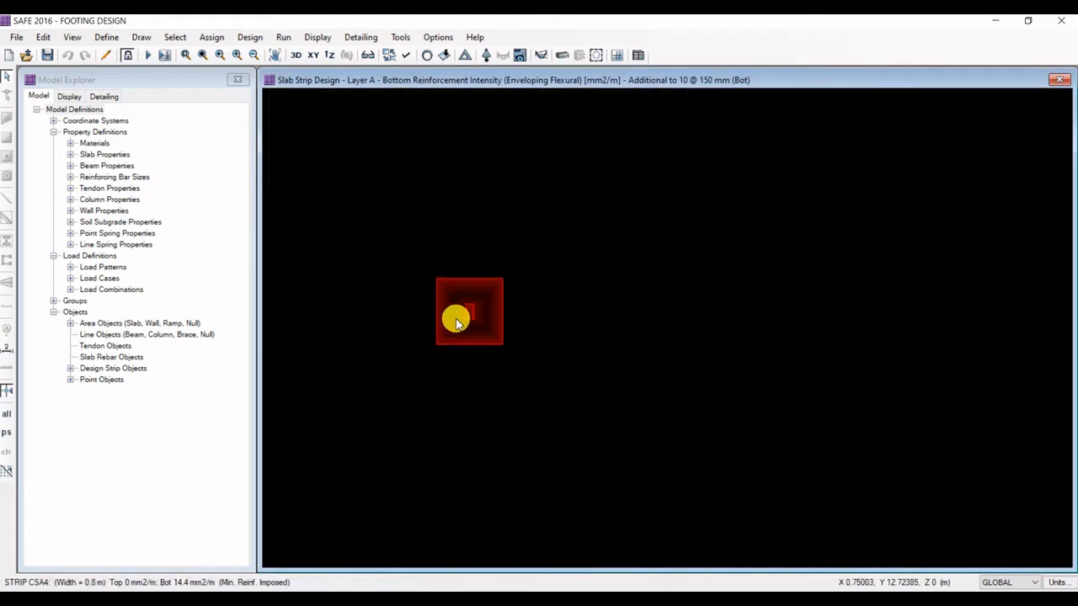
{"action": "right_click", "coordinate": [577, 212]}
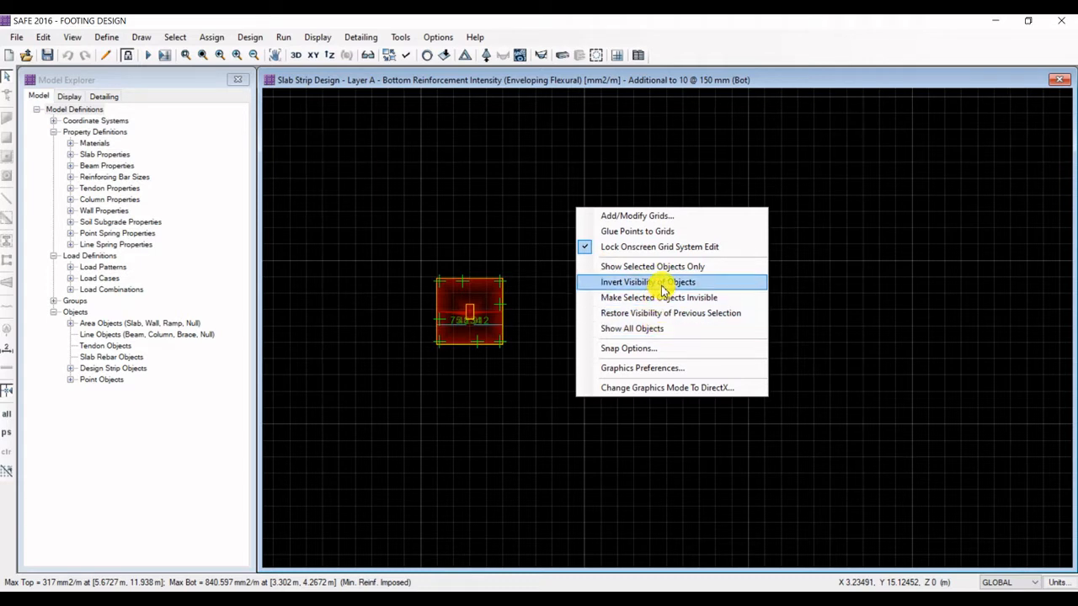
{"action": "left_click", "coordinate": [648, 328]}
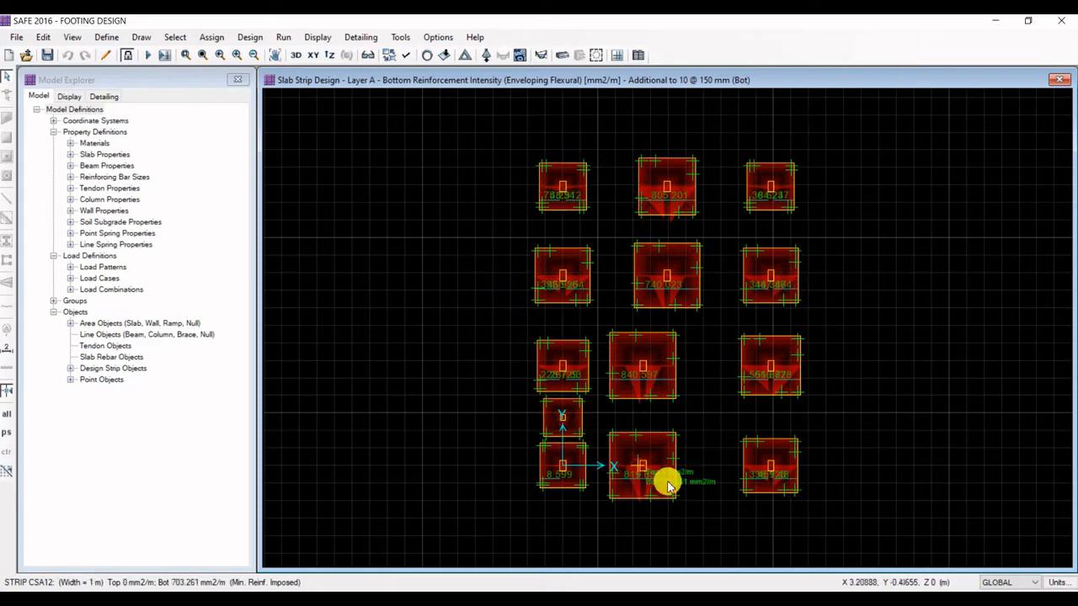
Select the middle footing of the uppermost row and show only that footing.
{"action": "scroll", "coordinate": [534, 171], "scroll_direction": "up", "scroll_amount": 4}
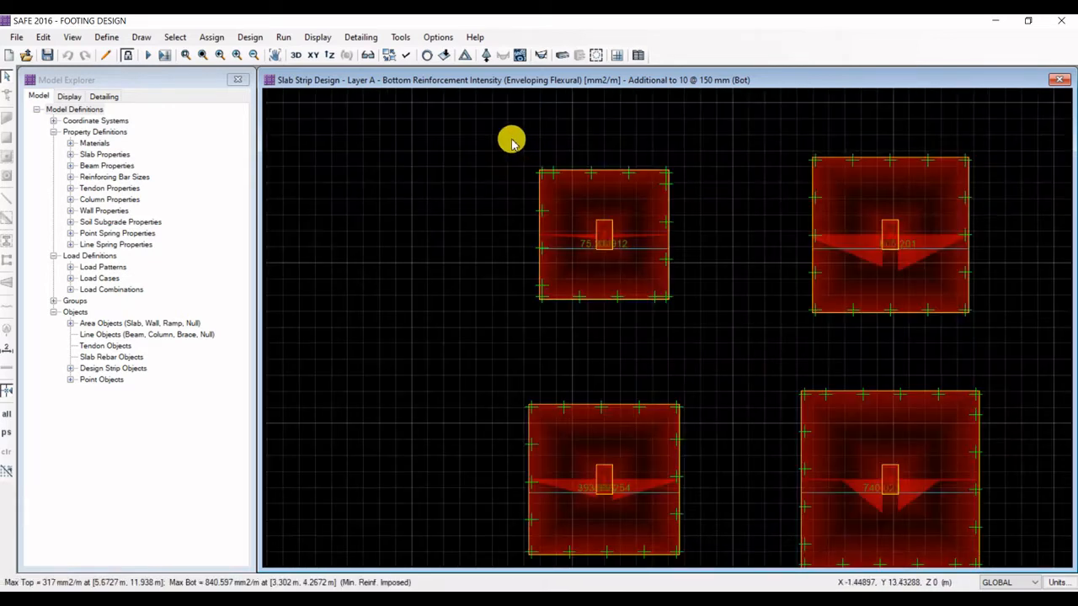
{"action": "scroll", "coordinate": [590, 253], "scroll_direction": "down", "scroll_amount": 4}
{"action": "left_click_drag", "start_coordinate": [746, 280], "coordinate": [749, 282]}
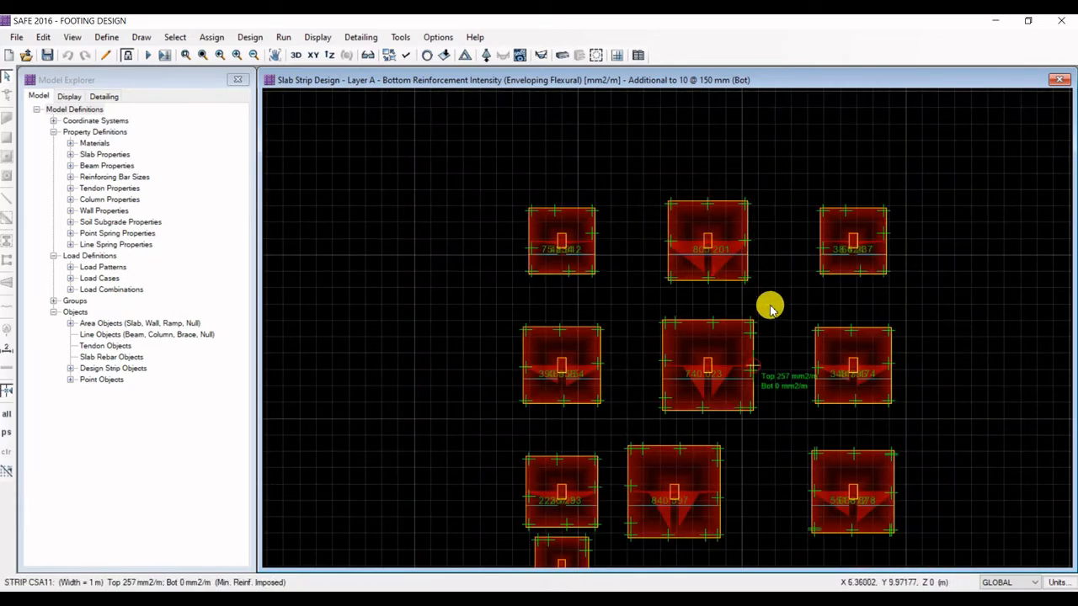
{"action": "left_click_drag", "start_coordinate": [645, 173], "coordinate": [760, 278]}
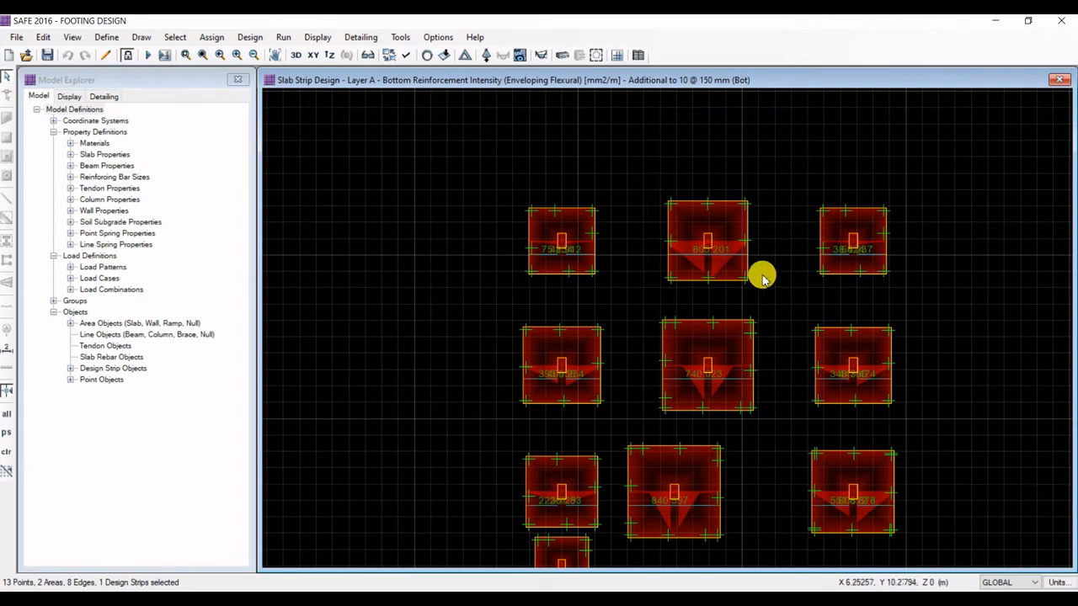
{"action": "right_click", "coordinate": [741, 167]}
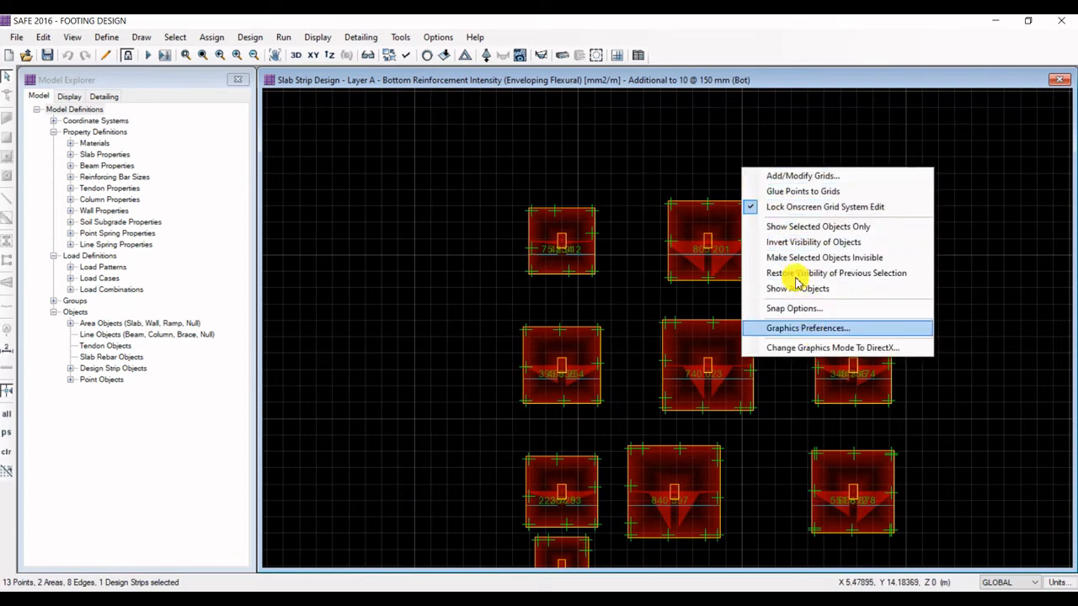
{"action": "left_click", "coordinate": [809, 226]}
{"action": "scroll", "coordinate": [733, 182], "scroll_direction": "up", "scroll_amount": 2}
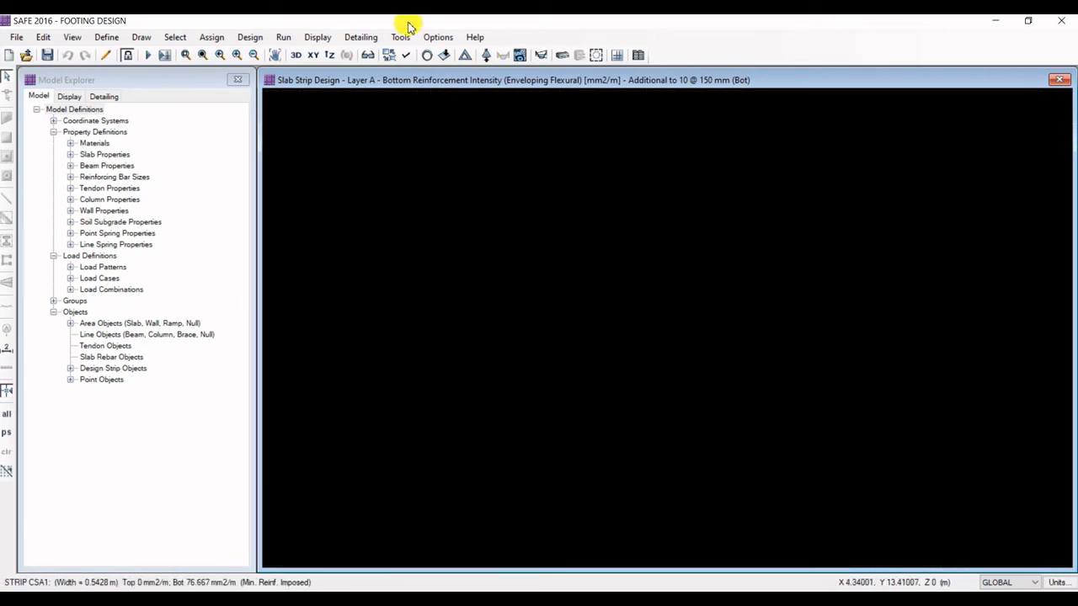
Reopen the slab design display for the isolated footing and apply a bottom bar spacing of 125 mm.
{"action": "left_click", "coordinate": [319, 39]}
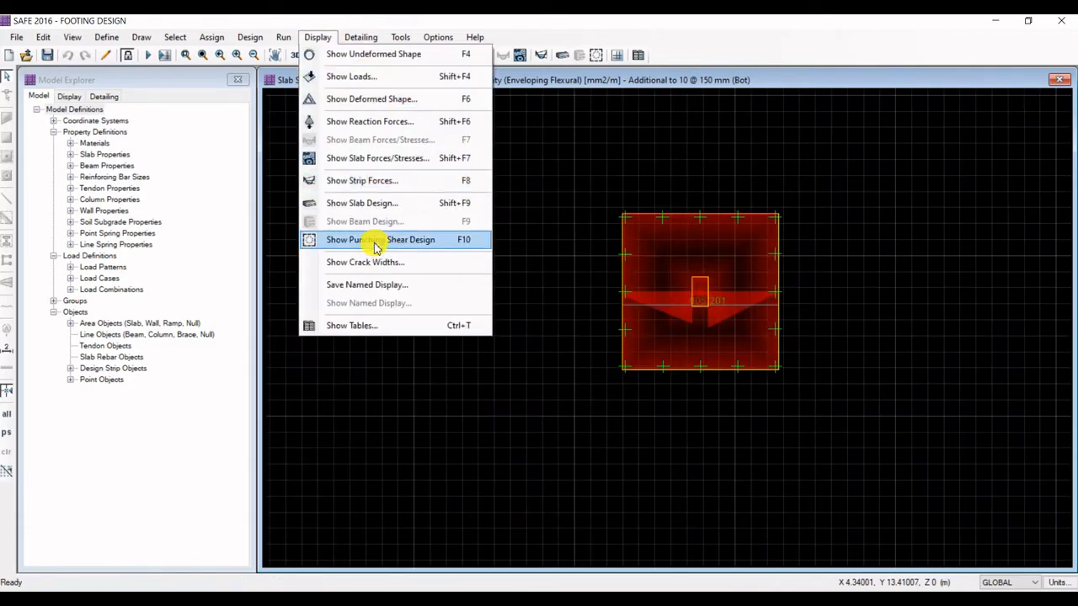
{"action": "left_click", "coordinate": [374, 203]}
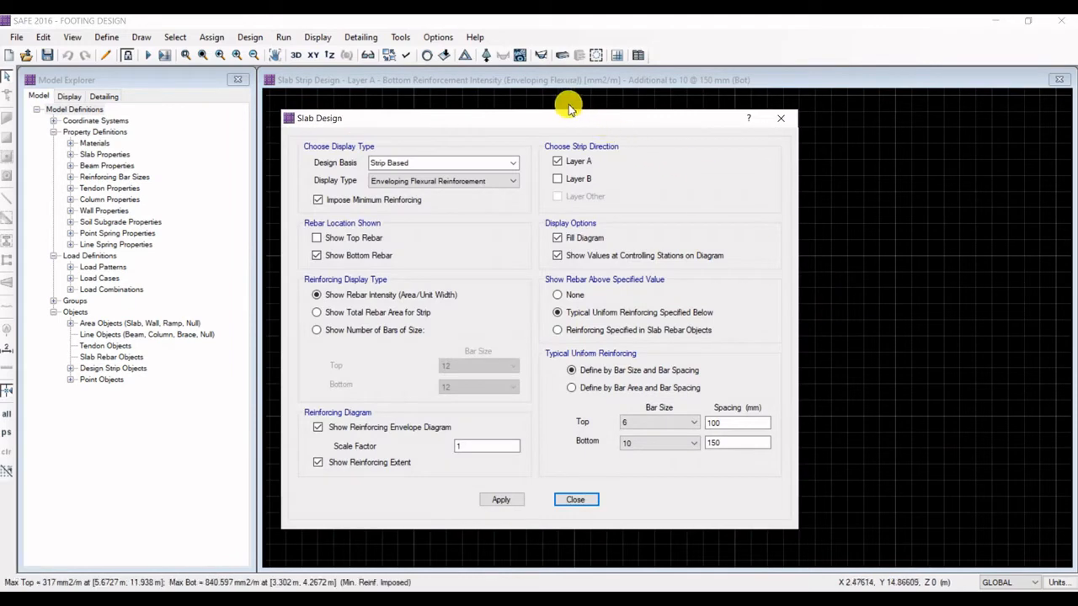
{"action": "left_click_drag", "start_coordinate": [572, 114], "coordinate": [1014, 172]}
{"action": "scroll", "coordinate": [375, 309], "scroll_direction": "down", "scroll_amount": 4}
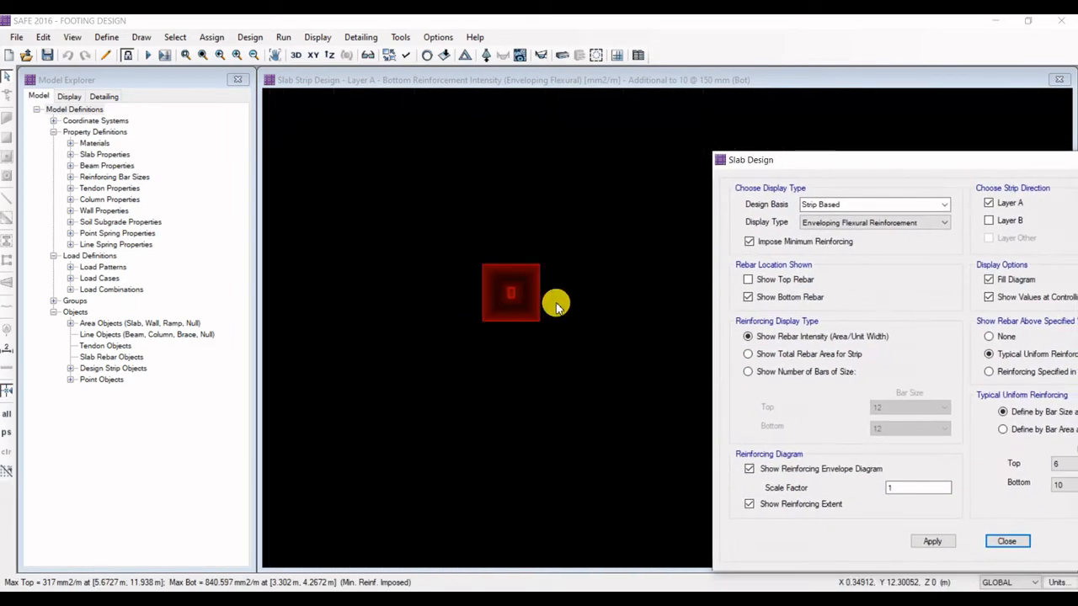
{"action": "scroll", "coordinate": [555, 304], "scroll_direction": "up", "scroll_amount": 4}
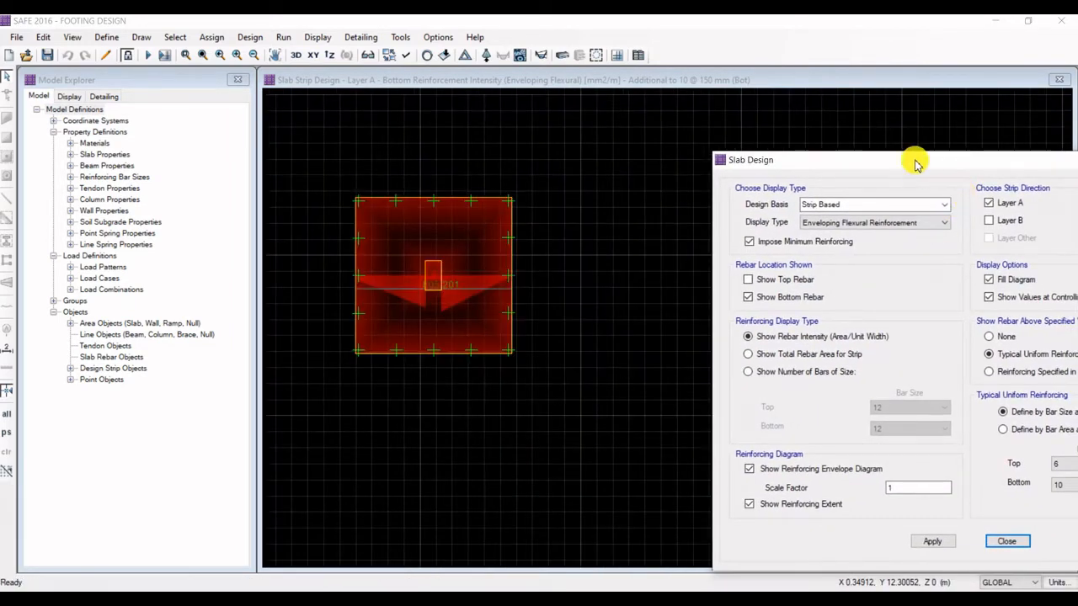
{"action": "left_click_drag", "start_coordinate": [917, 163], "coordinate": [791, 100]}
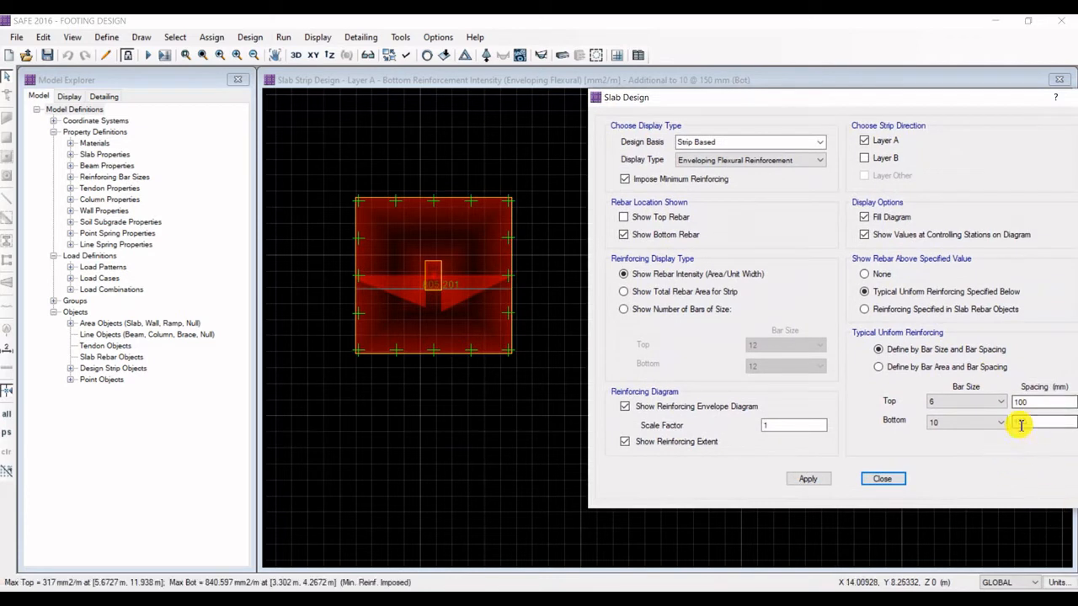
{"action": "left_click", "coordinate": [807, 479]}
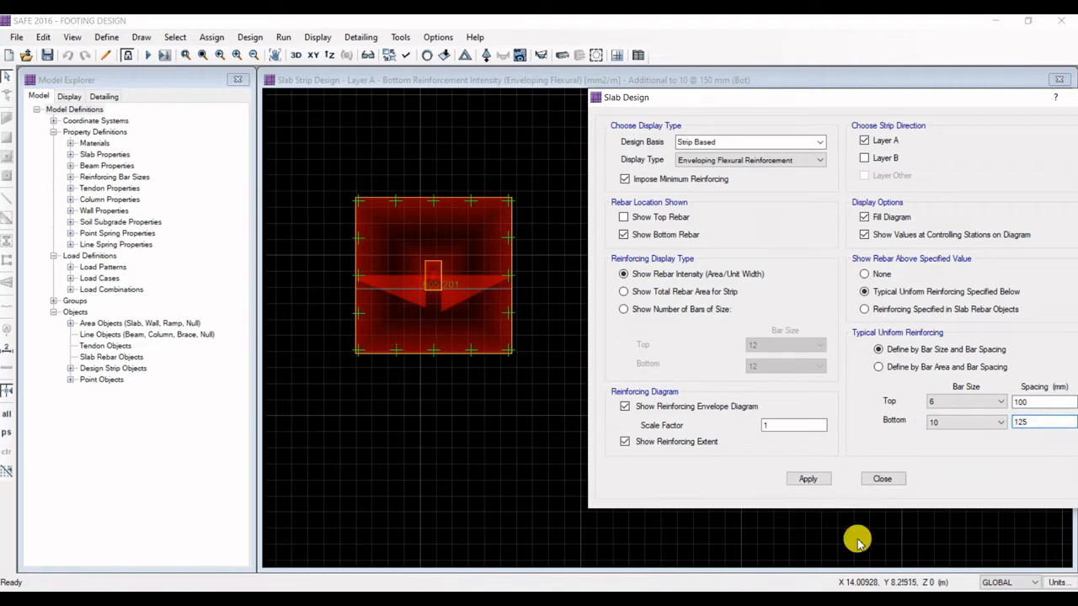
{"action": "left_click", "coordinate": [821, 480]}
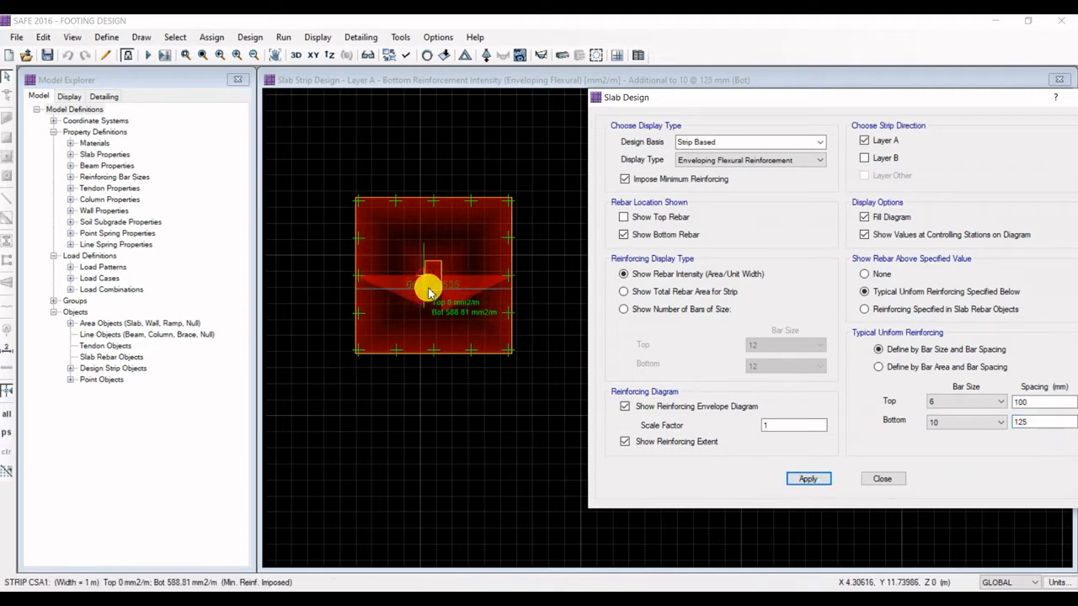
Check the isolated footing's bottom reinforcement diagram, close the Slab Design settings and show all objects again.
{"action": "scroll", "coordinate": [424, 289], "scroll_direction": "up", "scroll_amount": 1}
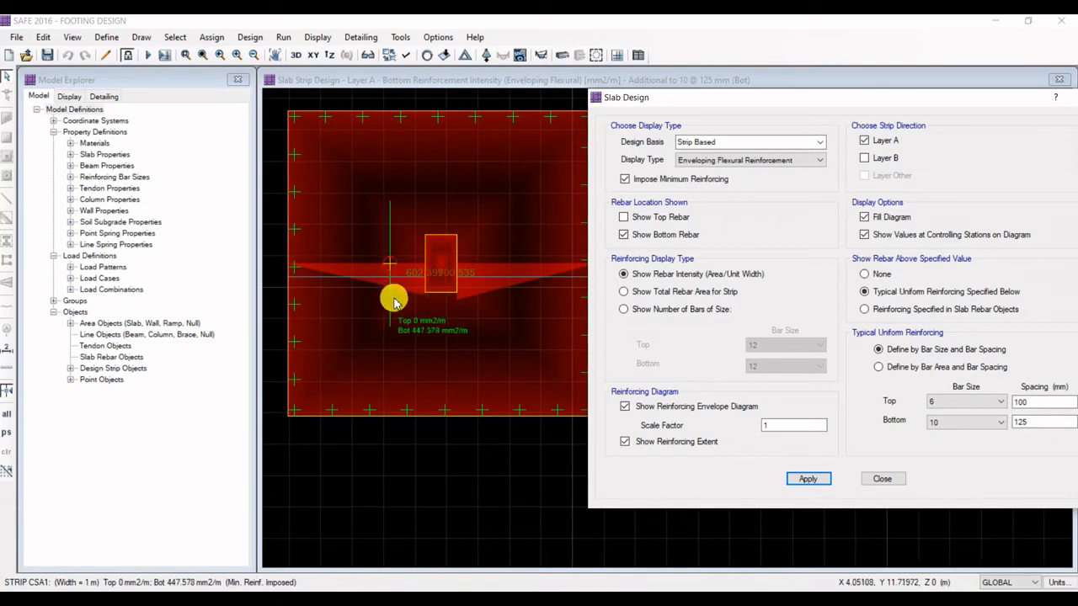
{"action": "scroll", "coordinate": [392, 298], "scroll_direction": "down", "scroll_amount": 1}
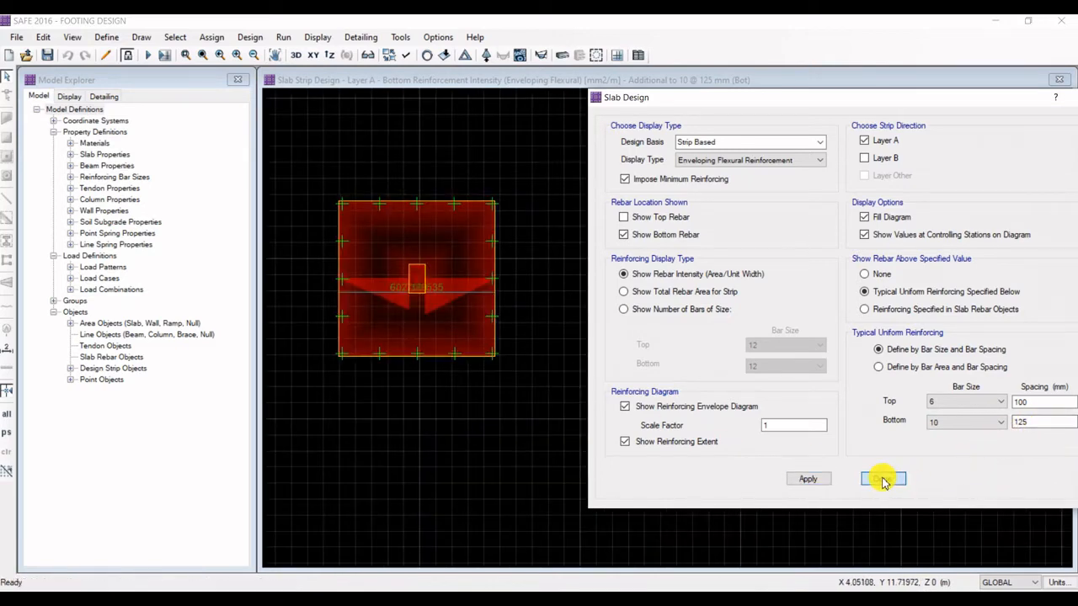
{"action": "left_click", "coordinate": [882, 480]}
{"action": "right_click", "coordinate": [715, 274]}
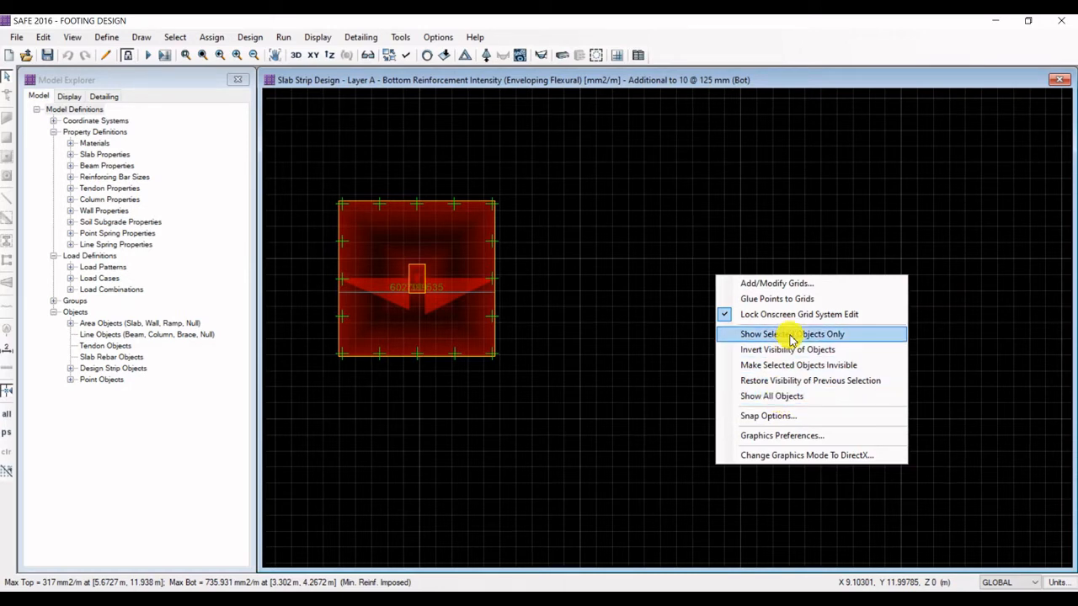
{"action": "left_click", "coordinate": [783, 400]}
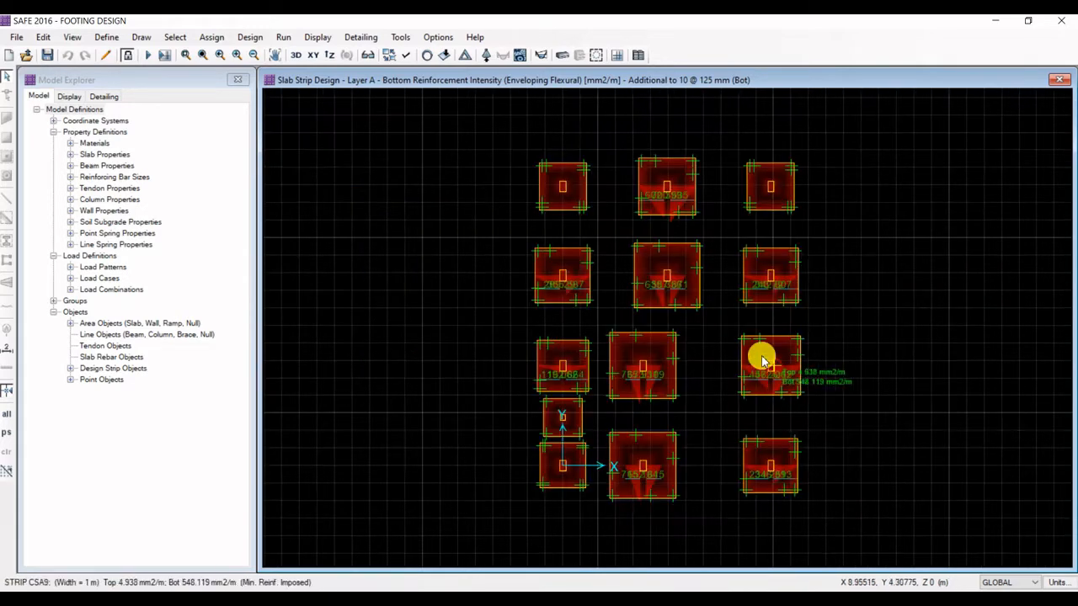
{"action": "scroll", "coordinate": [564, 160], "scroll_direction": "up", "scroll_amount": 3}
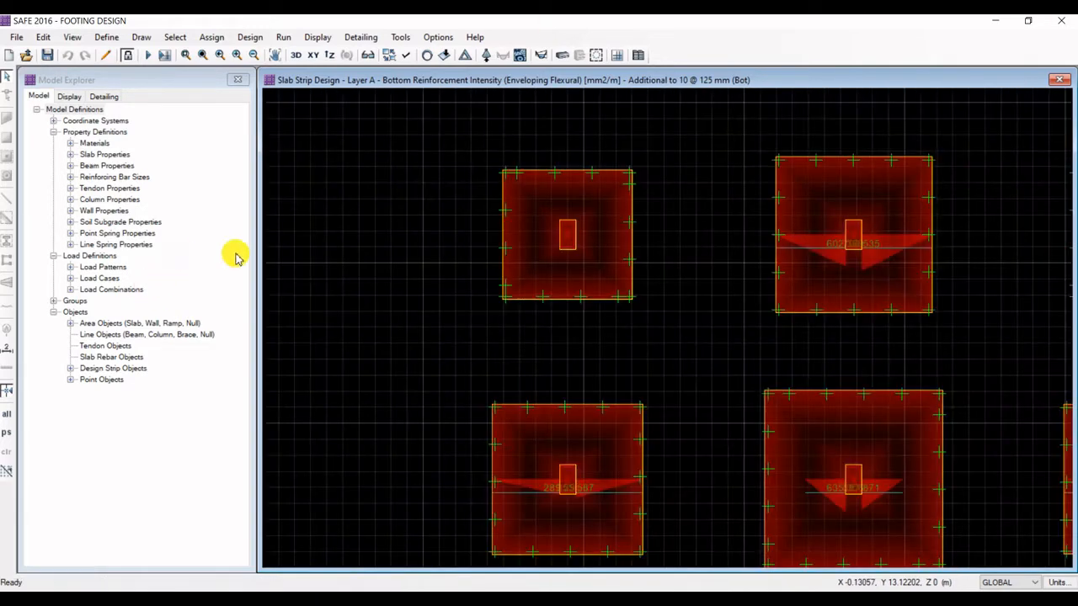
{"action": "scroll", "coordinate": [547, 168], "scroll_direction": "up", "scroll_amount": 2}
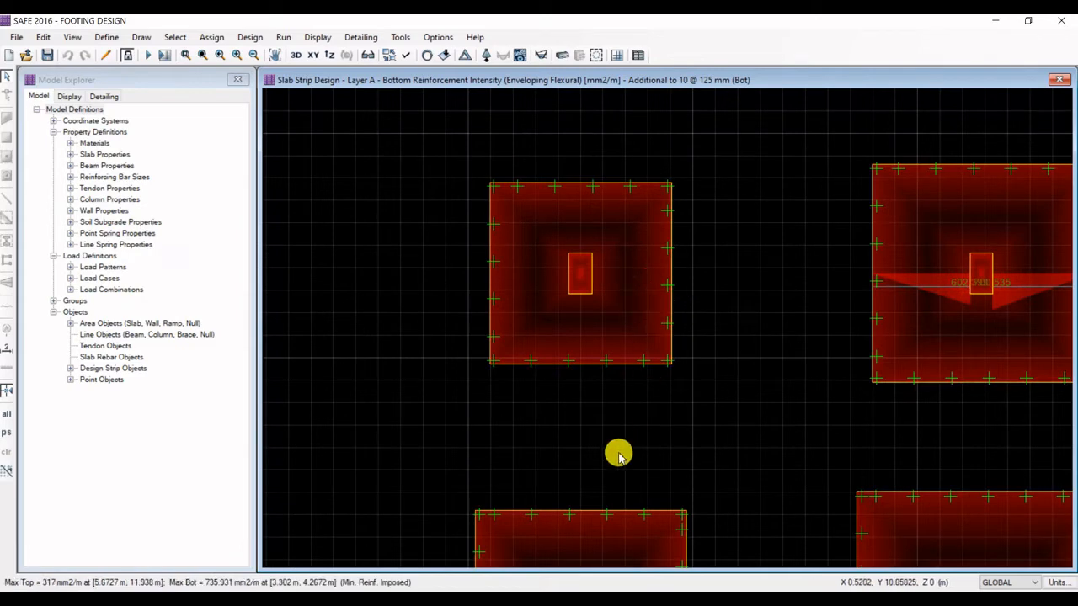
{"action": "scroll", "coordinate": [475, 279], "scroll_direction": "down", "scroll_amount": 3}
{"action": "scroll", "coordinate": [594, 168], "scroll_direction": "down", "scroll_amount": 3}
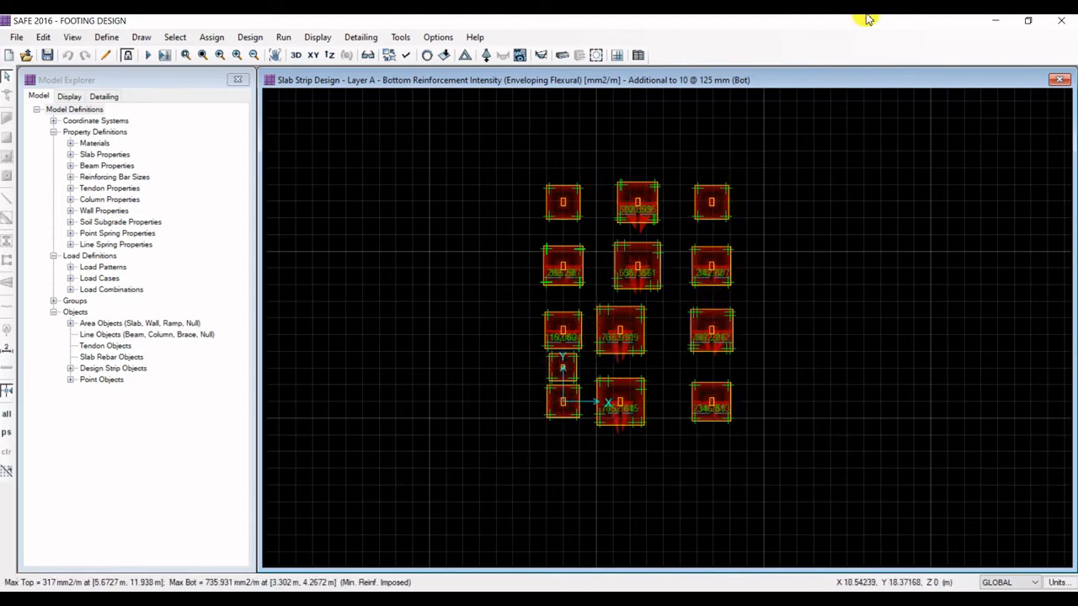
Switch to AutoCAD and copy the F1 group label into the empty row directly below it in the footing schedule.
{"action": "left_click", "coordinate": [998, 20]}
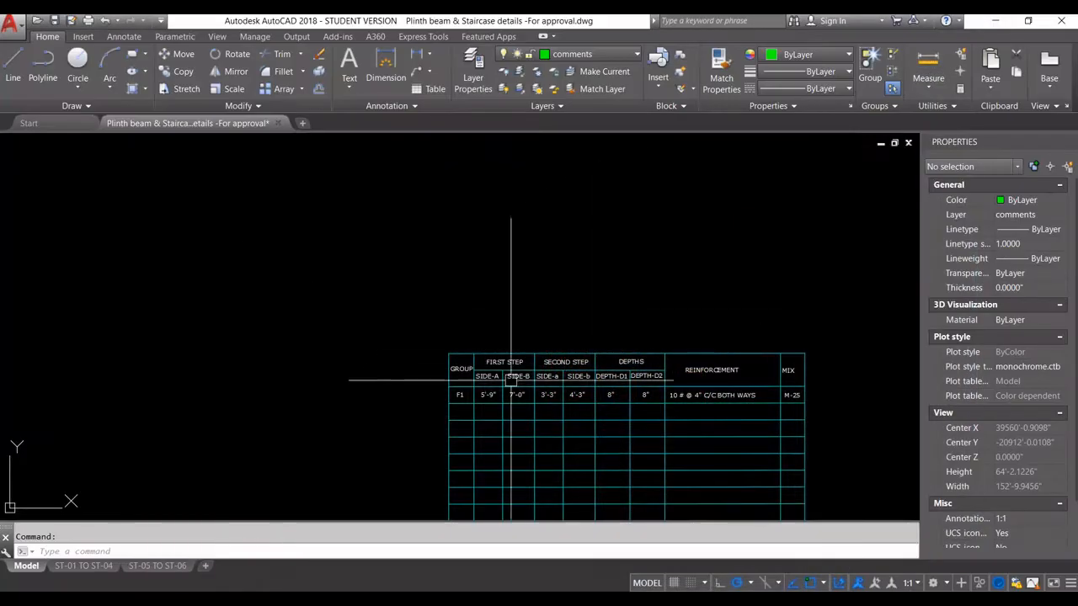
{"action": "scroll", "coordinate": [486, 354], "scroll_direction": "up", "scroll_amount": 3}
{"action": "left_click", "coordinate": [429, 311]}
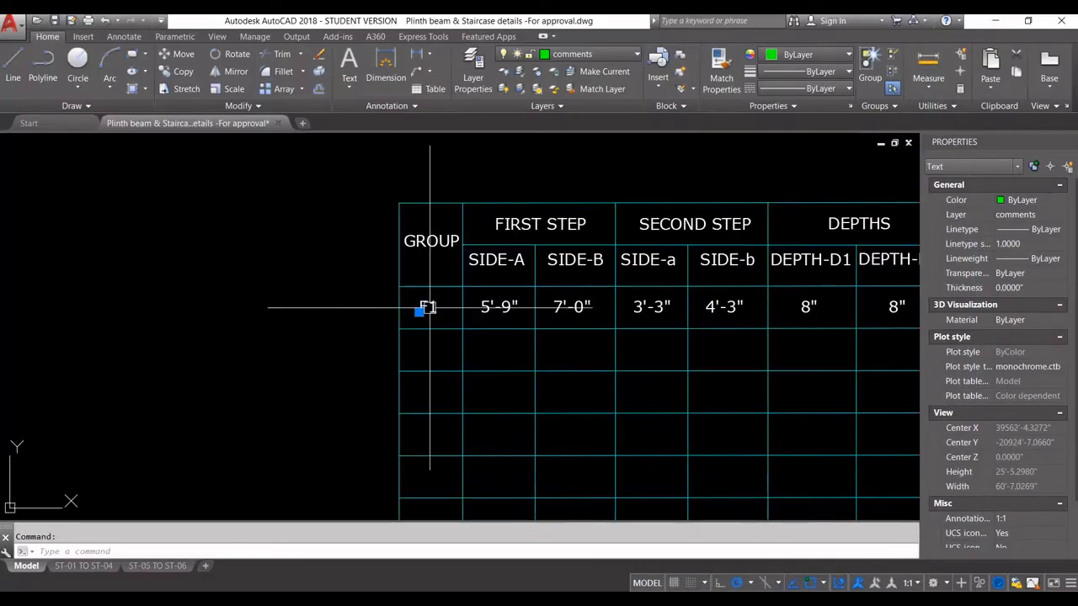
{"action": "scroll", "coordinate": [426, 336], "scroll_direction": "up", "scroll_amount": 2}
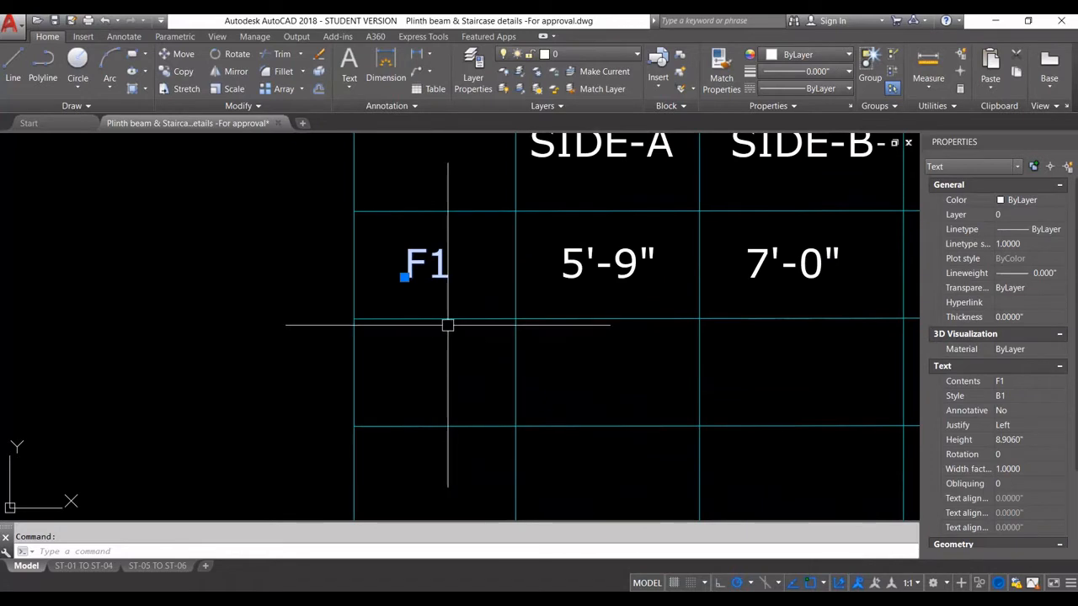
{"action": "type", "text": "co"}
{"action": "key", "text": "Return"}
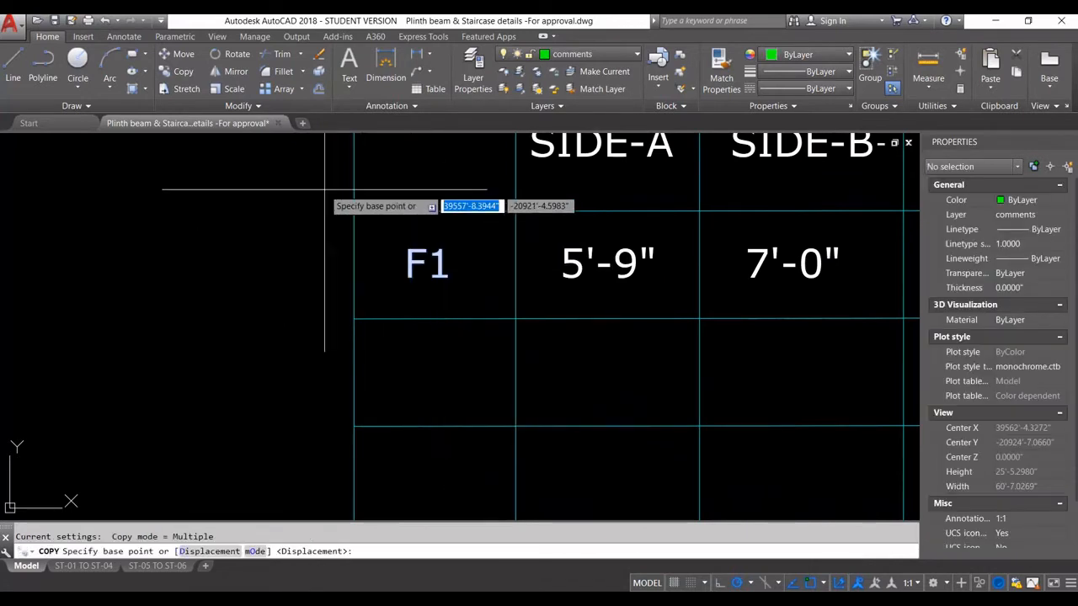
{"action": "left_click", "coordinate": [355, 211]}
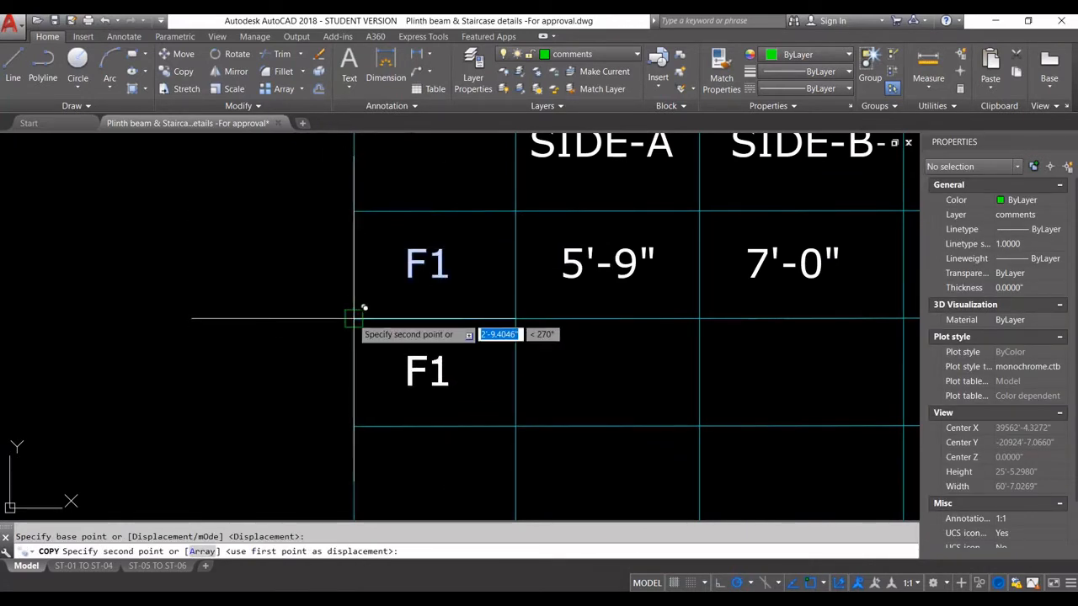
{"action": "left_click", "coordinate": [355, 318]}
{"action": "key", "text": "Escape"}
Change the copied group label in the second schedule row to F2.
{"action": "left_click", "coordinate": [445, 373]}
{"action": "double_click", "coordinate": [444, 374]}
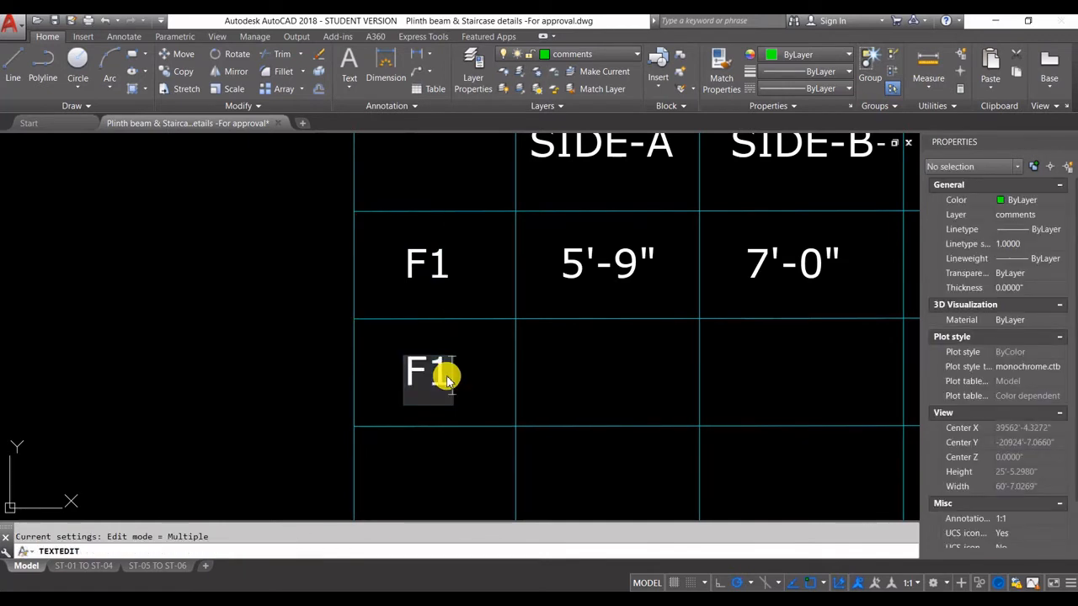
{"action": "left_click", "coordinate": [553, 358]}
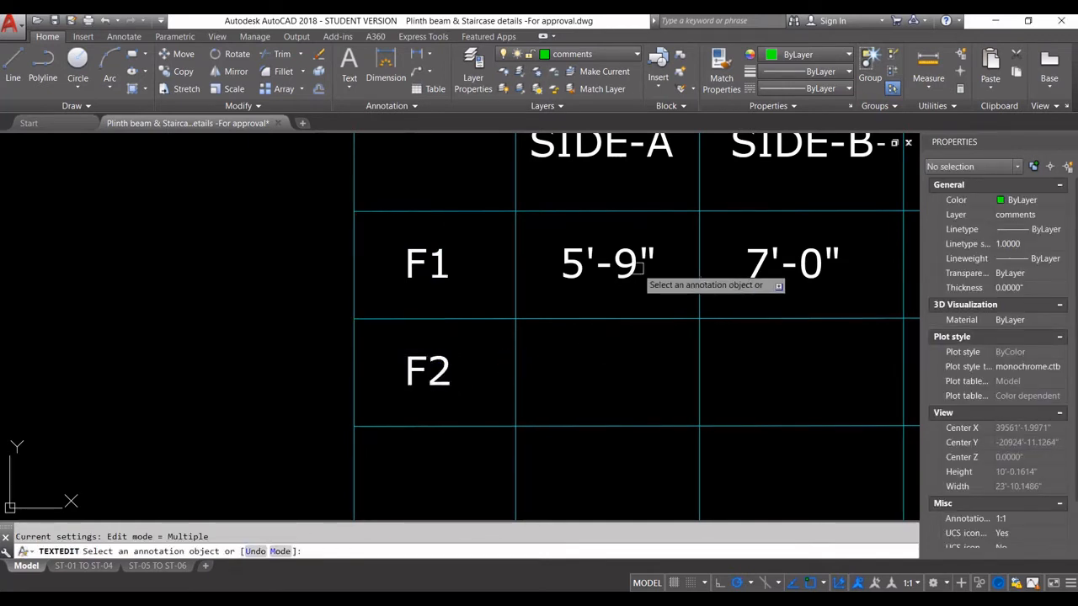
{"action": "scroll", "coordinate": [613, 283], "scroll_direction": "down", "scroll_amount": 4}
{"action": "key", "text": "Escape"}
{"action": "middle_click_drag", "start_coordinate": [626, 301], "coordinate": [524, 283]}
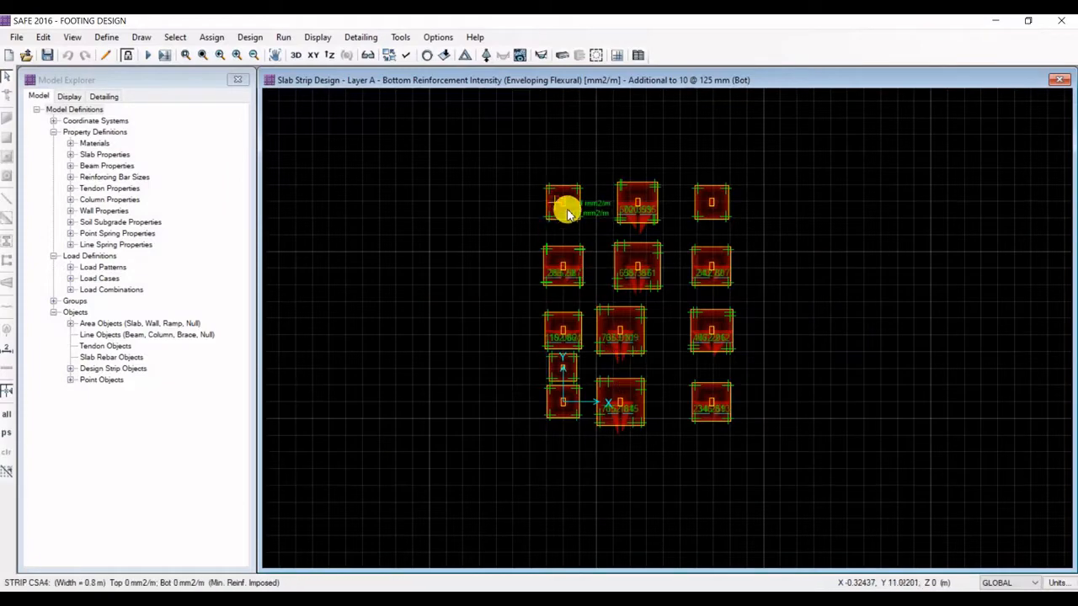
Return to SAFE, examine the first footing of the uppermost row and review the F1 bottom bar note in Notepad.
{"action": "scroll", "coordinate": [563, 202], "scroll_direction": "up", "scroll_amount": 3}
{"action": "scroll", "coordinate": [556, 181], "scroll_direction": "up", "scroll_amount": 1}
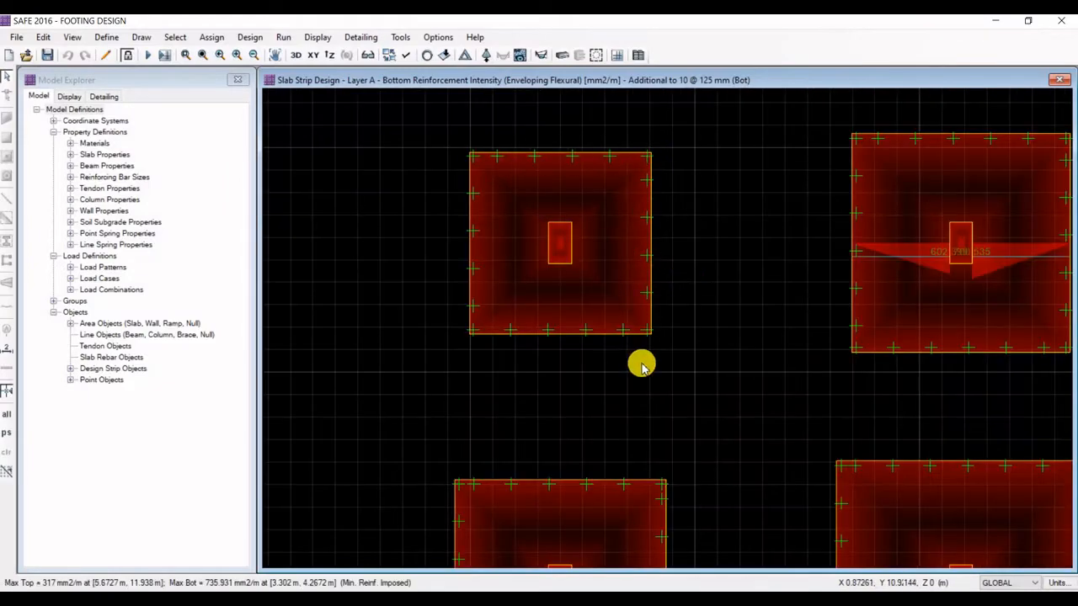
{"action": "scroll", "coordinate": [627, 361], "scroll_direction": "down", "scroll_amount": 2}
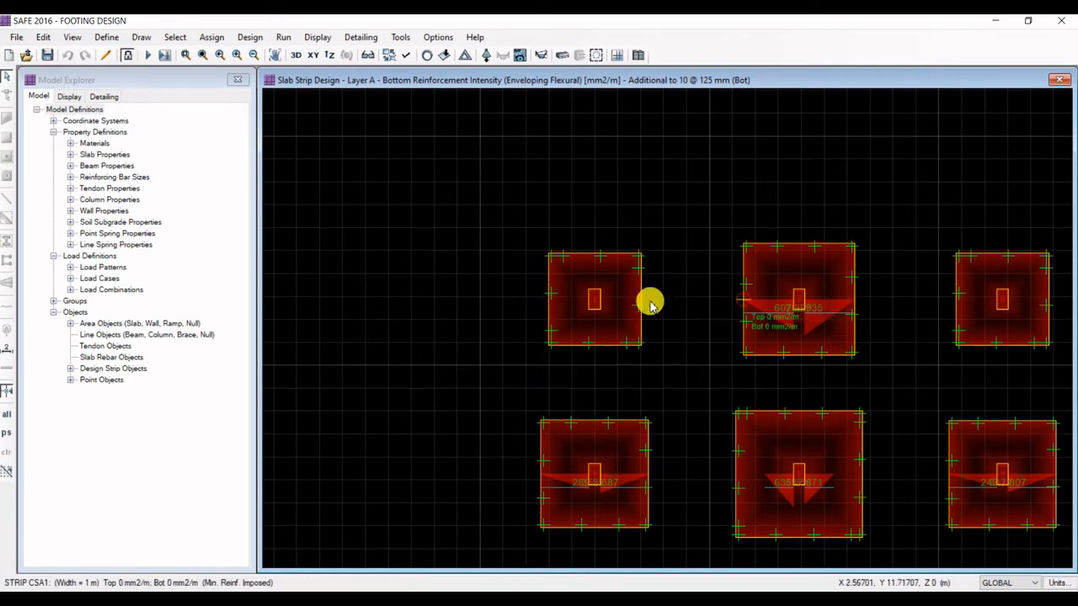
{"action": "scroll", "coordinate": [649, 301], "scroll_direction": "down", "scroll_amount": 2}
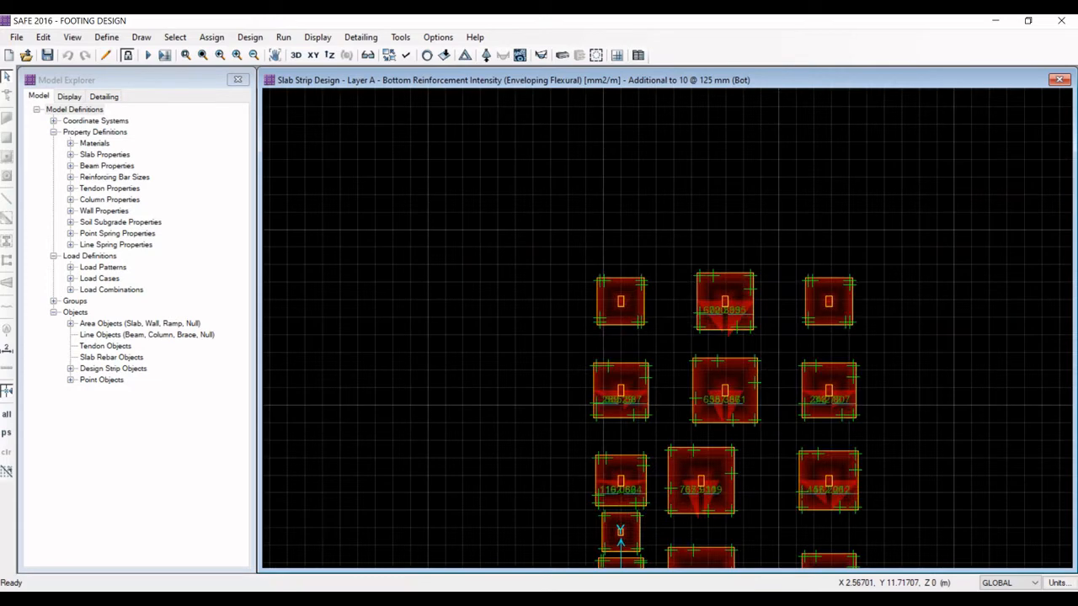
{"action": "key", "text": "alt+Tab"}
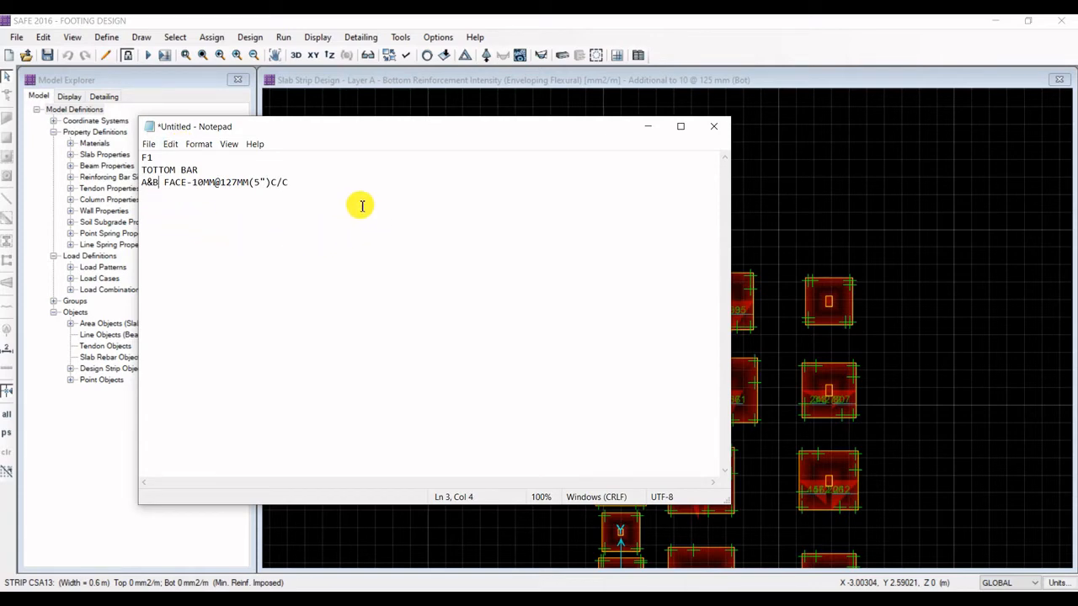
{"action": "left_click", "coordinate": [649, 127]}
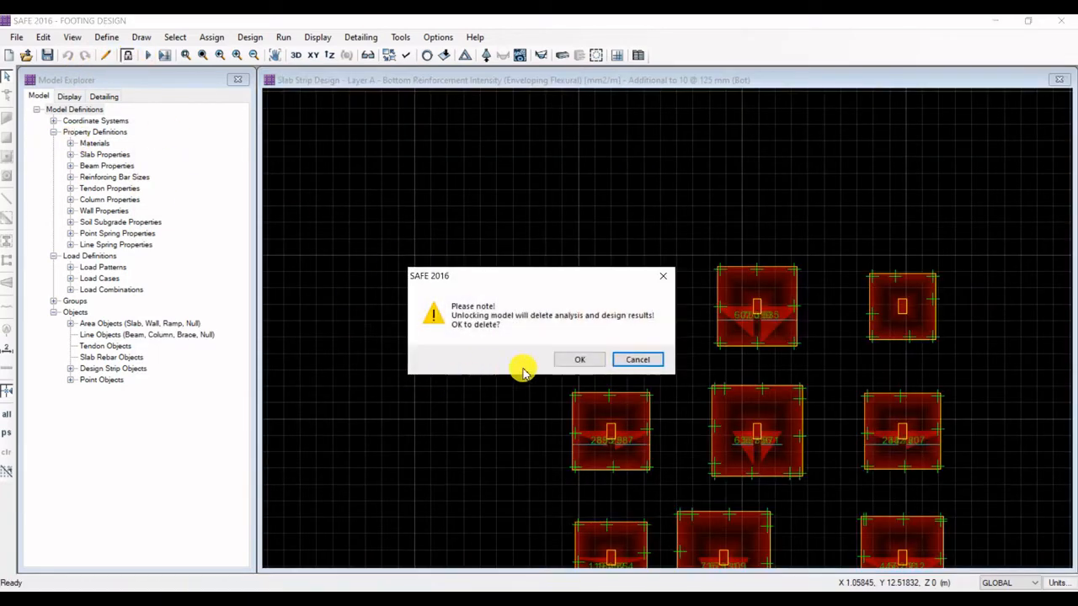
Unlock the model, accepting the deletion of the analysis and design results.
{"action": "left_click", "coordinate": [576, 362]}
{"action": "scroll", "coordinate": [668, 320], "scroll_direction": "up", "scroll_amount": 3}
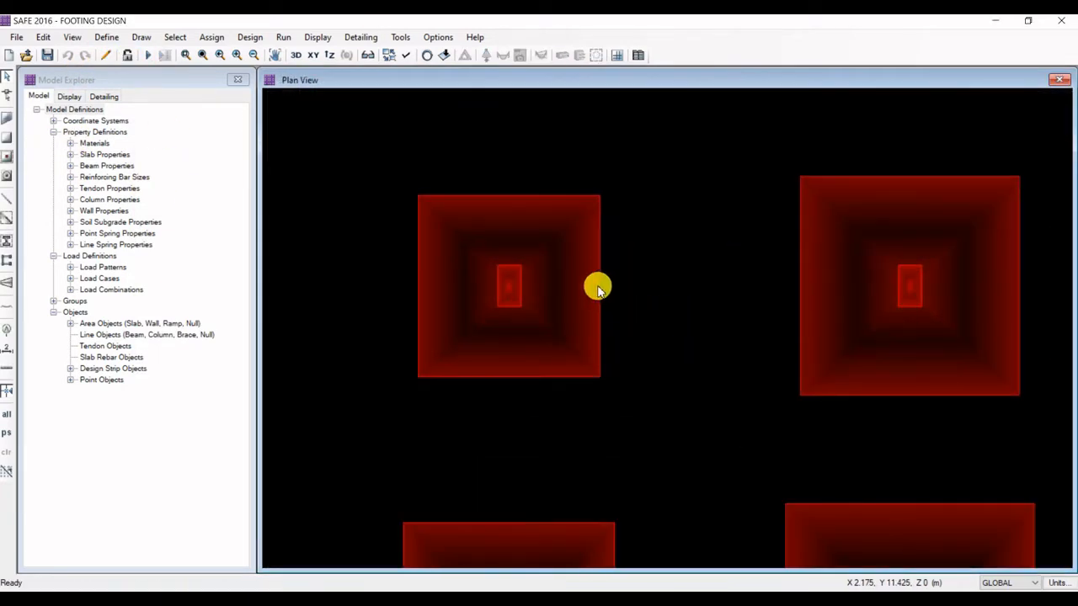
{"action": "scroll", "coordinate": [598, 286], "scroll_direction": "down", "scroll_amount": 1}
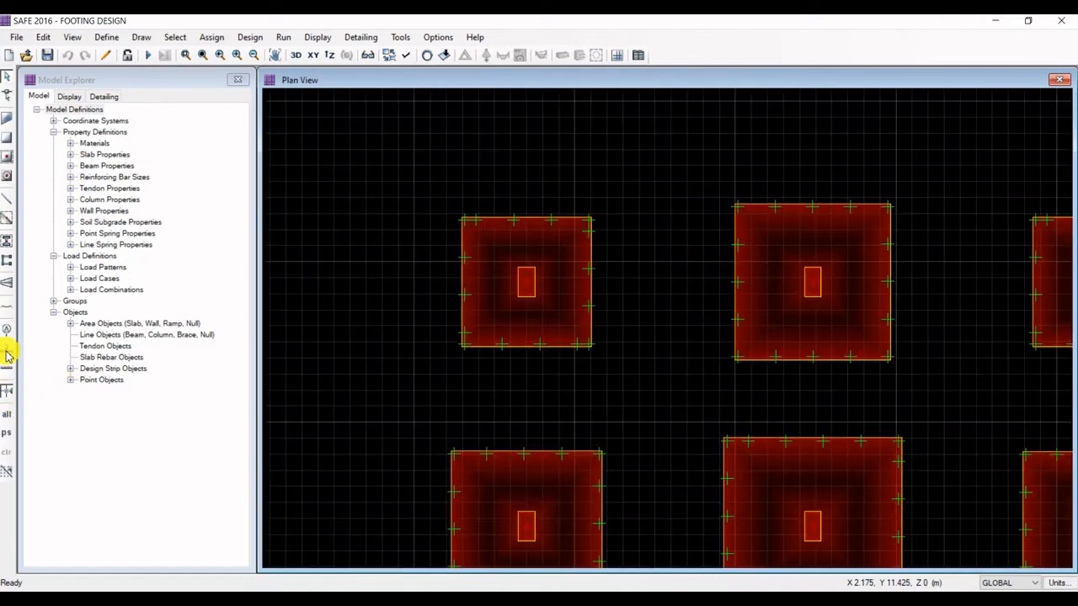
Draw parallel dimension lines along the upper and right edges of the first footing in the uppermost row.
{"action": "left_click", "coordinate": [7, 354]}
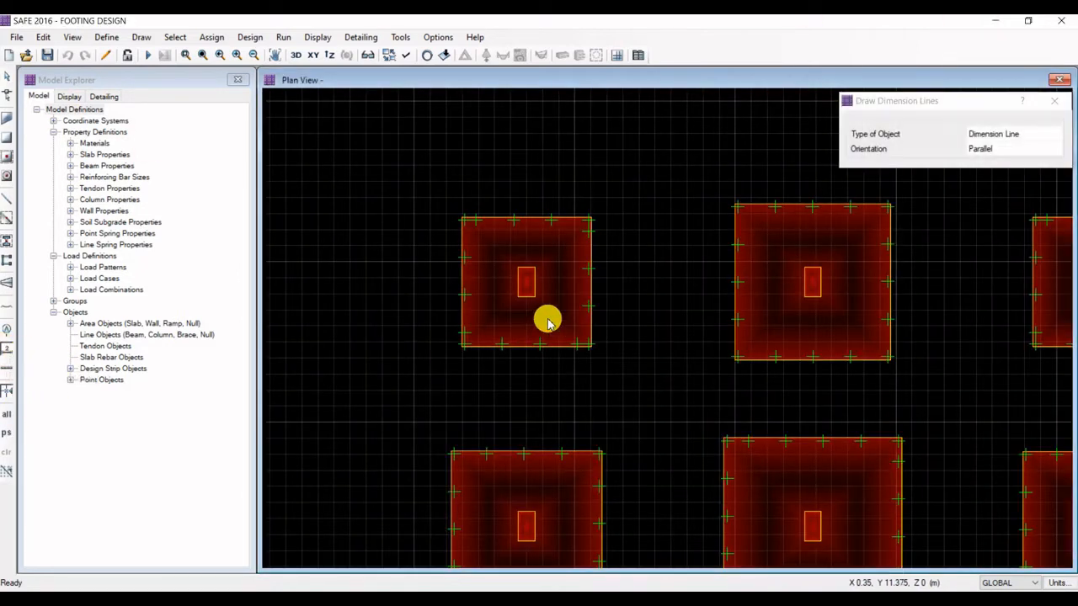
{"action": "left_click", "coordinate": [464, 219]}
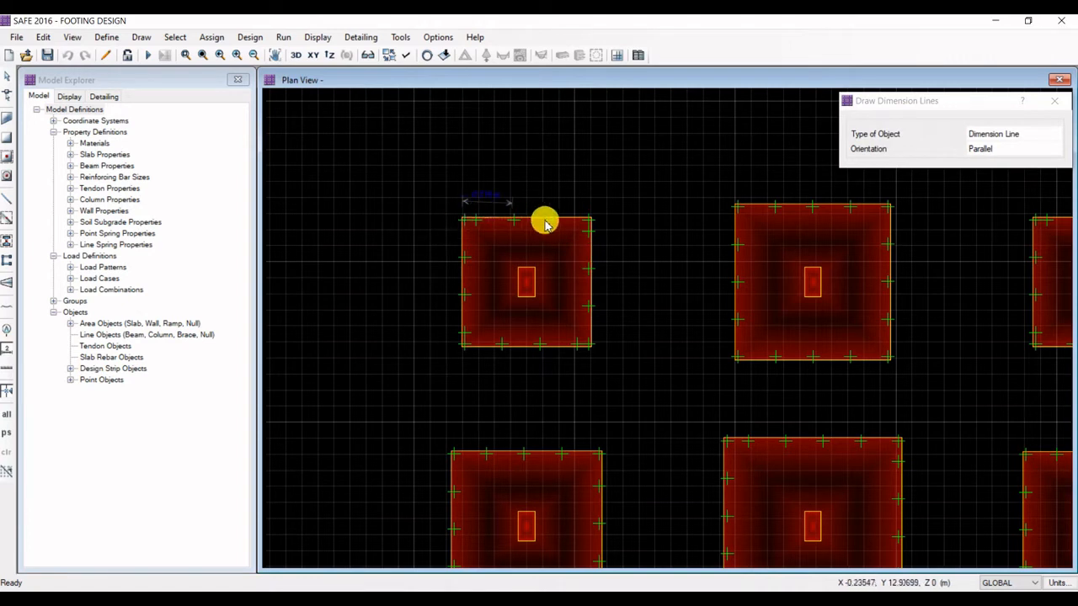
{"action": "left_click", "coordinate": [589, 218]}
{"action": "left_click", "coordinate": [587, 198]}
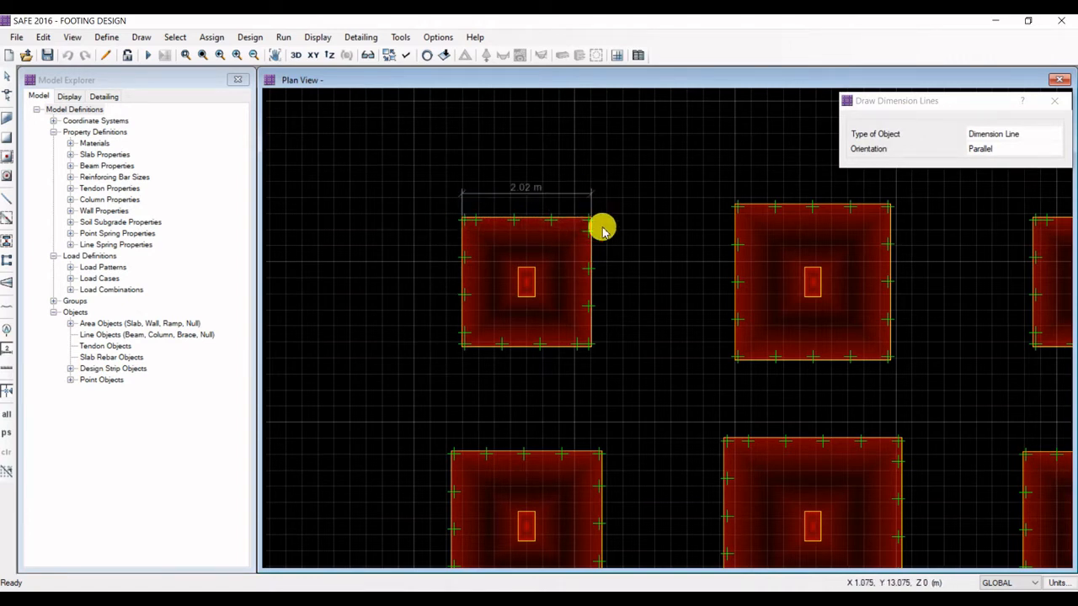
{"action": "left_click", "coordinate": [591, 221]}
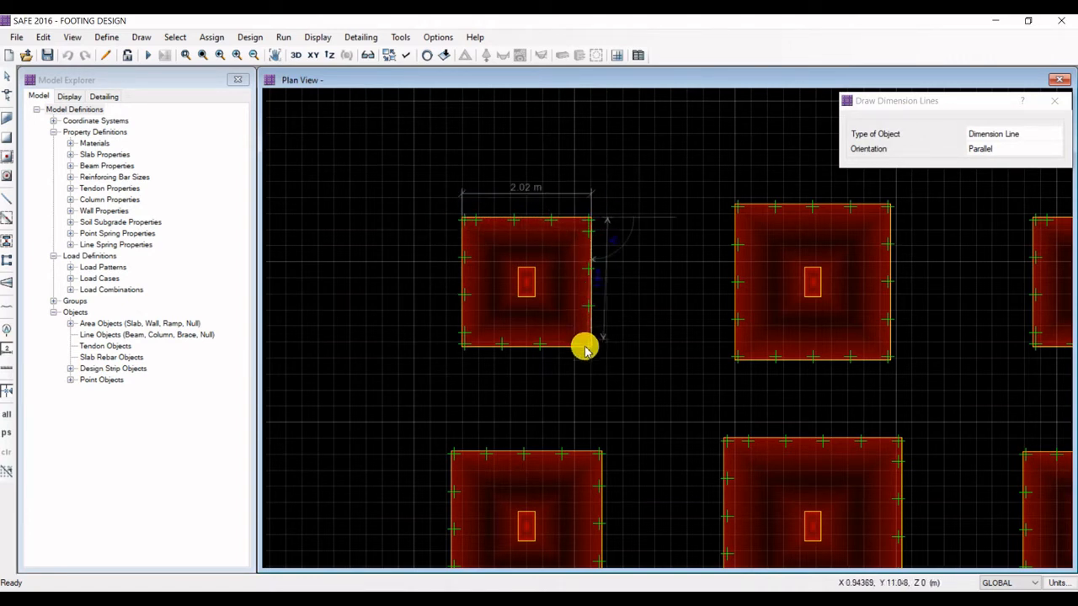
{"action": "left_click", "coordinate": [589, 346]}
{"action": "left_click", "coordinate": [619, 308]}
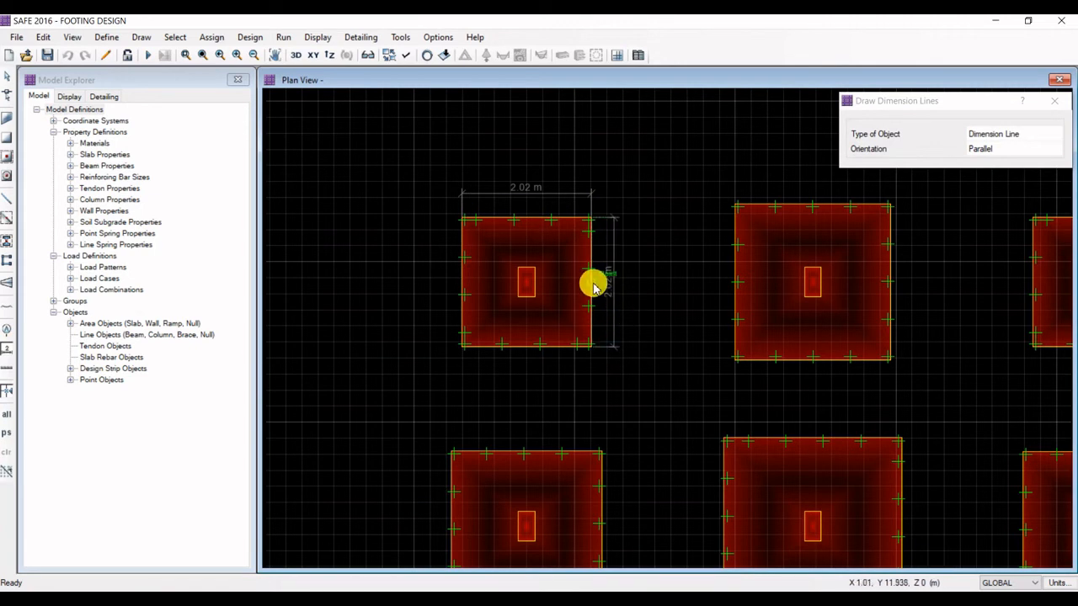
{"action": "scroll", "coordinate": [516, 183], "scroll_direction": "up", "scroll_amount": 1}
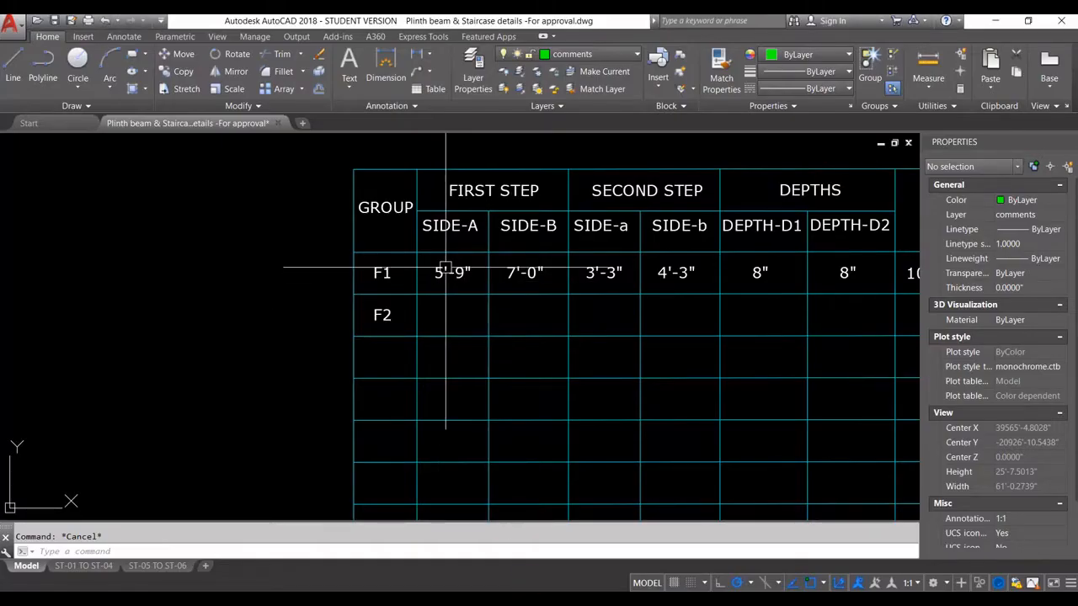
Switch to AutoCAD and set the First Step SIDE-A and SIDE-B values of footing F1 to 2.02.
{"action": "scroll", "coordinate": [490, 280], "scroll_direction": "down", "scroll_amount": 2}
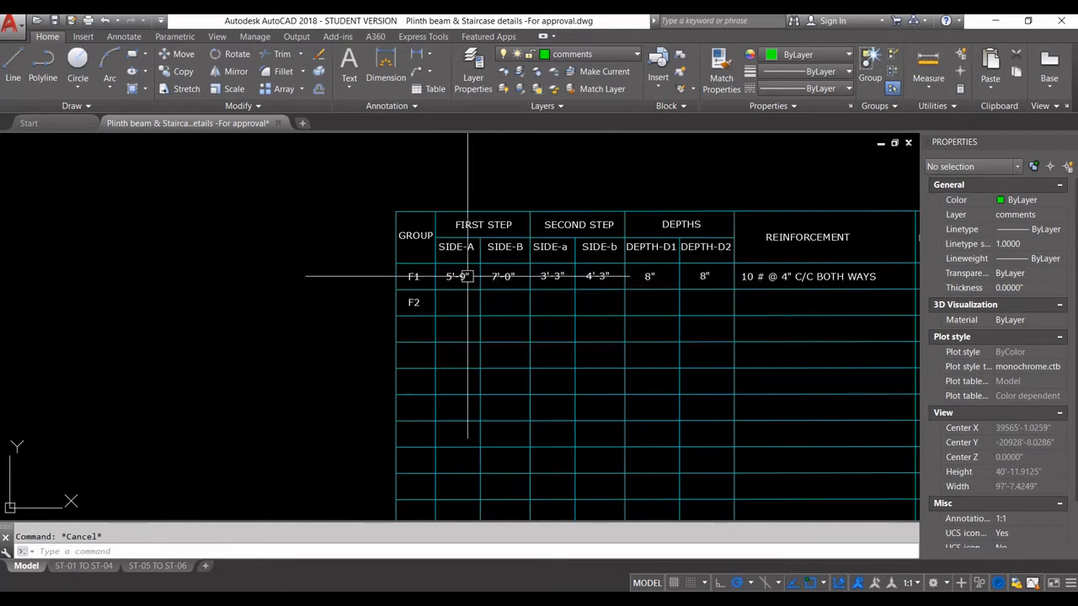
{"action": "scroll", "coordinate": [467, 276], "scroll_direction": "up", "scroll_amount": 4}
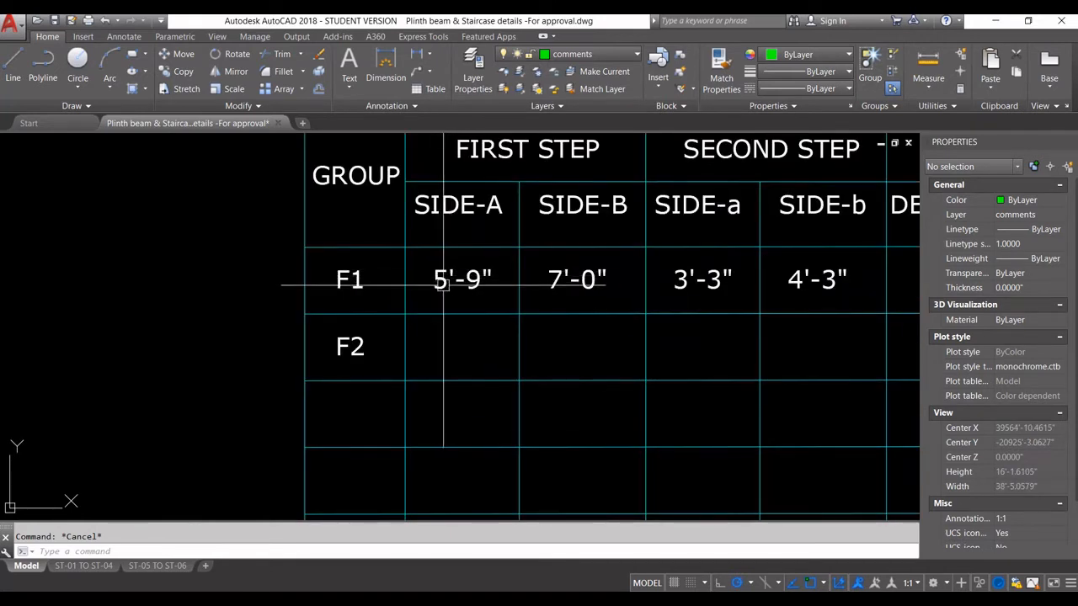
{"action": "double_click", "coordinate": [432, 284]}
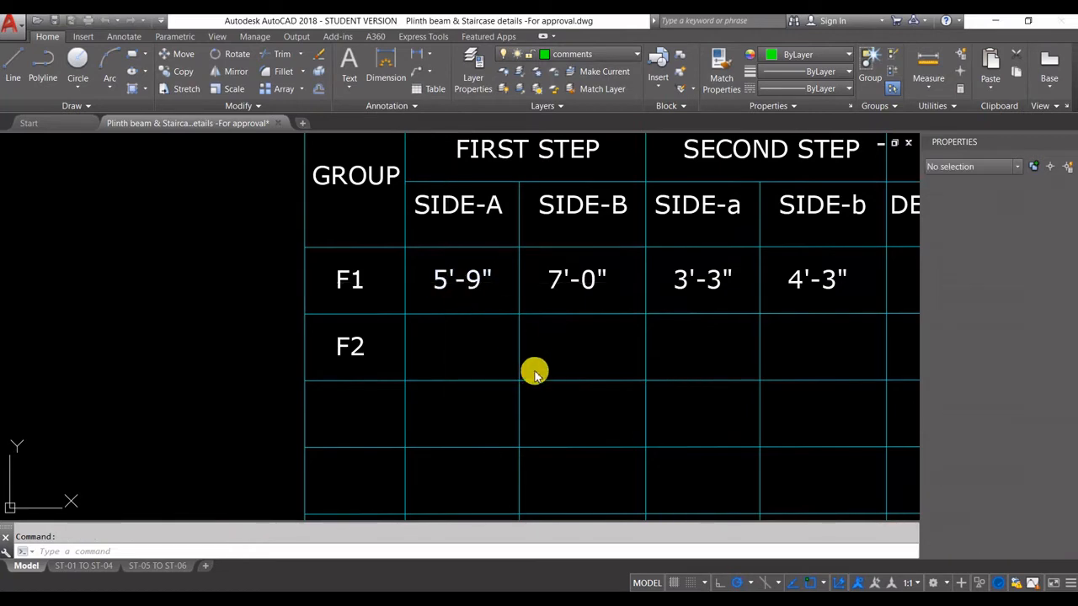
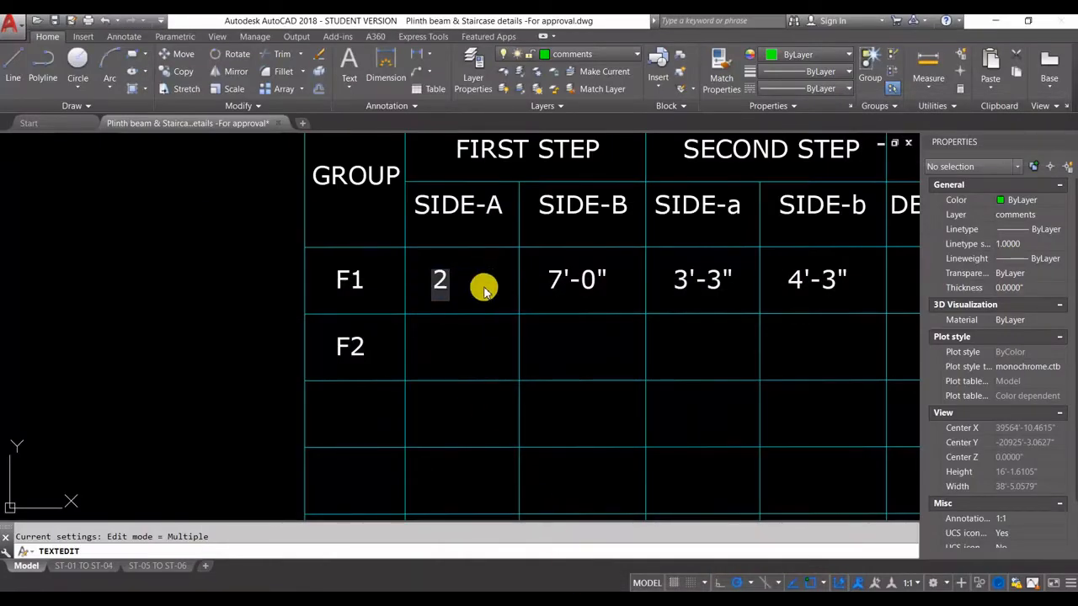
{"action": "left_click", "coordinate": [464, 329]}
{"action": "left_click", "coordinate": [587, 291]}
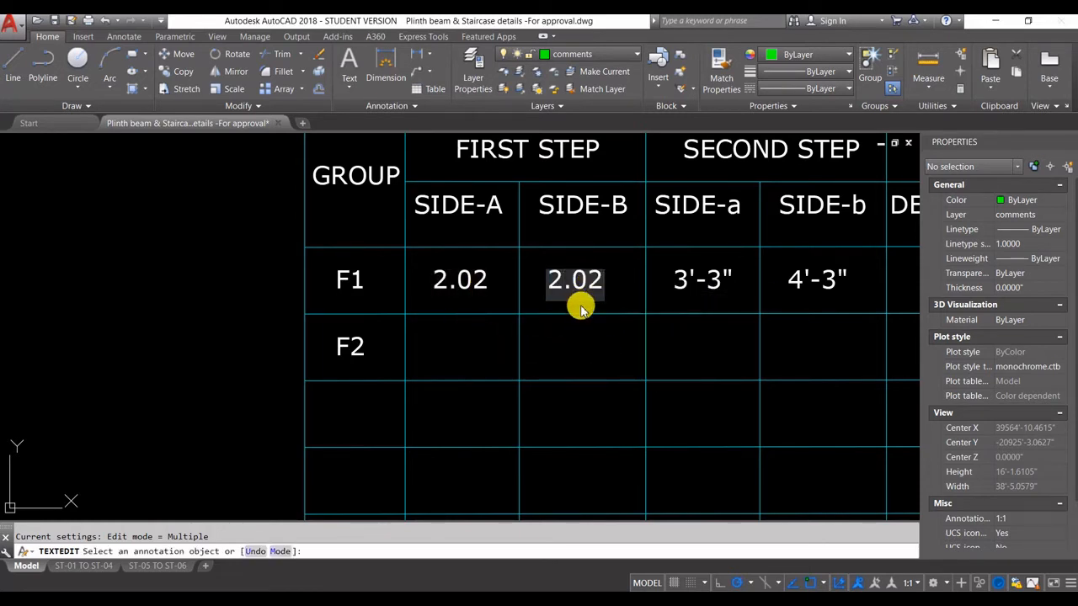
{"action": "left_click", "coordinate": [584, 350]}
{"action": "scroll", "coordinate": [494, 346], "scroll_direction": "down", "scroll_amount": 2}
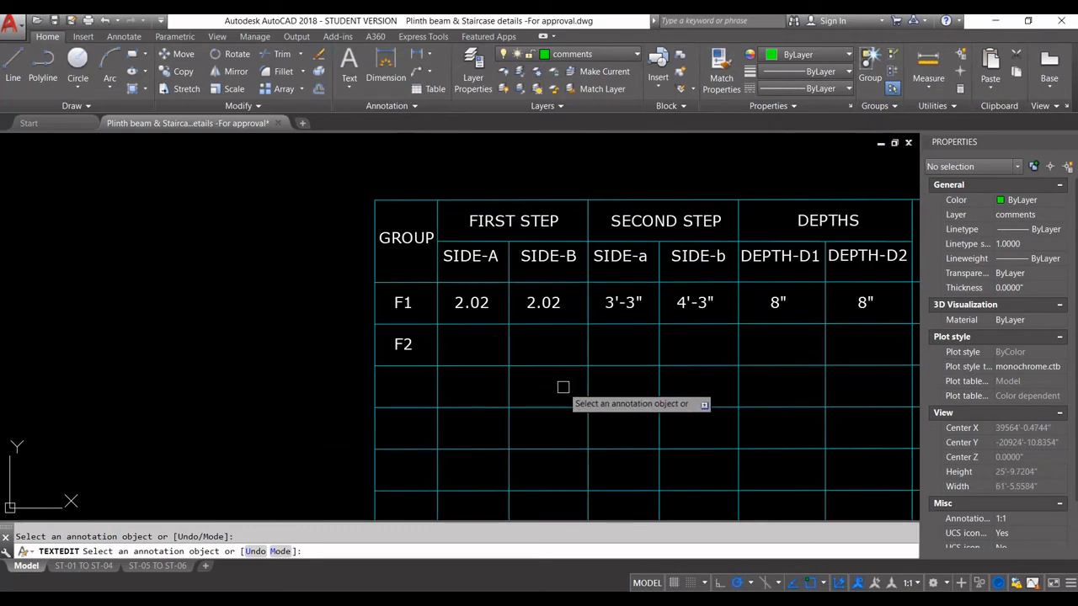
{"action": "key", "text": "Escape"}
{"action": "scroll", "coordinate": [598, 216], "scroll_direction": "up", "scroll_amount": 3}
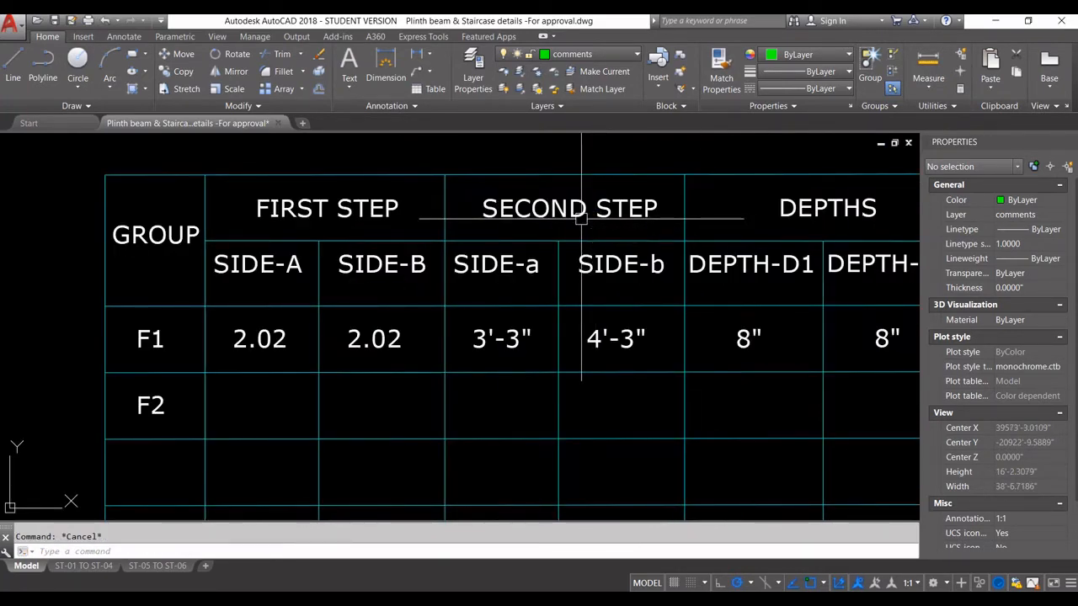
Erase the SECOND STEP heading, its SIDE-a and SIDE-b subheadings and both F1 values beneath them.
{"action": "type", "text": "e"}
{"action": "key", "text": "Return"}
{"action": "left_click", "coordinate": [582, 206]}
{"action": "left_click", "coordinate": [511, 268]}
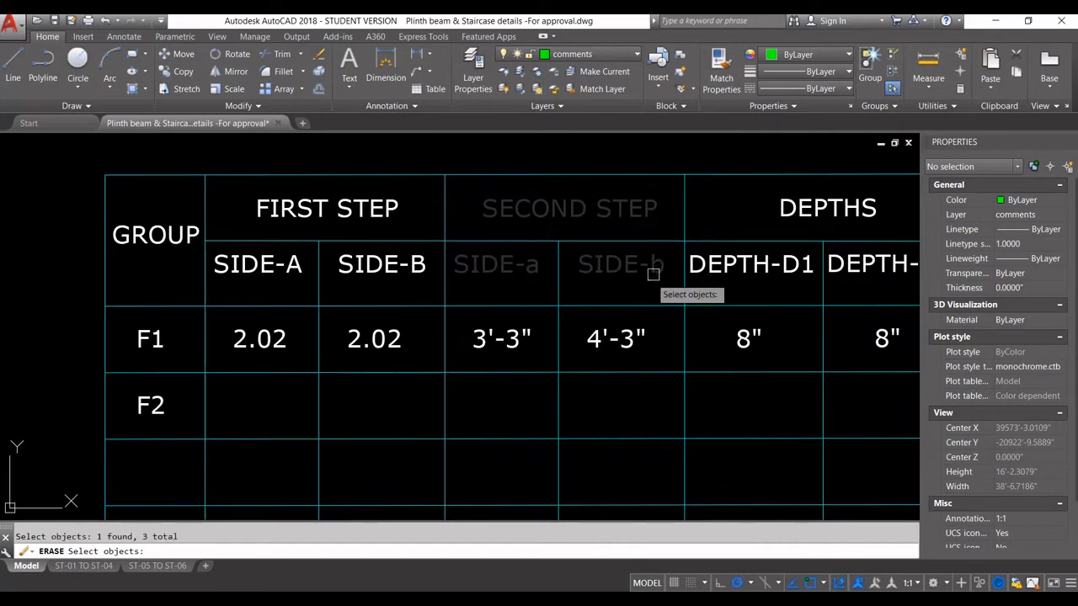
{"action": "left_click", "coordinate": [631, 338]}
{"action": "left_click", "coordinate": [517, 340]}
{"action": "key", "text": "Return"}
{"action": "scroll", "coordinate": [577, 270], "scroll_direction": "down", "scroll_amount": 3}
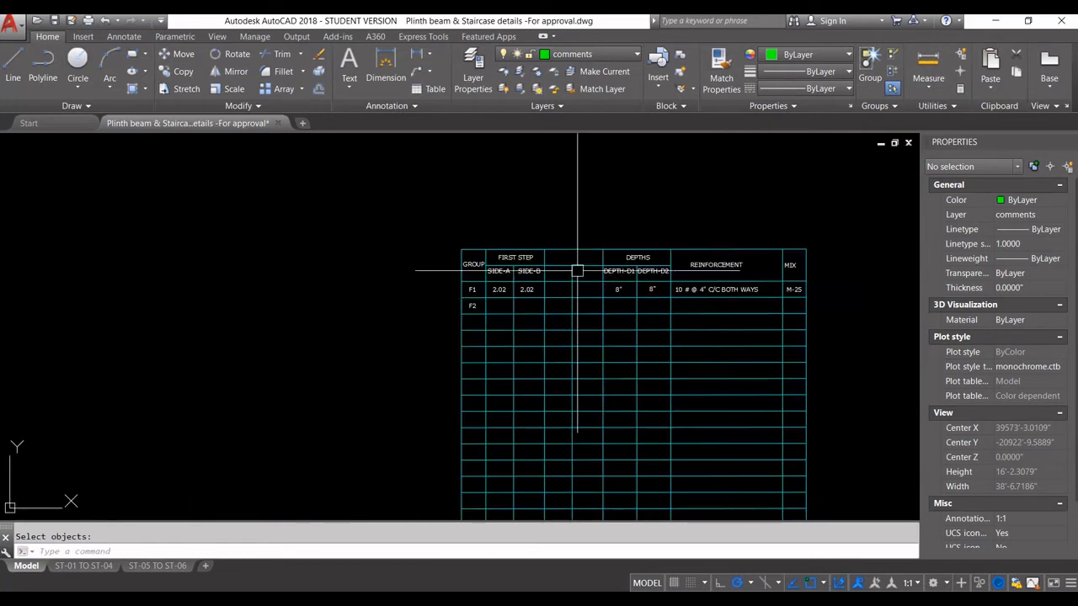
{"action": "middle_click_drag", "start_coordinate": [578, 322], "coordinate": [573, 277]}
{"action": "key", "text": "Escape"}
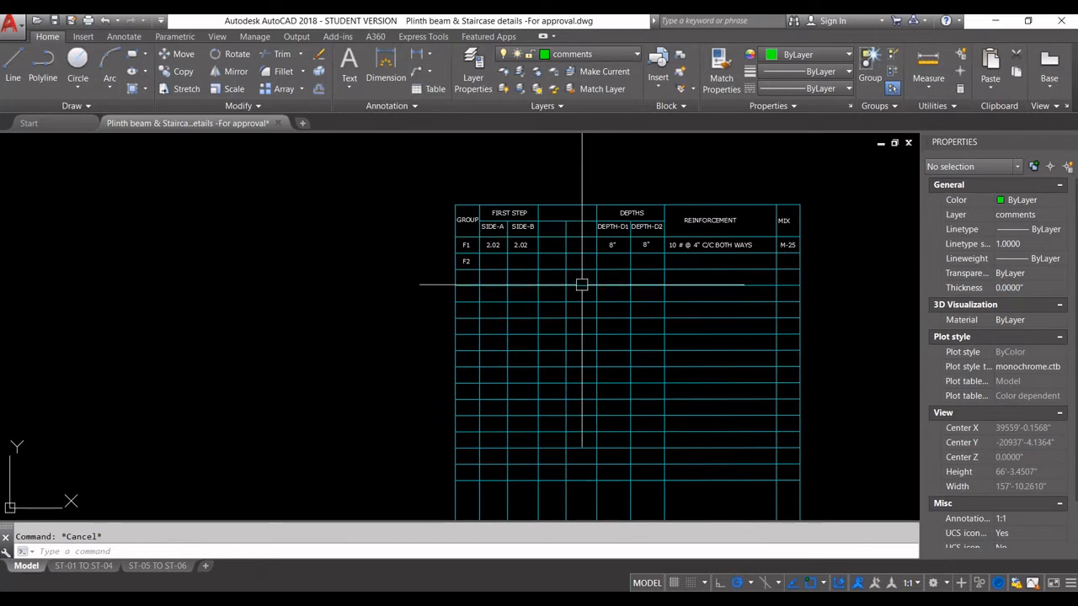
Trim the horizontal table lines between the two vertical borders of the emptied second-step column, down the full table height.
{"action": "key", "text": "Return"}
{"action": "scroll", "coordinate": [575, 221], "scroll_direction": "up", "scroll_amount": 4}
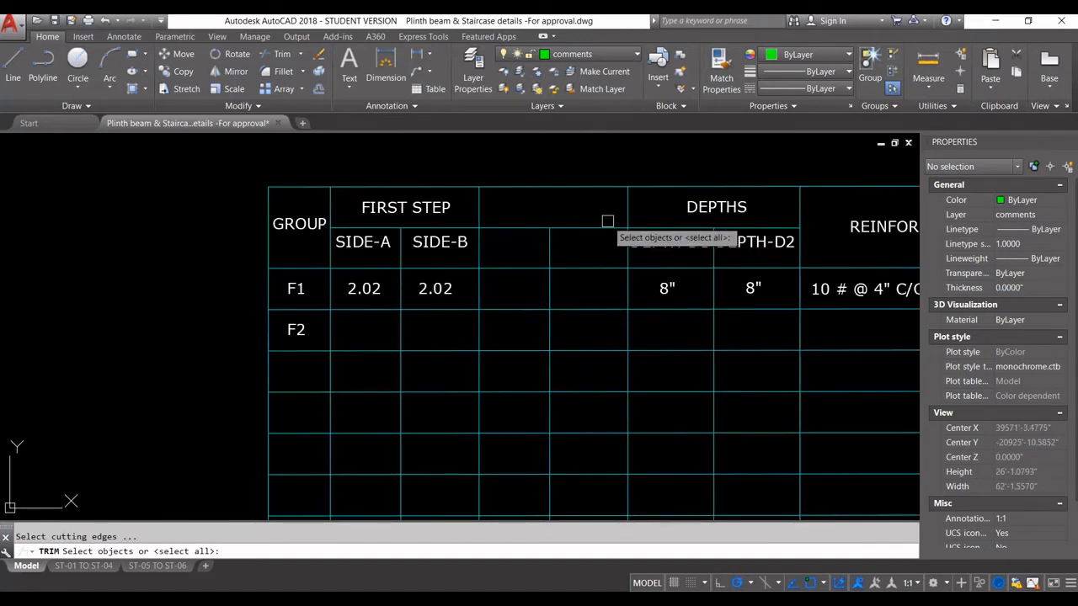
{"action": "left_click", "coordinate": [628, 211]}
{"action": "left_click", "coordinate": [477, 212]}
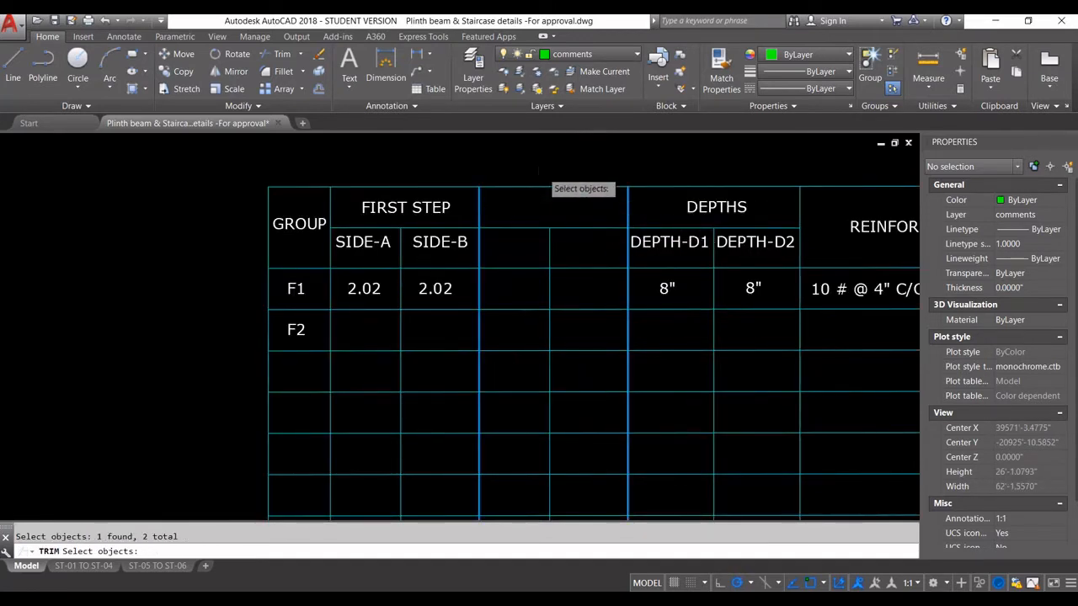
{"action": "scroll", "coordinate": [556, 184], "scroll_direction": "down", "scroll_amount": 4}
{"action": "key", "text": "Return"}
{"action": "scroll", "coordinate": [559, 333], "scroll_direction": "down", "scroll_amount": 4}
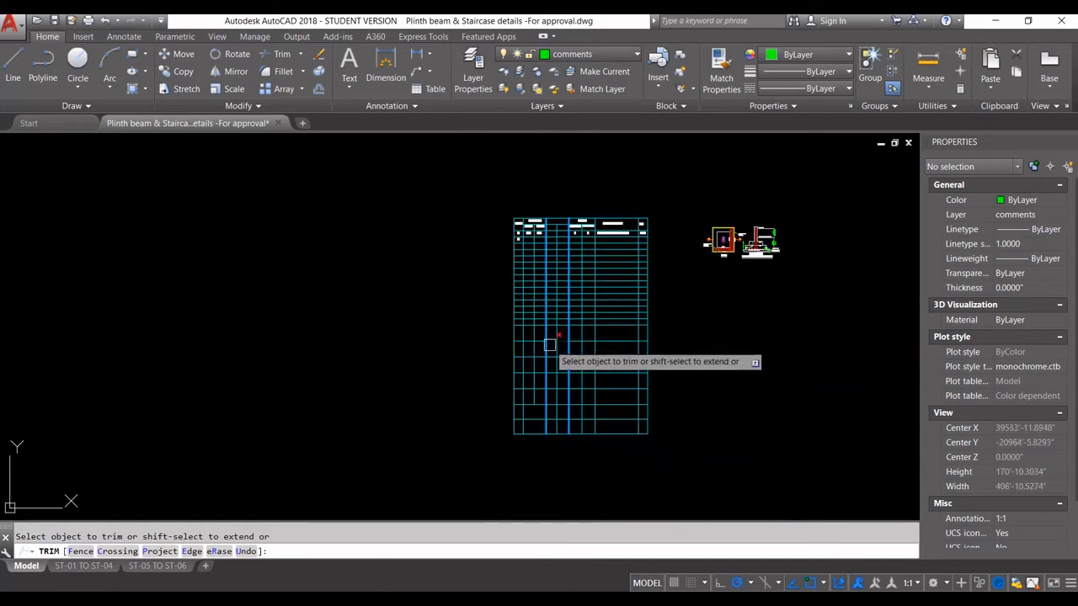
{"action": "left_click", "coordinate": [564, 438]}
{"action": "left_click", "coordinate": [561, 222]}
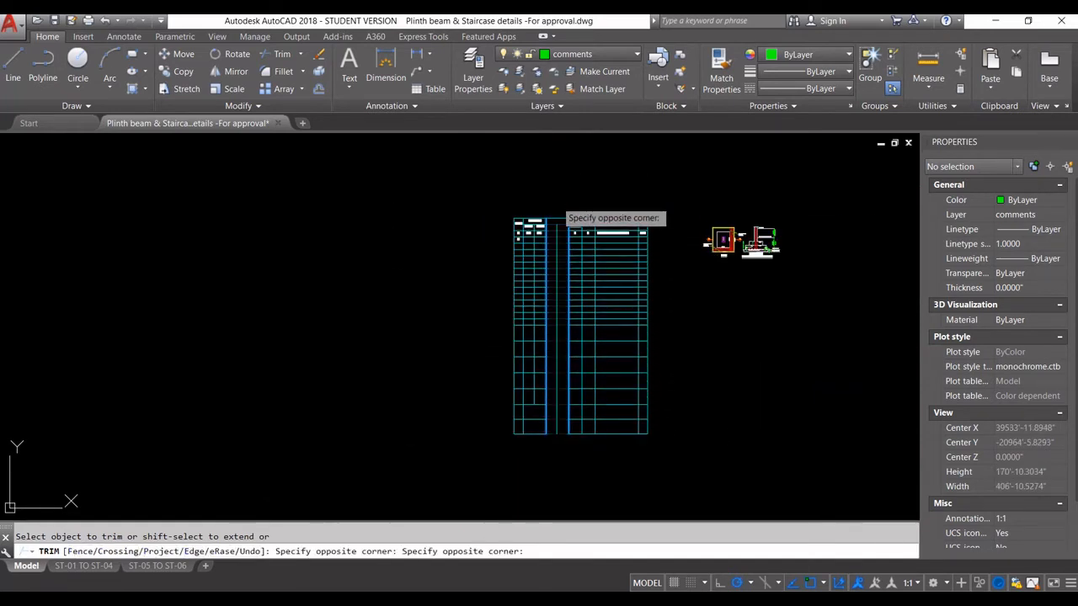
{"action": "key", "text": "Escape"}
{"action": "key", "text": "Escape"}
Erase the leftover vertical divider in the emptied column and the table's upper border line.
{"action": "scroll", "coordinate": [560, 224], "scroll_direction": "up", "scroll_amount": 4}
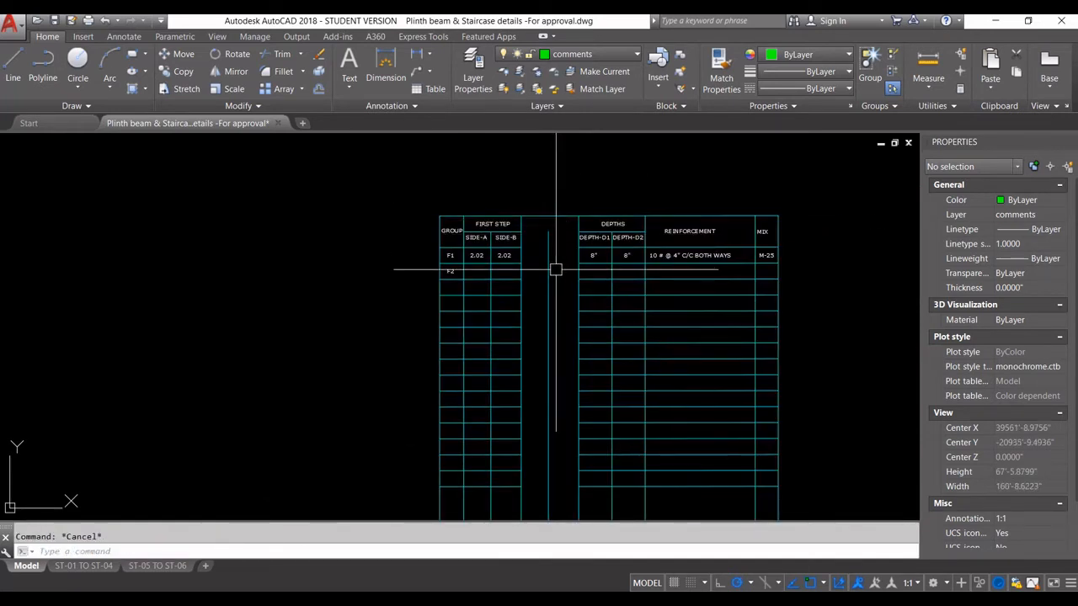
{"action": "type", "text": "e"}
{"action": "key", "text": "Return"}
{"action": "left_click", "coordinate": [551, 276]}
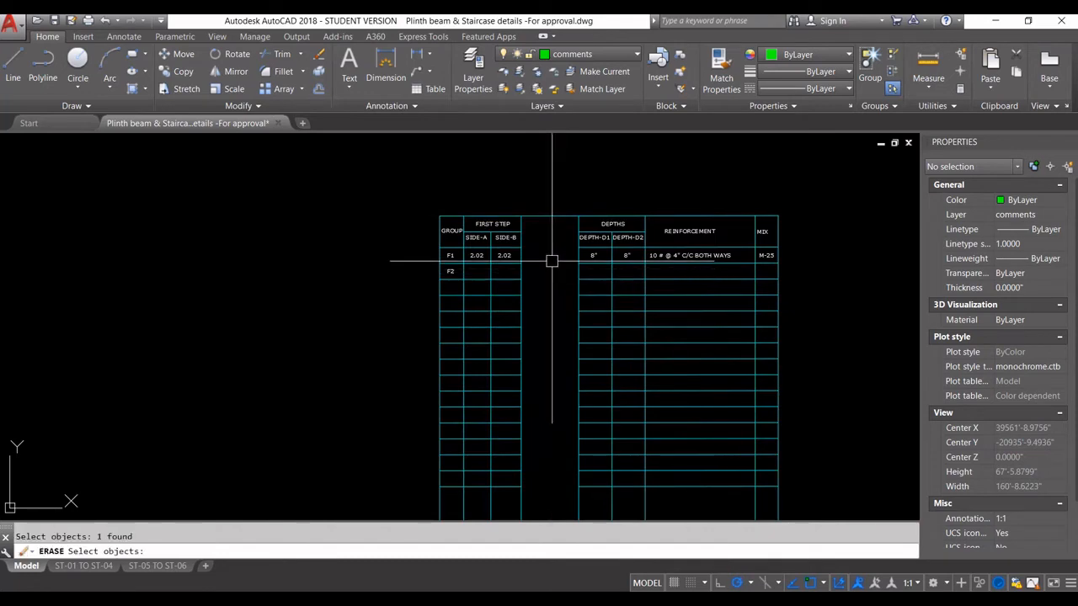
{"action": "key", "text": "Return"}
{"action": "key", "text": "Return"}
{"action": "scroll", "coordinate": [556, 245], "scroll_direction": "up", "scroll_amount": 6}
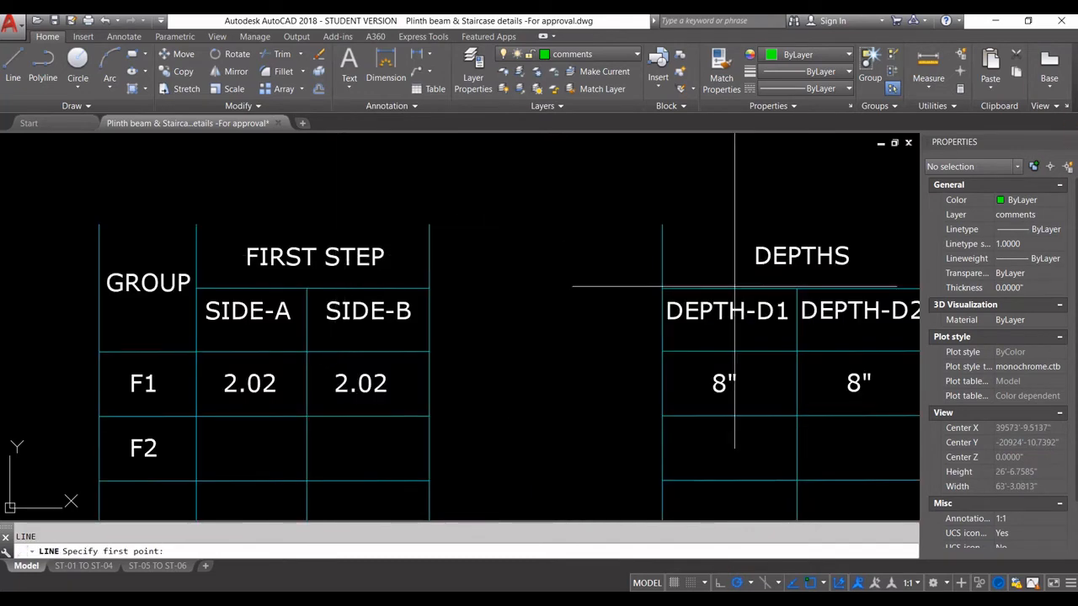
{"action": "scroll", "coordinate": [589, 194], "scroll_direction": "down", "scroll_amount": 9}
{"action": "key", "text": "Escape"}
Move the Depths, Reinforcement and Mix part of the table against the outer edge of the First Step columns.
{"action": "scroll", "coordinate": [648, 272], "scroll_direction": "down", "scroll_amount": 2}
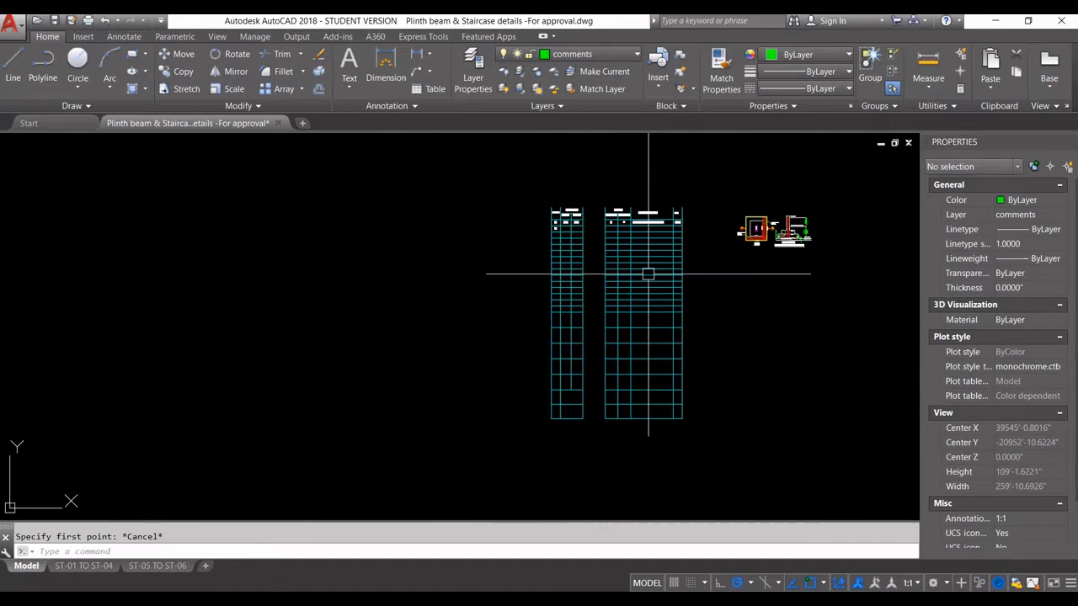
{"action": "left_click", "coordinate": [703, 446]}
{"action": "left_click", "coordinate": [594, 172]}
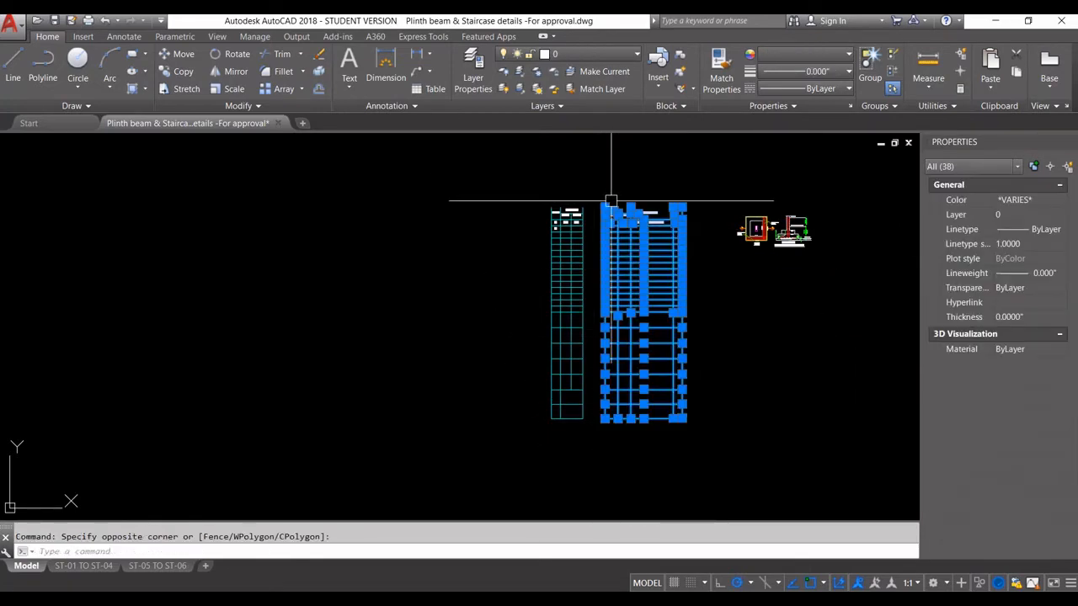
{"action": "type", "text": "m"}
{"action": "key", "text": "Return"}
{"action": "scroll", "coordinate": [615, 204], "scroll_direction": "up", "scroll_amount": 6}
{"action": "scroll", "coordinate": [585, 180], "scroll_direction": "up", "scroll_amount": 3}
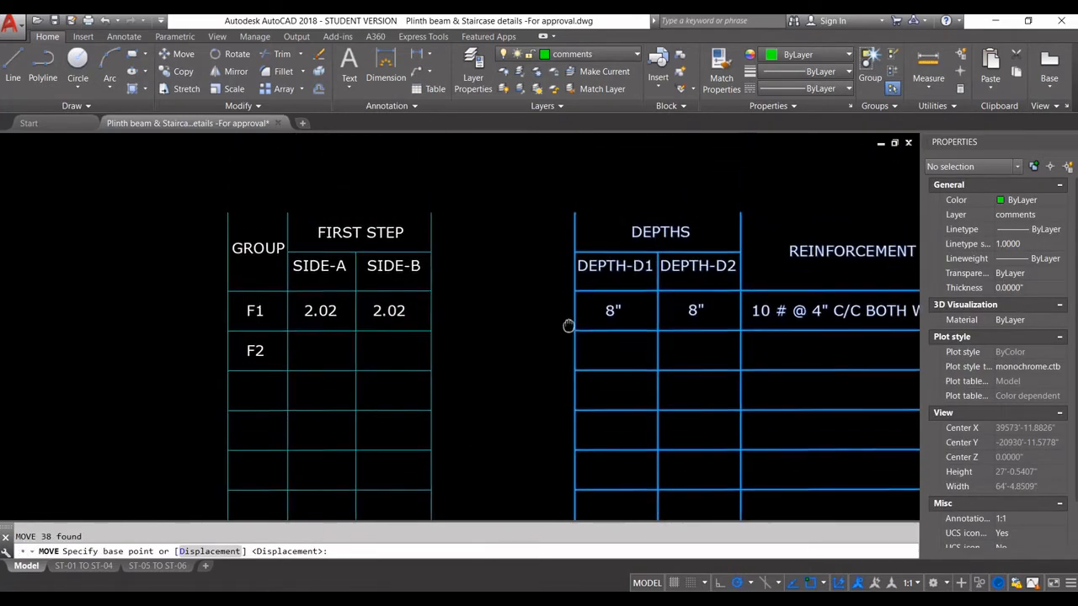
{"action": "left_click", "coordinate": [572, 212]}
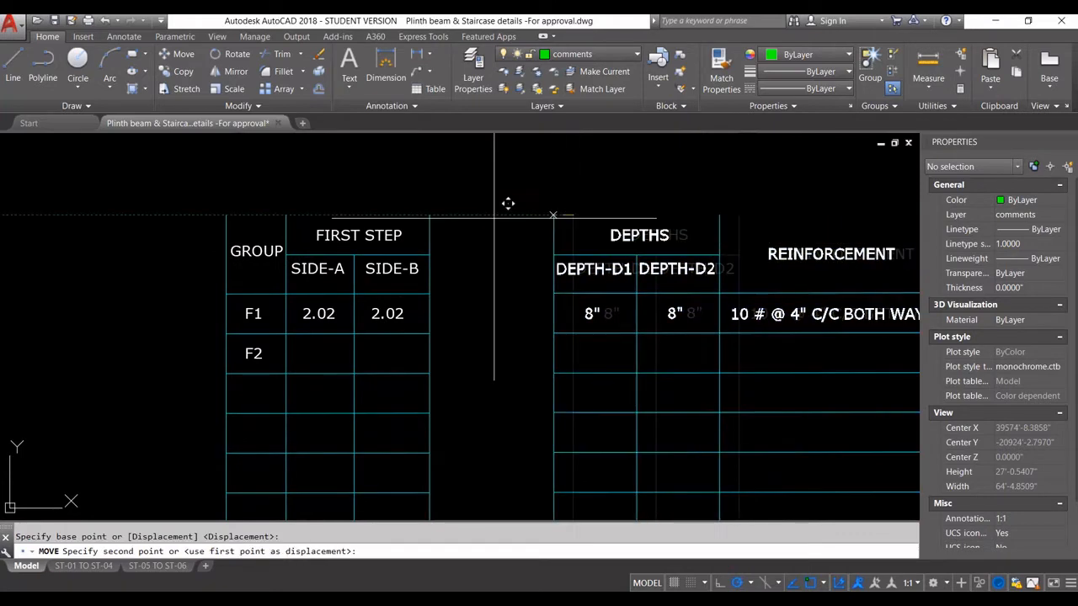
{"action": "left_click", "coordinate": [443, 204]}
{"action": "mouse_move", "coordinate": [533, 237]}
{"action": "middle_mouse_down"}
{"action": "mouse_move", "coordinate": [582, 195]}
{"action": "mouse_move", "coordinate": [523, 258]}
{"action": "middle_mouse_up"}
{"action": "scroll", "coordinate": [574, 192], "scroll_direction": "down", "scroll_amount": 2}
{"action": "scroll", "coordinate": [562, 213], "scroll_direction": "up", "scroll_amount": 4}
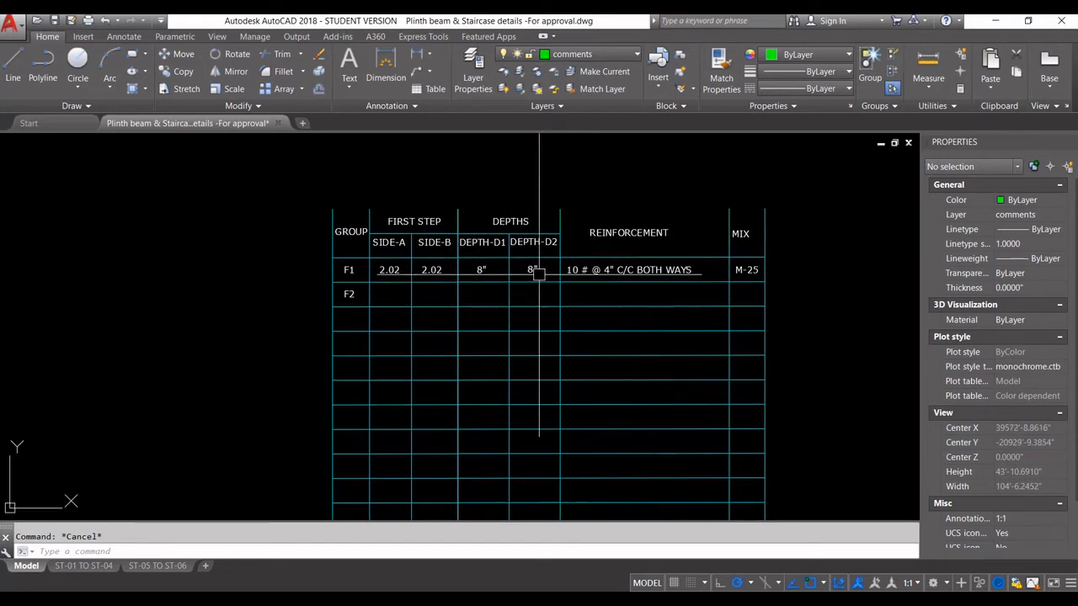
Erase the DEPTH-D2 subheading and the F1 depth value beneath it.
{"action": "type", "text": "e"}
{"action": "key", "text": "Return"}
{"action": "scroll", "coordinate": [539, 253], "scroll_direction": "up", "scroll_amount": 5}
{"action": "left_click", "coordinate": [488, 208]}
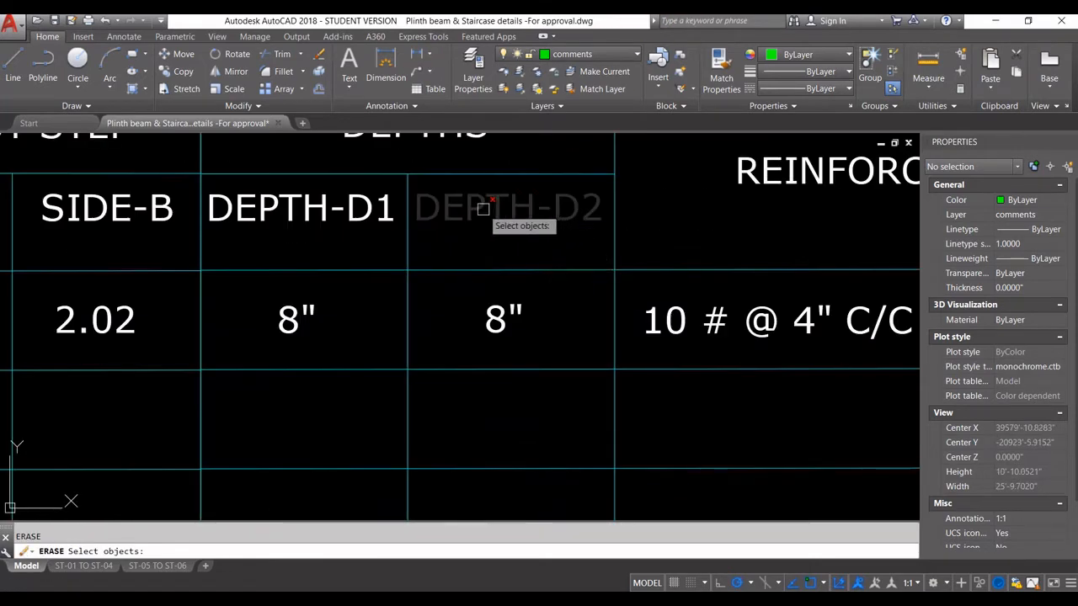
{"action": "left_click", "coordinate": [506, 308]}
{"action": "scroll", "coordinate": [514, 307], "scroll_direction": "down", "scroll_amount": 4}
{"action": "key", "text": "Return"}
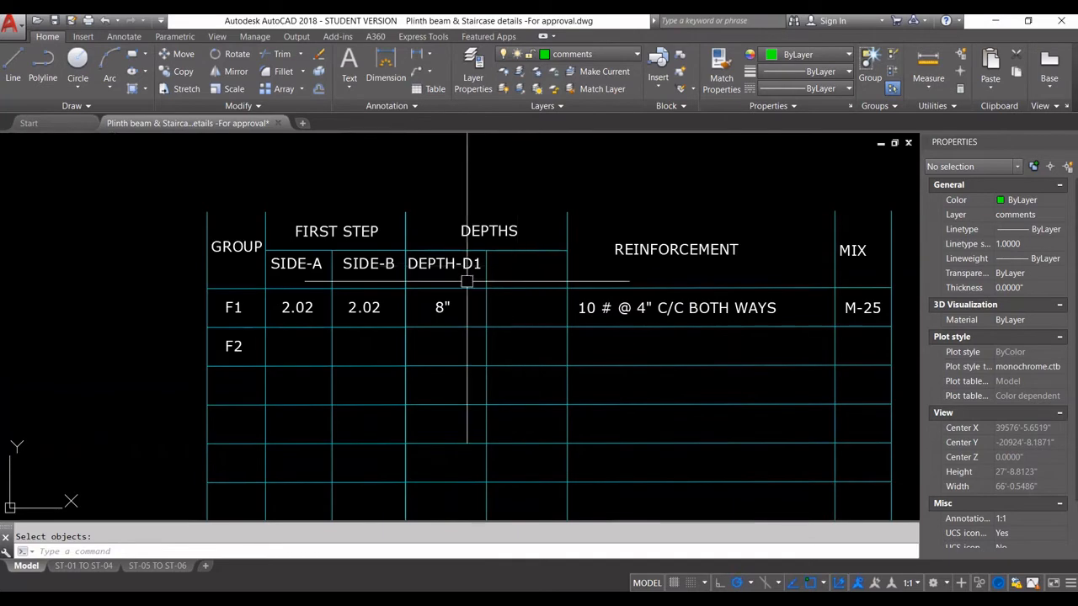
Change the DEPTH-D1 column heading in the footing schedule to DEPTH-D.
{"action": "scroll", "coordinate": [467, 281], "scroll_direction": "up", "scroll_amount": 5}
{"action": "double_click", "coordinate": [511, 242]}
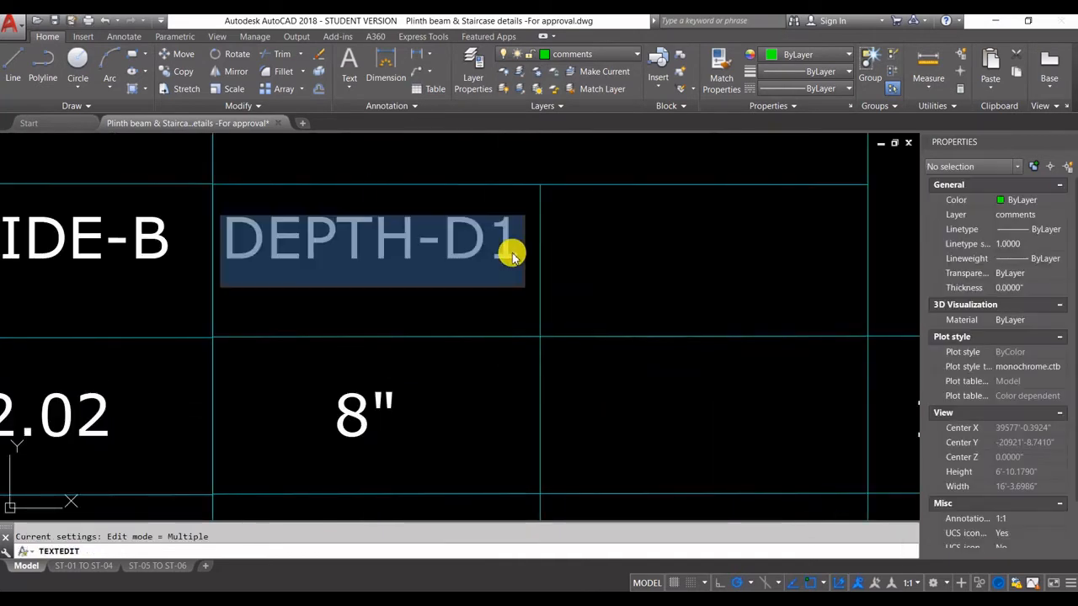
{"action": "left_click", "coordinate": [513, 251]}
{"action": "key", "text": "BackSpace"}
{"action": "left_click", "coordinate": [500, 313]}
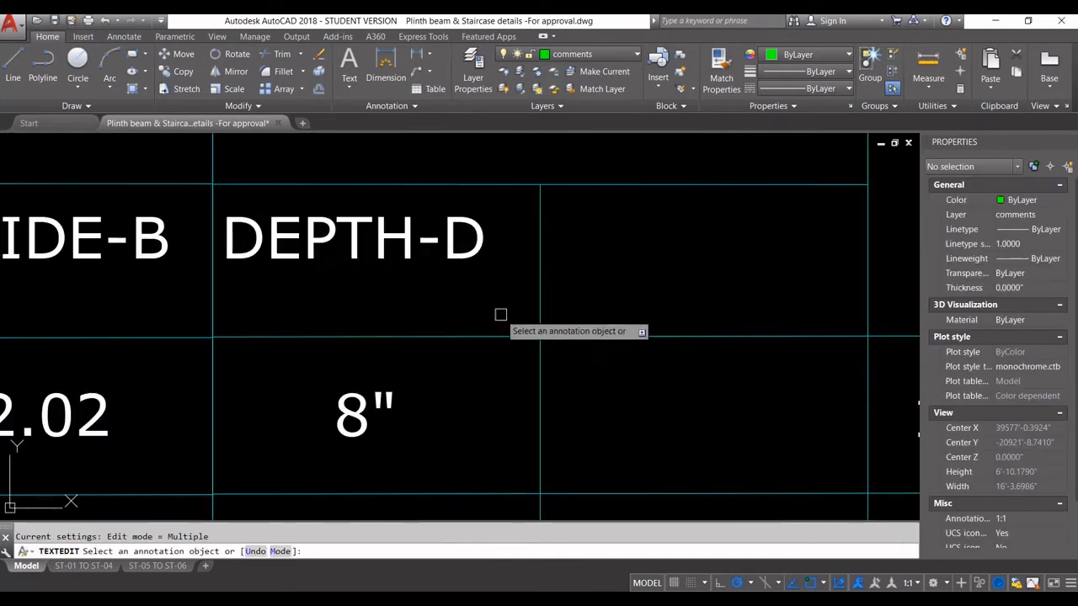
{"action": "scroll", "coordinate": [523, 345], "scroll_direction": "down", "scroll_amount": 5}
{"action": "key", "text": "Escape"}
{"action": "middle_click_drag", "start_coordinate": [518, 352], "coordinate": [519, 310]}
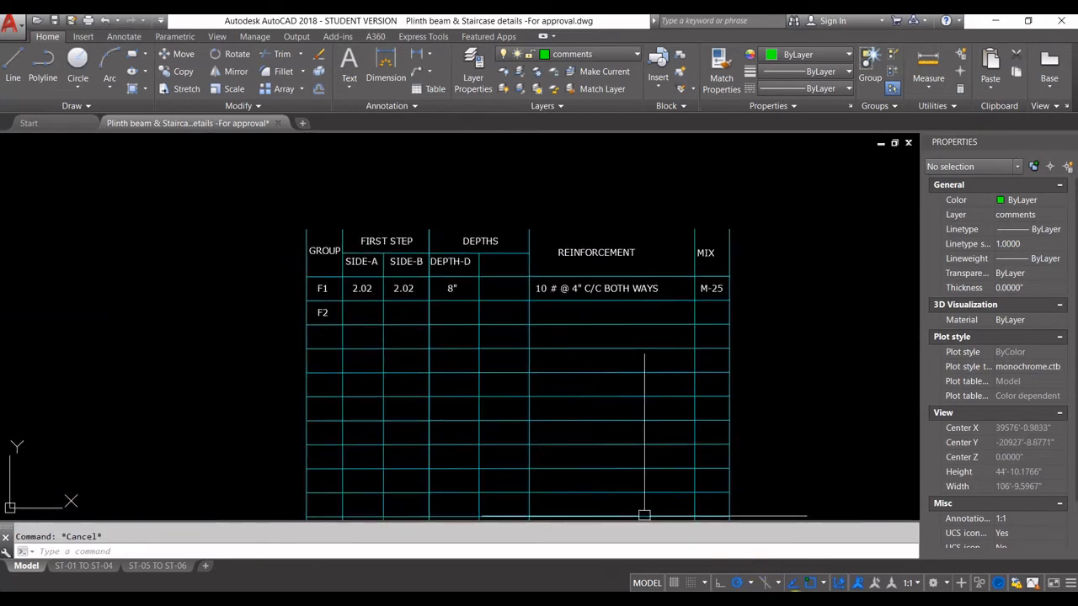
Stretch the table's reinforcement and mix columns leftward to close up the empty second depth column.
{"action": "scroll", "coordinate": [404, 217], "scroll_direction": "up", "scroll_amount": 2}
{"action": "scroll", "coordinate": [632, 338], "scroll_direction": "down", "scroll_amount": 2}
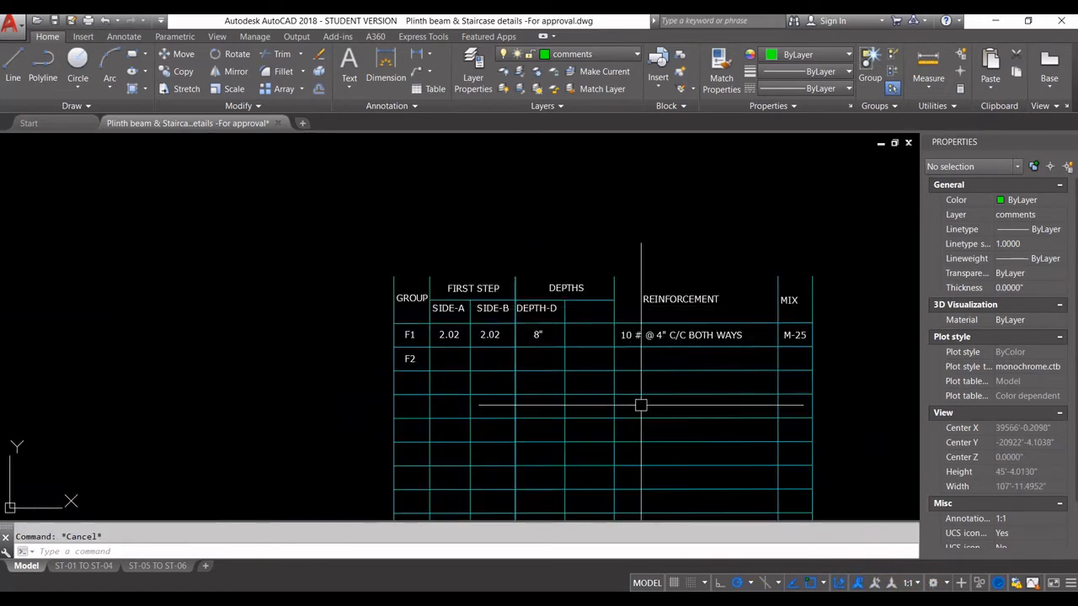
{"action": "middle_click_drag", "start_coordinate": [643, 410], "coordinate": [588, 276]}
{"action": "scroll", "coordinate": [591, 289], "scroll_direction": "down", "scroll_amount": 2}
{"action": "scroll", "coordinate": [662, 401], "scroll_direction": "down", "scroll_amount": 3}
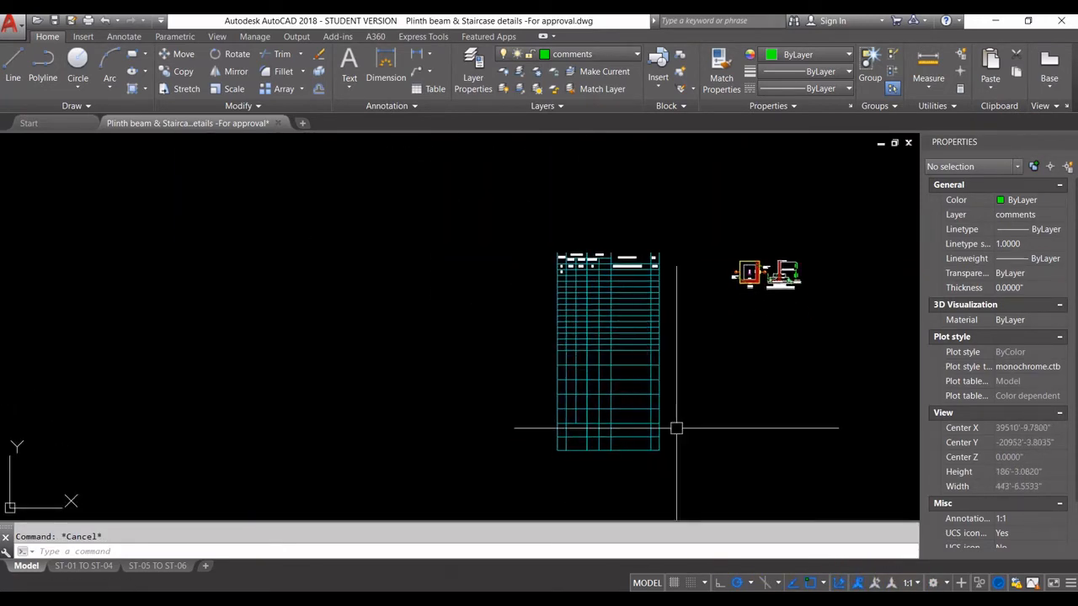
{"action": "left_click", "coordinate": [698, 482]}
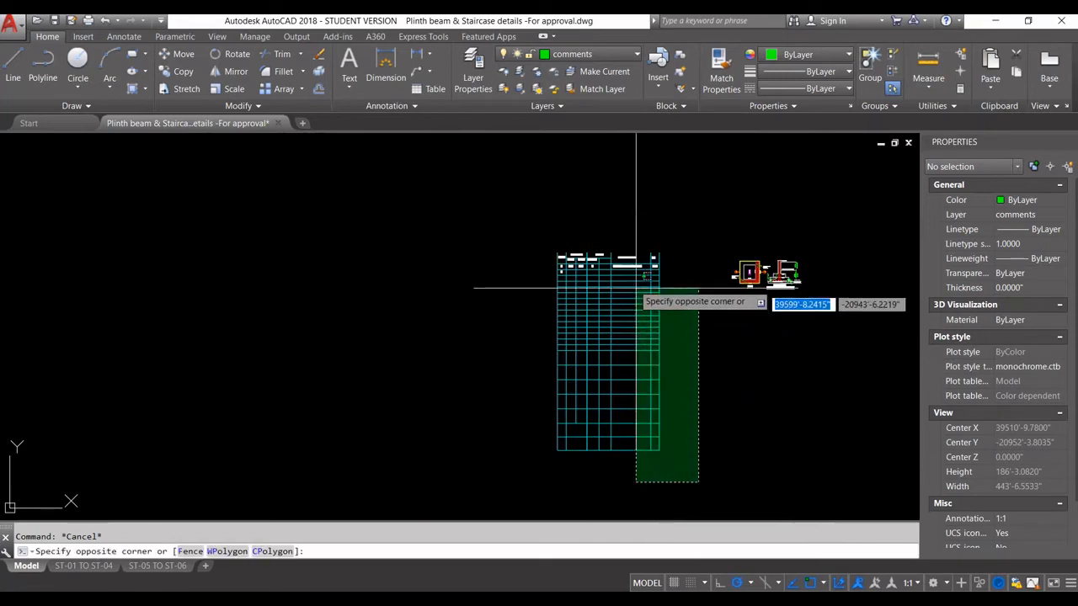
{"action": "left_click", "coordinate": [608, 235]}
{"action": "scroll", "coordinate": [598, 274], "scroll_direction": "up", "scroll_amount": 4}
{"action": "scroll", "coordinate": [597, 275], "scroll_direction": "up", "scroll_amount": 2}
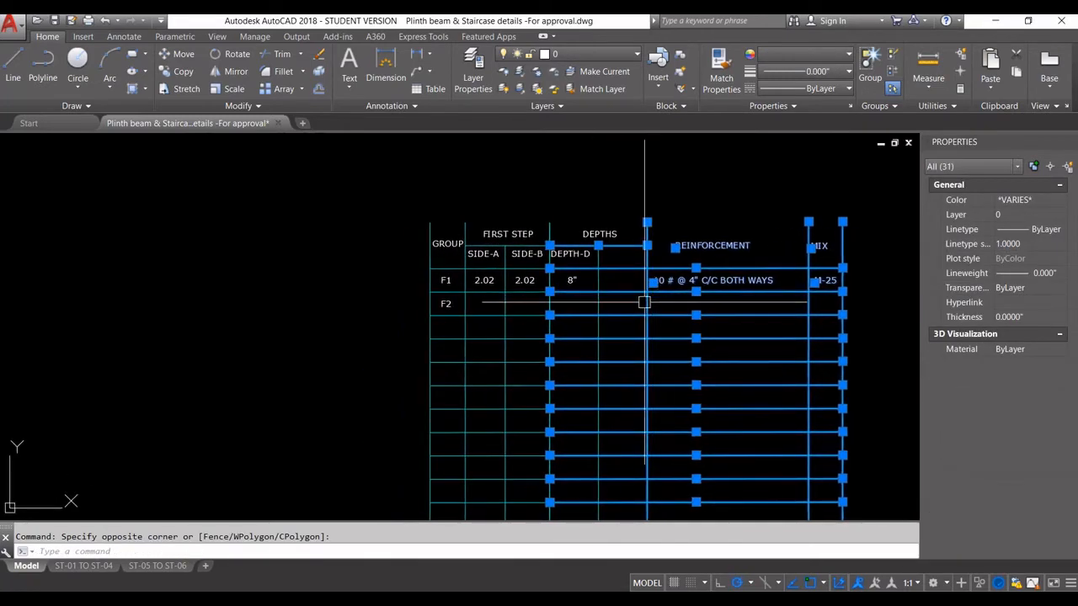
{"action": "type", "text": "s"}
{"action": "key", "text": "Return"}
{"action": "scroll", "coordinate": [642, 269], "scroll_direction": "up", "scroll_amount": 2}
{"action": "left_click", "coordinate": [653, 229]}
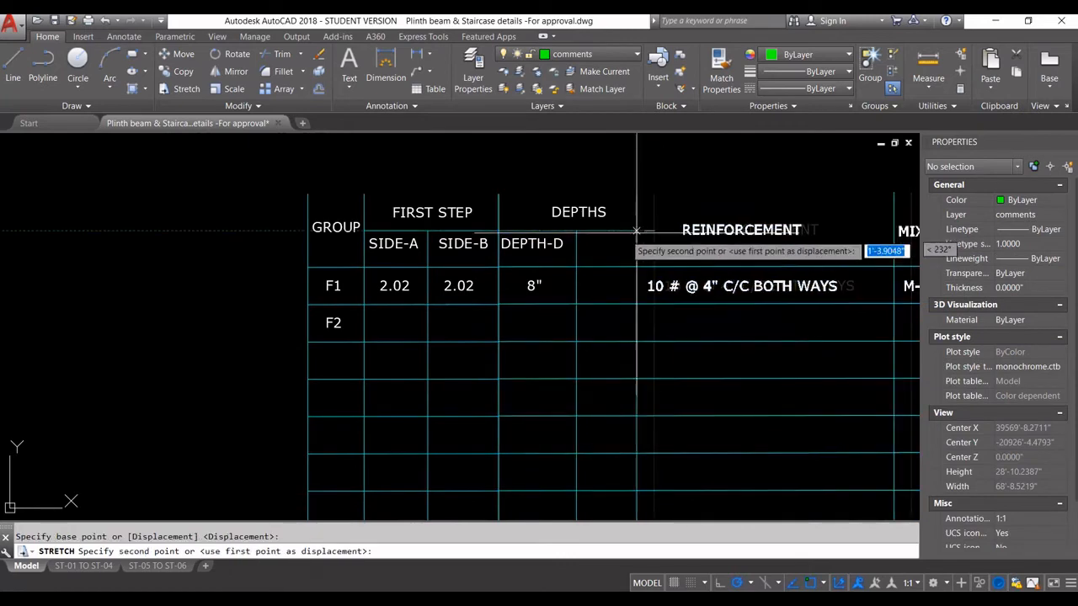
{"action": "key", "text": "Escape"}
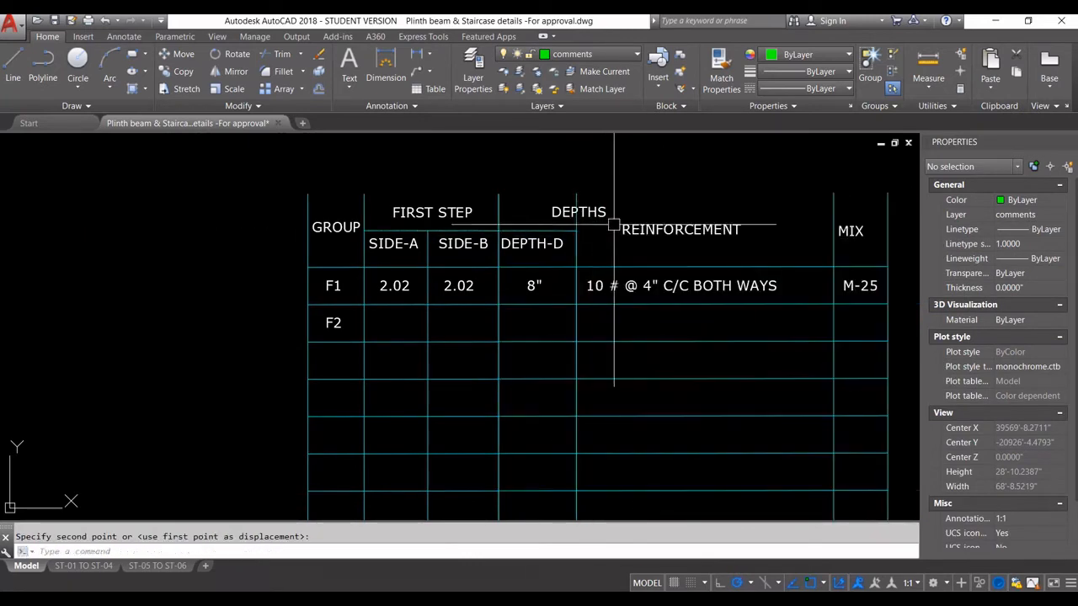
{"action": "key", "text": "Escape"}
Move the DEPTHS heading left to centre it over the single depth column.
{"action": "left_click", "coordinate": [570, 217]}
{"action": "scroll", "coordinate": [570, 218], "scroll_direction": "up", "scroll_amount": 3}
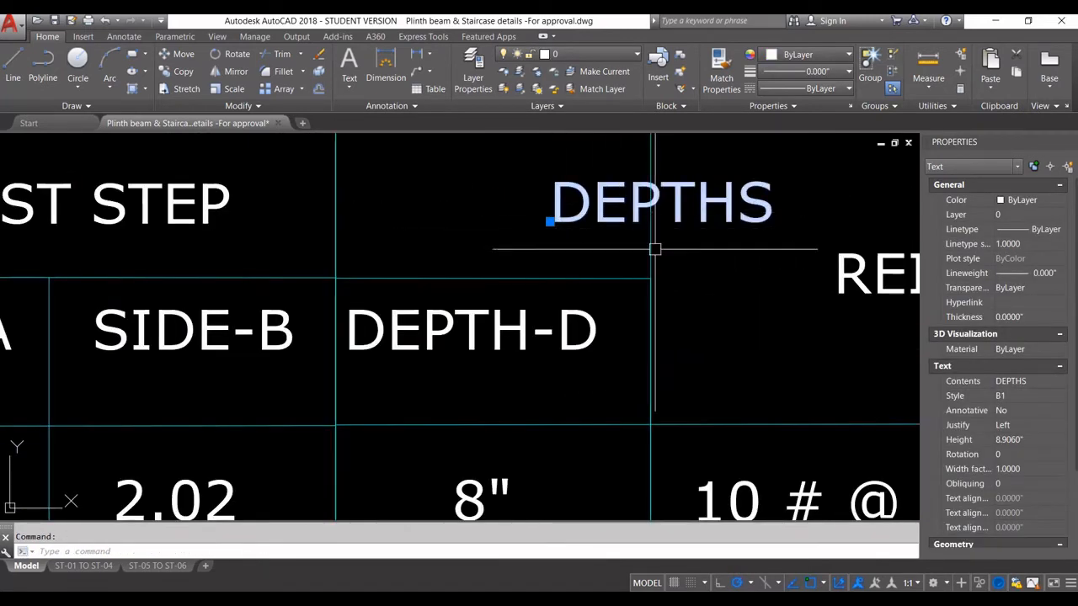
{"action": "scroll", "coordinate": [640, 252], "scroll_direction": "down", "scroll_amount": 2}
{"action": "scroll", "coordinate": [674, 240], "scroll_direction": "up", "scroll_amount": 1}
{"action": "type", "text": "m"}
{"action": "key", "text": "Return"}
{"action": "left_click", "coordinate": [744, 234]}
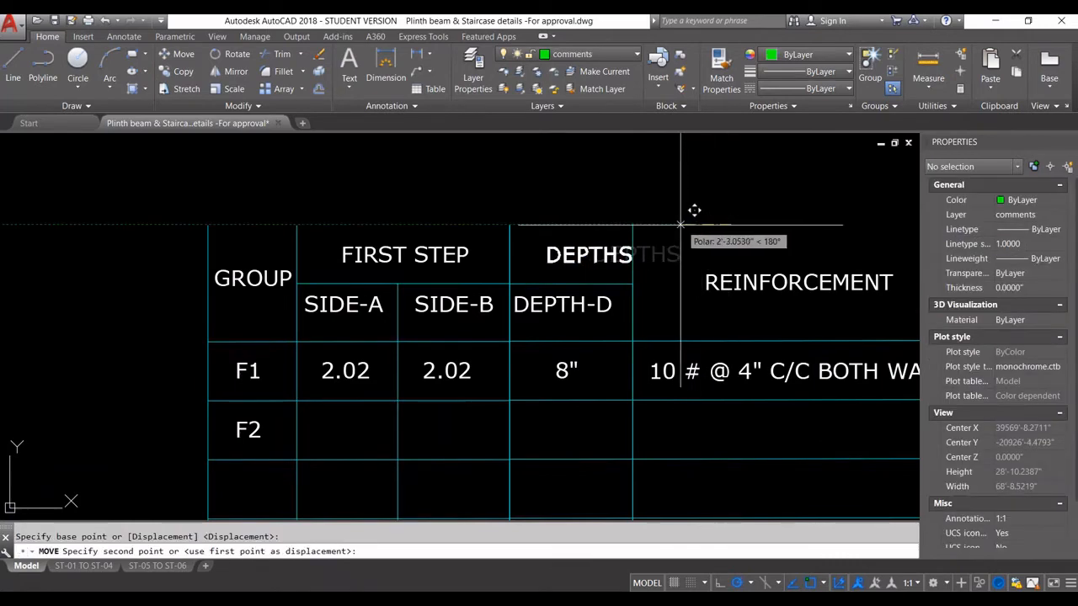
{"action": "left_click", "coordinate": [682, 233]}
{"action": "key", "text": "Escape"}
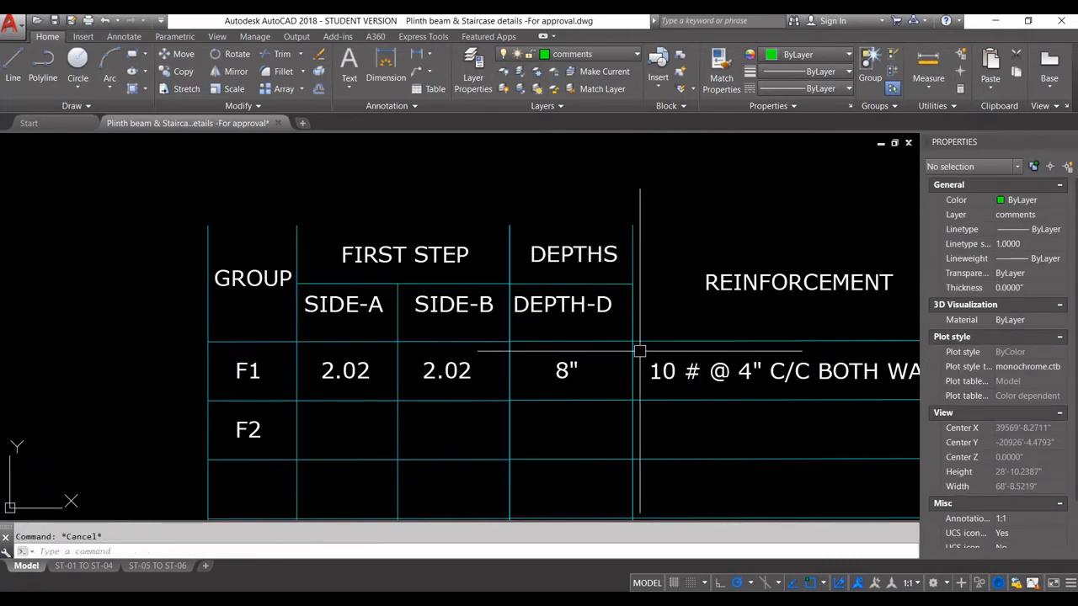
Shorten the DEPTH-D column heading to D.
{"action": "middle_click_drag", "start_coordinate": [640, 351], "coordinate": [603, 272]}
{"action": "scroll", "coordinate": [529, 247], "scroll_direction": "down", "scroll_amount": 3}
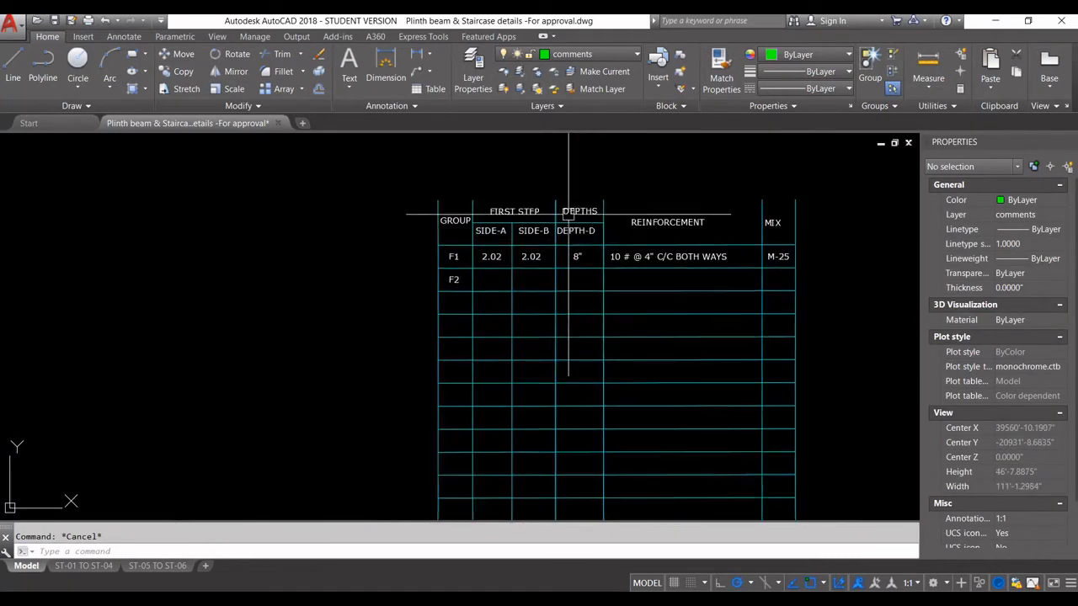
{"action": "scroll", "coordinate": [600, 250], "scroll_direction": "up", "scroll_amount": 3}
{"action": "left_click", "coordinate": [599, 250]}
{"action": "double_click", "coordinate": [601, 253]}
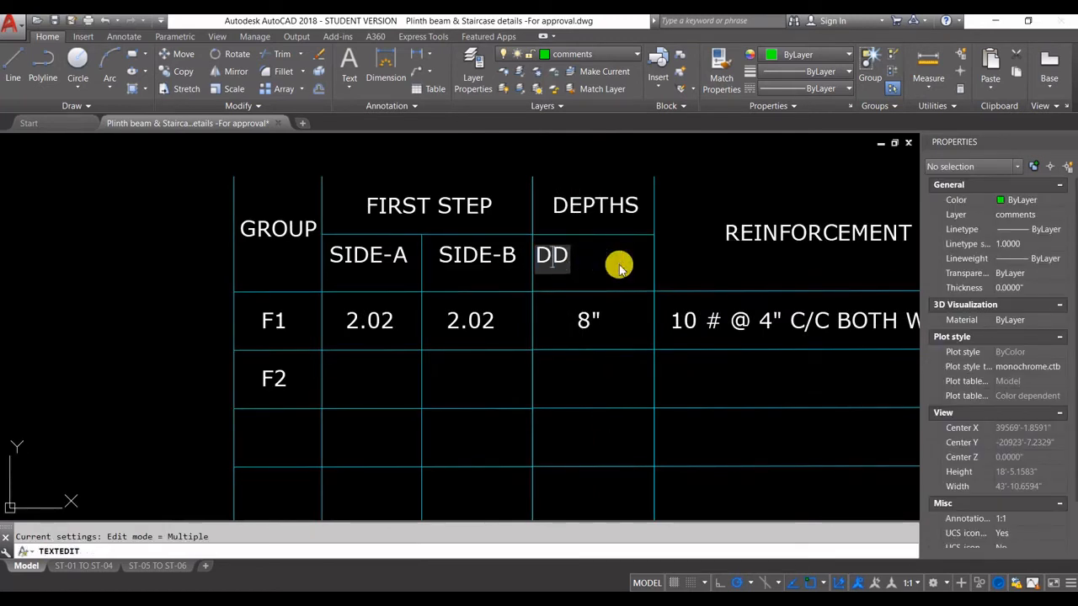
{"action": "left_click", "coordinate": [581, 265]}
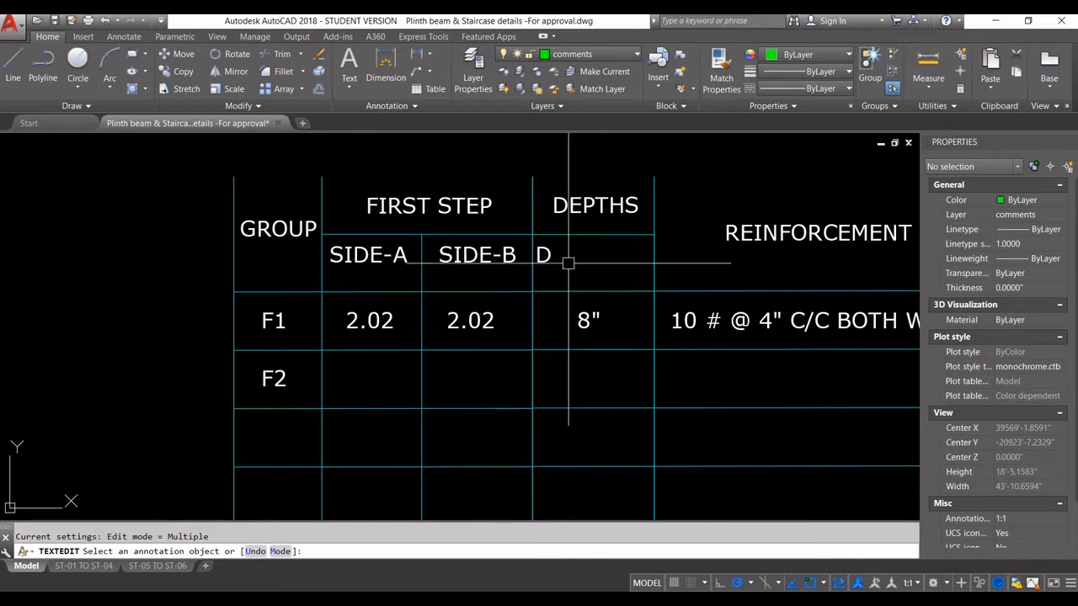
{"action": "key", "text": "Escape"}
Move the D heading right towards the middle of its cell under DEPTHS.
{"action": "left_click", "coordinate": [548, 254]}
{"action": "type", "text": "m"}
{"action": "key", "text": "Return"}
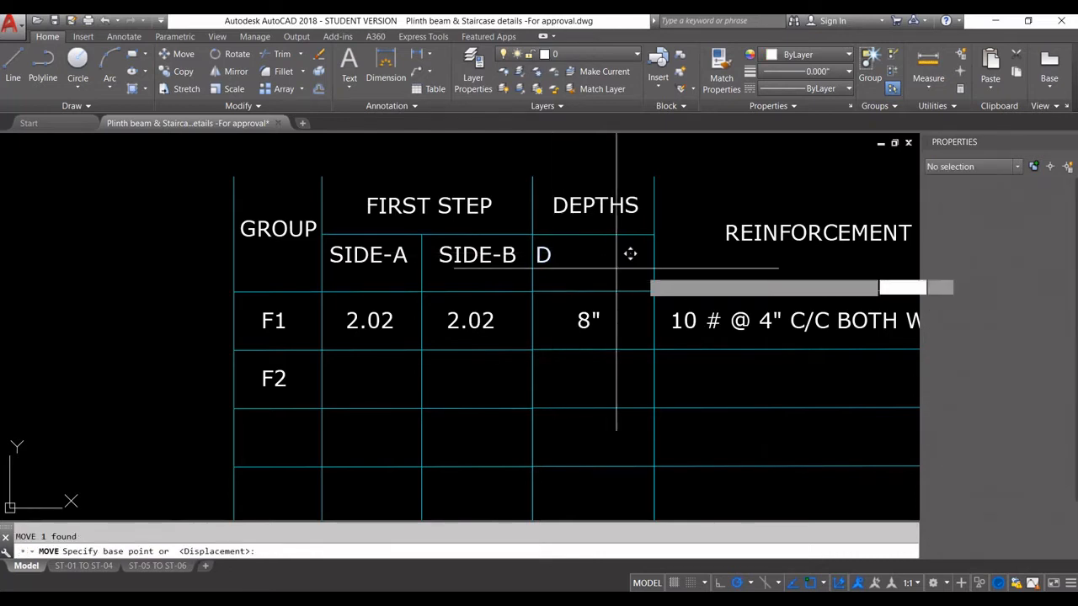
{"action": "left_click", "coordinate": [615, 267]}
{"action": "left_click", "coordinate": [655, 269]}
{"action": "key", "text": "Escape"}
Draw a line across the table's open top edge, from its top-left corner to its top-right corner.
{"action": "scroll", "coordinate": [601, 228], "scroll_direction": "down", "scroll_amount": 4}
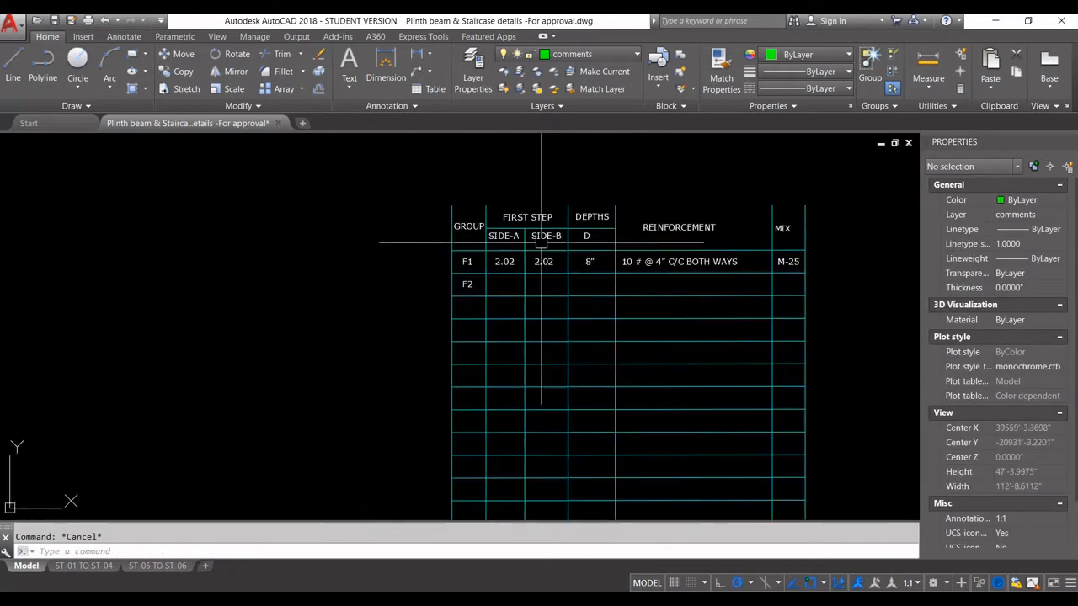
{"action": "type", "text": "l"}
{"action": "key", "text": "Return"}
{"action": "left_click", "coordinate": [452, 205]}
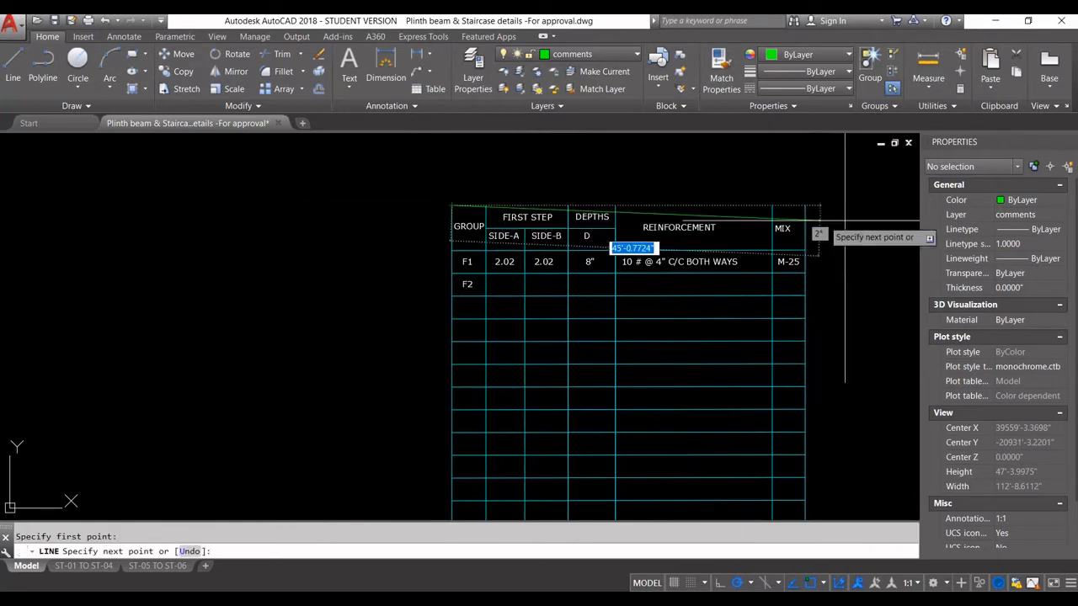
{"action": "left_click", "coordinate": [804, 205]}
{"action": "key", "text": "Escape"}
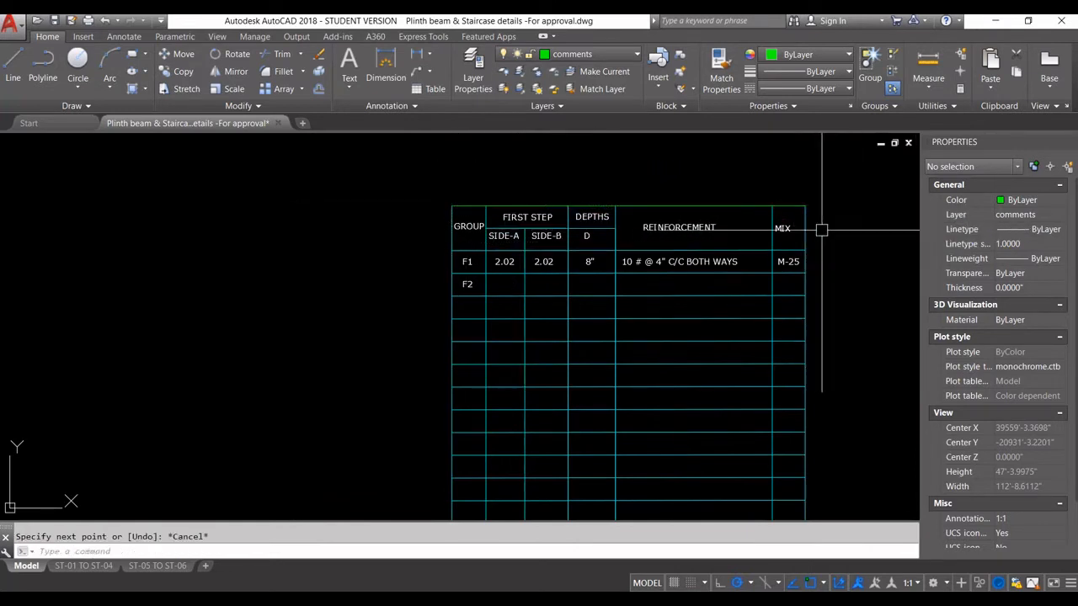
Match the new top border line's properties to the table's right border line and save the drawing.
{"action": "type", "text": "ma"}
{"action": "key", "text": "Return"}
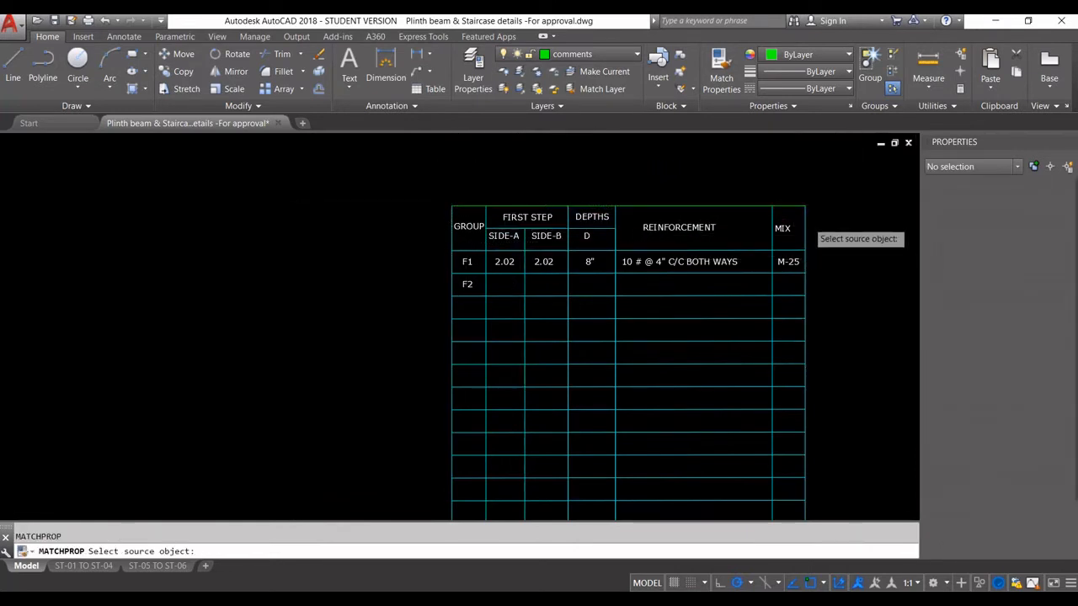
{"action": "scroll", "coordinate": [806, 214], "scroll_direction": "up", "scroll_amount": 4}
{"action": "left_click", "coordinate": [801, 208]}
{"action": "left_click", "coordinate": [693, 202]}
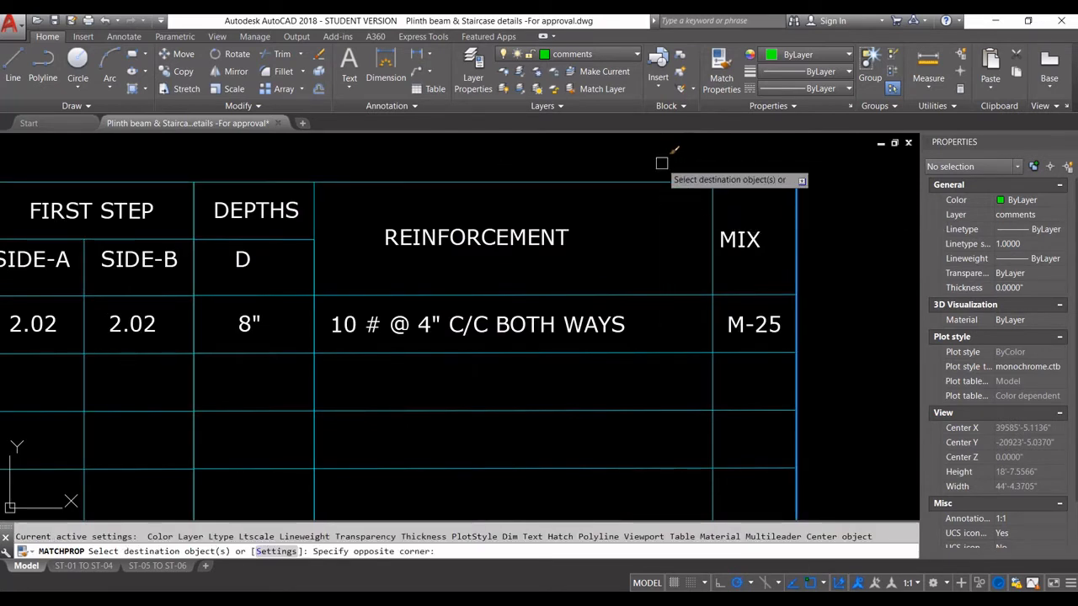
{"action": "key", "text": "Escape"}
{"action": "scroll", "coordinate": [674, 205], "scroll_direction": "down", "scroll_amount": 4}
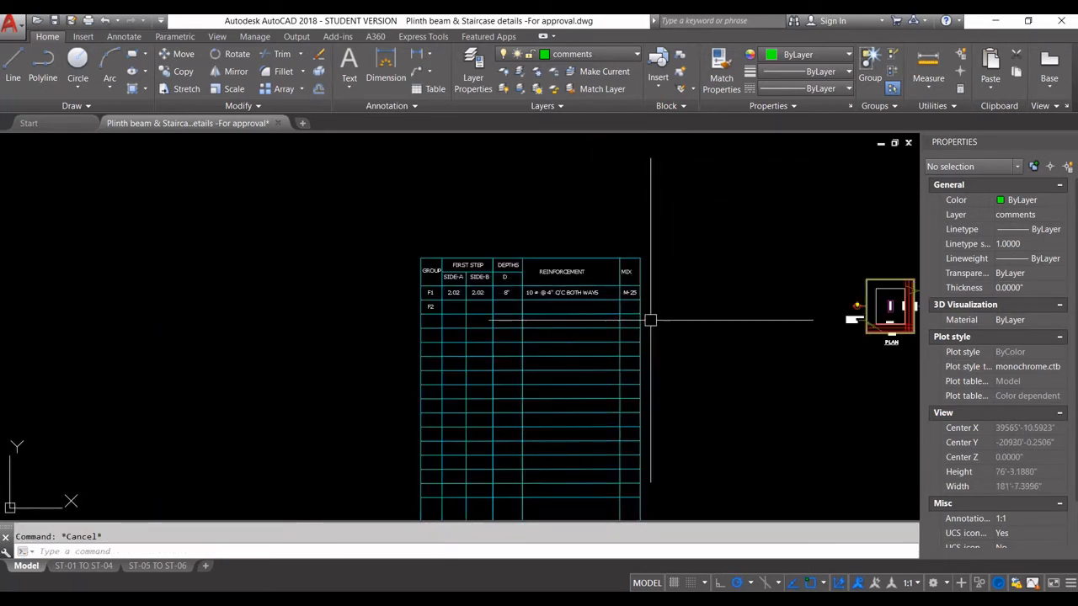
{"action": "key", "text": "ctrl+s"}
{"action": "scroll", "coordinate": [538, 332], "scroll_direction": "up", "scroll_amount": 3}
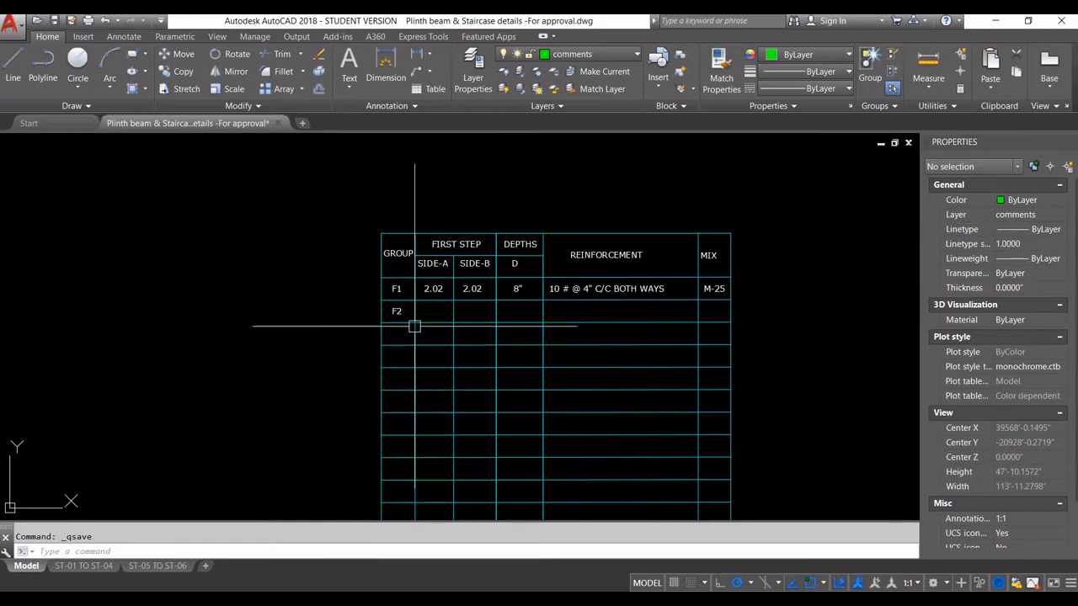
{"action": "scroll", "coordinate": [400, 295], "scroll_direction": "up", "scroll_amount": 1}
{"action": "middle_click_drag", "start_coordinate": [396, 290], "coordinate": [365, 323]}
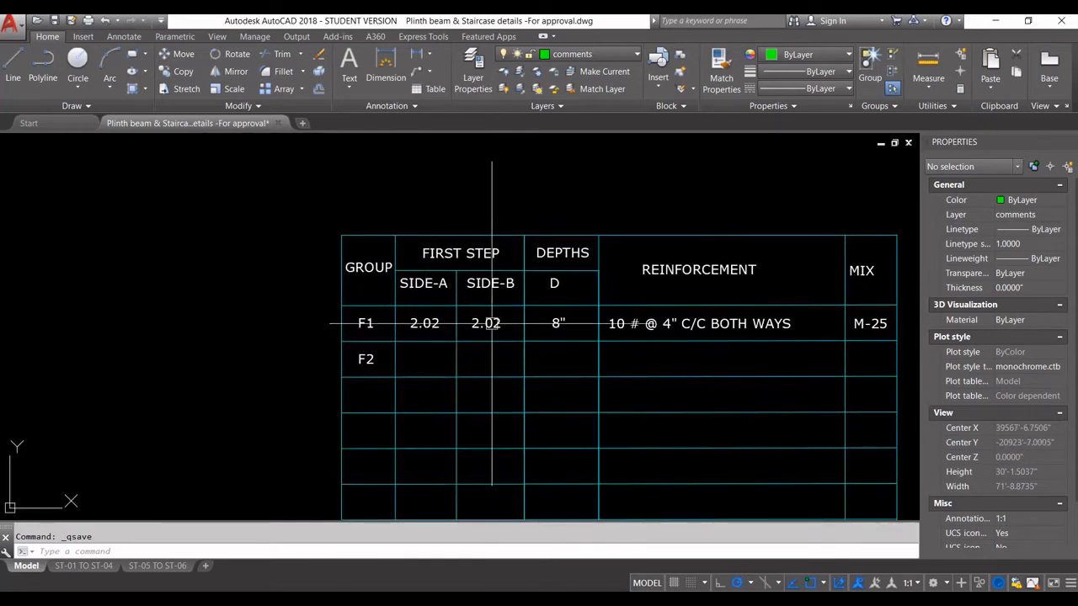
{"action": "middle_click_drag", "start_coordinate": [479, 318], "coordinate": [430, 314]}
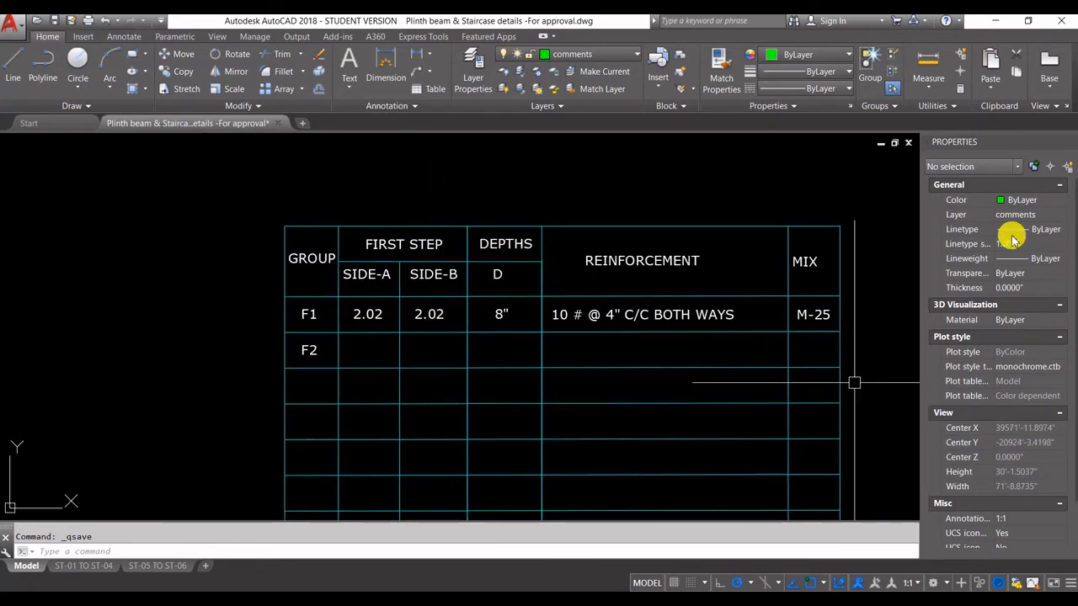
{"action": "scroll", "coordinate": [481, 348], "scroll_direction": "up", "scroll_amount": 2}
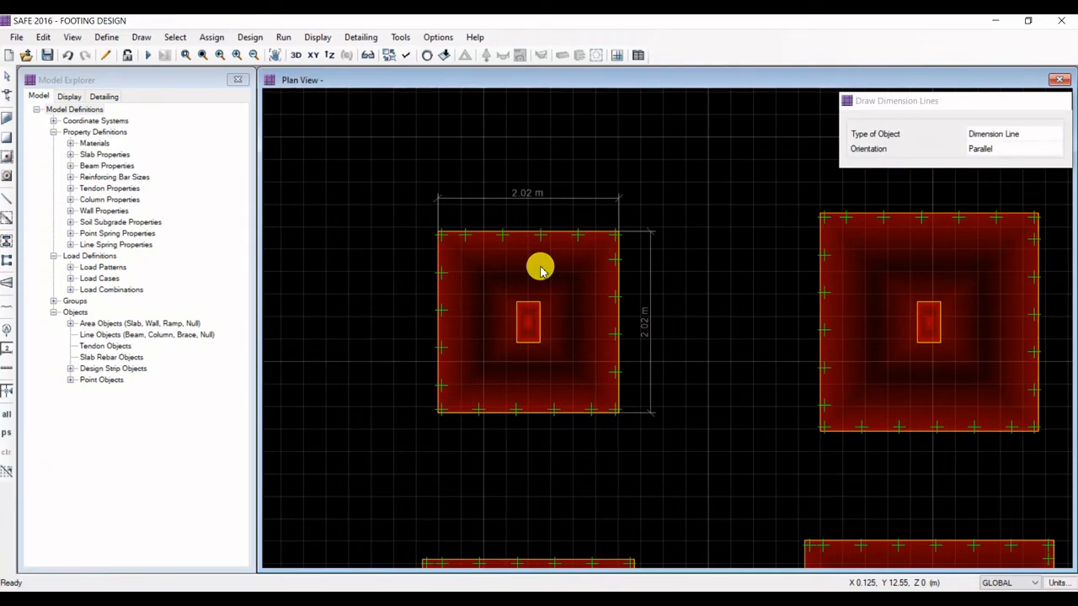
In SAFE, check the thickness of the SLAB400M20 property assigned to the 2.02 m square footing, leaving its settings untouched.
{"action": "key", "text": "Escape"}
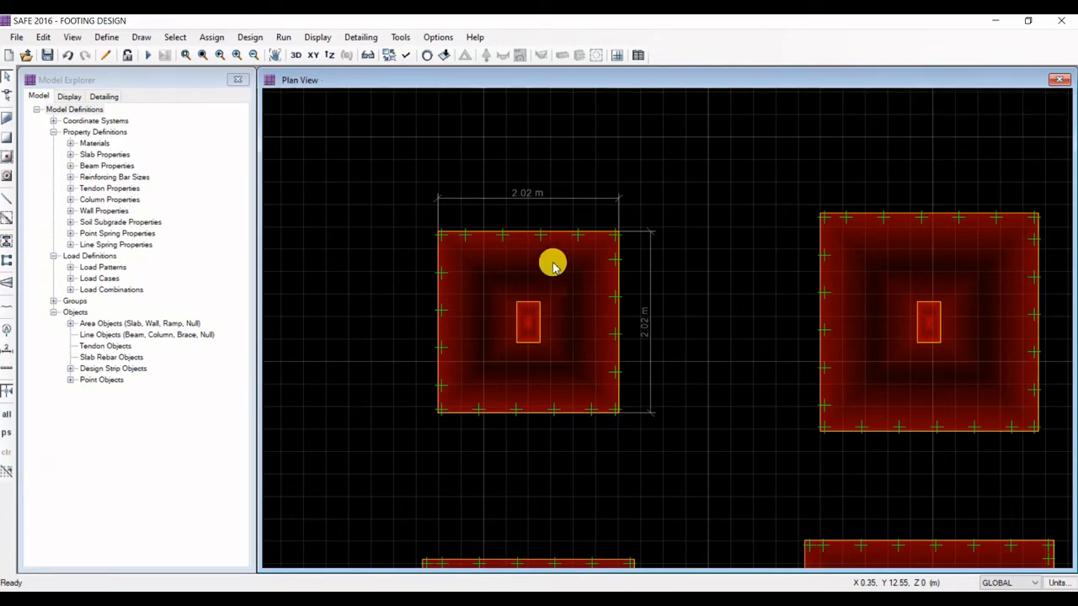
{"action": "right_click", "coordinate": [575, 268]}
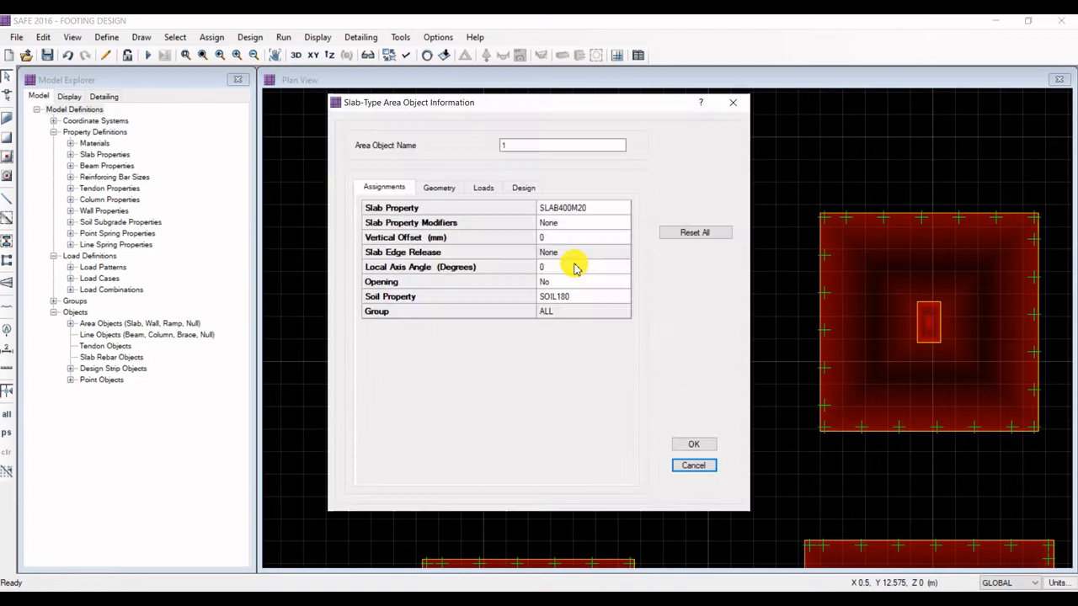
{"action": "left_click", "coordinate": [587, 214]}
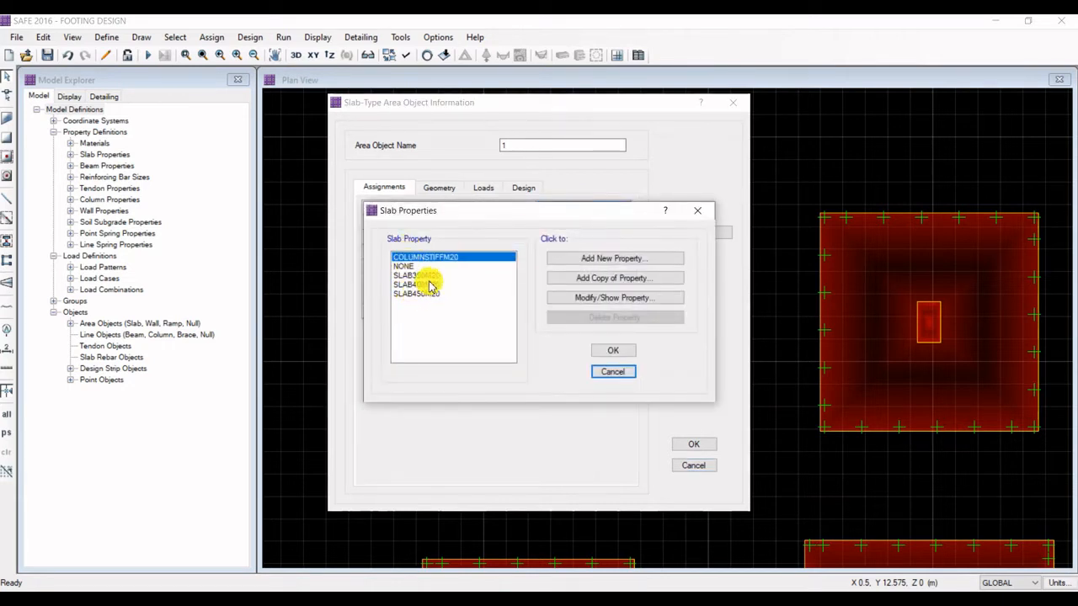
{"action": "left_click", "coordinate": [425, 286]}
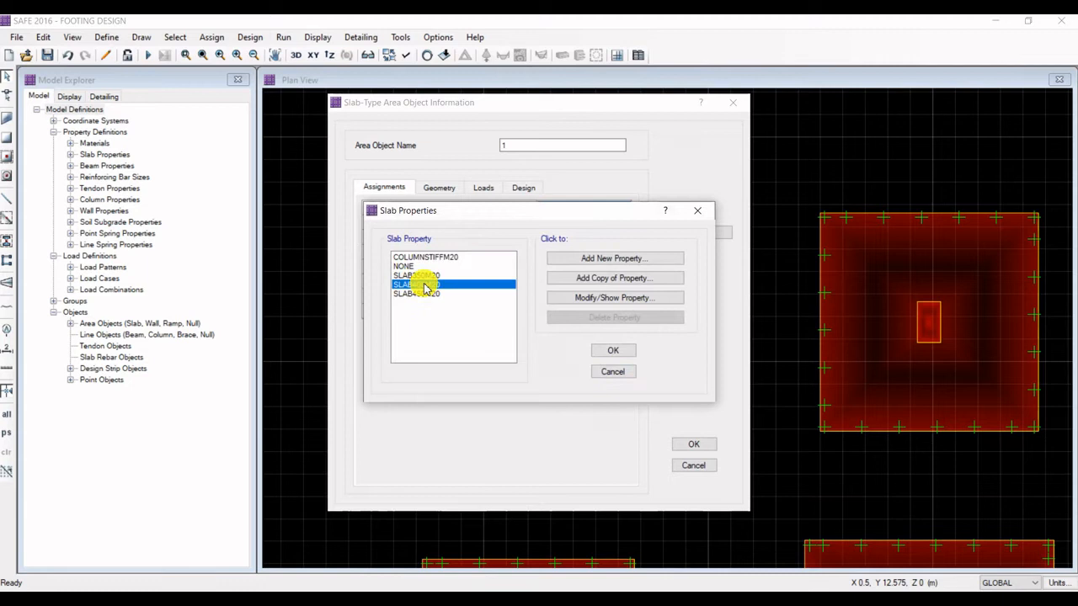
{"action": "left_click", "coordinate": [620, 300]}
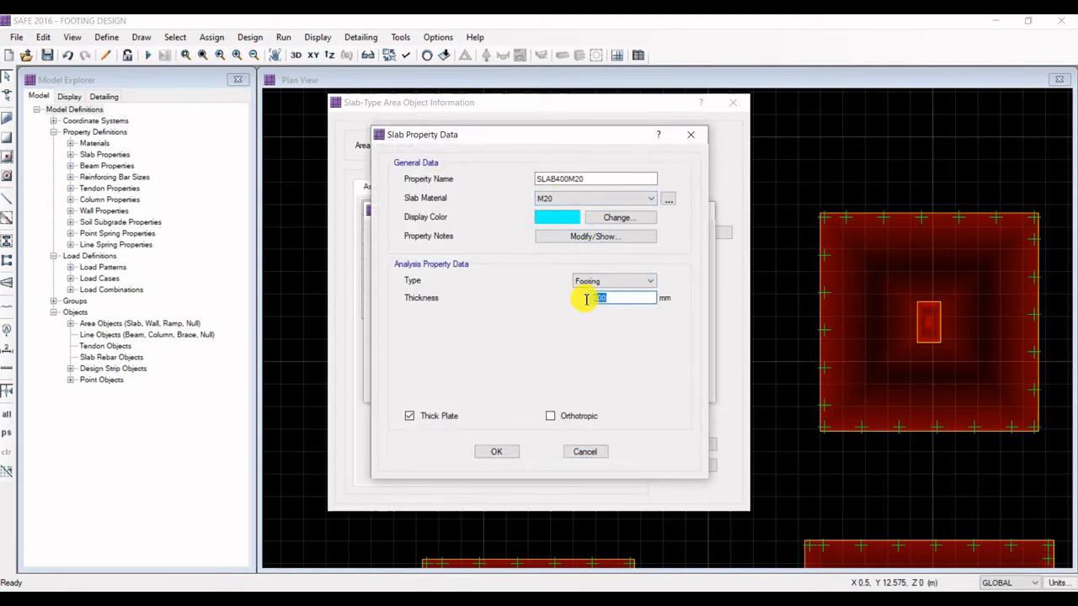
{"action": "left_click", "coordinate": [585, 452]}
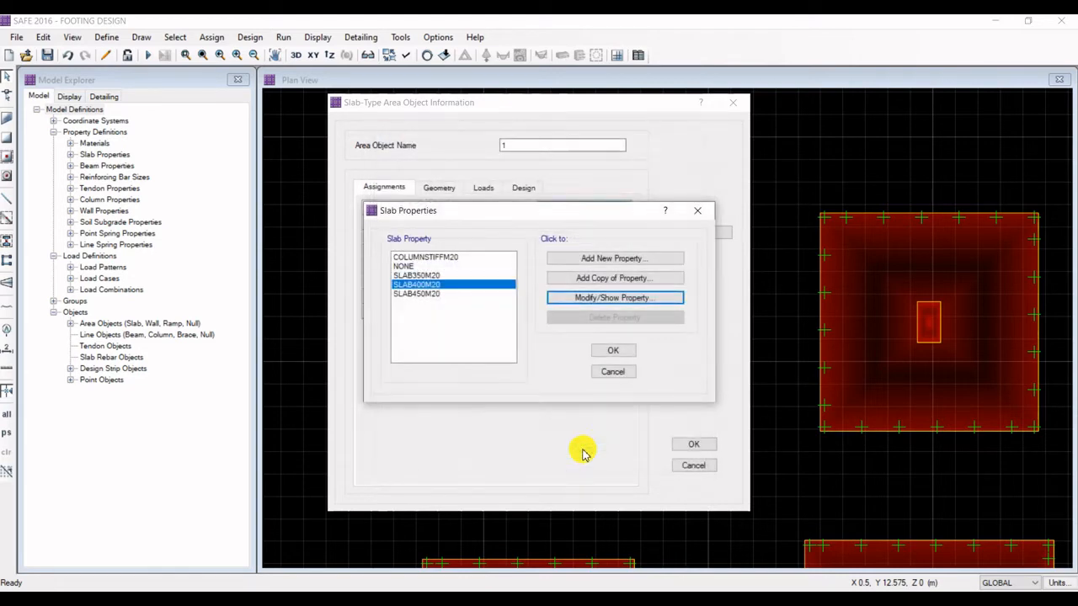
{"action": "left_click", "coordinate": [623, 374]}
{"action": "left_click", "coordinate": [693, 465]}
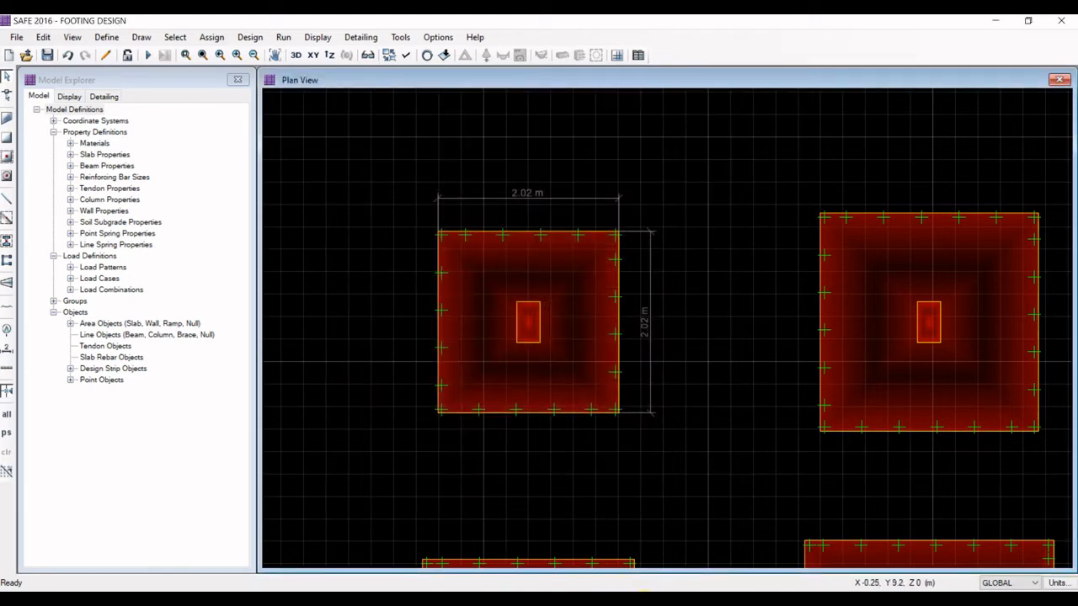
Switch to AutoCAD and change the F1 row's depth text under D to 400.
{"action": "mouse_move", "coordinate": [546, 596]}
{"action": "left_click", "coordinate": [547, 531]}
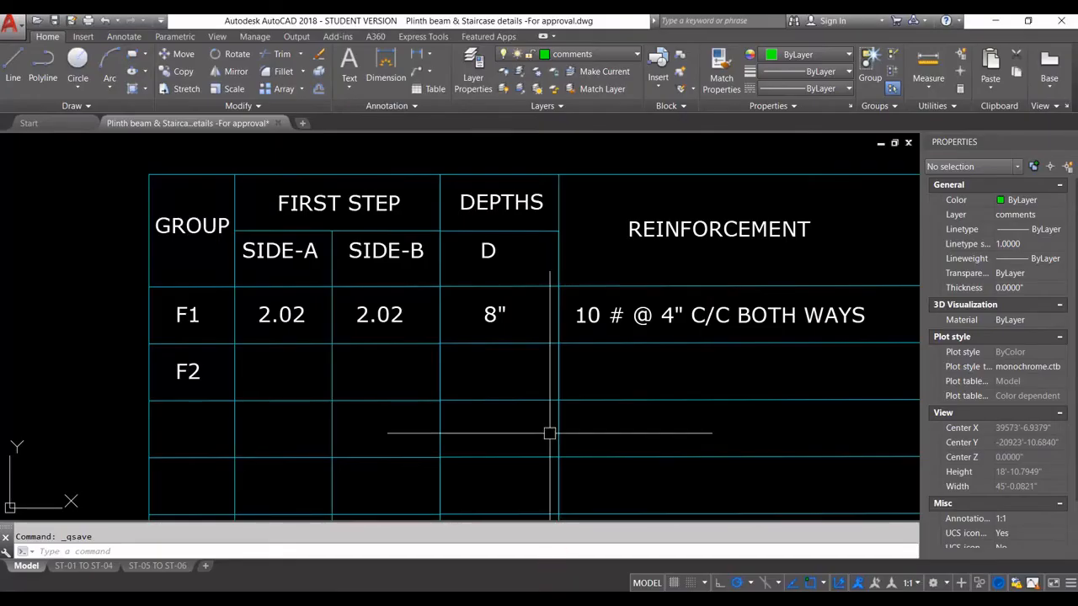
{"action": "middle_click_drag", "start_coordinate": [461, 330], "coordinate": [498, 350]}
{"action": "double_click", "coordinate": [522, 339]}
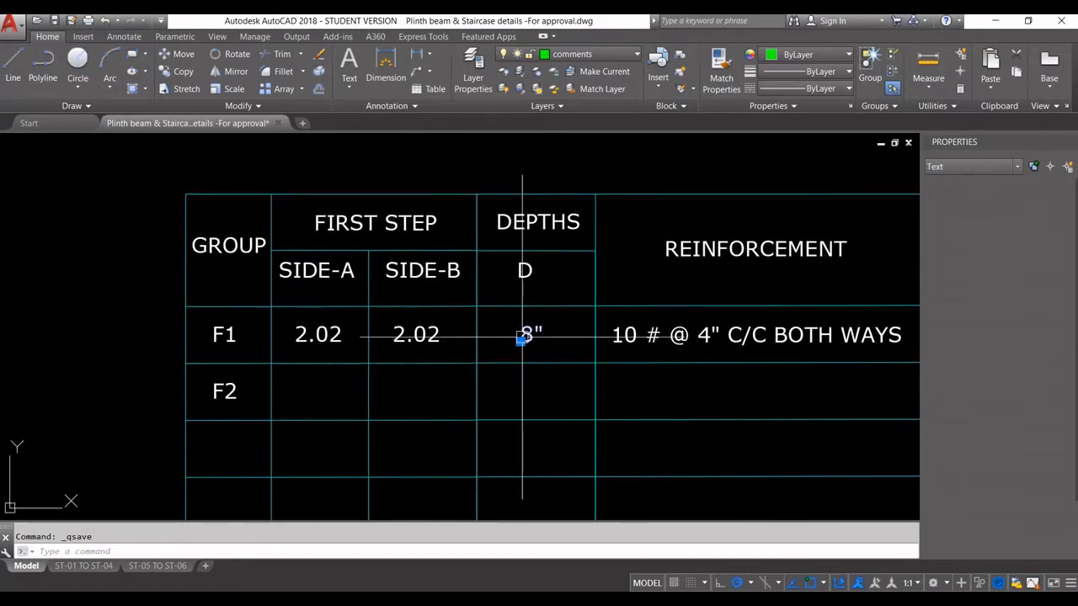
{"action": "left_click_drag", "start_coordinate": [523, 338], "coordinate": [538, 332]}
{"action": "double_click", "coordinate": [537, 333]}
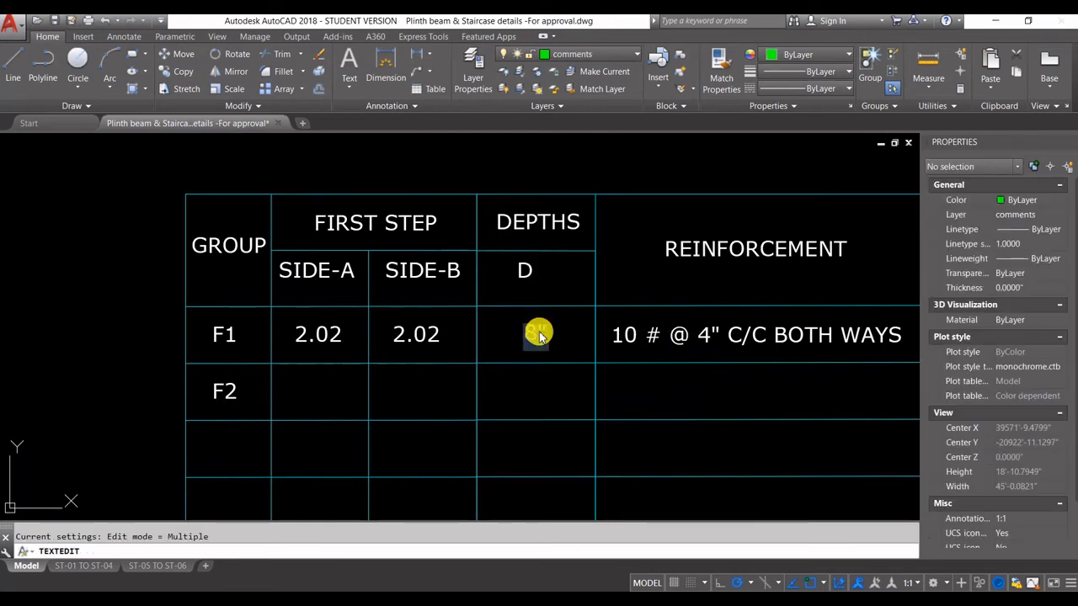
{"action": "type", "text": "400"}
{"action": "left_click", "coordinate": [548, 375]}
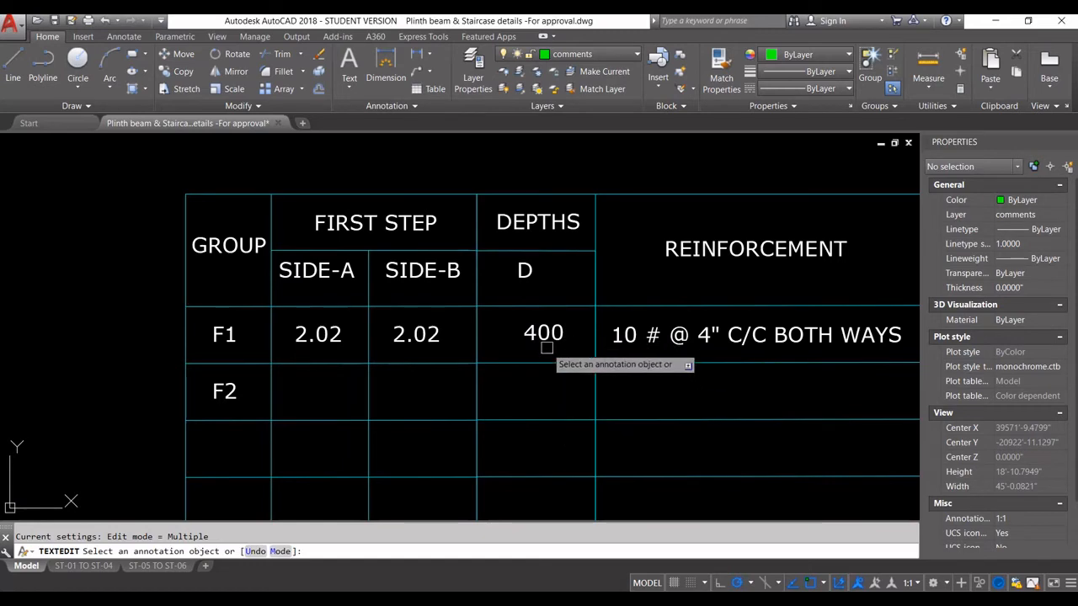
{"action": "key", "text": "Escape"}
Move the 400 depth text slightly left and up towards the middle of its cell in the F1 row.
{"action": "left_click", "coordinate": [546, 335]}
{"action": "type", "text": "m"}
{"action": "key", "text": "Return"}
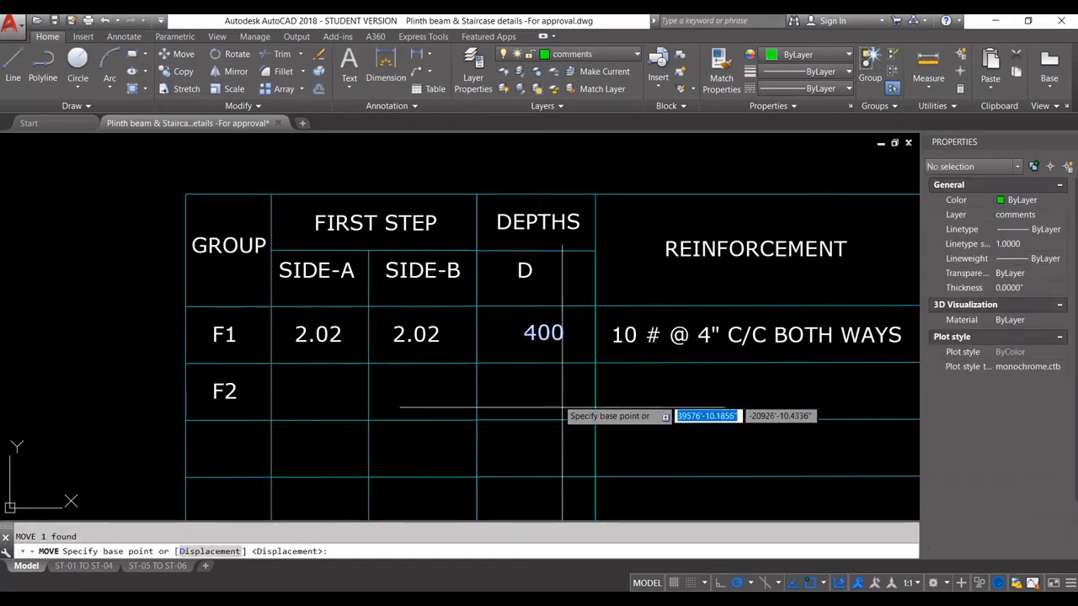
{"action": "left_click", "coordinate": [562, 408]}
{"action": "left_click", "coordinate": [550, 396]}
{"action": "key", "text": "Escape"}
Check the bar size and spacing noted for footing F1 in Notepad, leaving the notes untouched.
{"action": "middle_click_drag", "start_coordinate": [677, 385], "coordinate": [543, 350]}
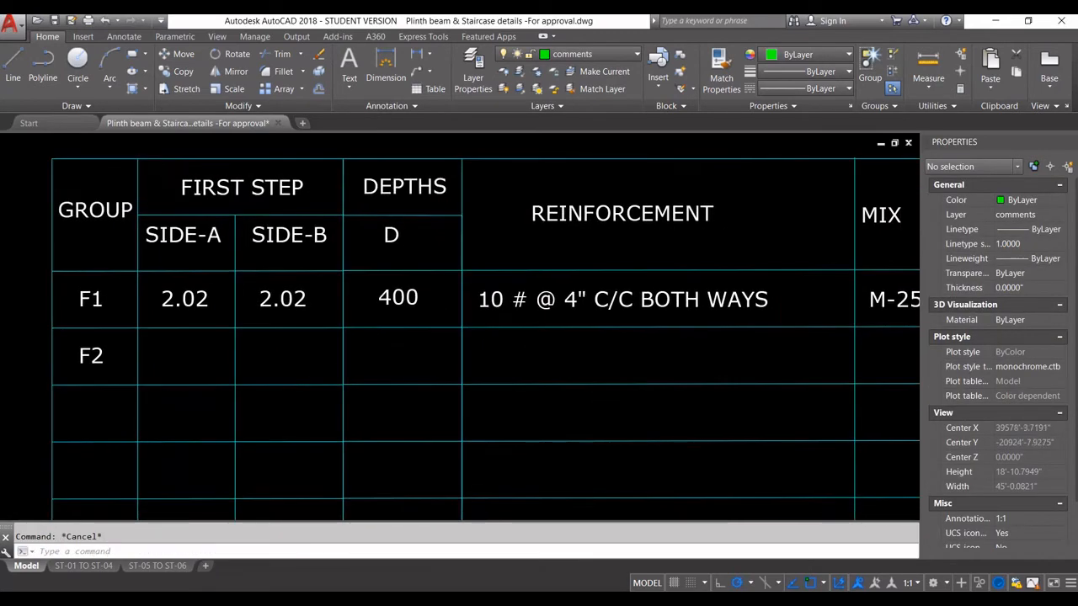
{"action": "middle_click_drag", "start_coordinate": [640, 304], "coordinate": [569, 337]}
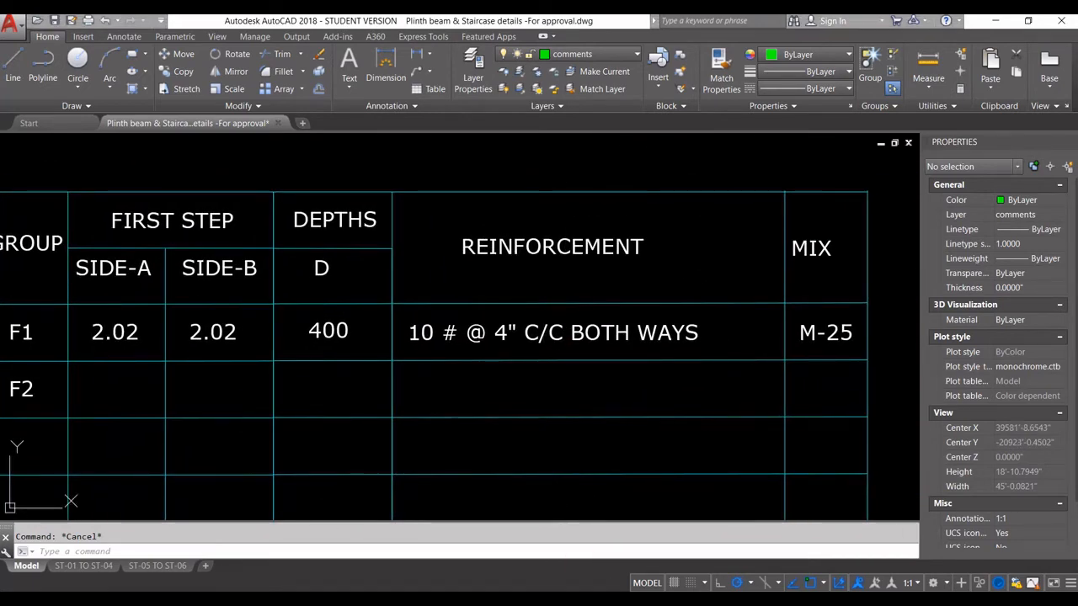
{"action": "left_click", "coordinate": [612, 602]}
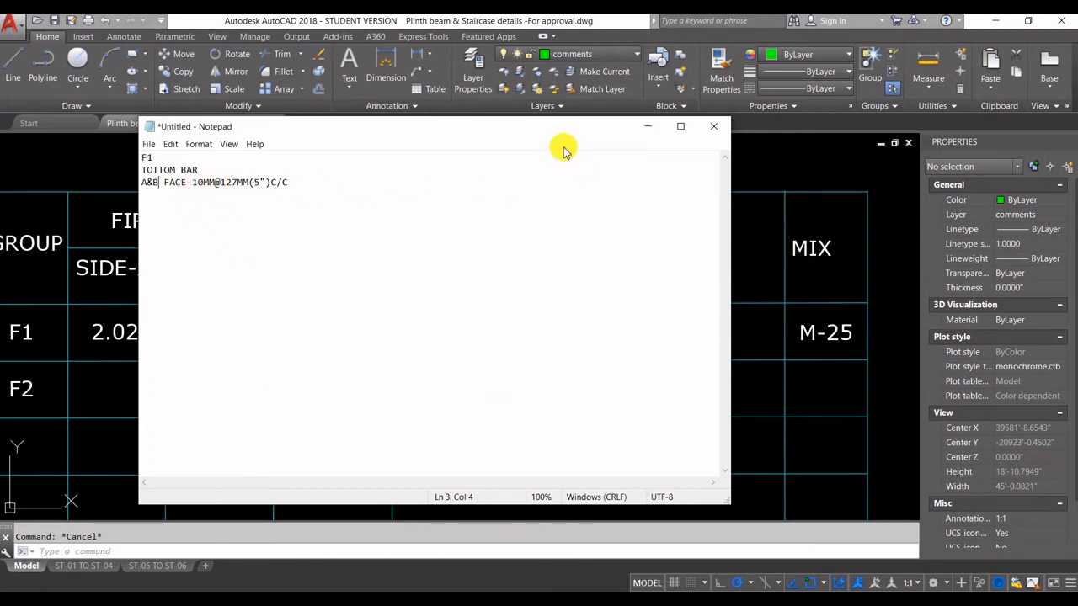
{"action": "left_click", "coordinate": [645, 128]}
Replace the bar spacing in the F1 reinforcement text with 127mm so it reads 10 # @ 127mm C/C BOTH WAYS.
{"action": "left_click", "coordinate": [472, 333]}
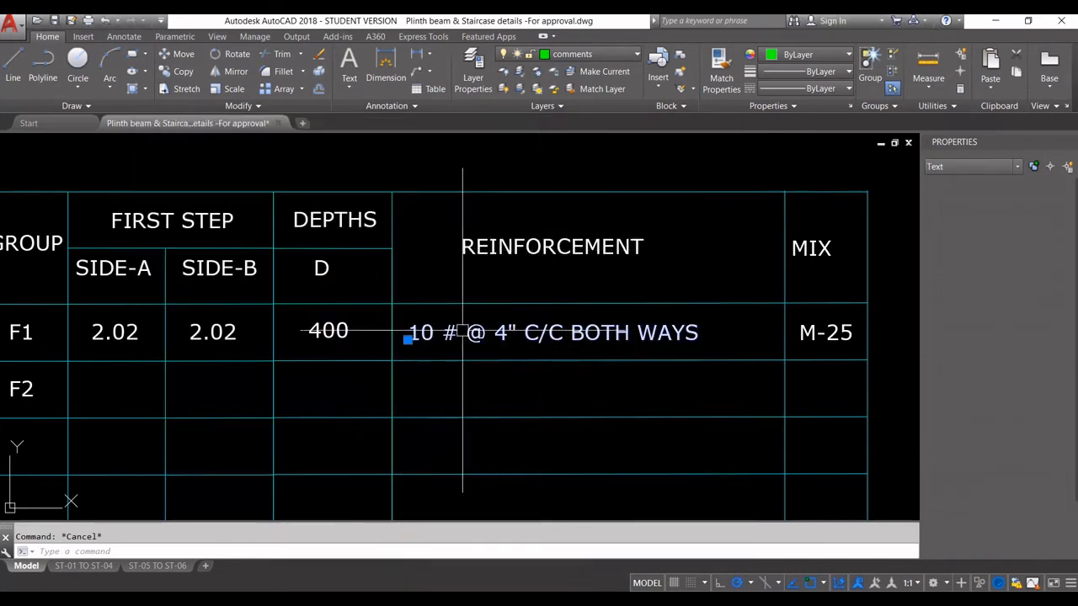
{"action": "double_click", "coordinate": [424, 337]}
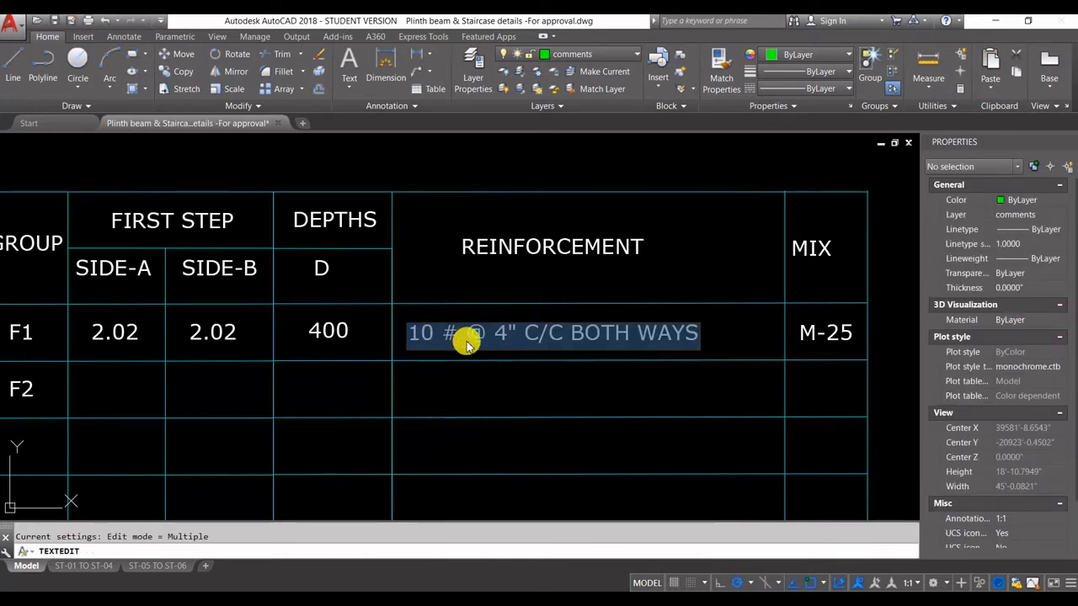
{"action": "left_click", "coordinate": [522, 335]}
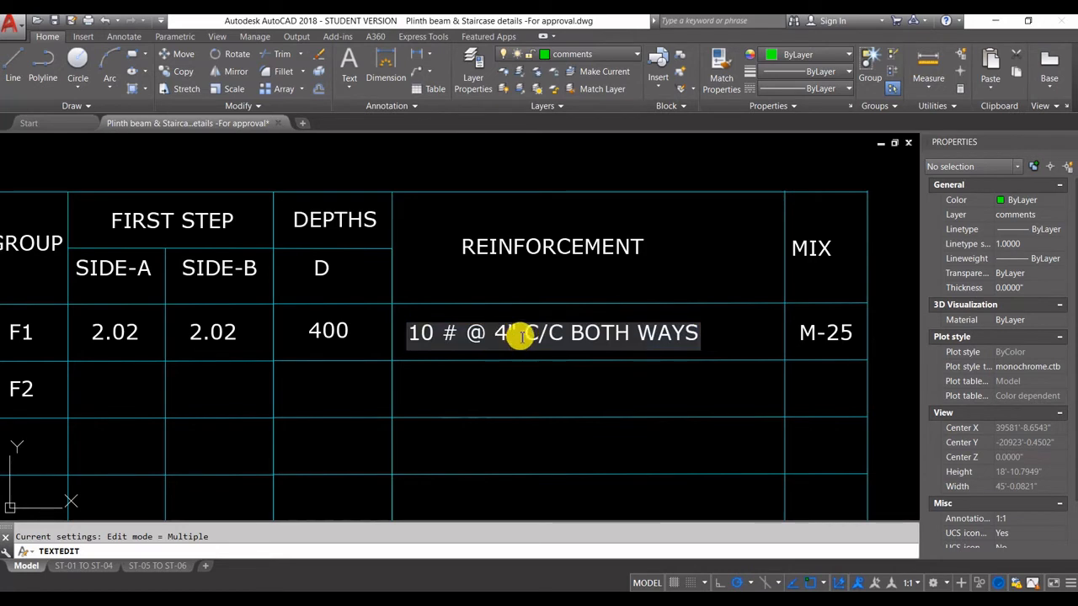
{"action": "key", "text": "BackSpace"}
{"action": "key", "text": "BackSpace"}
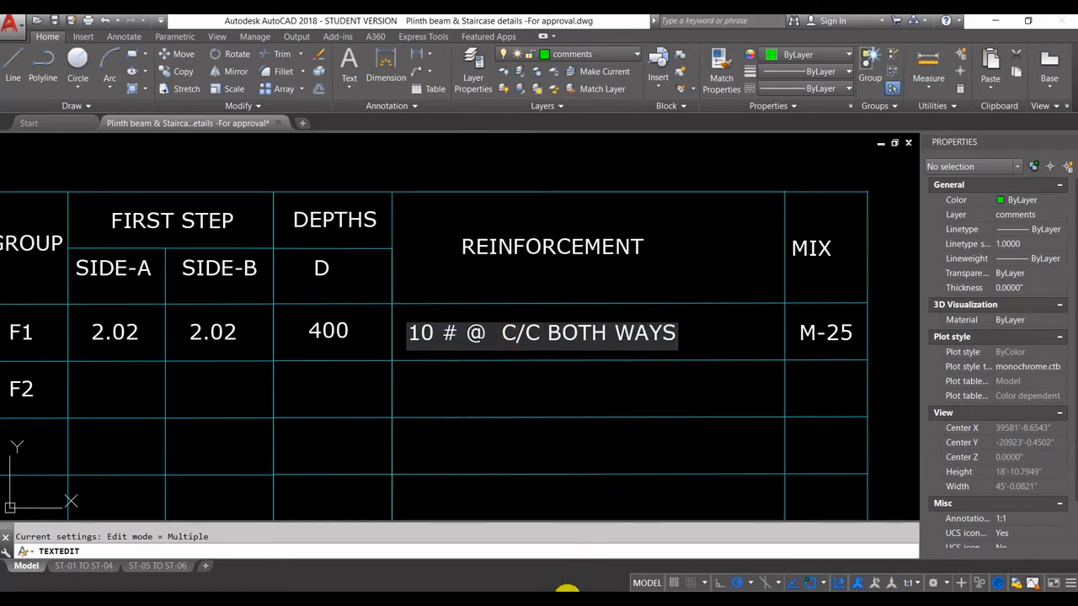
{"action": "key", "text": "alt+Tab"}
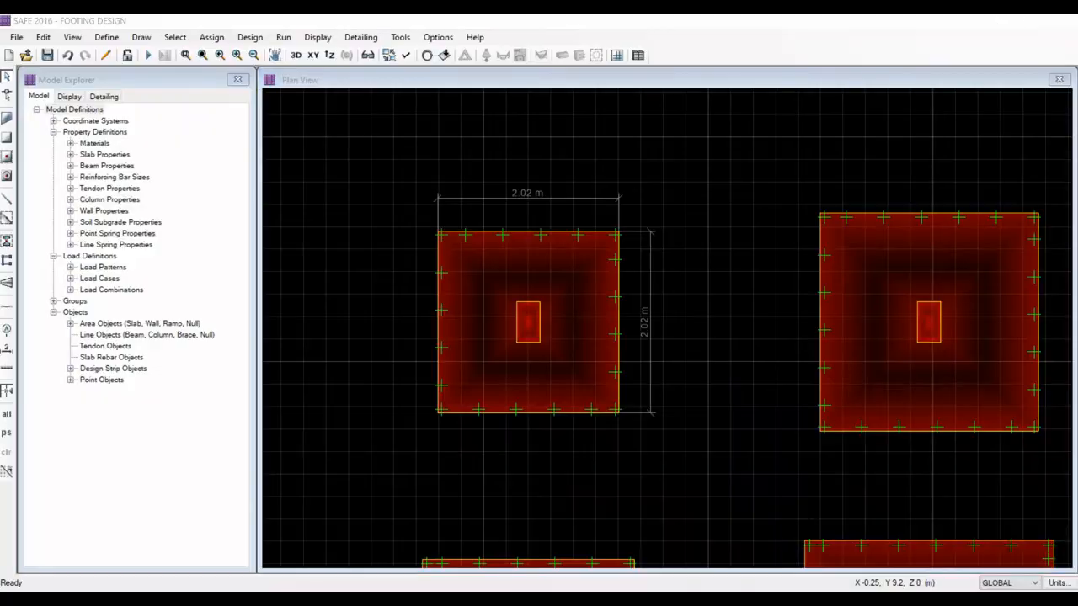
{"action": "key", "text": "alt+Tab"}
{"action": "key", "text": "alt+Tab"}
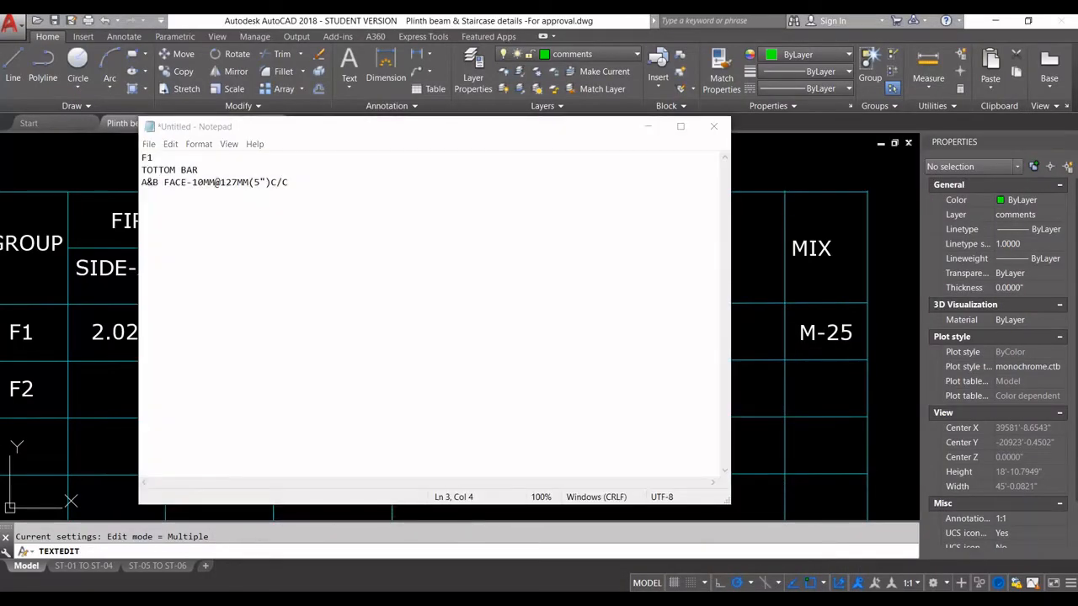
{"action": "key", "text": "alt+Tab"}
{"action": "type", "text": "127"}
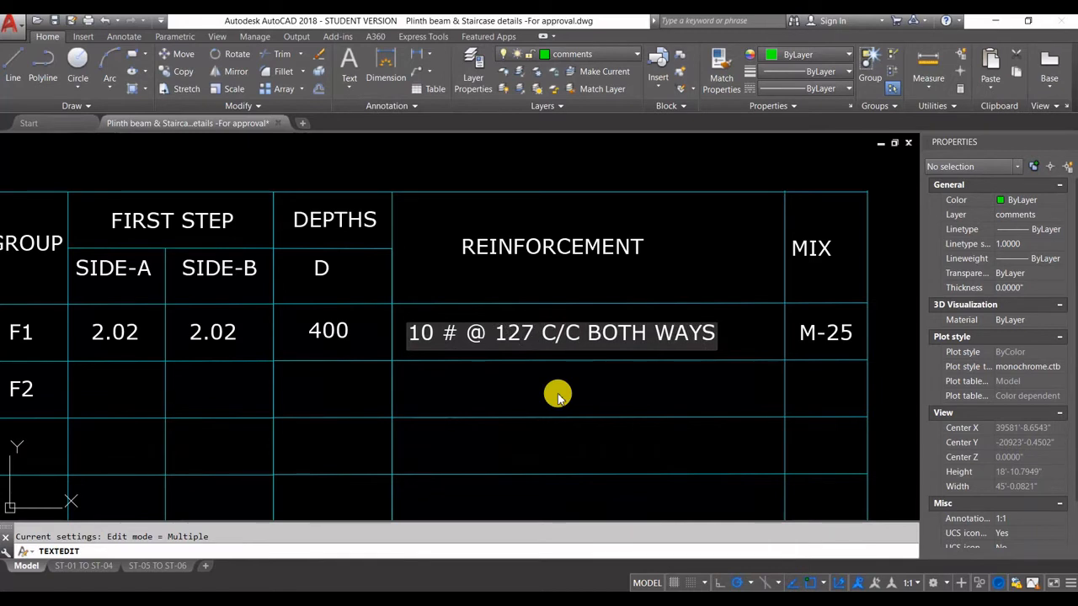
{"action": "type", "text": "mm"}
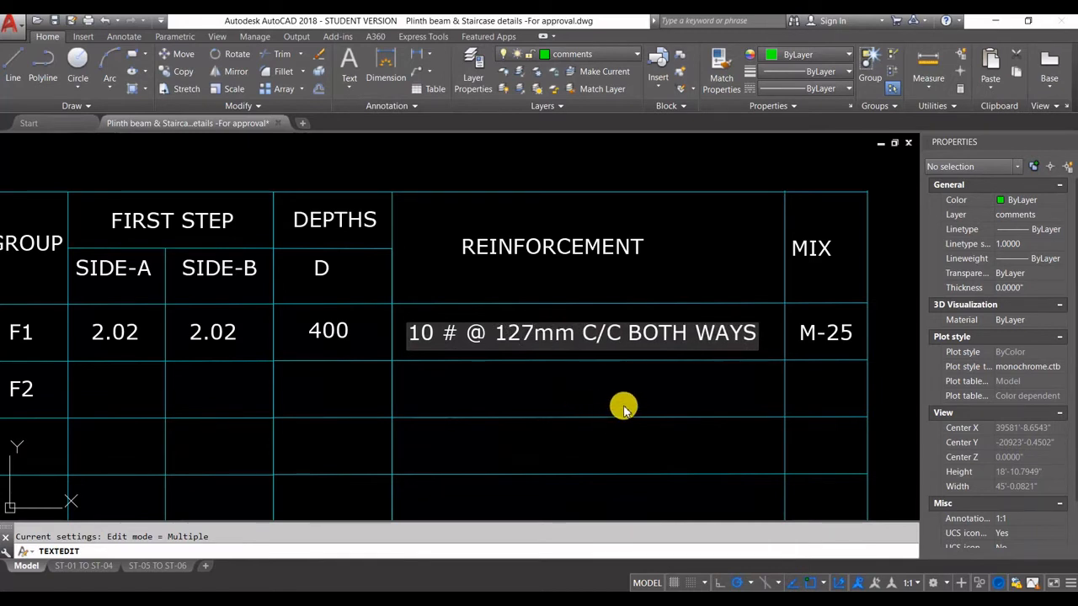
{"action": "left_click", "coordinate": [657, 425]}
{"action": "scroll", "coordinate": [707, 368], "scroll_direction": "down", "scroll_amount": 2}
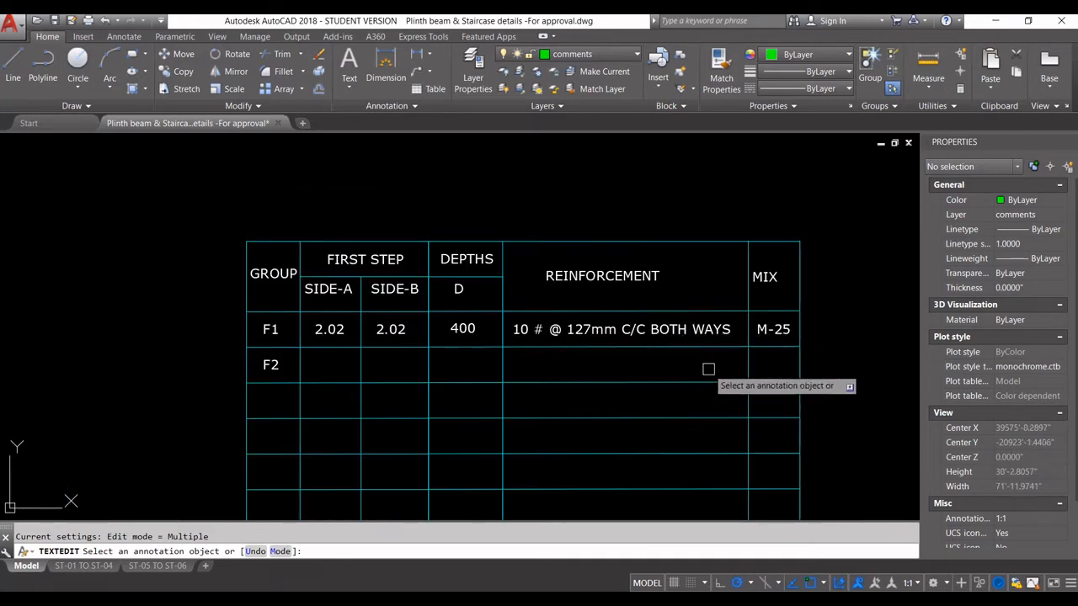
{"action": "key", "text": "Escape"}
Examine the F1 row's reinforcement and MIX entries in the footing table.
{"action": "middle_click_drag", "start_coordinate": [638, 382], "coordinate": [625, 346]}
{"action": "scroll", "coordinate": [573, 362], "scroll_direction": "up", "scroll_amount": 4}
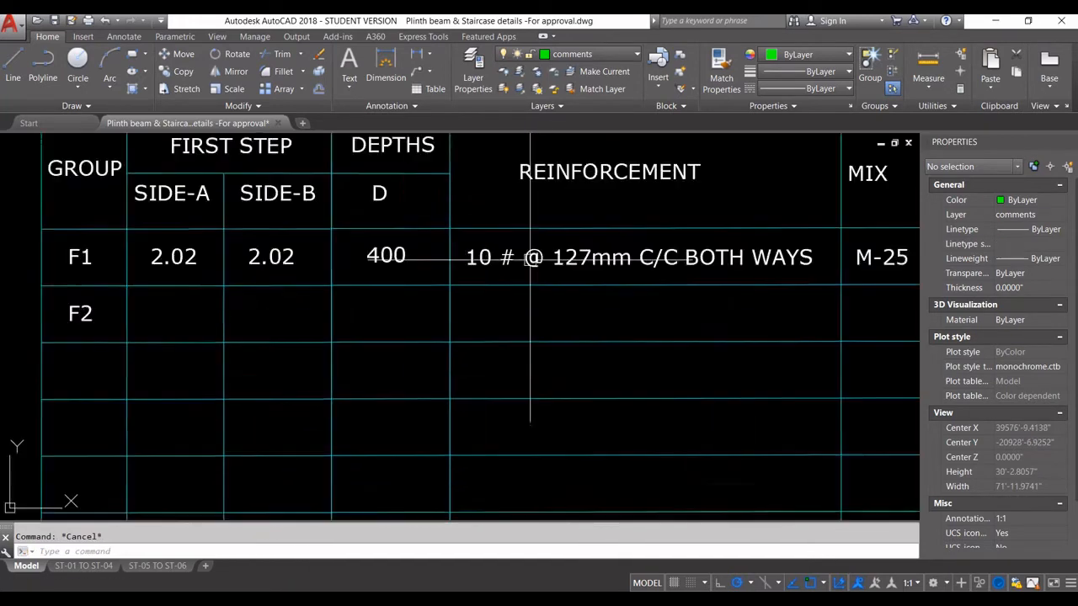
{"action": "scroll", "coordinate": [593, 272], "scroll_direction": "down", "scroll_amount": 4}
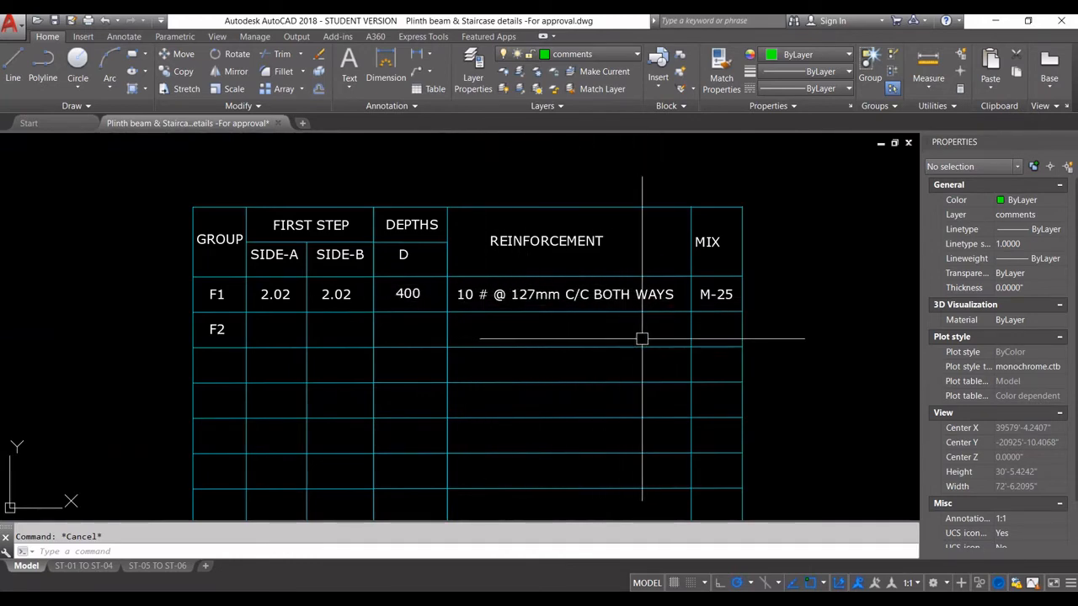
{"action": "scroll", "coordinate": [647, 304], "scroll_direction": "down", "scroll_amount": 2}
{"action": "scroll", "coordinate": [699, 304], "scroll_direction": "up", "scroll_amount": 8}
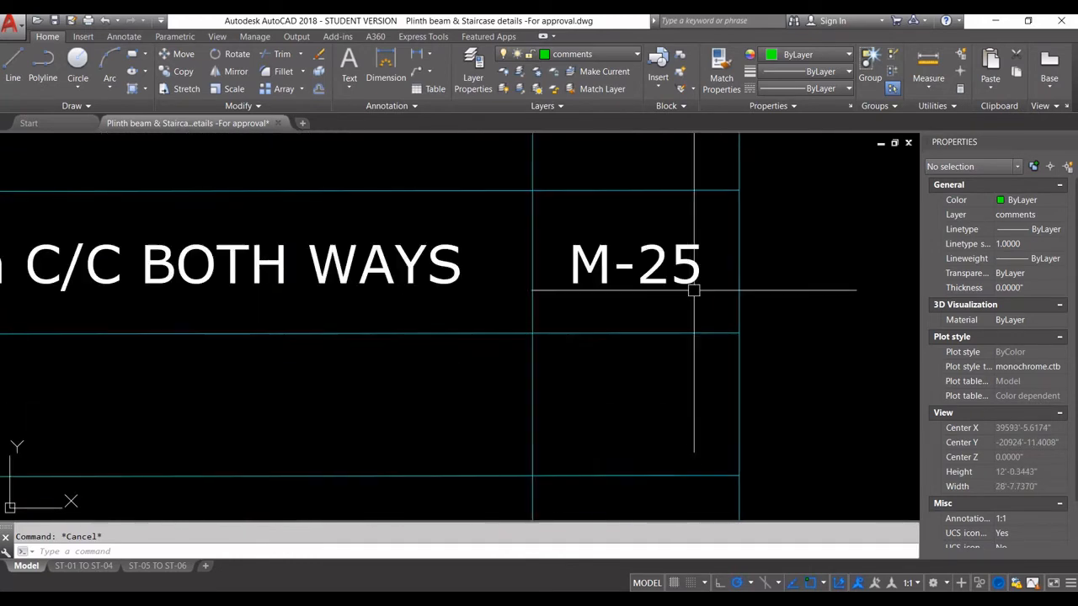
{"action": "middle_click_drag", "start_coordinate": [685, 294], "coordinate": [702, 362]}
{"action": "scroll", "coordinate": [726, 352], "scroll_direction": "down", "scroll_amount": 4}
{"action": "scroll", "coordinate": [726, 350], "scroll_direction": "down", "scroll_amount": 2}
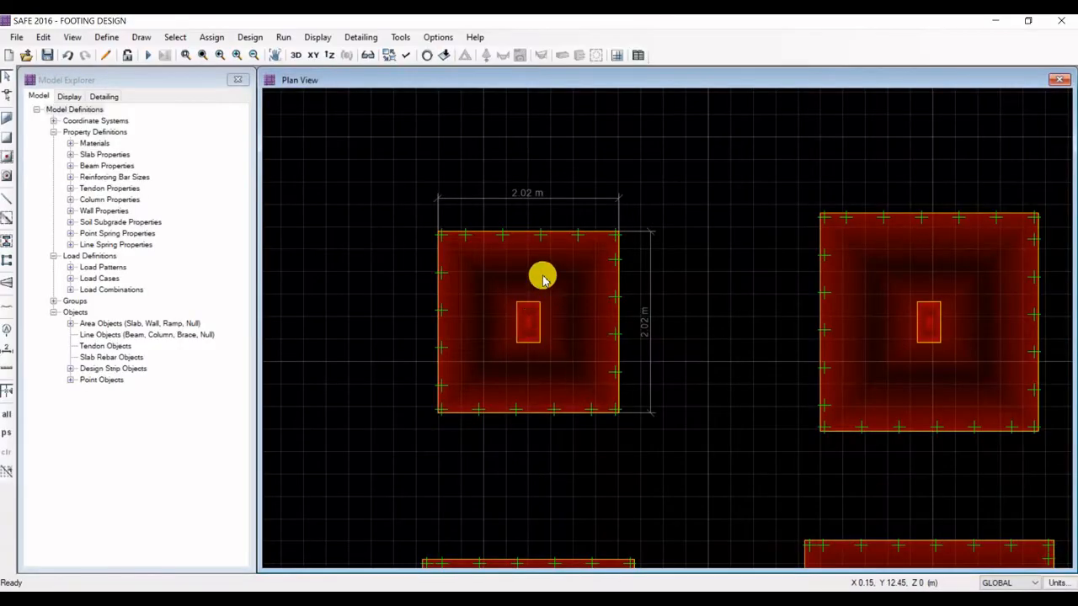
In SAFE, check the slab material of the SLAB400M20 property assigned to the 2.02 m square footing, leaving its settings untouched.
{"action": "right_click", "coordinate": [544, 282]}
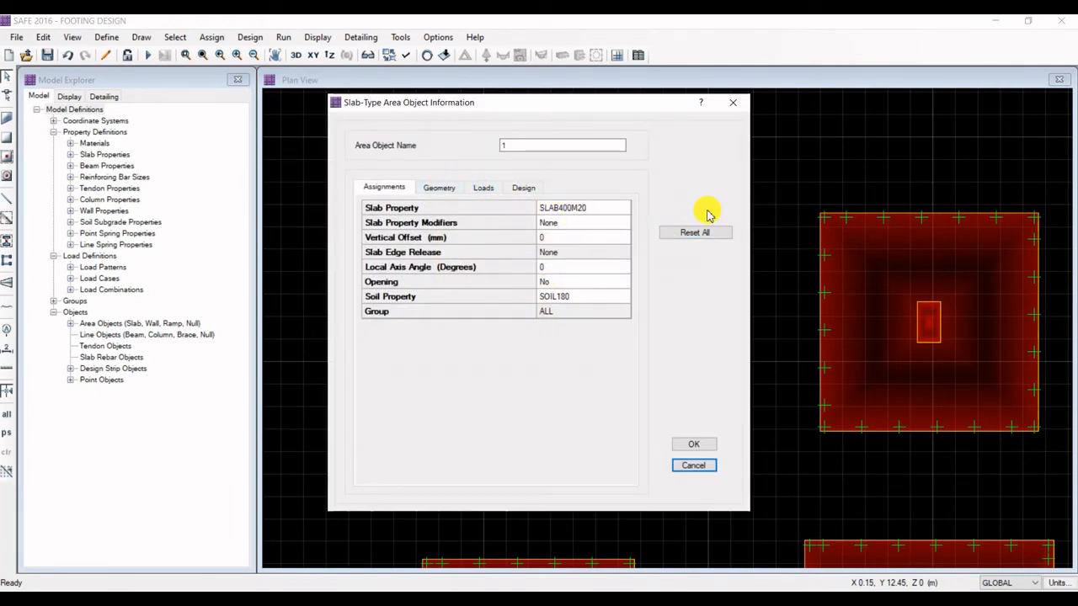
{"action": "left_click", "coordinate": [589, 212]}
{"action": "left_click", "coordinate": [592, 213]}
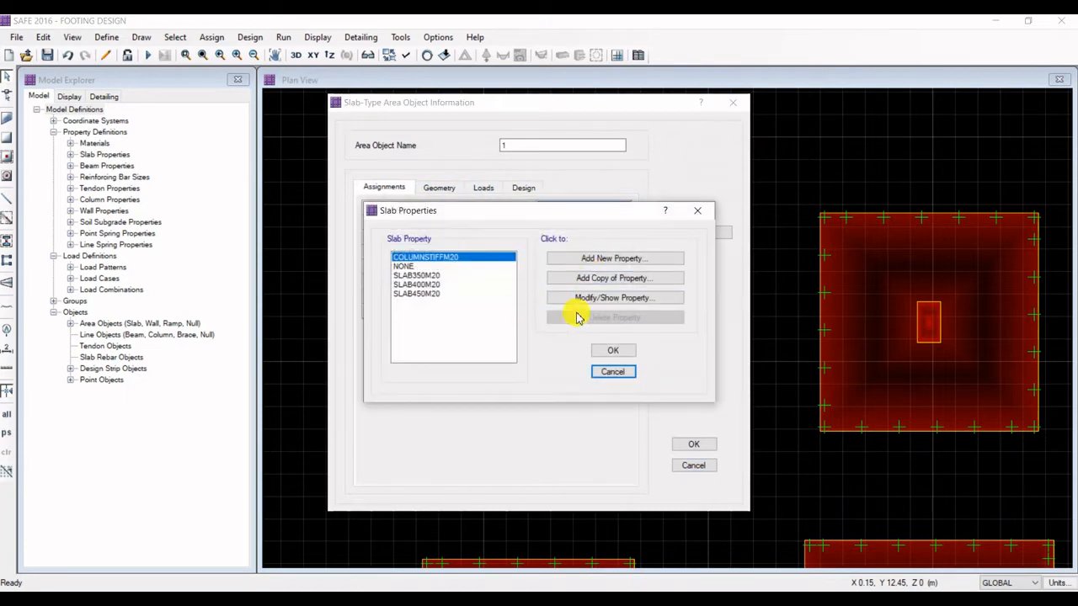
{"action": "left_click", "coordinate": [420, 286]}
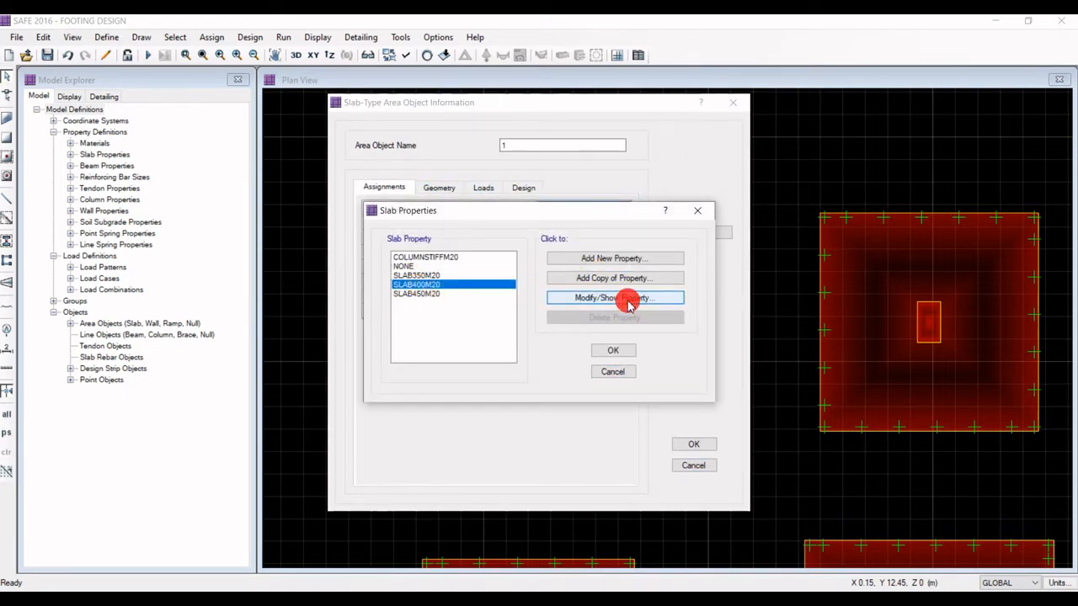
{"action": "left_click", "coordinate": [627, 301]}
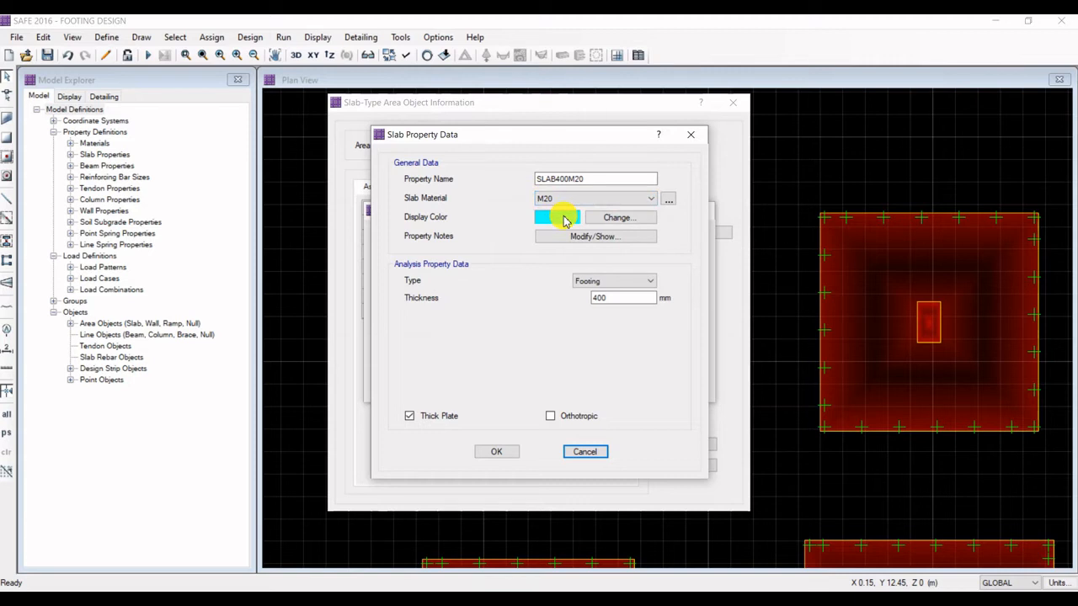
{"action": "left_click", "coordinate": [585, 453]}
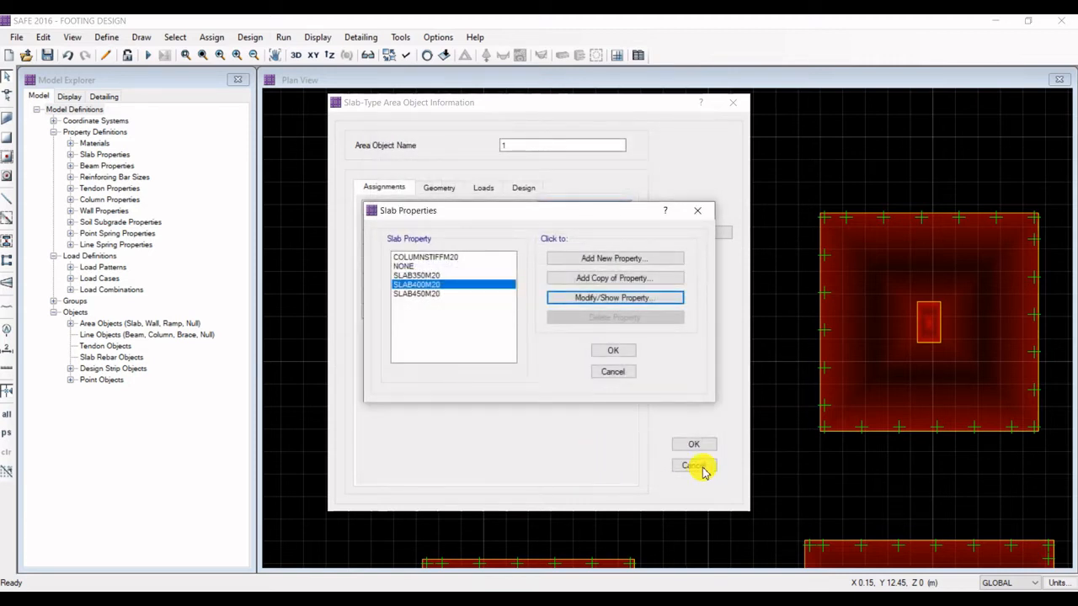
{"action": "left_click", "coordinate": [613, 371]}
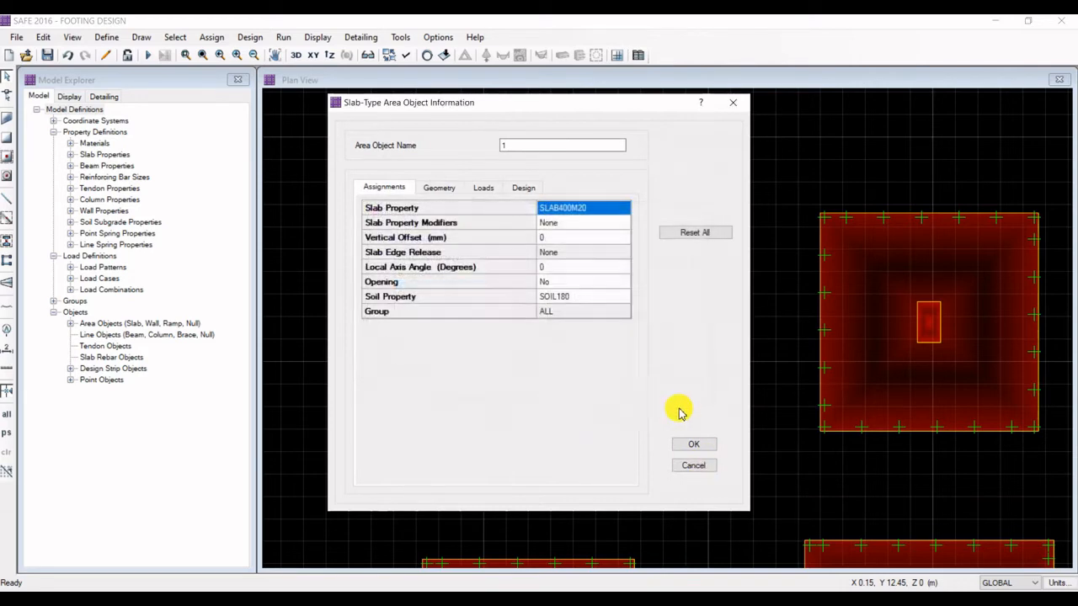
{"action": "left_click", "coordinate": [704, 470]}
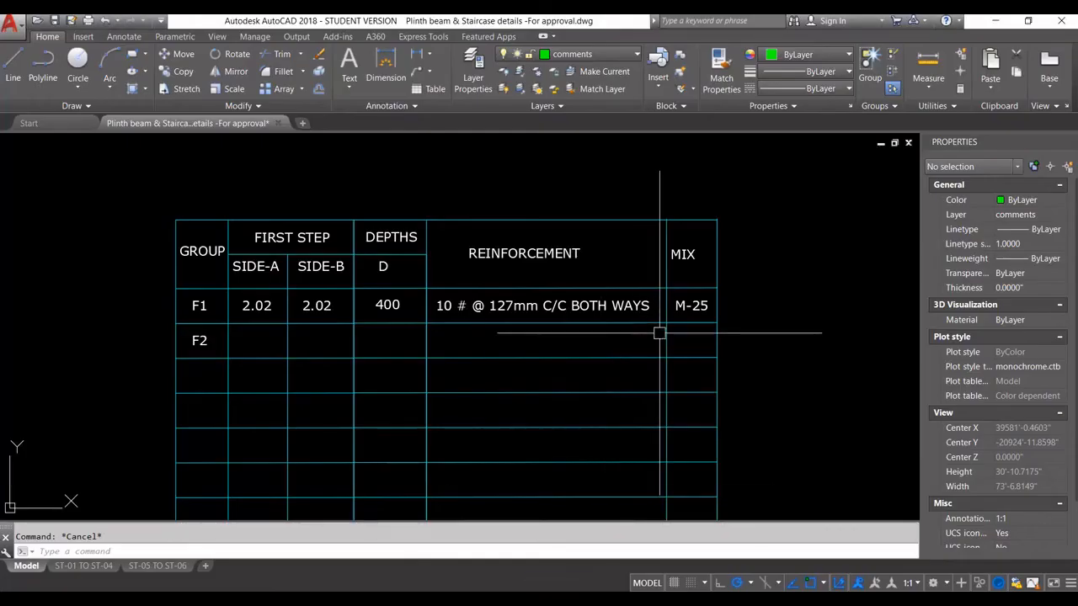
Back in AutoCAD, change the F1 row's MIX text to M-20.
{"action": "scroll", "coordinate": [691, 328], "scroll_direction": "up", "scroll_amount": 5}
{"action": "left_click", "coordinate": [695, 330]}
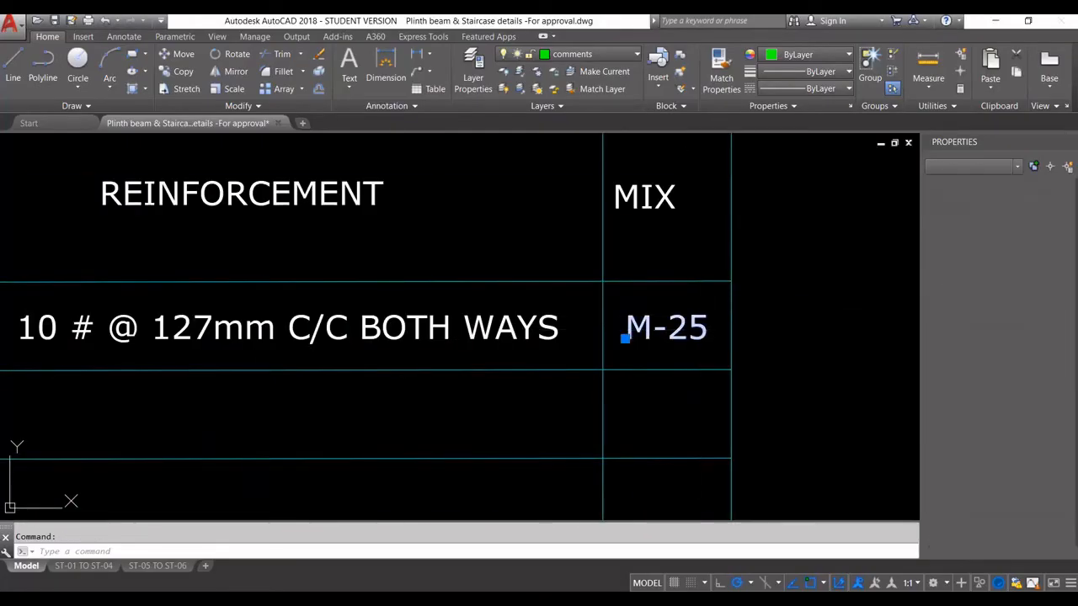
{"action": "double_click", "coordinate": [705, 332]}
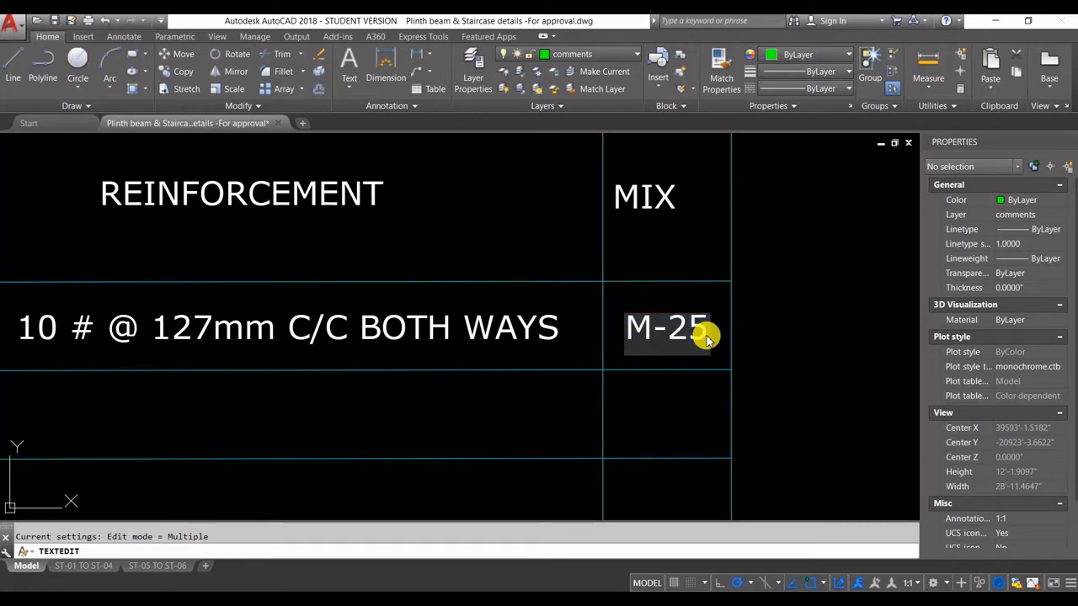
{"action": "type", "text": "M-20"}
{"action": "left_click", "coordinate": [792, 313]}
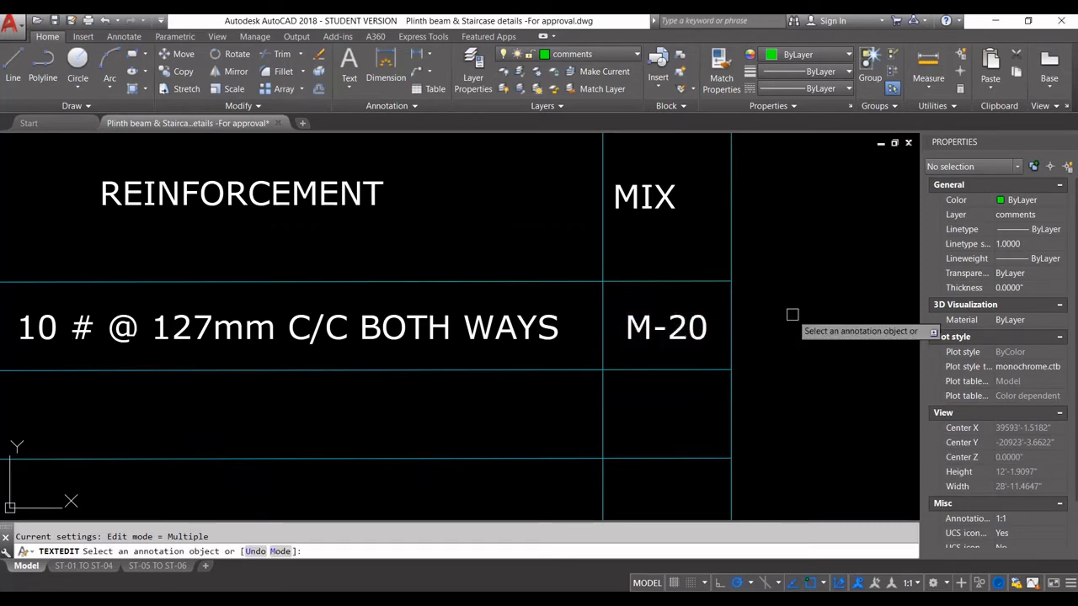
{"action": "scroll", "coordinate": [794, 313], "scroll_direction": "down", "scroll_amount": 5}
{"action": "key", "text": "Escape"}
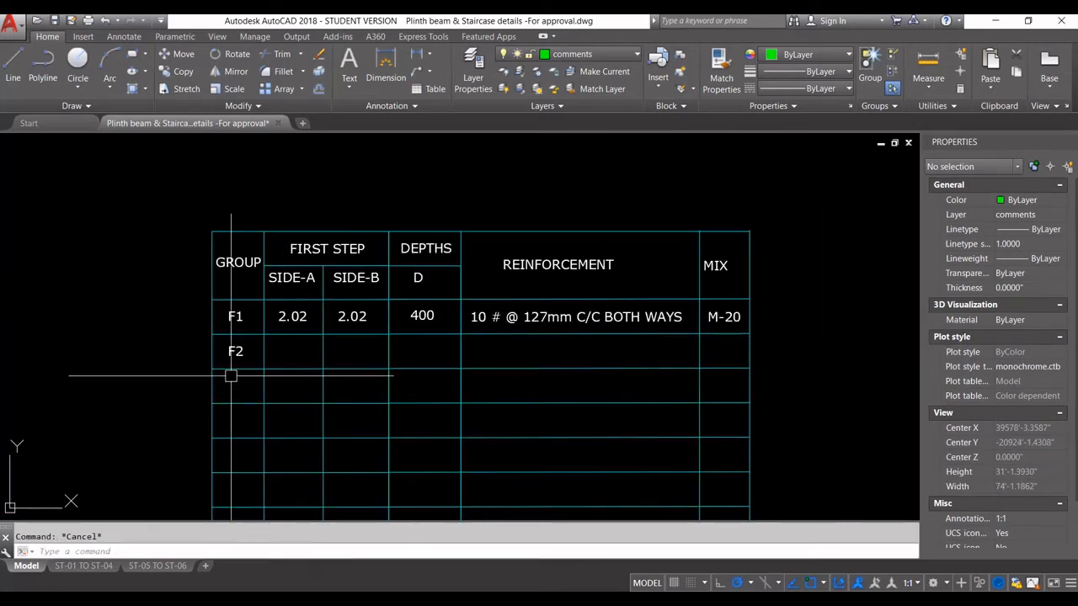
Switch to SAFE and window-select the larger footing beside the 2.02 m square one, together with its column.
{"action": "middle_click_drag", "start_coordinate": [231, 376], "coordinate": [260, 333]}
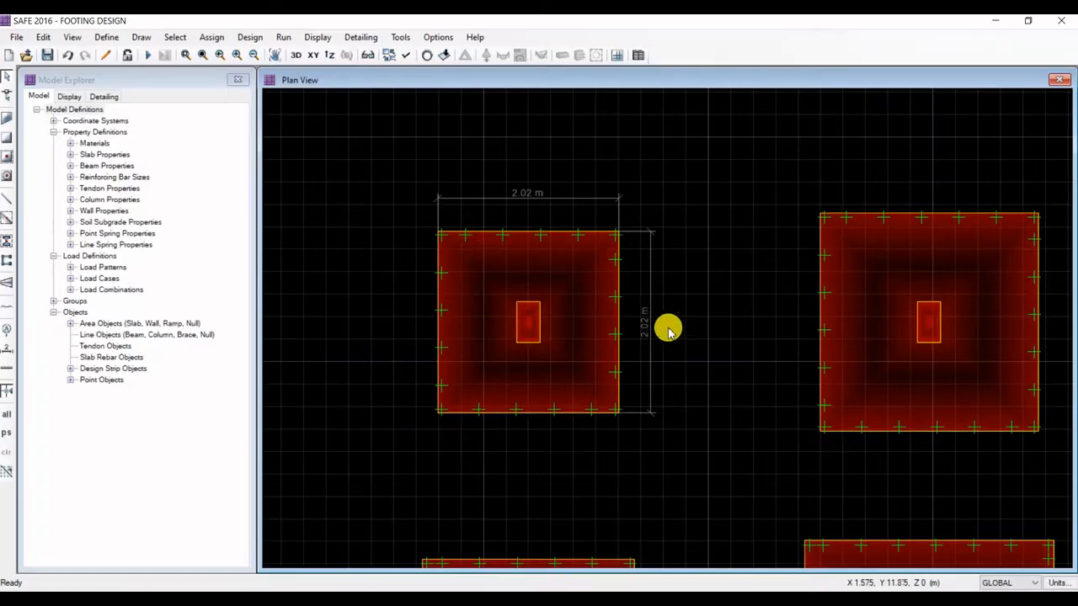
{"action": "middle_click_drag", "start_coordinate": [666, 325], "coordinate": [541, 325]}
{"action": "scroll", "coordinate": [641, 266], "scroll_direction": "down", "scroll_amount": 2}
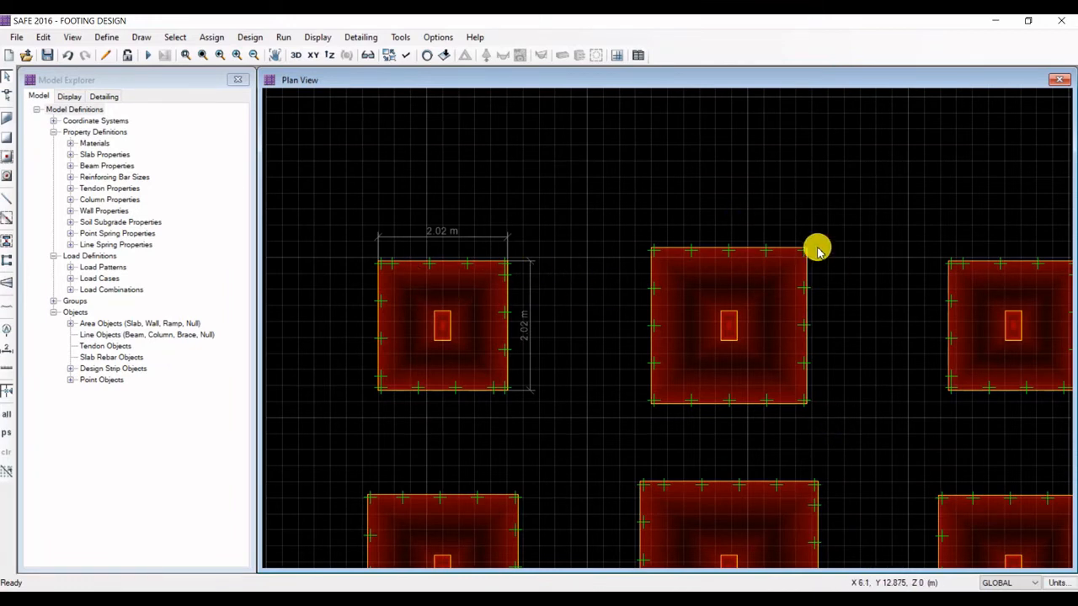
{"action": "left_click_drag", "start_coordinate": [625, 205], "coordinate": [880, 442]}
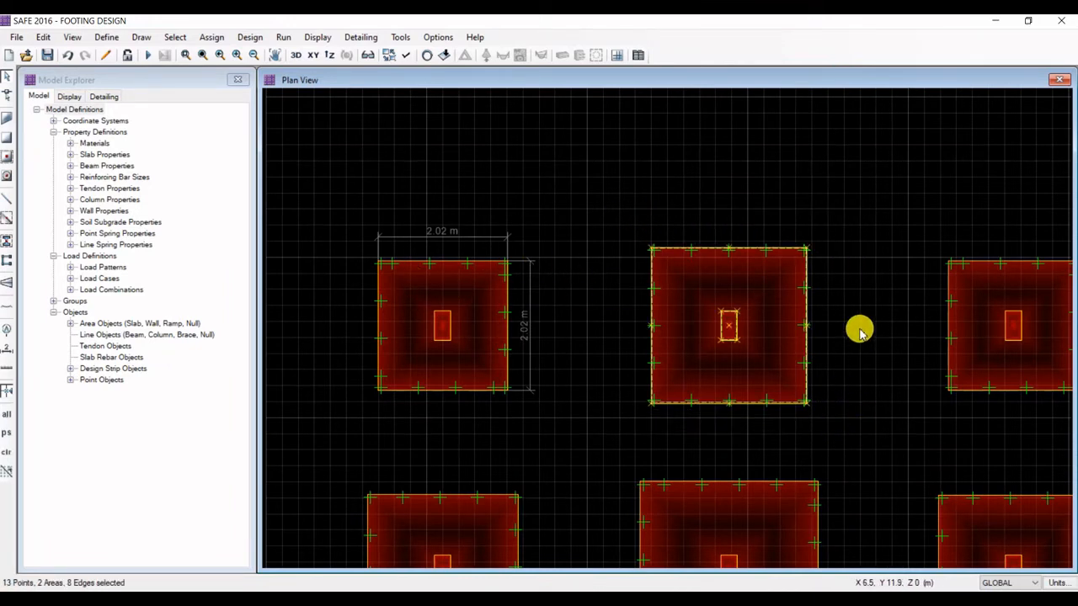
{"action": "right_click", "coordinate": [859, 331]}
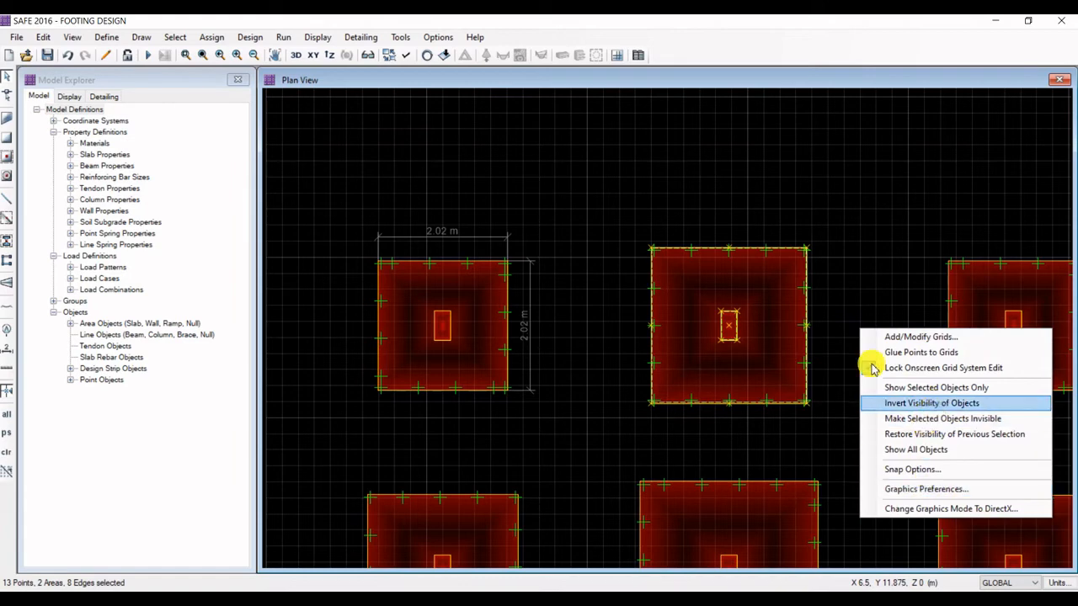
{"action": "left_click", "coordinate": [844, 229]}
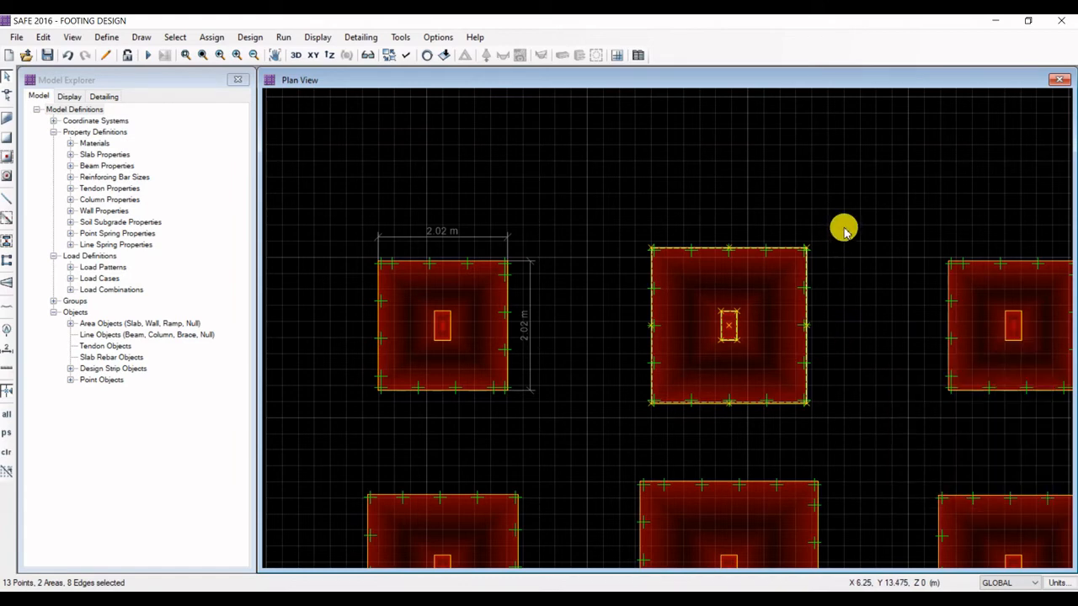
Check the F1 bottom bar note in Notepad, minimize it, and review the F1 row of the AutoCAD footing schedule.
{"action": "key", "text": "alt+Tab"}
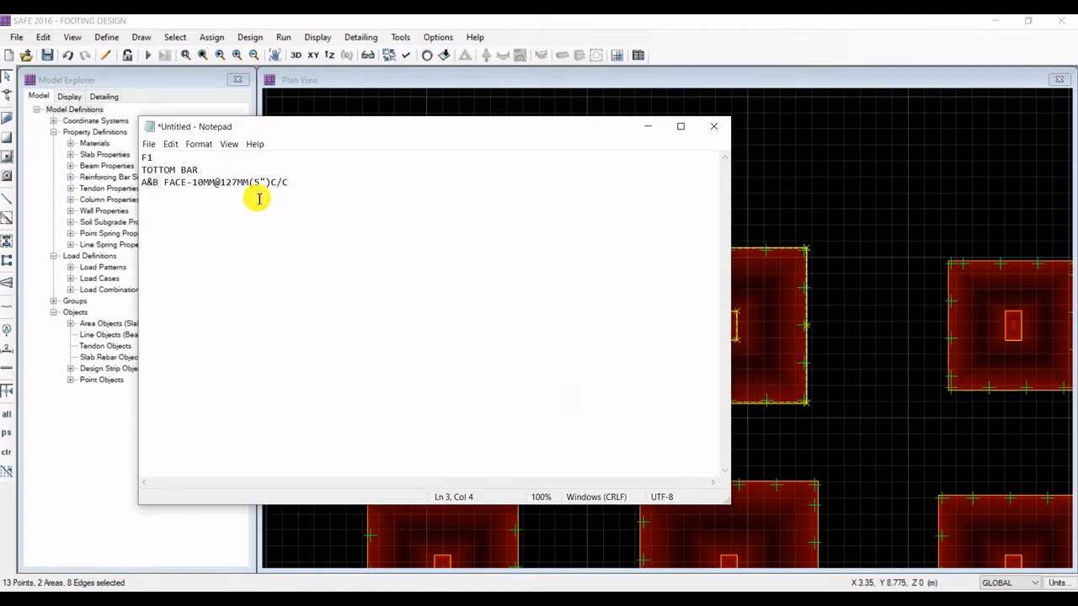
{"action": "left_click", "coordinate": [648, 127]}
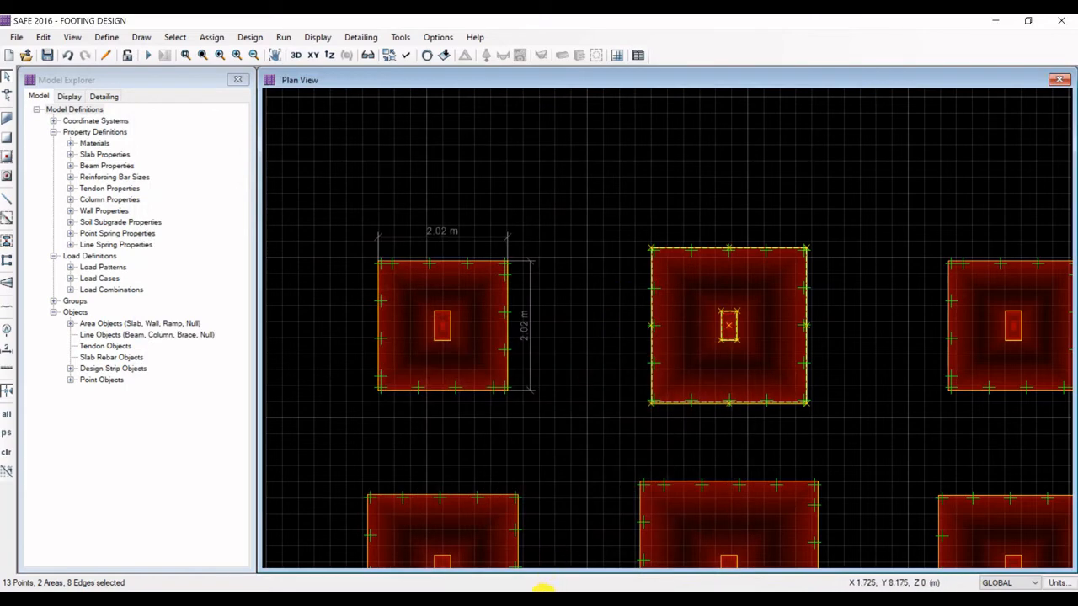
{"action": "key", "text": "alt+Tab"}
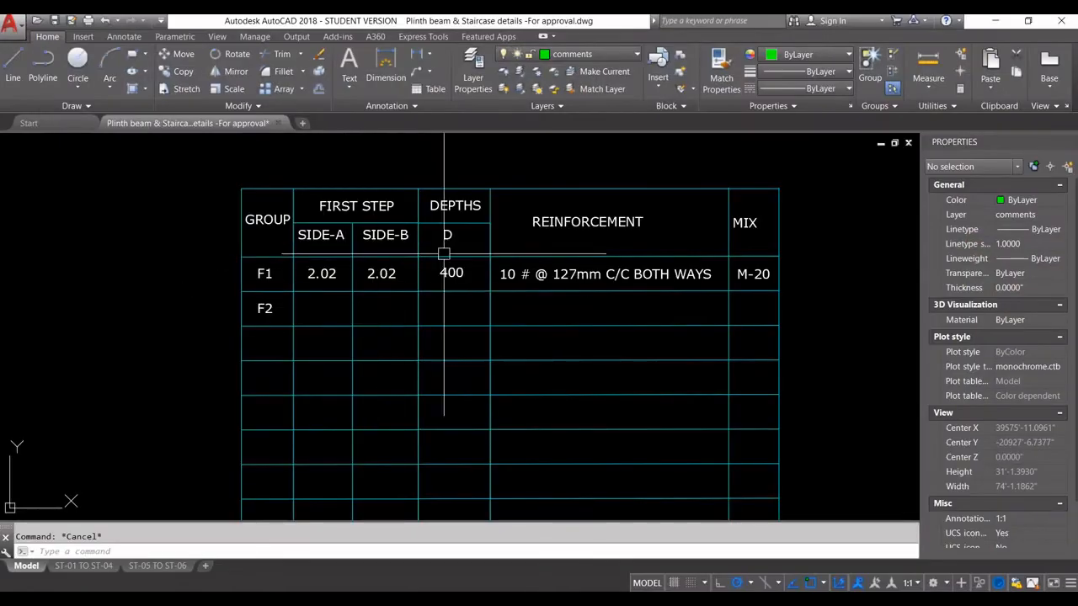
{"action": "middle_click_drag", "start_coordinate": [463, 238], "coordinate": [478, 290]}
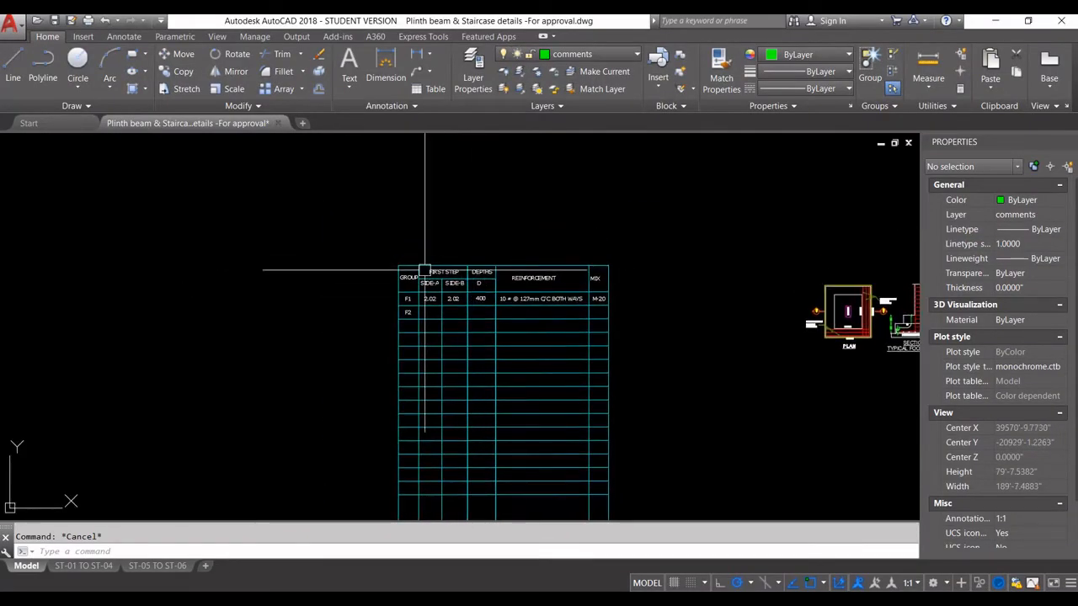
{"action": "scroll", "coordinate": [544, 306], "scroll_direction": "up", "scroll_amount": 4}
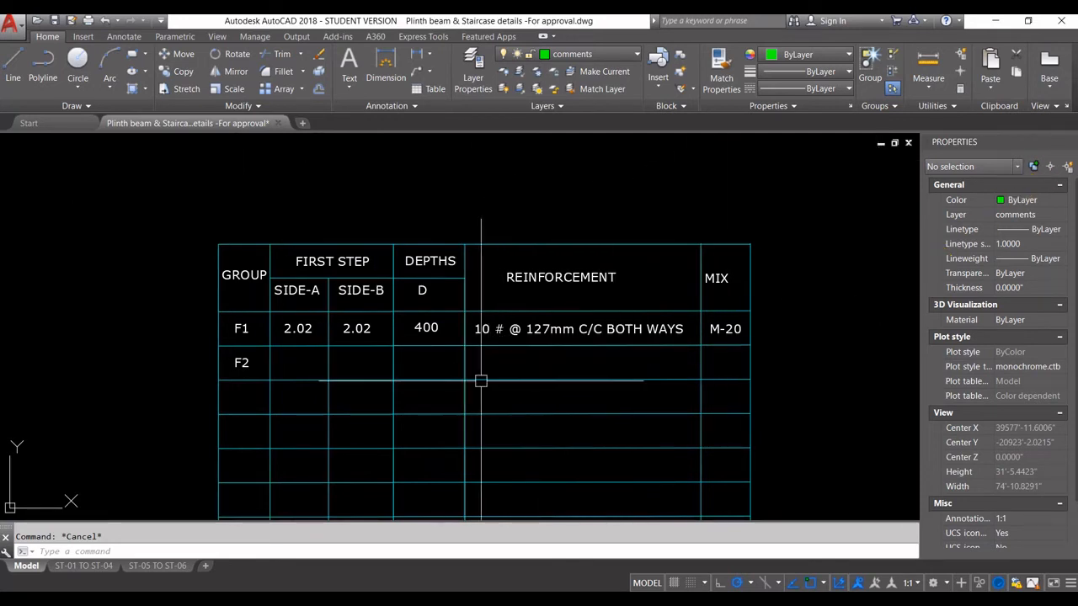
{"action": "middle_click_drag", "start_coordinate": [363, 351], "coordinate": [370, 330]}
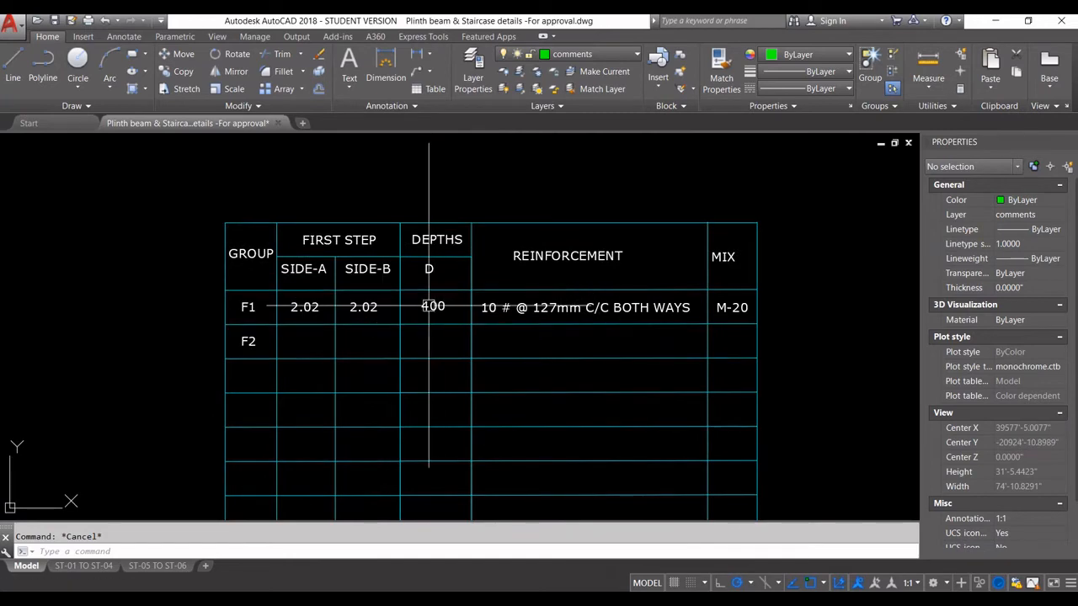
{"action": "scroll", "coordinate": [294, 315], "scroll_direction": "down", "scroll_amount": 1}
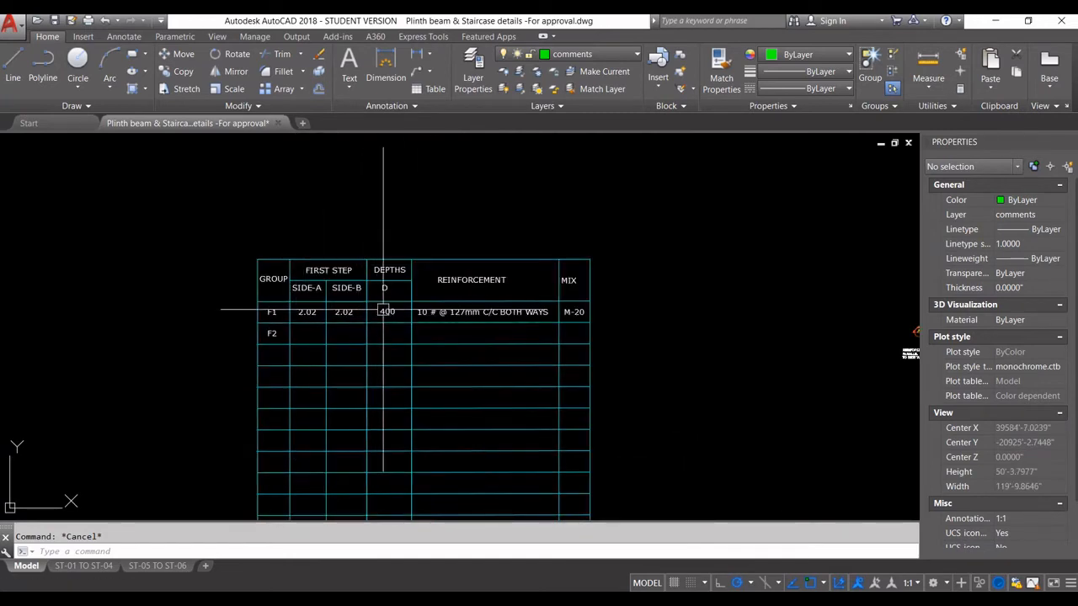
Erase the II step outline, its label and the D2 dimension from the Section-AA typical footing detail.
{"action": "middle_click_drag", "start_coordinate": [406, 317], "coordinate": [312, 318]}
{"action": "scroll", "coordinate": [392, 328], "scroll_direction": "down", "scroll_amount": 2}
{"action": "scroll", "coordinate": [624, 342], "scroll_direction": "up", "scroll_amount": 3}
{"action": "scroll", "coordinate": [656, 346], "scroll_direction": "up", "scroll_amount": 12}
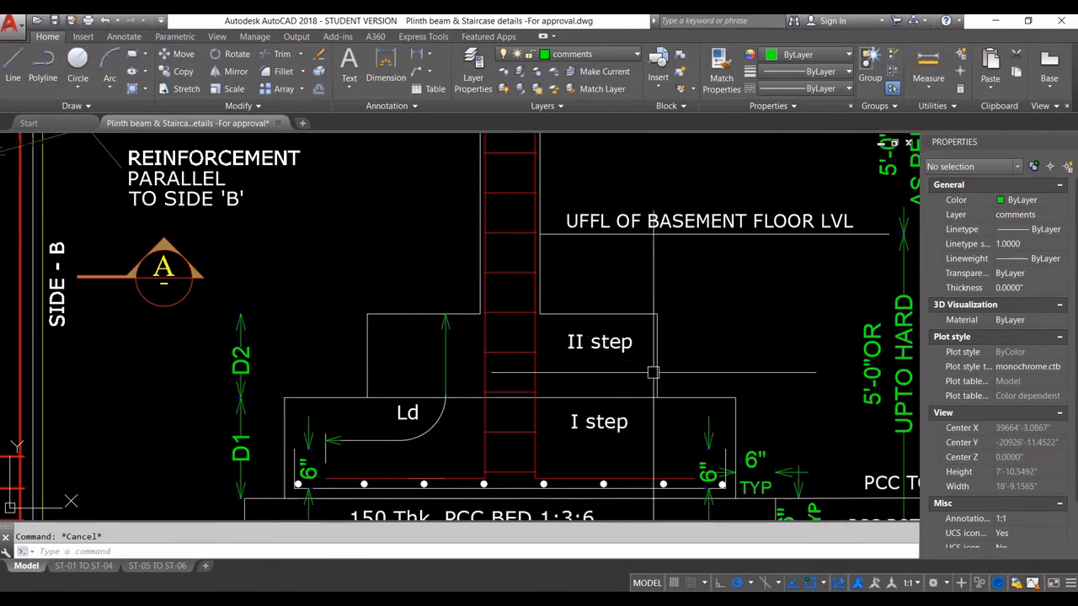
{"action": "type", "text": "e"}
{"action": "key", "text": "Return"}
{"action": "left_click", "coordinate": [655, 364]}
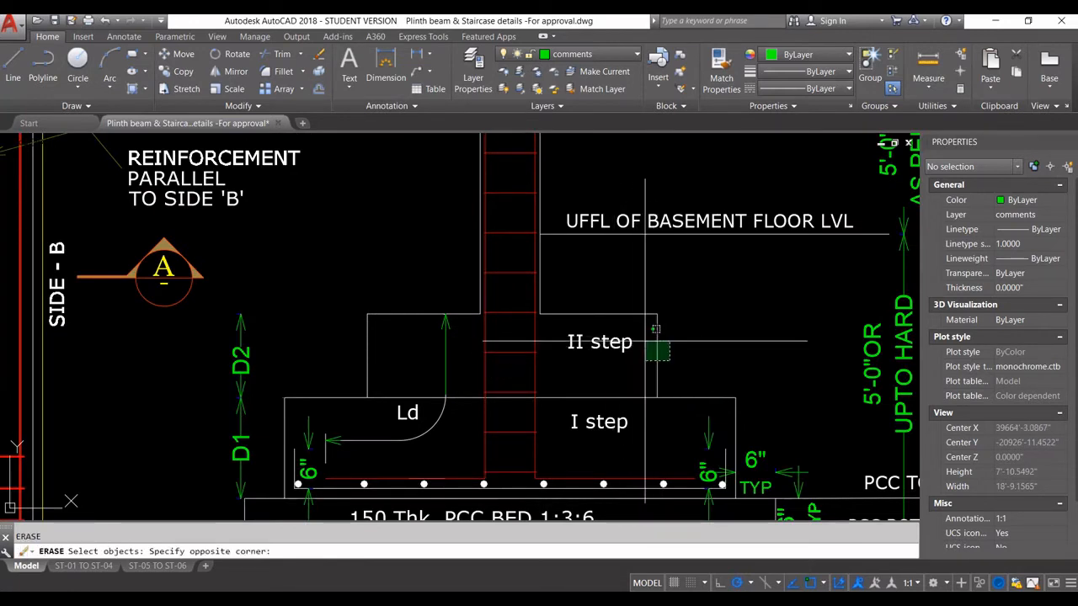
{"action": "left_click", "coordinate": [595, 309]}
{"action": "key", "text": "Return"}
{"action": "left_click", "coordinate": [416, 352]}
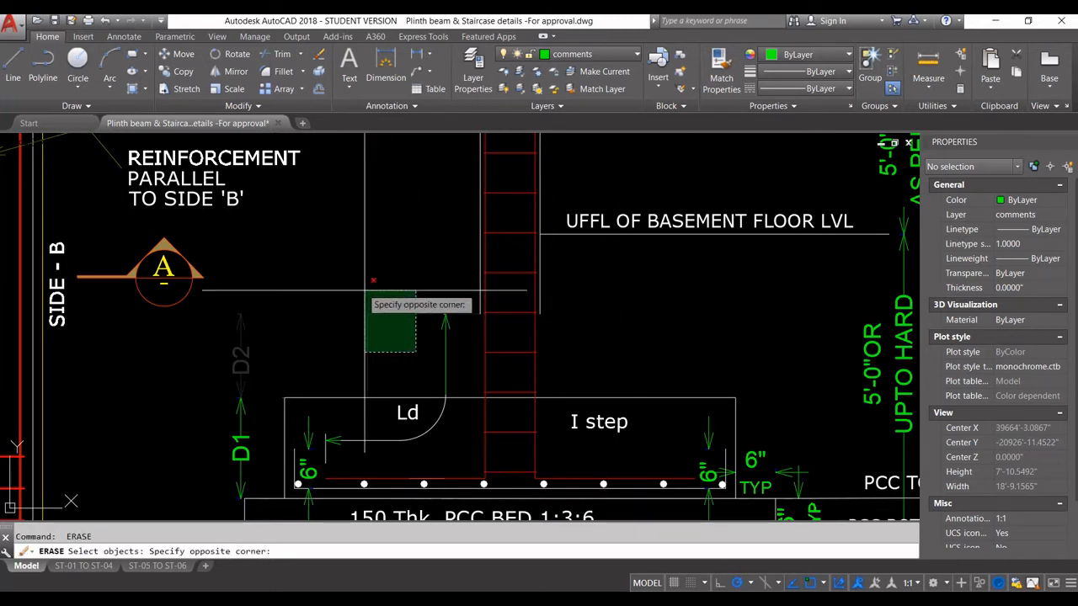
{"action": "left_click", "coordinate": [364, 290]}
{"action": "key", "text": "Return"}
{"action": "key", "text": "Escape"}
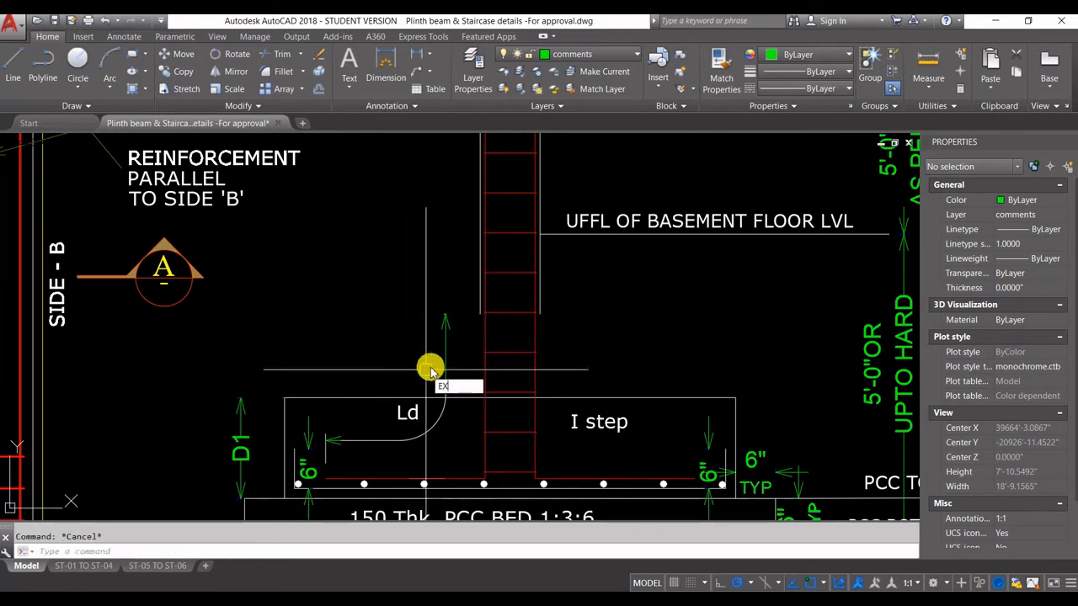
Extend both column edge lines down to the top line of the I step in Section-AA.
{"action": "type", "text": "EX"}
{"action": "key", "text": "Return"}
{"action": "left_click", "coordinate": [581, 397]}
{"action": "key", "text": "Return"}
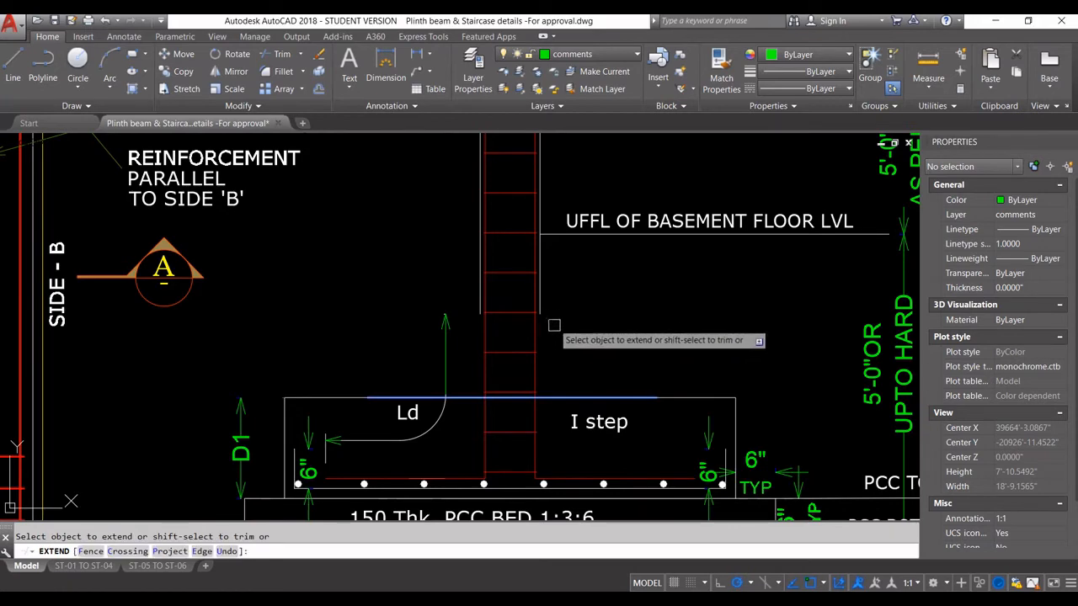
{"action": "left_click", "coordinate": [543, 307]}
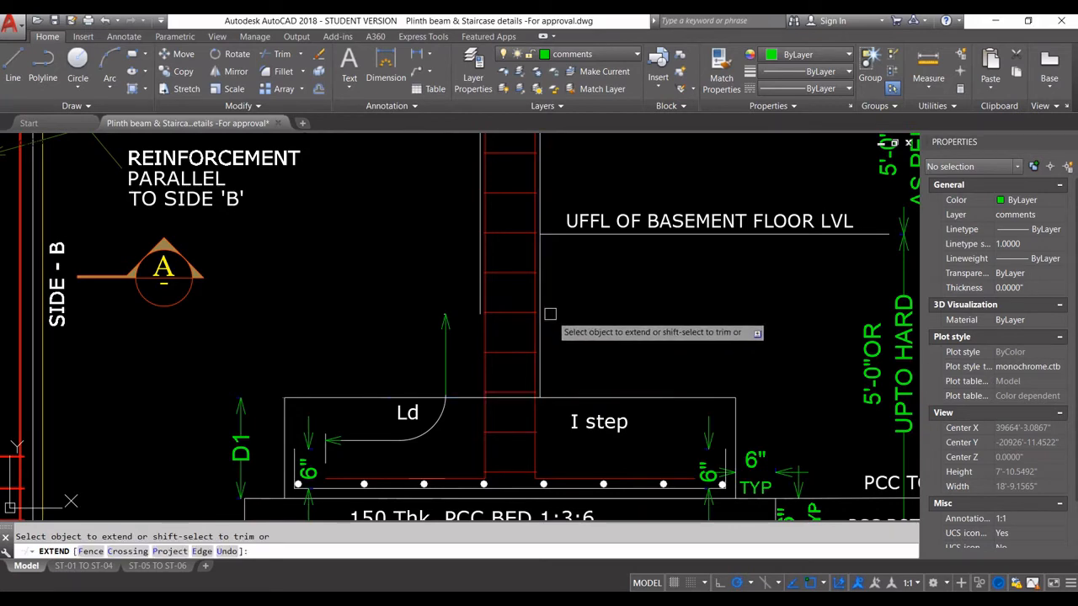
{"action": "left_click", "coordinate": [478, 309]}
{"action": "key", "text": "Escape"}
Examine the Section-AA footing detail, including the D1 depth, bottom bars, PCC bed and its 6" typical projection and thickness.
{"action": "middle_click_drag", "start_coordinate": [584, 435], "coordinate": [604, 355]}
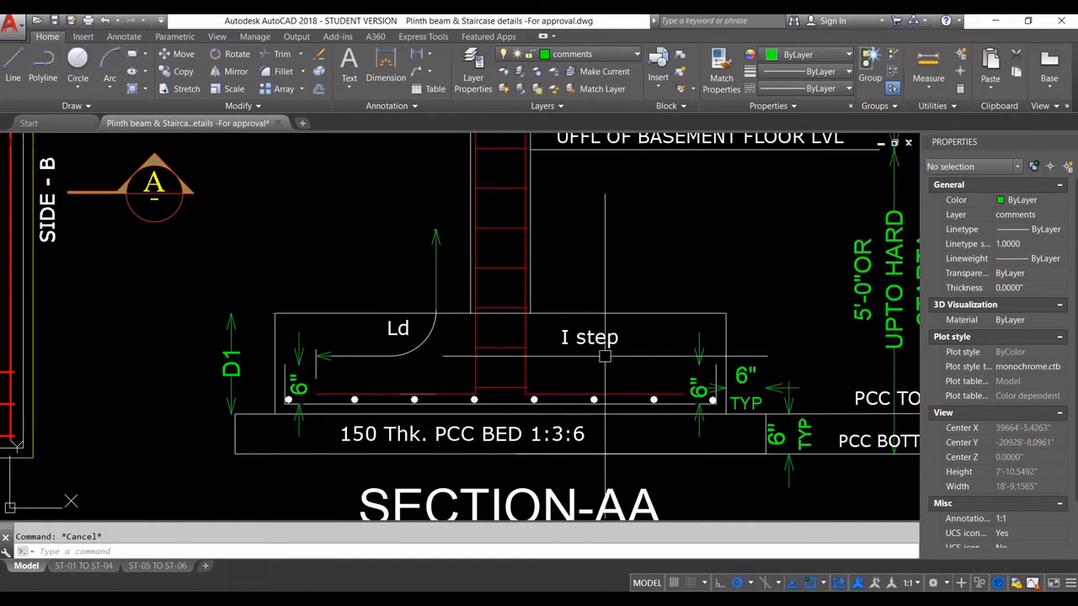
{"action": "scroll", "coordinate": [605, 355], "scroll_direction": "down", "scroll_amount": 2}
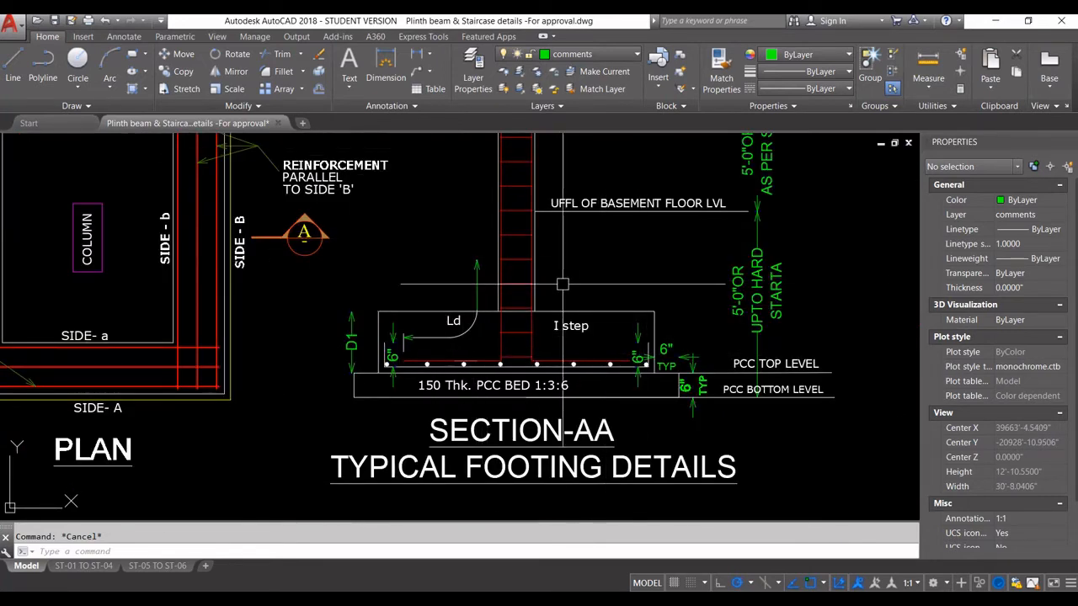
{"action": "scroll", "coordinate": [562, 284], "scroll_direction": "down", "scroll_amount": 3}
{"action": "scroll", "coordinate": [518, 286], "scroll_direction": "up", "scroll_amount": 2}
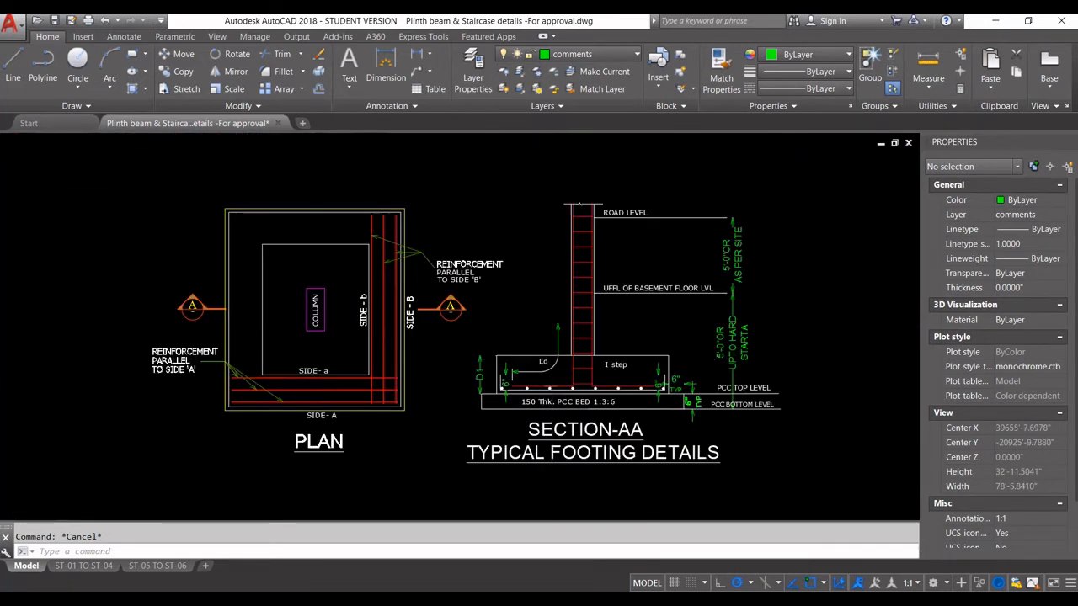
{"action": "scroll", "coordinate": [559, 354], "scroll_direction": "up", "scroll_amount": 5}
{"action": "scroll", "coordinate": [497, 425], "scroll_direction": "down", "scroll_amount": 4}
{"action": "scroll", "coordinate": [462, 469], "scroll_direction": "up", "scroll_amount": 4}
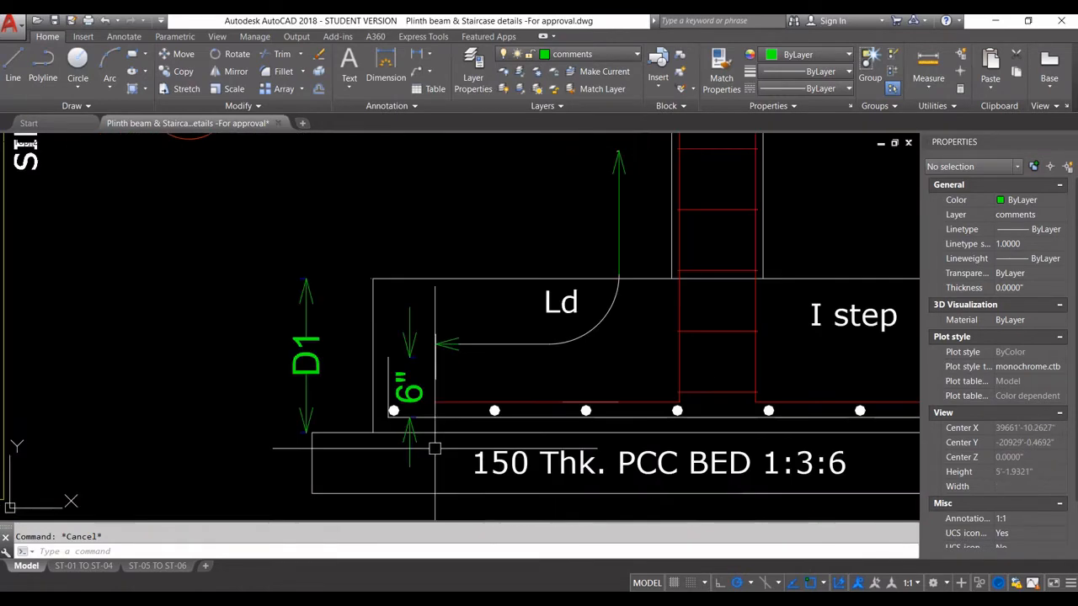
{"action": "middle_click_drag", "start_coordinate": [436, 447], "coordinate": [408, 396]}
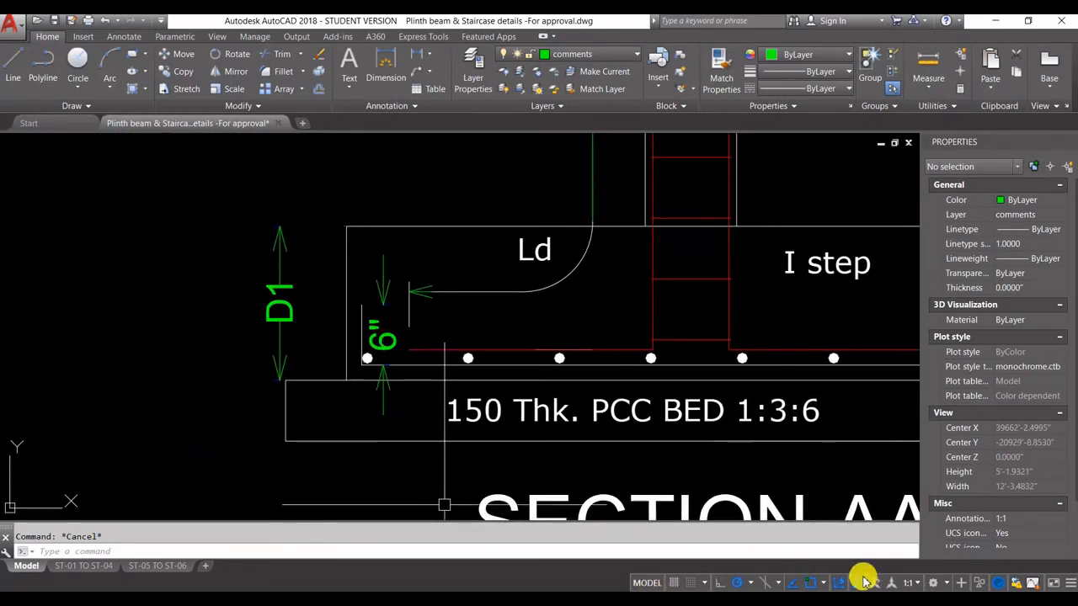
{"action": "scroll", "coordinate": [686, 389], "scroll_direction": "down", "scroll_amount": 4}
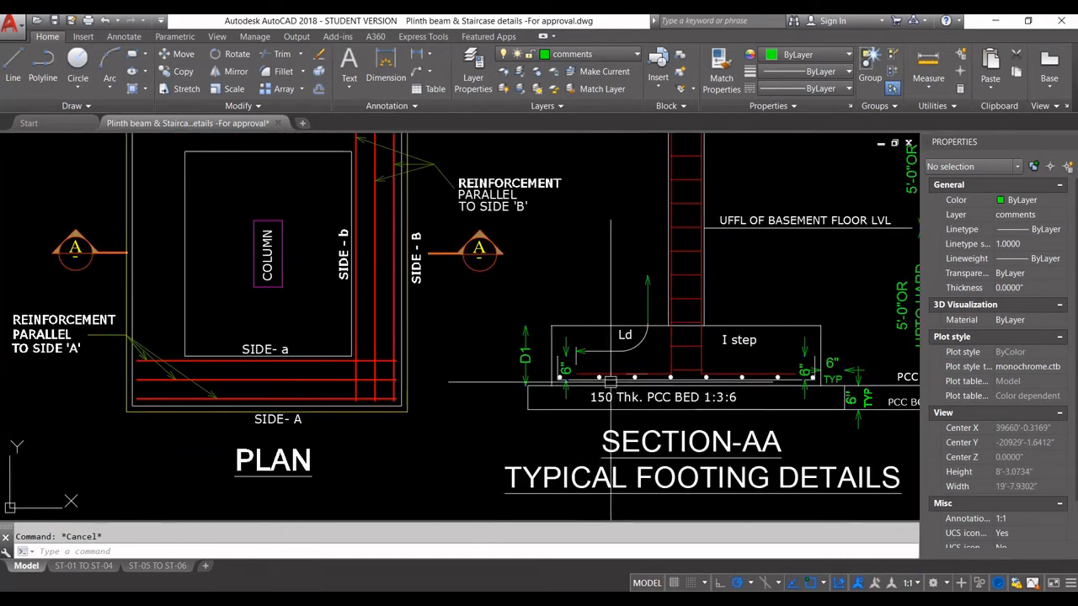
{"action": "scroll", "coordinate": [748, 417], "scroll_direction": "up", "scroll_amount": 4}
{"action": "middle_click_drag", "start_coordinate": [714, 409], "coordinate": [712, 409]}
{"action": "scroll", "coordinate": [713, 409], "scroll_direction": "down", "scroll_amount": 4}
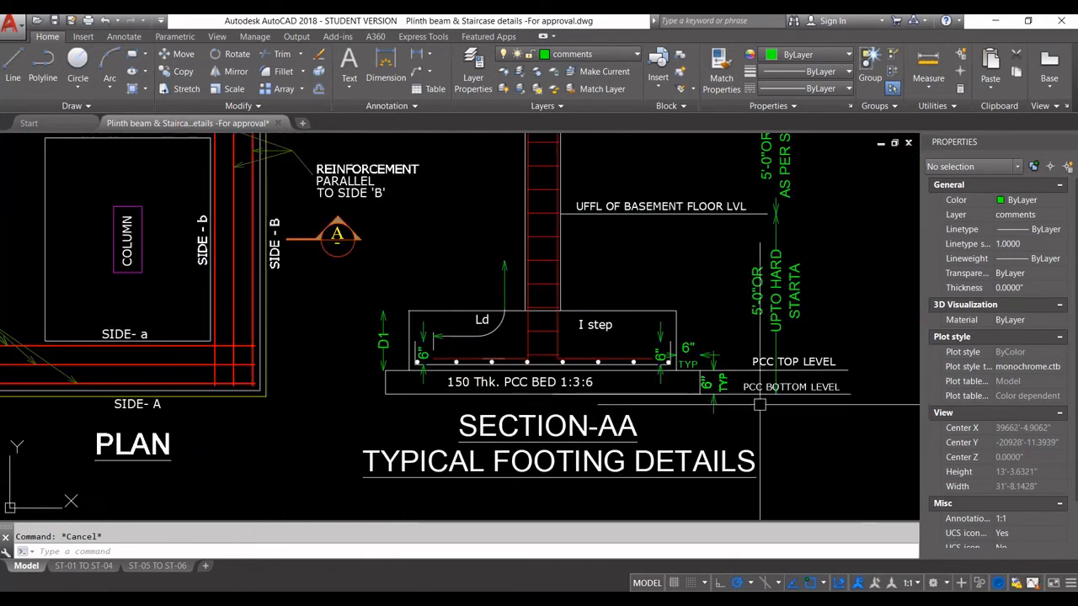
{"action": "scroll", "coordinate": [699, 399], "scroll_direction": "up", "scroll_amount": 2}
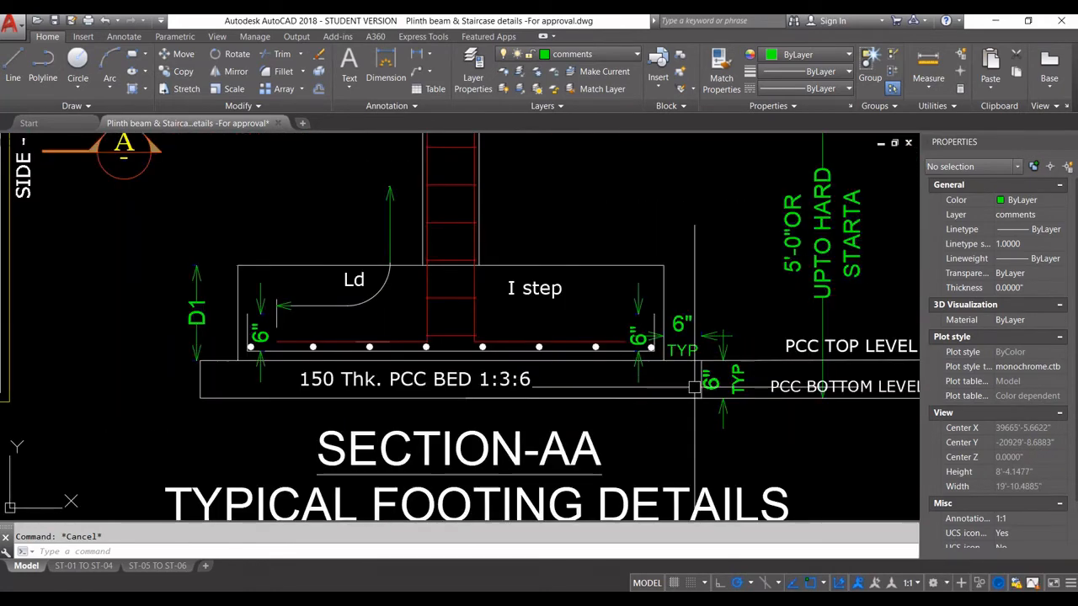
{"action": "scroll", "coordinate": [720, 382], "scroll_direction": "up", "scroll_amount": 6}
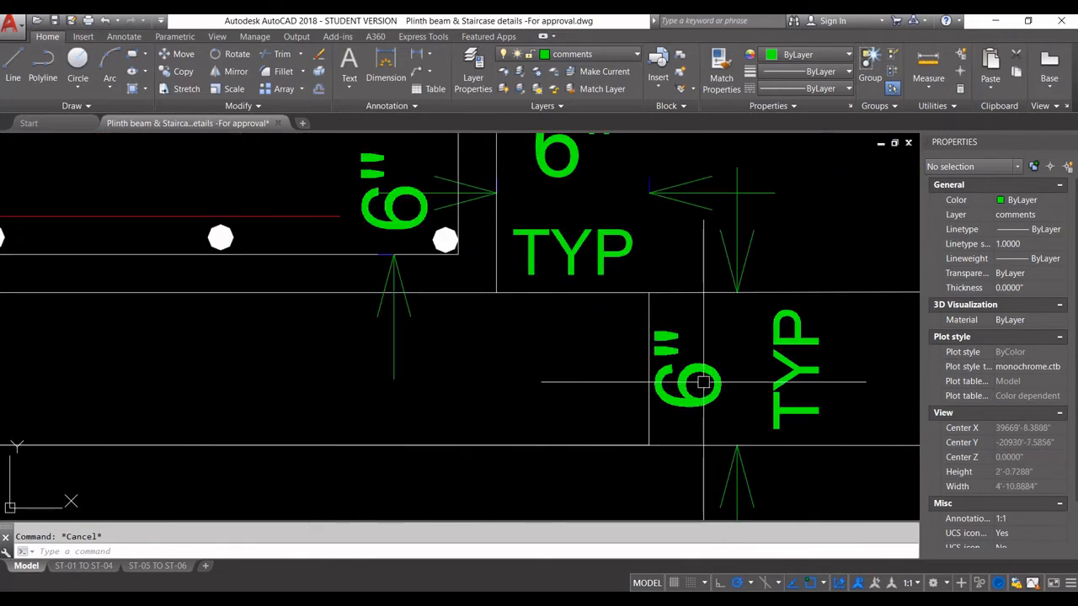
{"action": "scroll", "coordinate": [647, 362], "scroll_direction": "down", "scroll_amount": 7}
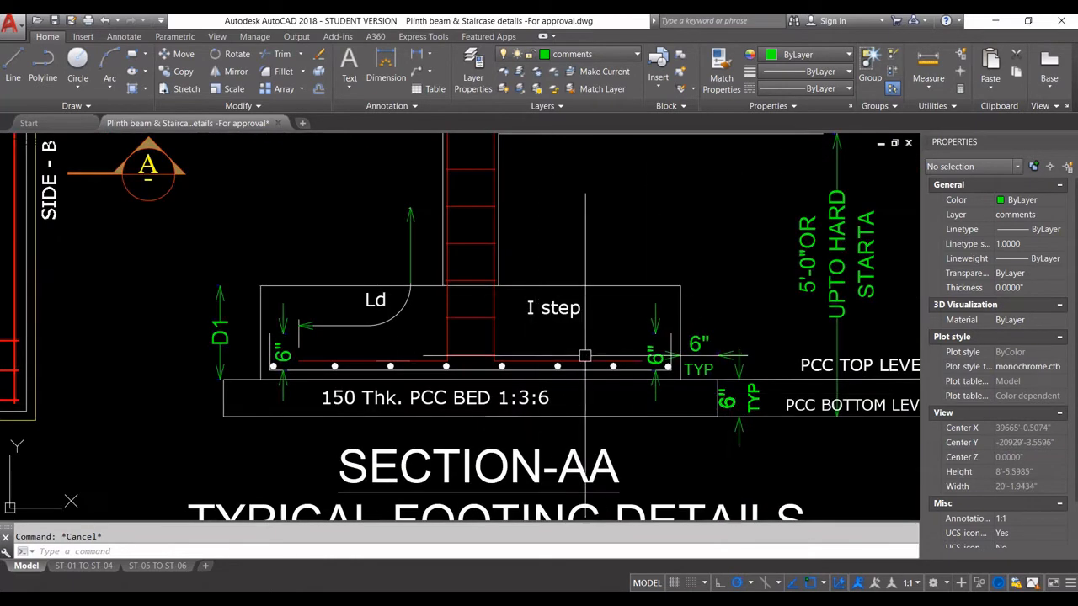
{"action": "scroll", "coordinate": [645, 253], "scroll_direction": "down", "scroll_amount": 3}
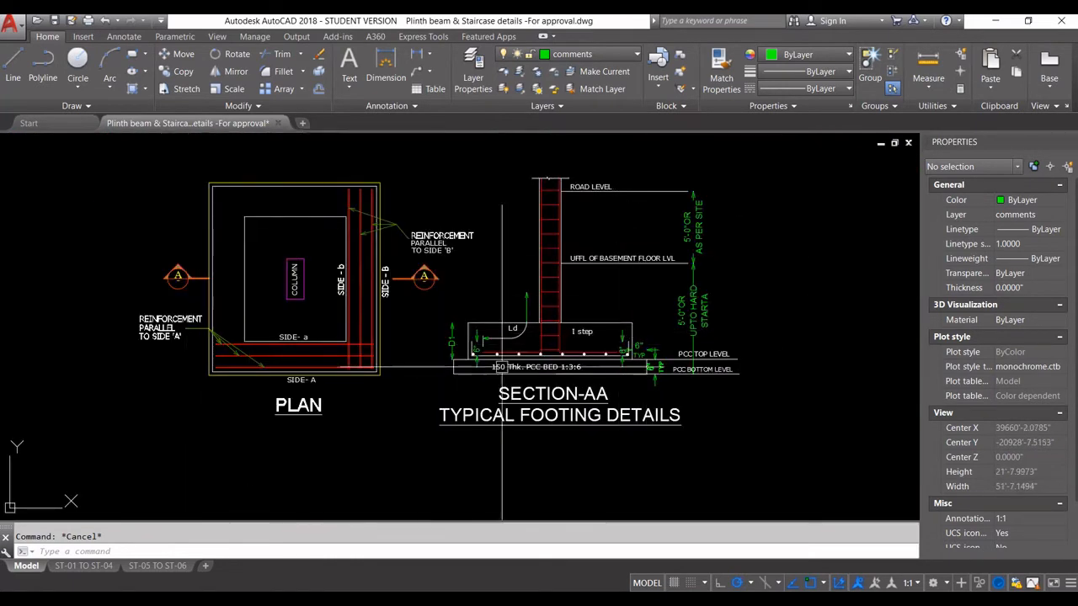
{"action": "scroll", "coordinate": [471, 357], "scroll_direction": "up", "scroll_amount": 2}
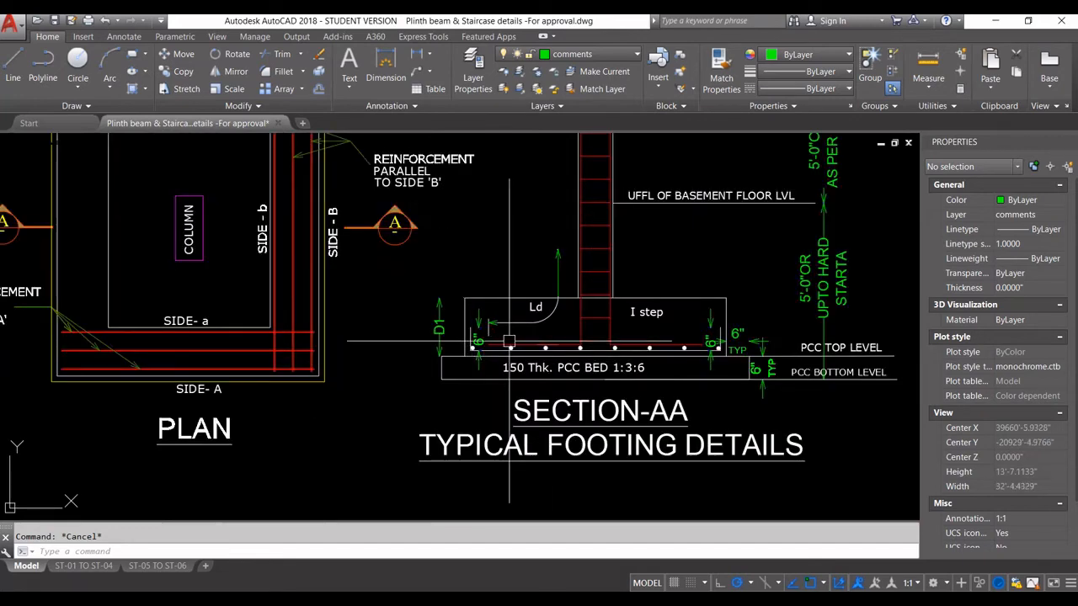
Look over the footing schedule and the footing layout drawing, and switch to SAFE to view all footings in plan.
{"action": "scroll", "coordinate": [630, 362], "scroll_direction": "down", "scroll_amount": 8}
{"action": "middle_click_drag", "start_coordinate": [612, 375], "coordinate": [671, 351]}
{"action": "scroll", "coordinate": [200, 244], "scroll_direction": "up", "scroll_amount": 2}
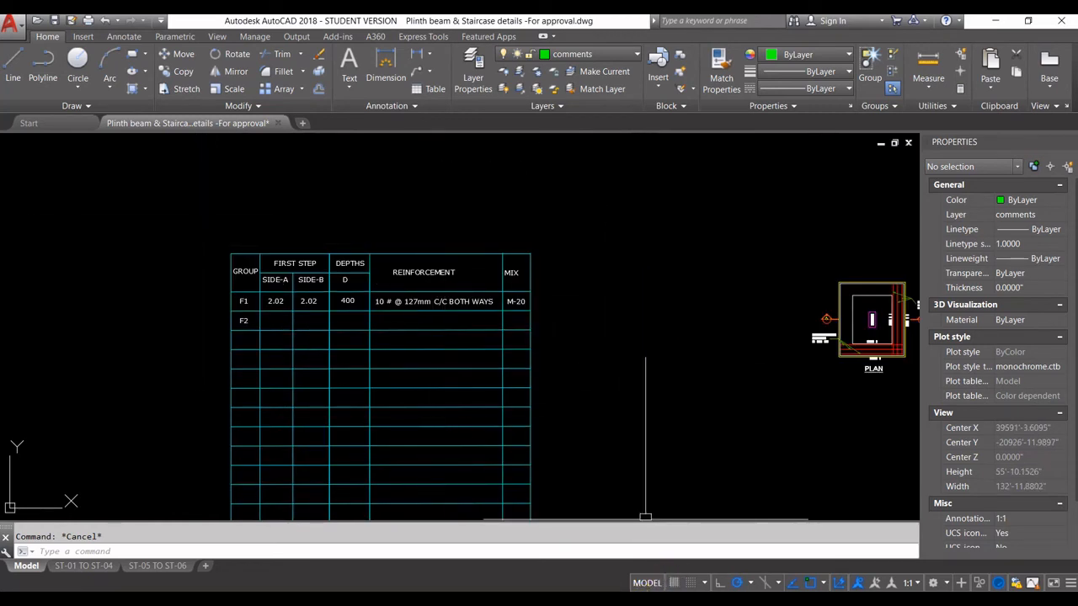
{"action": "scroll", "coordinate": [738, 455], "scroll_direction": "down", "scroll_amount": 15}
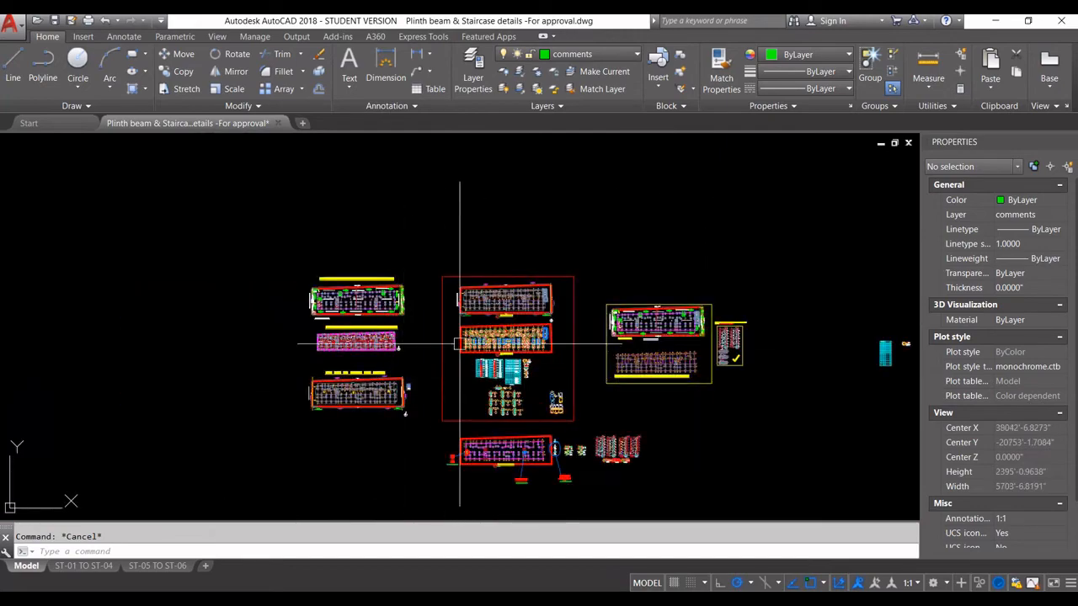
{"action": "scroll", "coordinate": [460, 344], "scroll_direction": "up", "scroll_amount": 12}
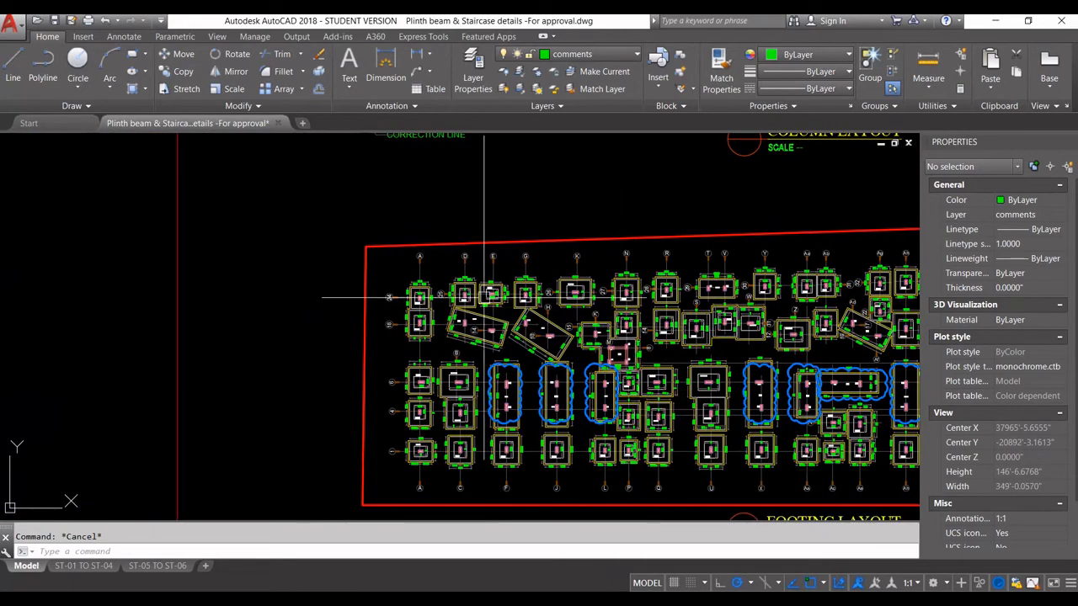
{"action": "scroll", "coordinate": [396, 364], "scroll_direction": "down", "scroll_amount": 10}
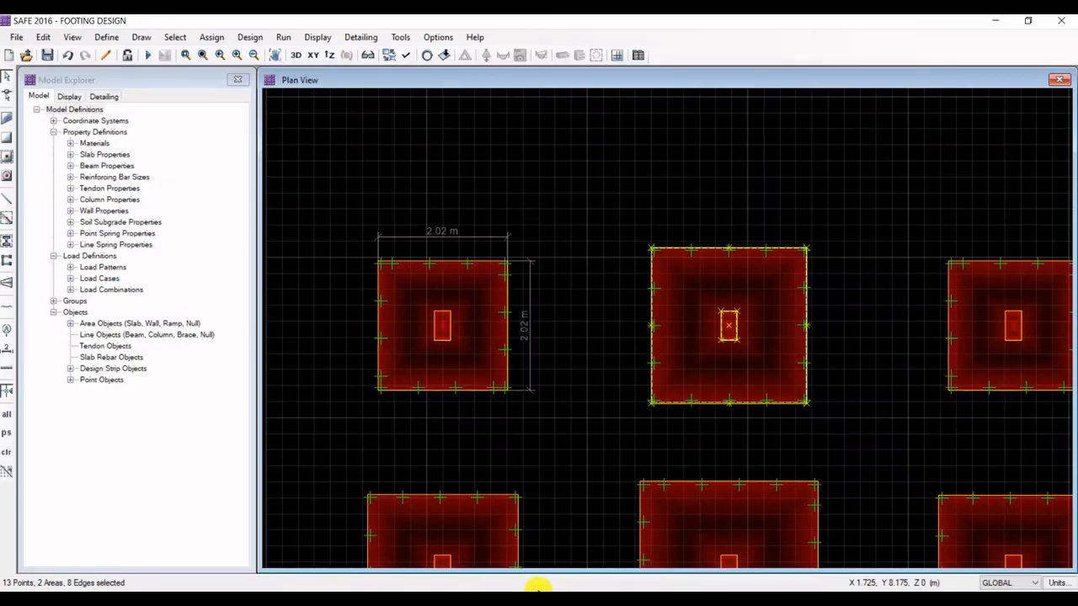
{"action": "scroll", "coordinate": [581, 189], "scroll_direction": "down", "scroll_amount": 4}
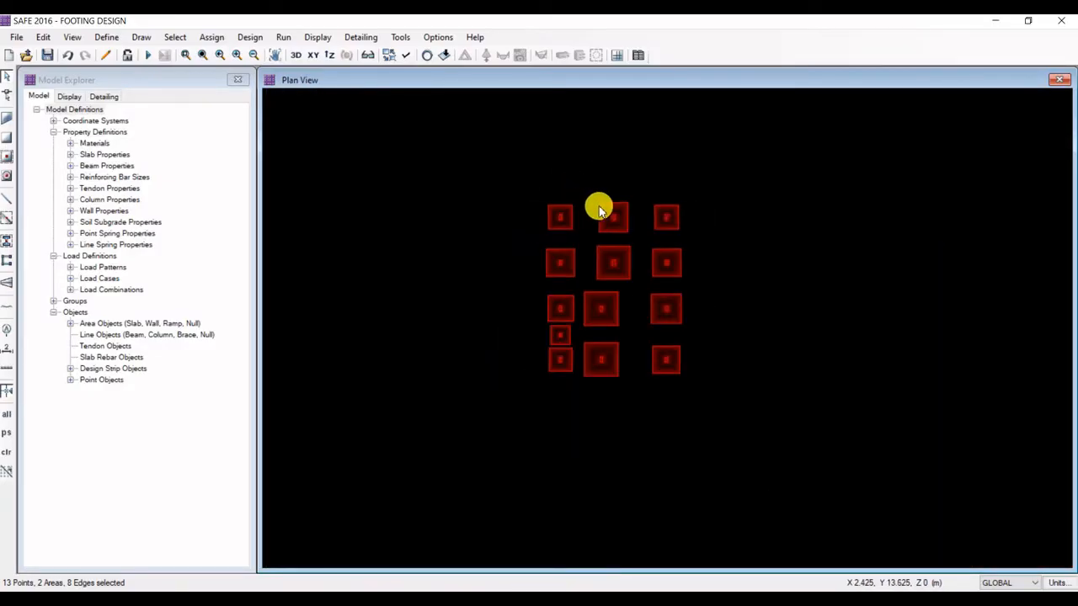
{"action": "scroll", "coordinate": [581, 228], "scroll_direction": "up", "scroll_amount": 5}
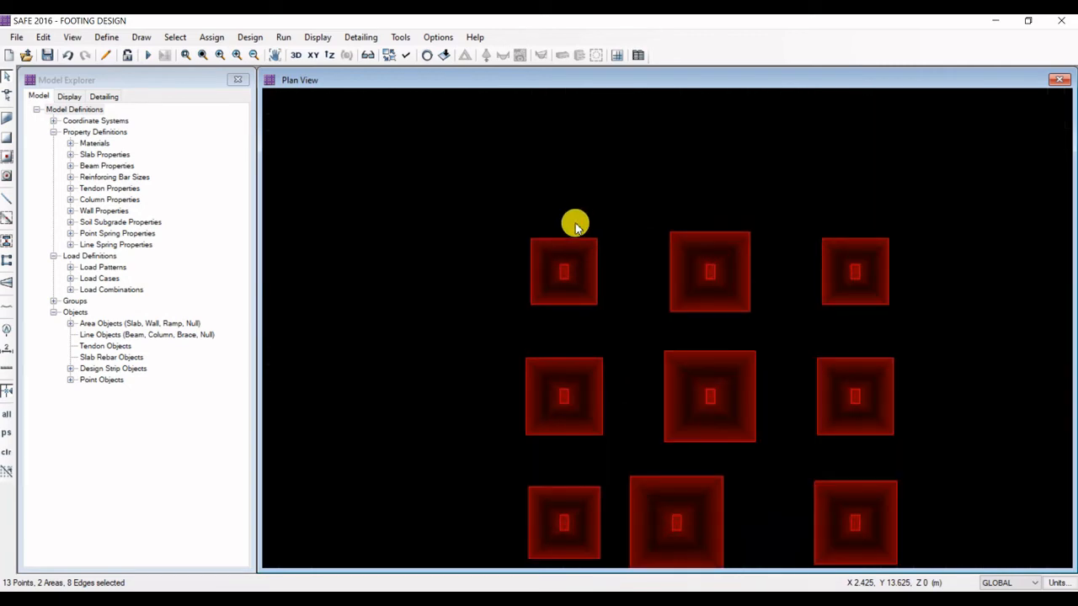
{"action": "scroll", "coordinate": [576, 227], "scroll_direction": "up", "scroll_amount": 2}
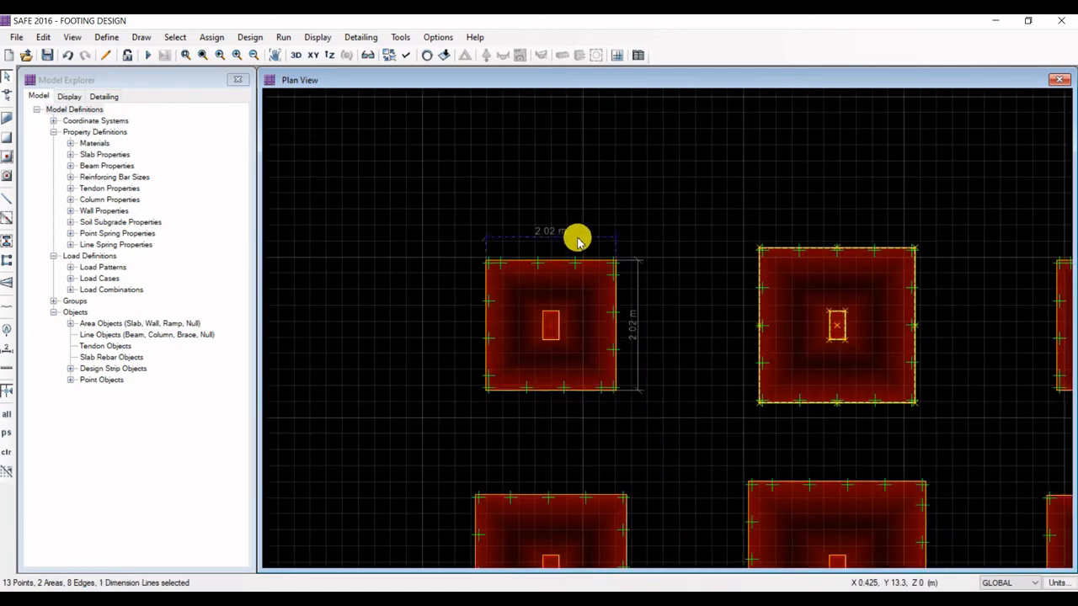
{"action": "key", "text": "Delete"}
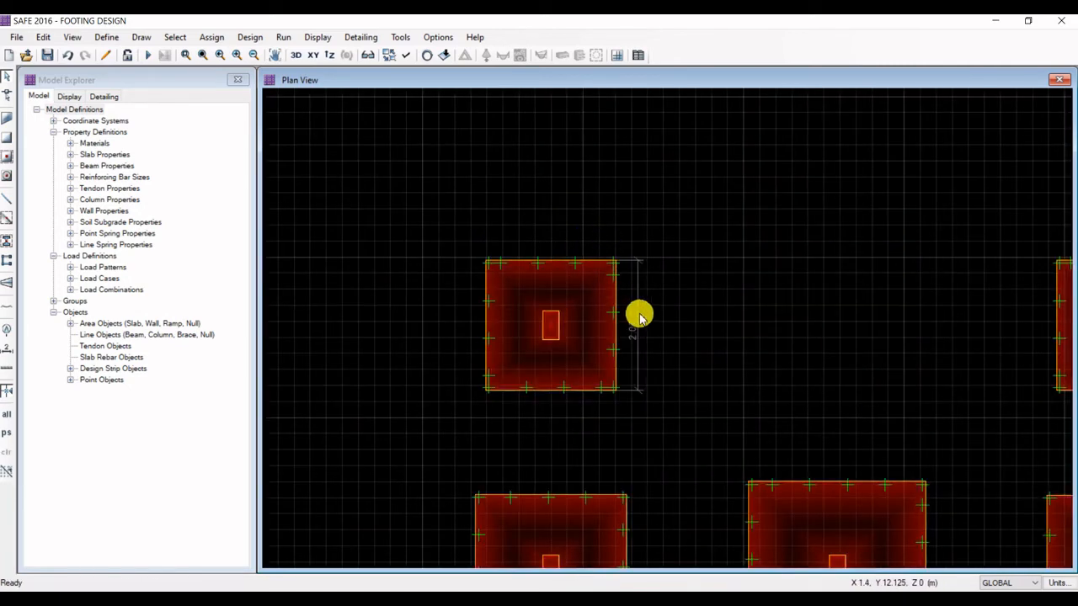
{"action": "key", "text": "ctrl+z"}
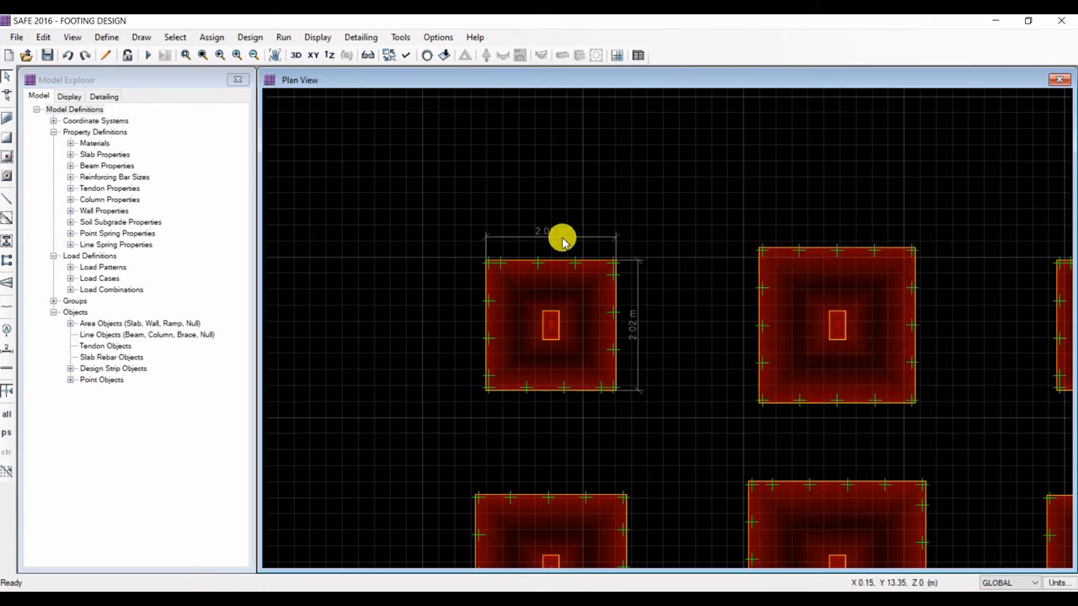
Delete the two dimension lines above and beside the first footing in the top row of the plan.
{"action": "left_click", "coordinate": [637, 310]}
{"action": "key", "text": "Delete"}
{"action": "scroll", "coordinate": [610, 238], "scroll_direction": "down", "scroll_amount": 3}
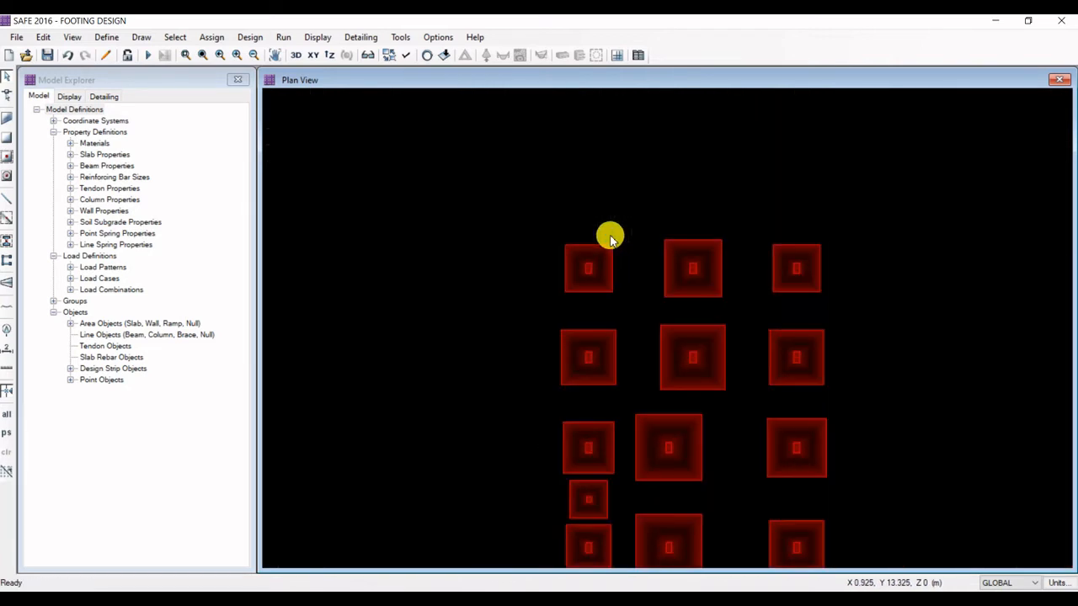
{"action": "scroll", "coordinate": [602, 244], "scroll_direction": "down", "scroll_amount": 1}
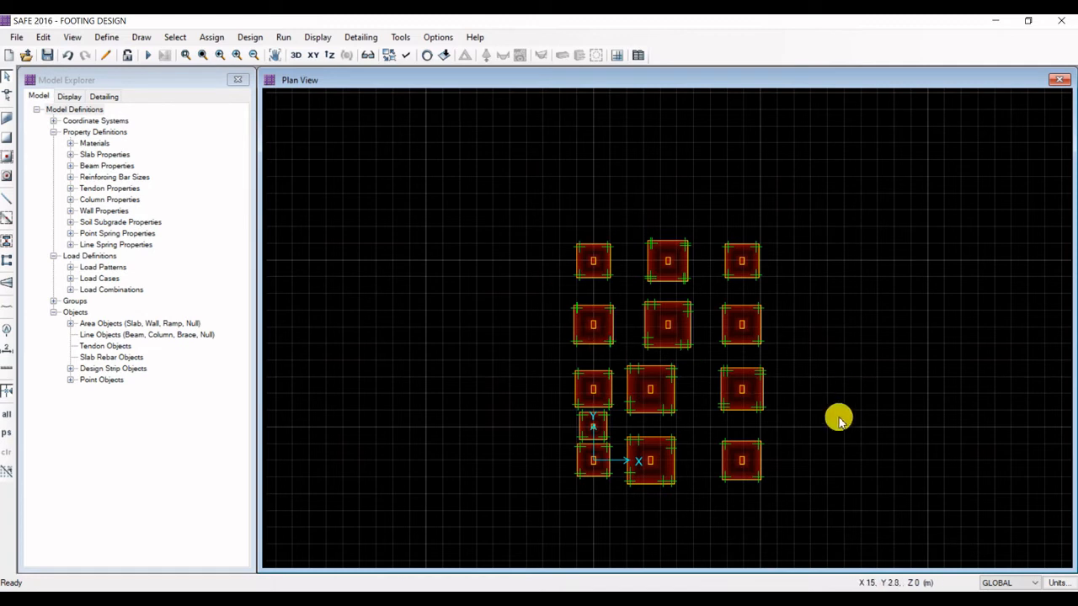
{"action": "scroll", "coordinate": [821, 416], "scroll_direction": "up", "scroll_amount": 1}
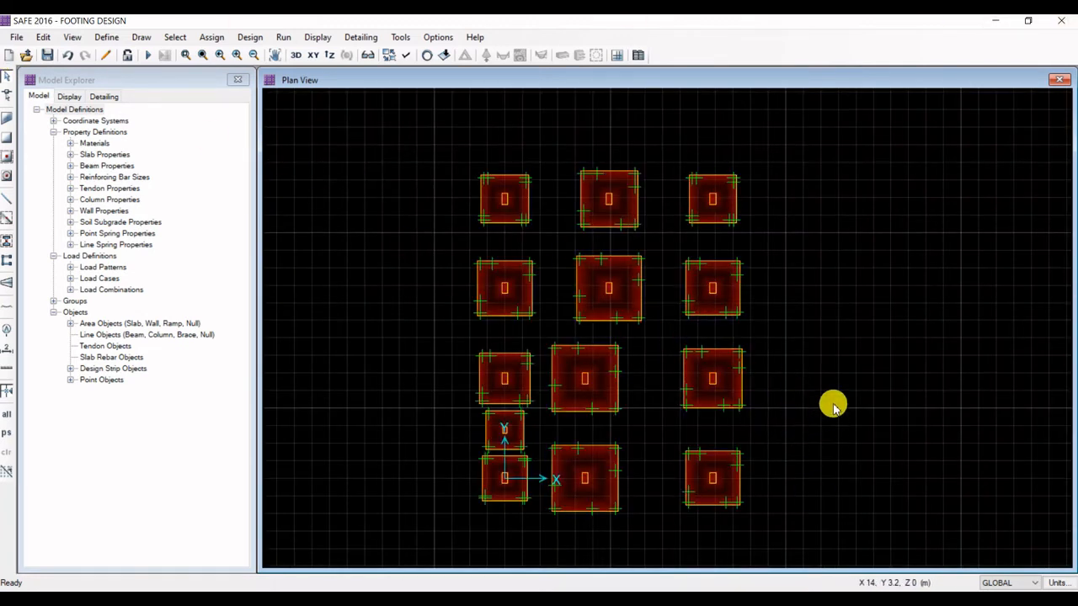
Start capturing the current window as a DXF/DWG file and create a destination folder named FOOTING LAYOUT on the Desktop.
{"action": "left_click", "coordinate": [18, 37]}
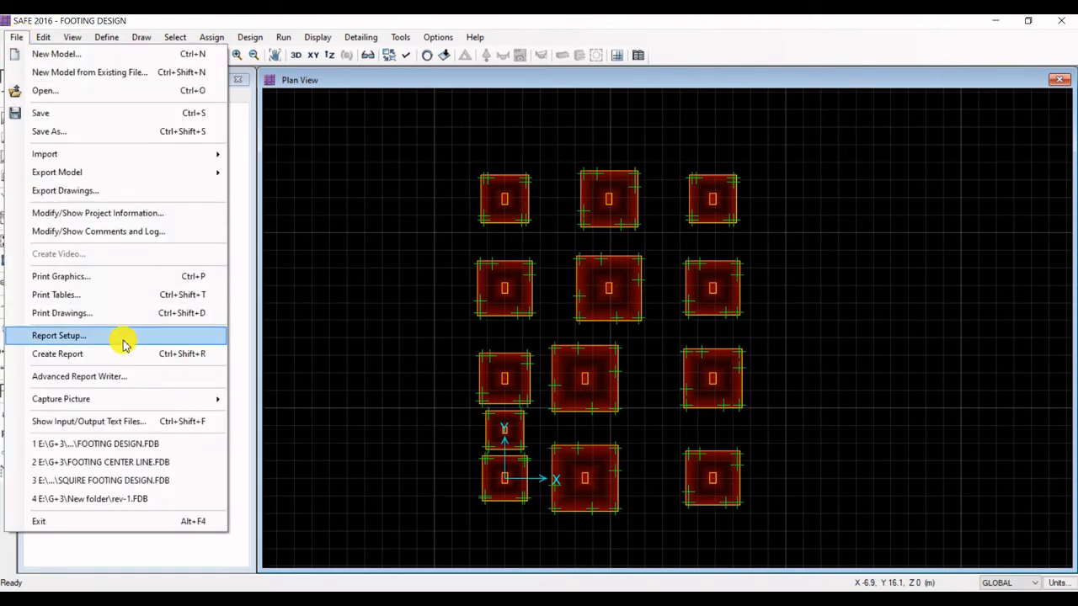
{"action": "mouse_move", "coordinate": [93, 407]}
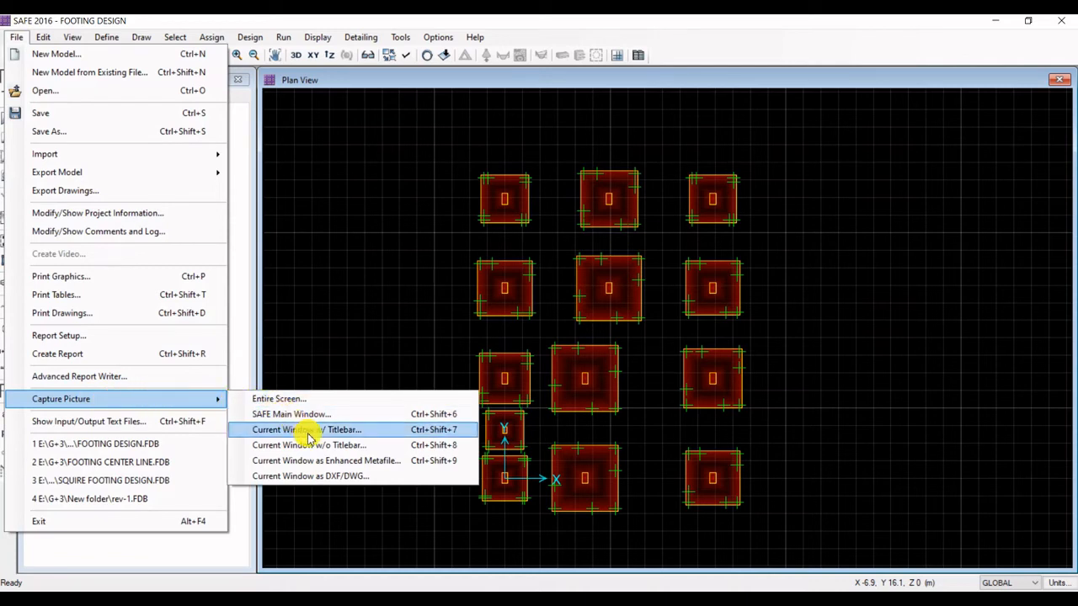
{"action": "left_click", "coordinate": [324, 477]}
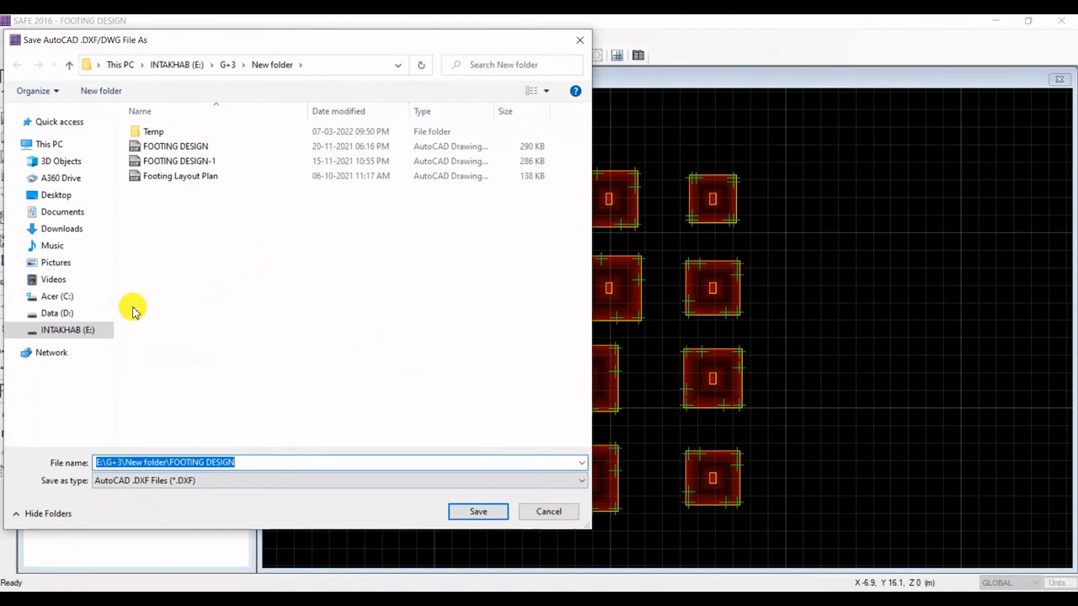
{"action": "left_click", "coordinate": [86, 336]}
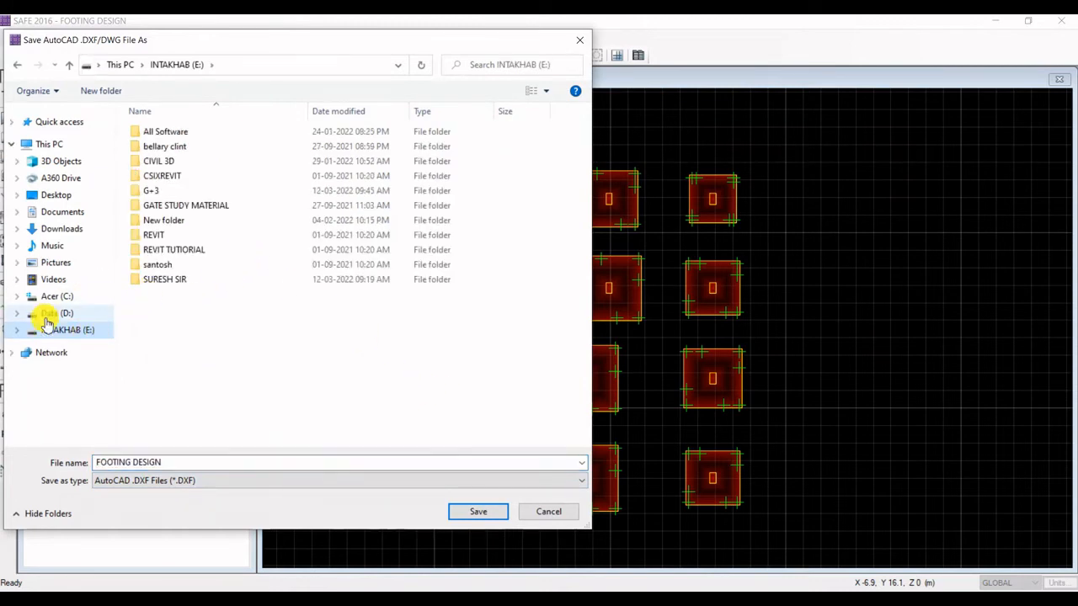
{"action": "left_click", "coordinate": [55, 196]}
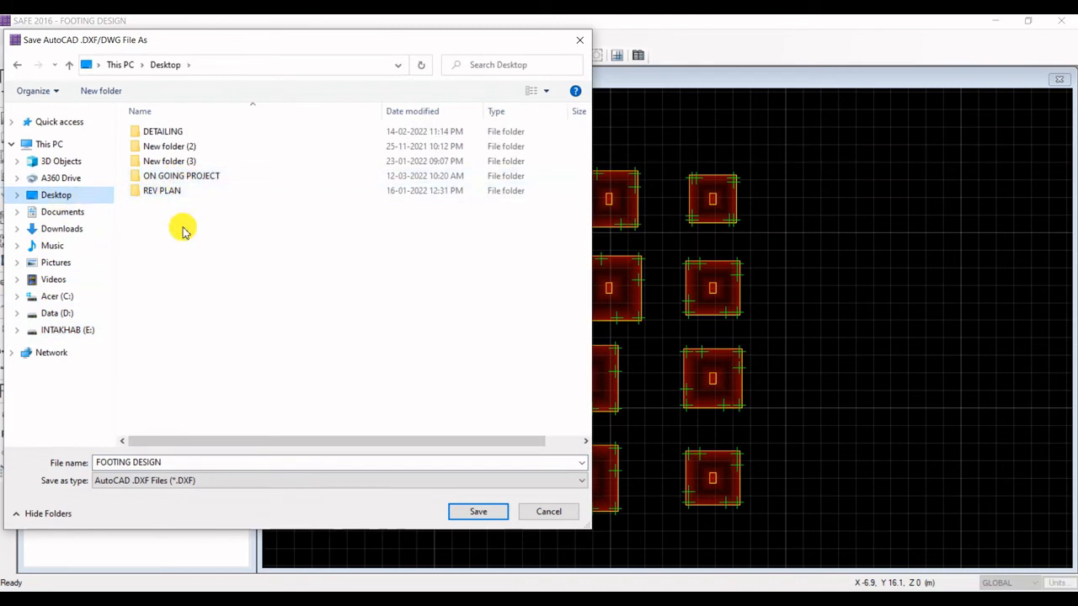
{"action": "right_click", "coordinate": [182, 236]}
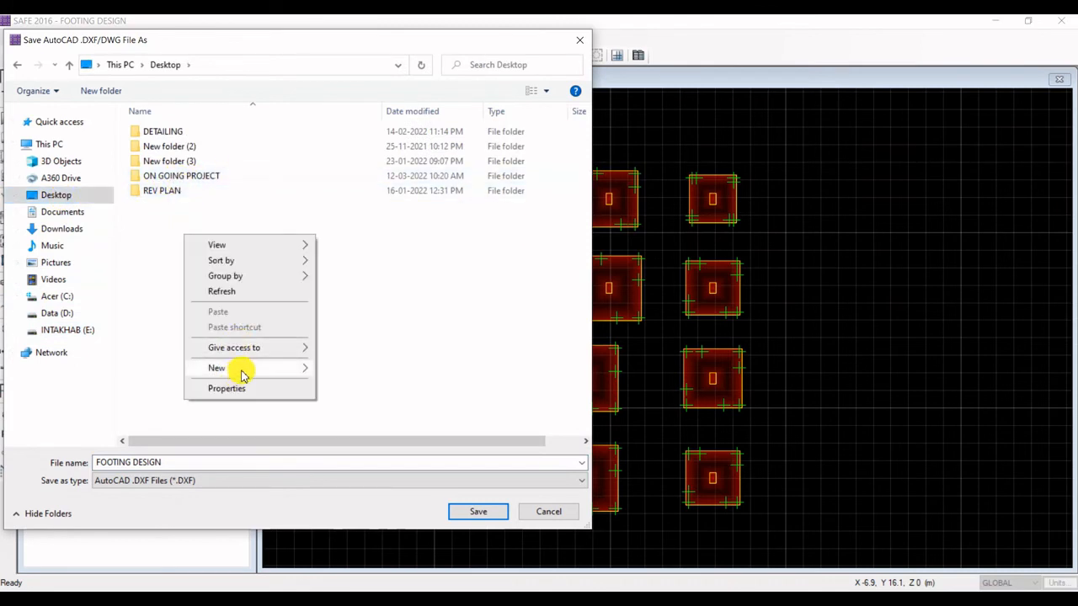
{"action": "mouse_move", "coordinate": [241, 368]}
{"action": "left_click", "coordinate": [384, 371]}
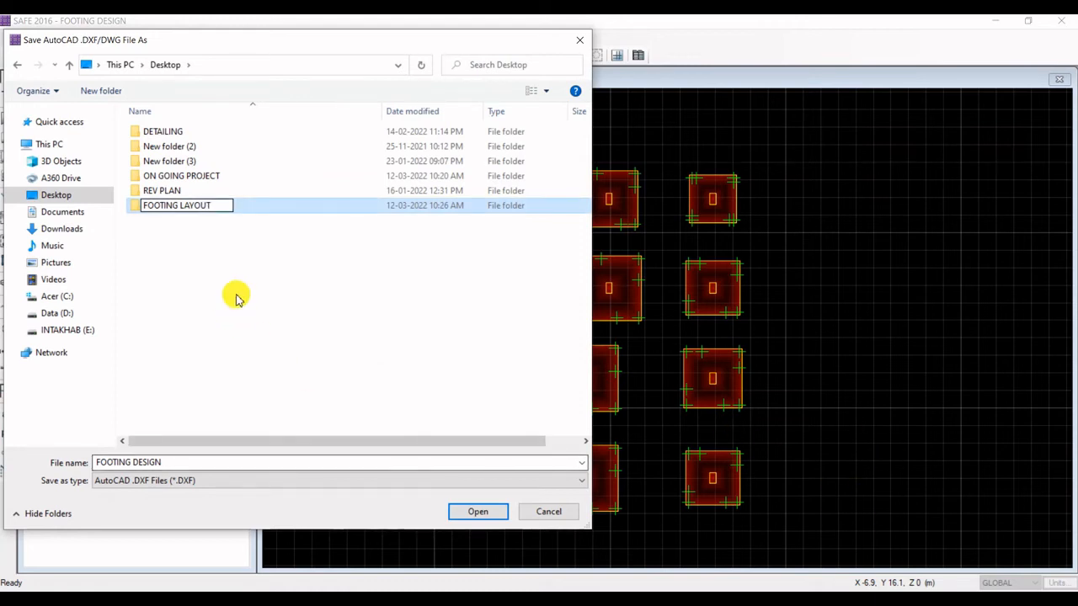
{"action": "left_click", "coordinate": [240, 225]}
{"action": "left_click", "coordinate": [242, 210]}
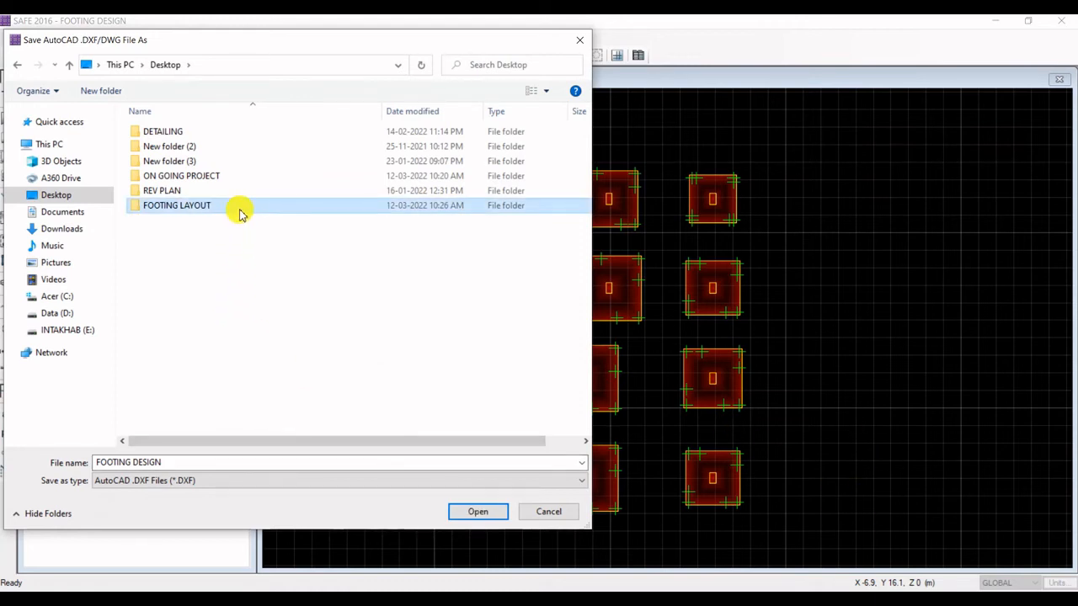
Save the captured plan in the FOOTING LAYOUT folder as an AutoCAD DXF file named FOOTING LAYOUT.
{"action": "double_click", "coordinate": [239, 213]}
{"action": "left_click", "coordinate": [169, 464]}
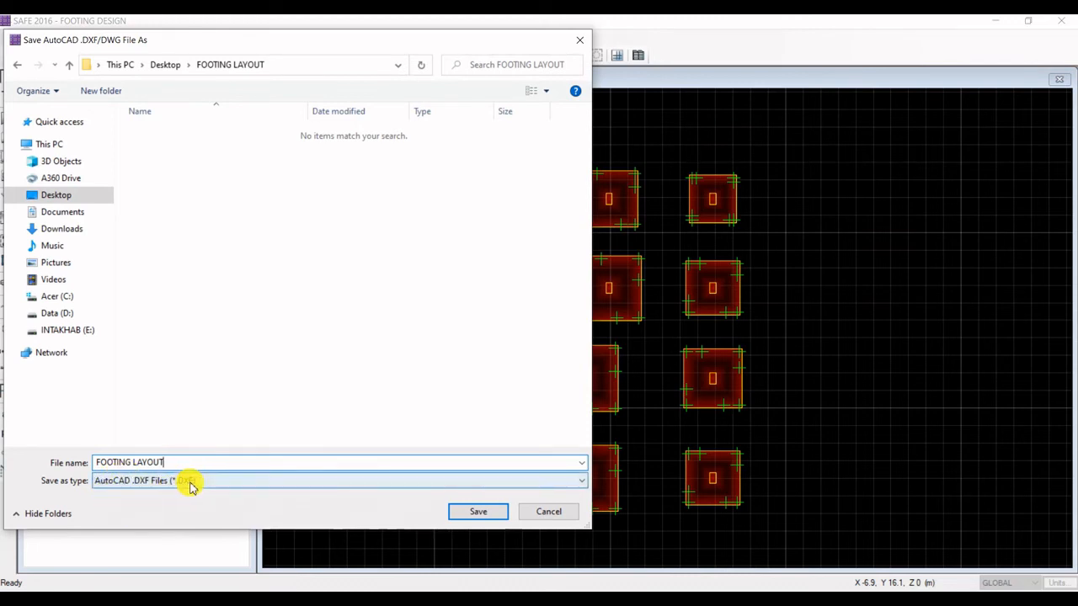
{"action": "left_click", "coordinate": [478, 512]}
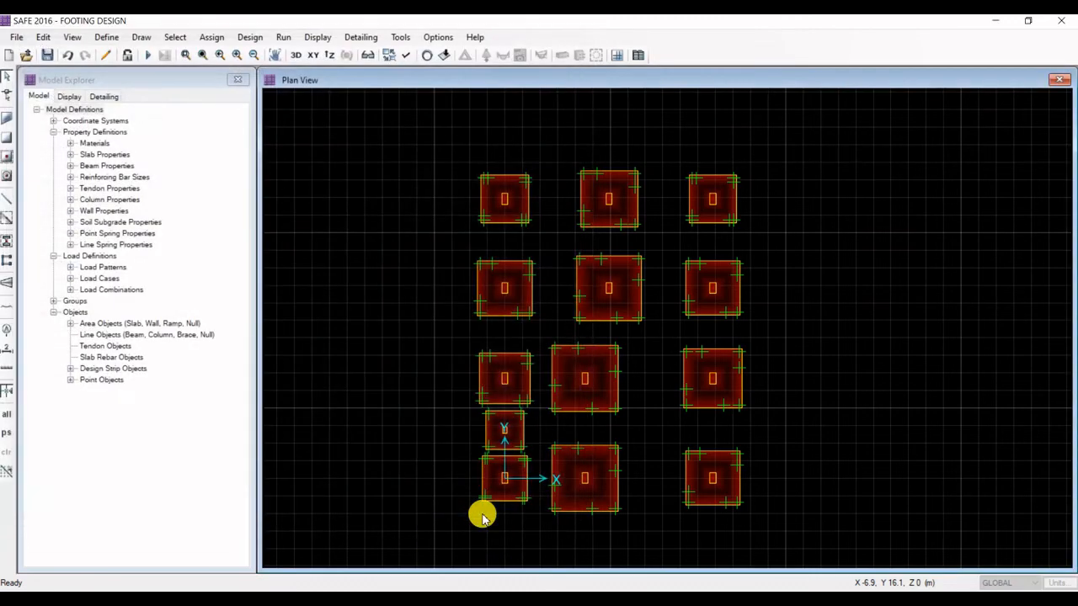
Leave SAFE and open the FOOTING LAYOUT drawing from its Desktop folder in AutoCAD.
{"action": "left_click", "coordinate": [995, 24]}
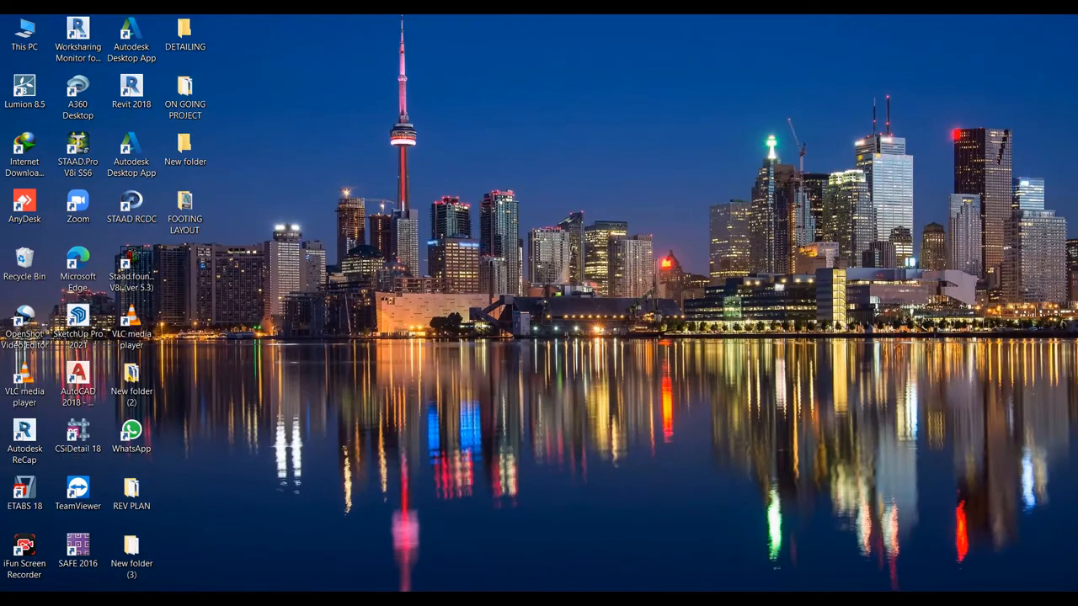
{"action": "double_click", "coordinate": [182, 228]}
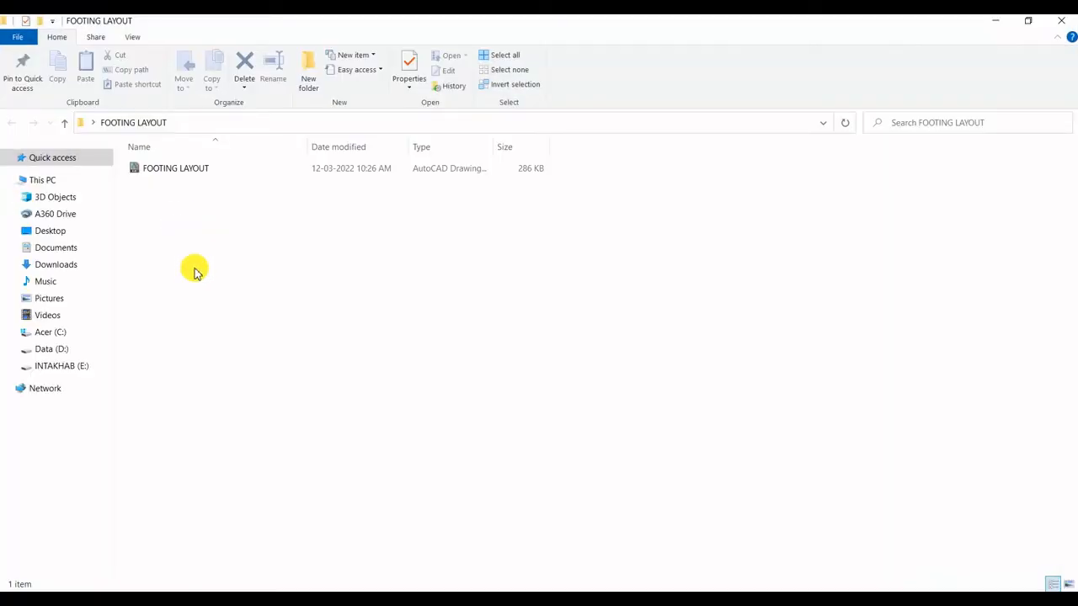
{"action": "left_click", "coordinate": [201, 178]}
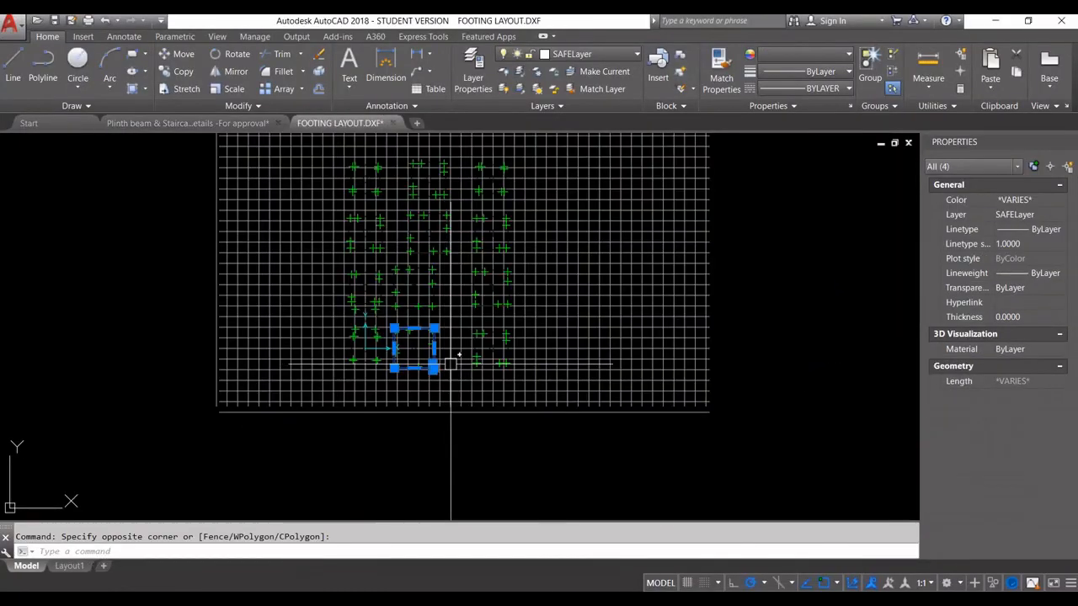
Erase all the horizontal and vertical background grid lines around the exported footings.
{"action": "key", "text": "Escape"}
{"action": "scroll", "coordinate": [534, 362], "scroll_direction": "up", "scroll_amount": 2}
{"action": "scroll", "coordinate": [500, 361], "scroll_direction": "down", "scroll_amount": 2}
{"action": "scroll", "coordinate": [588, 432], "scroll_direction": "down", "scroll_amount": 3}
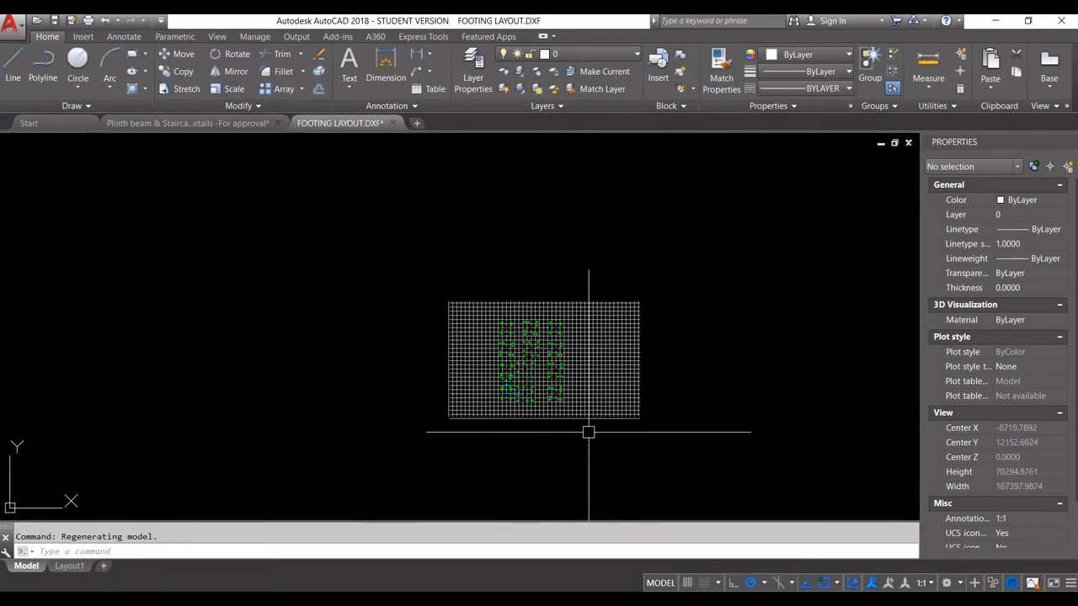
{"action": "type", "text": "e"}
{"action": "key", "text": "Return"}
{"action": "left_click", "coordinate": [662, 449]}
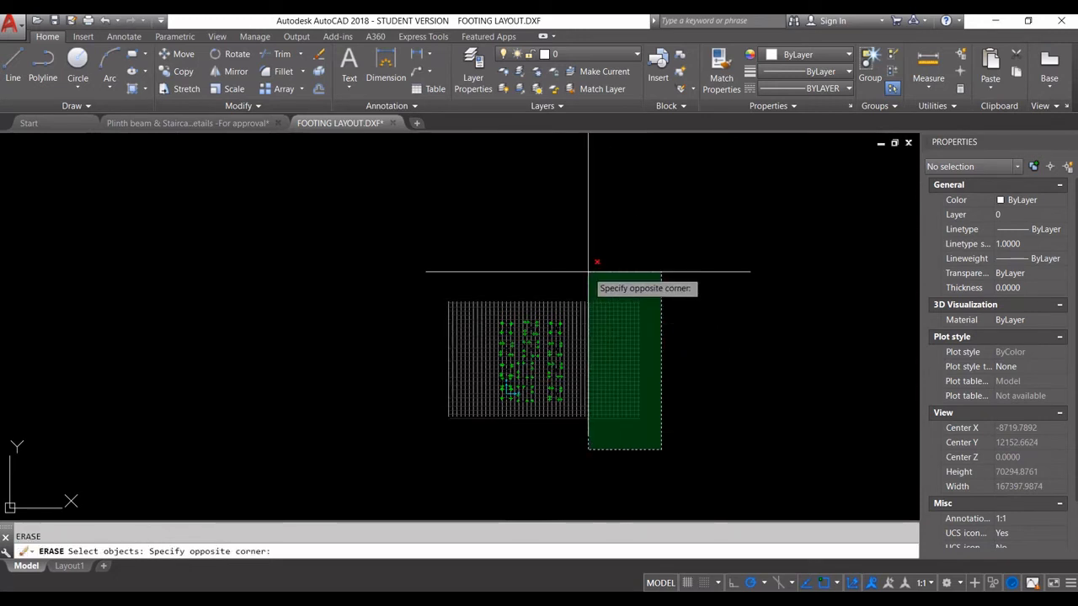
{"action": "left_click", "coordinate": [590, 272]}
{"action": "key", "text": "Return"}
{"action": "key", "text": "Return"}
{"action": "left_click", "coordinate": [606, 308]}
{"action": "left_click", "coordinate": [394, 256]}
{"action": "key", "text": "Return"}
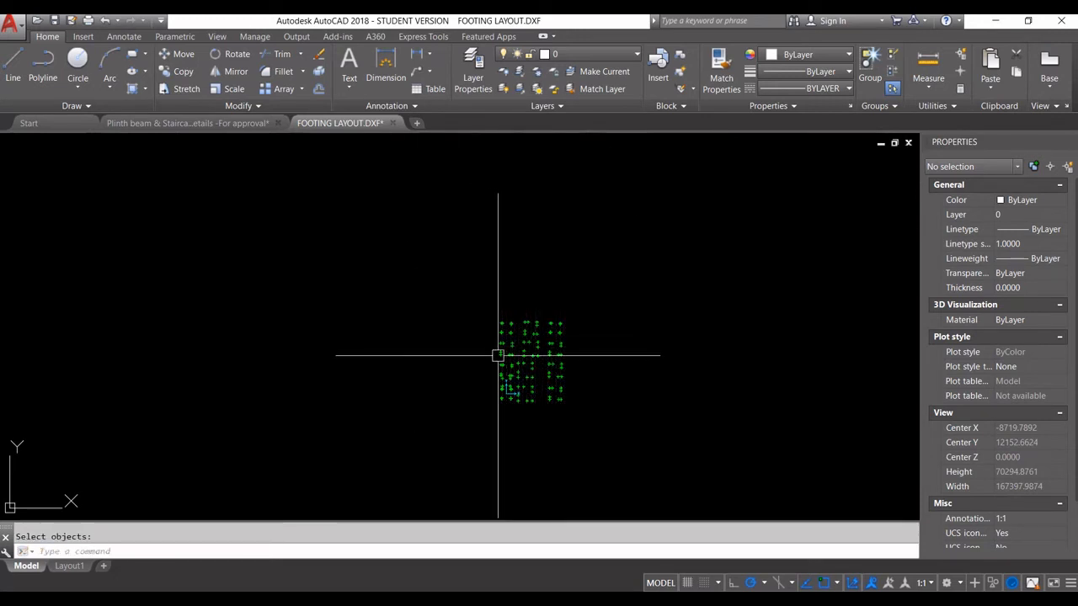
Select one green cross-mark line, extend the selection to all similar lines, and delete them from the footing layout.
{"action": "scroll", "coordinate": [538, 335], "scroll_direction": "up", "scroll_amount": 7}
{"action": "left_click", "coordinate": [480, 245]}
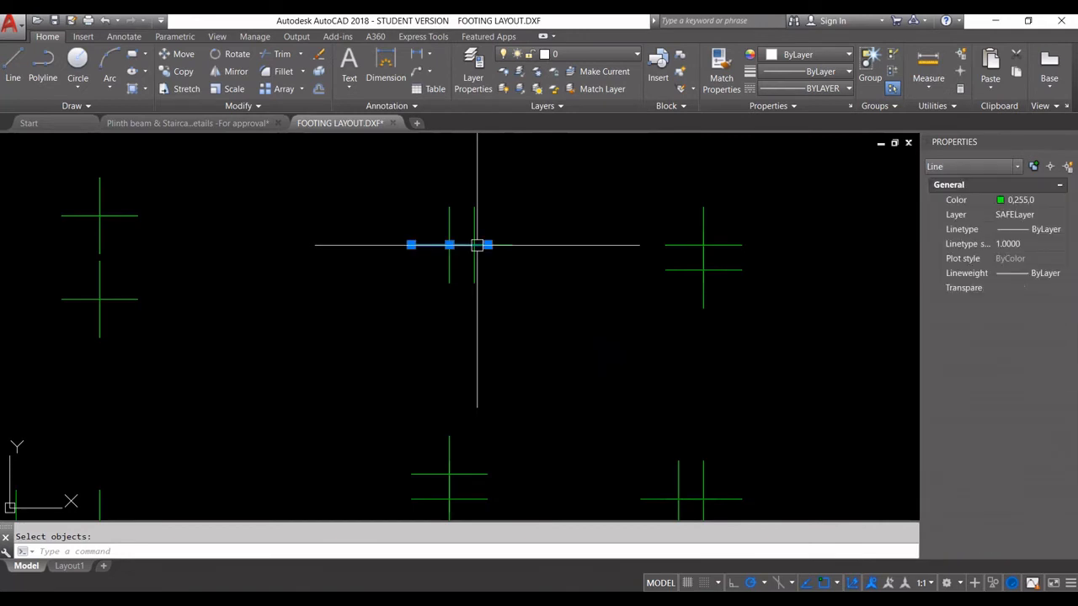
{"action": "scroll", "coordinate": [539, 279], "scroll_direction": "down", "scroll_amount": 6}
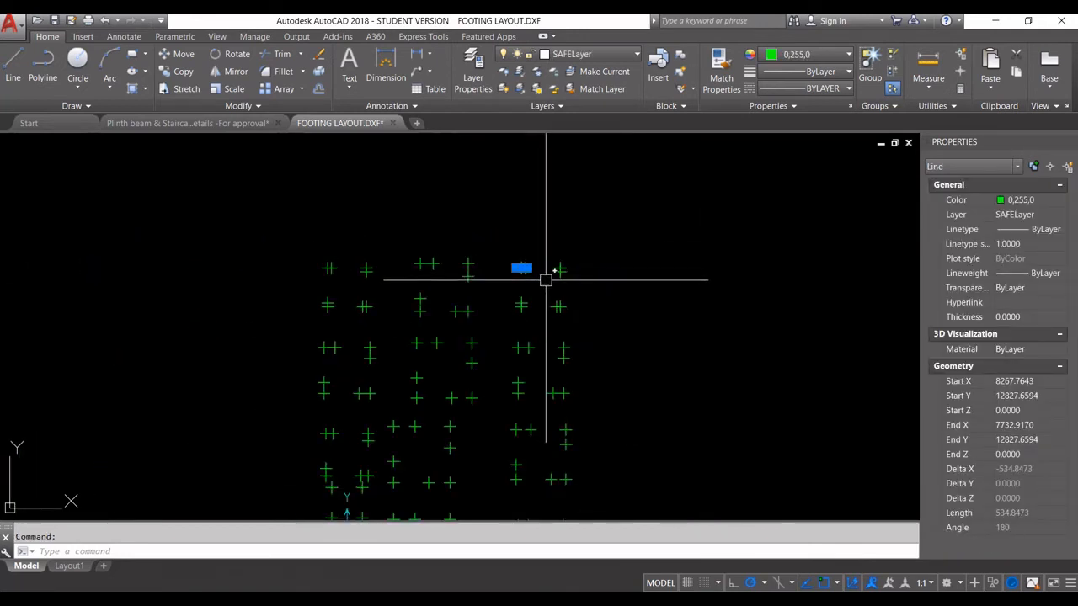
{"action": "right_click", "coordinate": [609, 244]}
{"action": "left_click", "coordinate": [670, 441]}
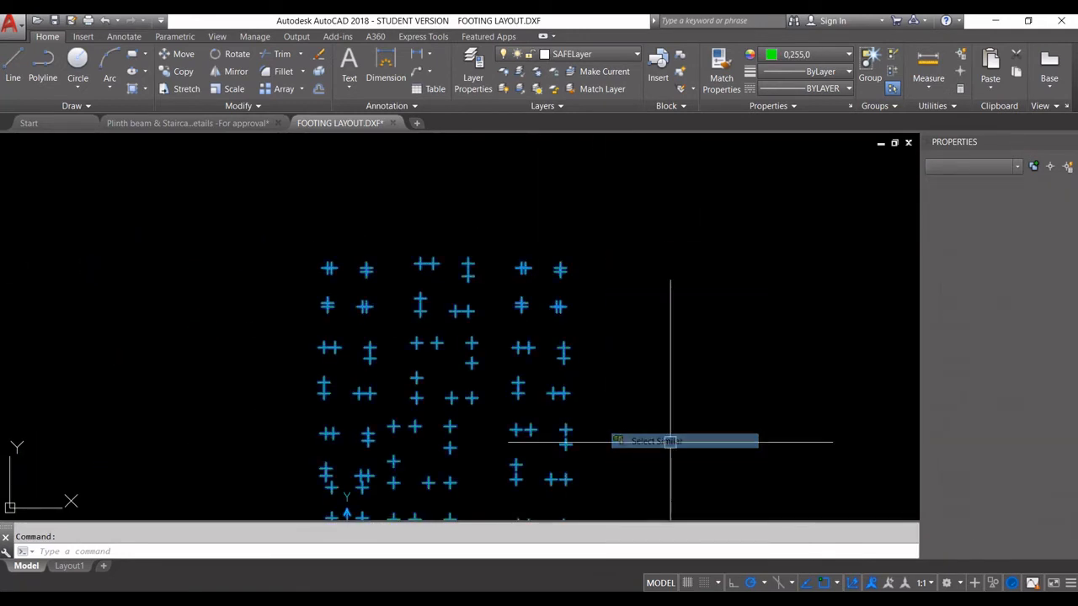
{"action": "key", "text": "Delete"}
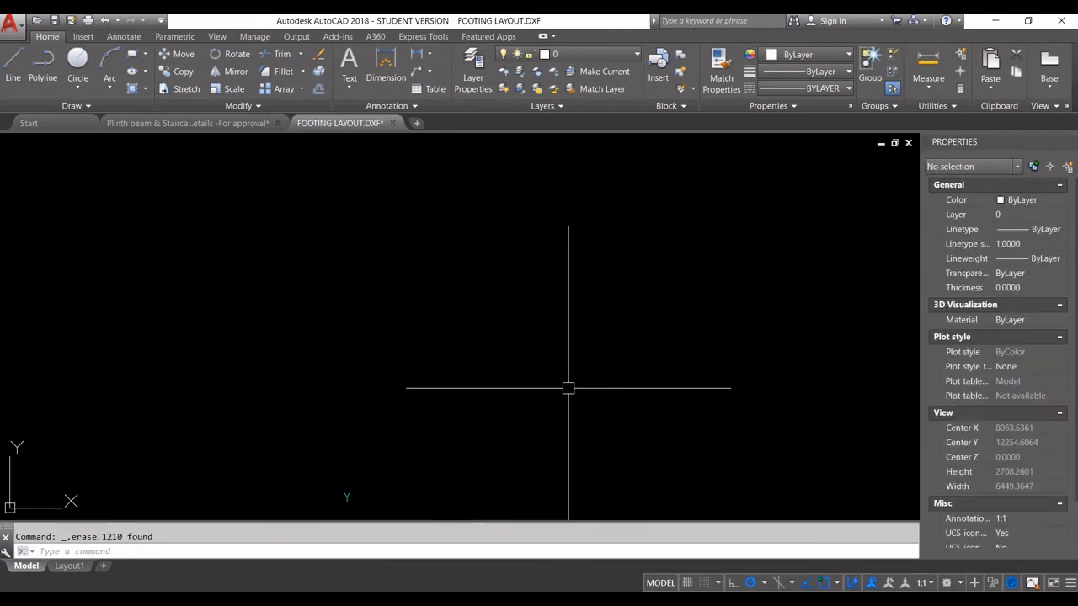
Select all remaining footing and column outlines to inspect the cleaned layout, and clear the selection.
{"action": "left_click", "coordinate": [255, 202]}
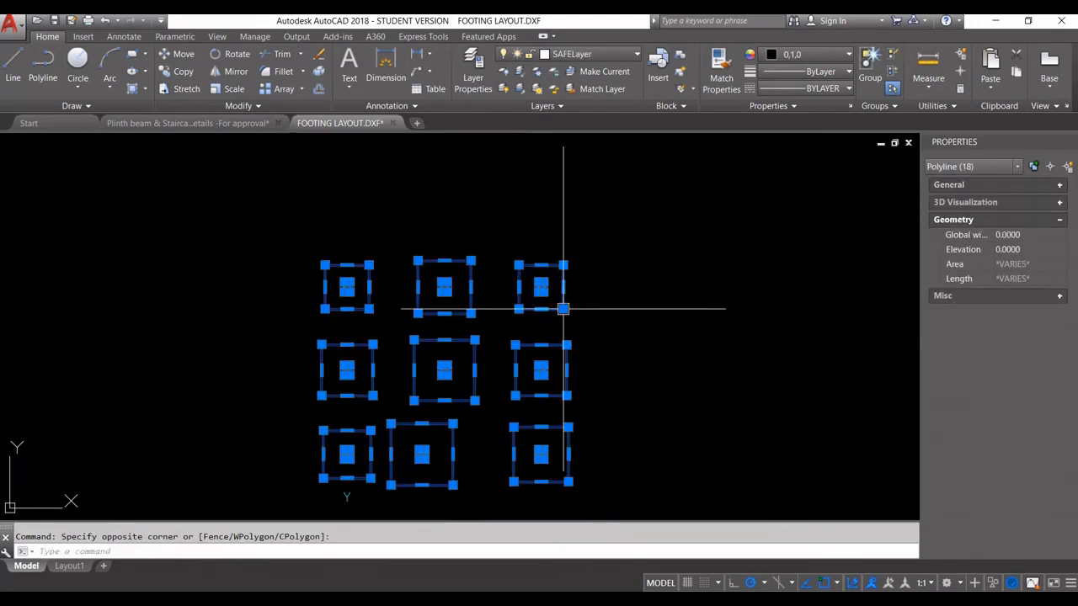
{"action": "scroll", "coordinate": [563, 306], "scroll_direction": "down", "scroll_amount": 3}
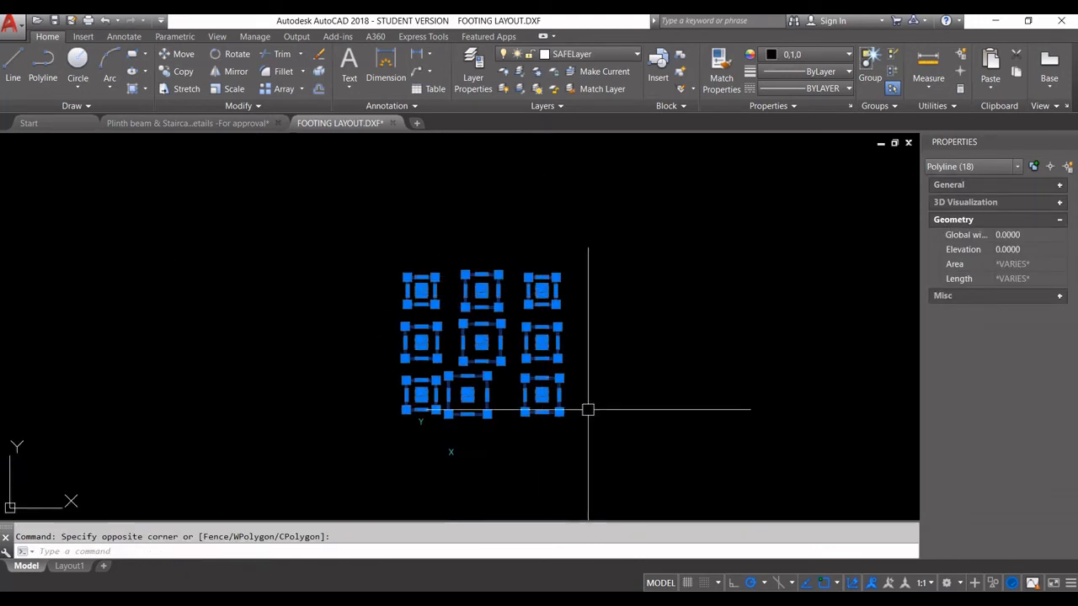
{"action": "key", "text": "Escape"}
{"action": "left_click", "coordinate": [630, 483]}
{"action": "left_click", "coordinate": [395, 257]}
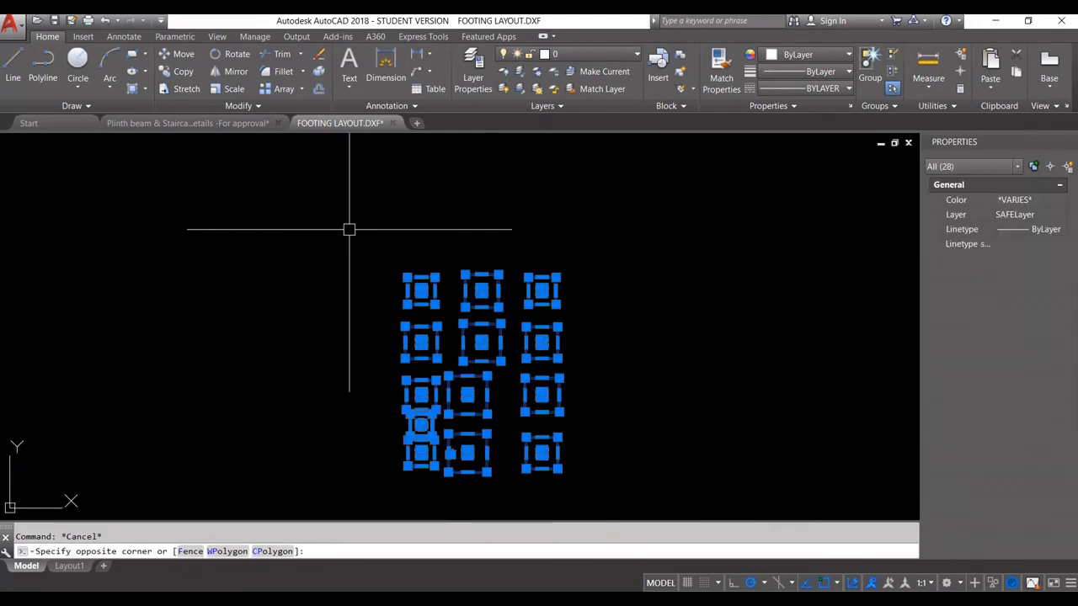
{"action": "scroll", "coordinate": [564, 302], "scroll_direction": "up", "scroll_amount": 5}
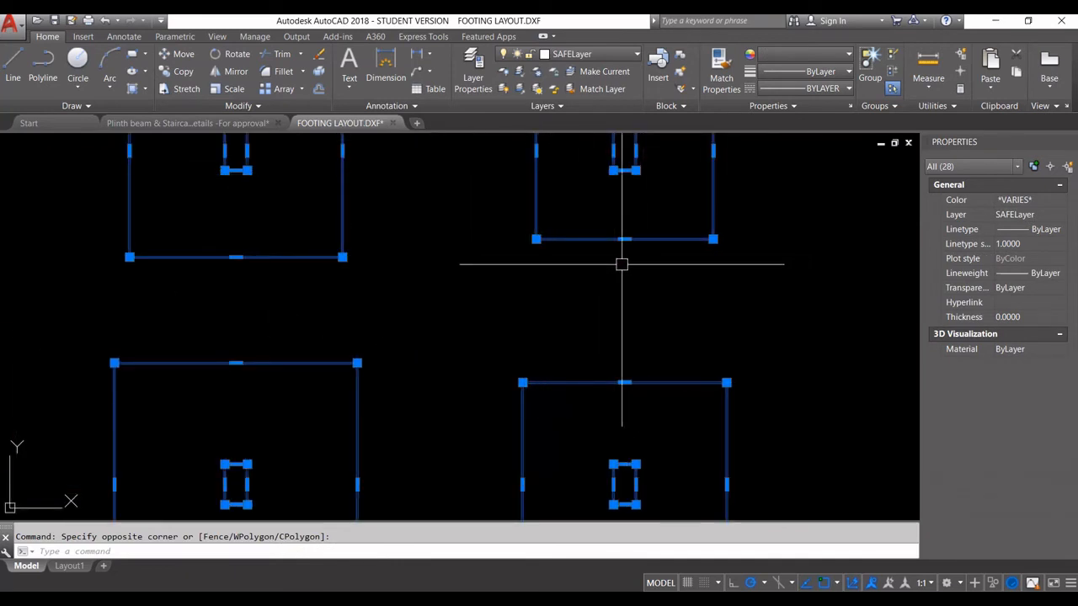
{"action": "key", "text": "Delete"}
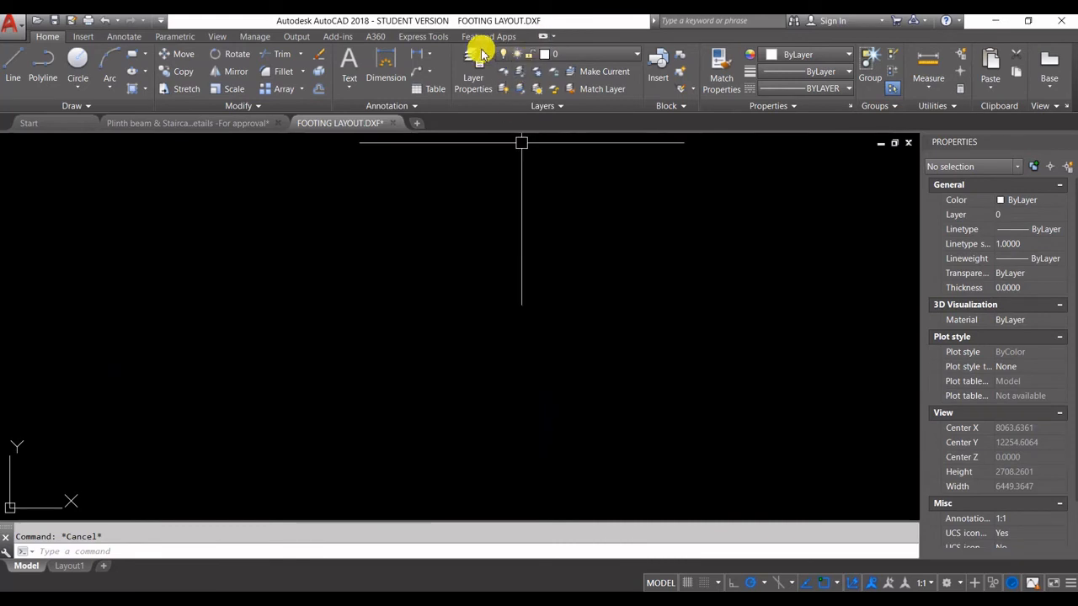
Select the top-right footing with its column, deselect the column, inspect the footing outline's general properties, and clear the selection.
{"action": "left_click", "coordinate": [638, 303]}
{"action": "left_click", "coordinate": [530, 159]}
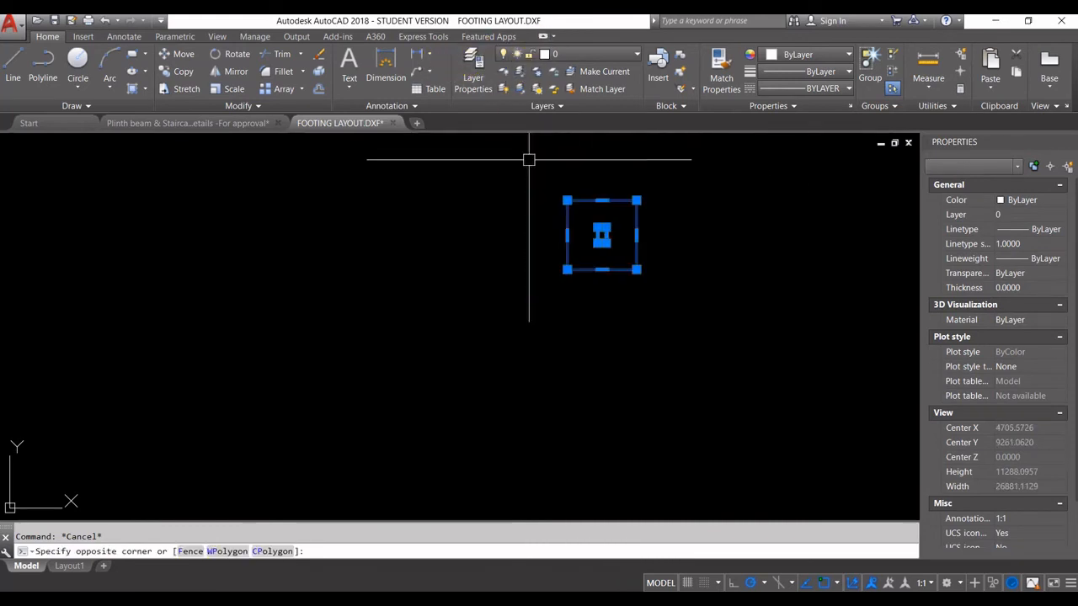
{"action": "scroll", "coordinate": [610, 231], "scroll_direction": "up", "scroll_amount": 2}
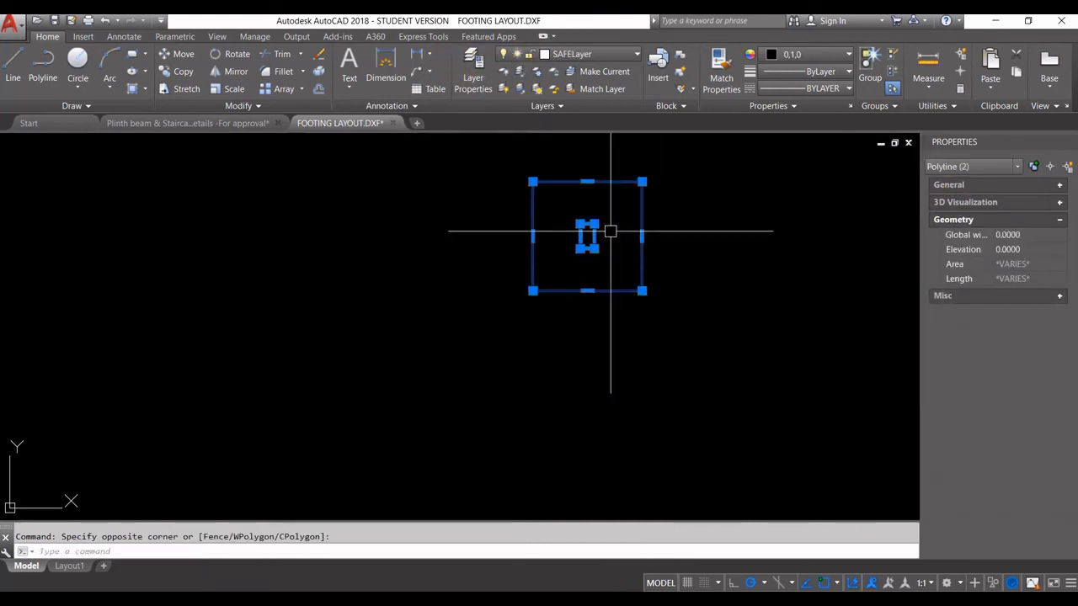
{"action": "left_click", "coordinate": [565, 194], "text": "shift"}
{"action": "left_click", "coordinate": [625, 274], "text": "shift"}
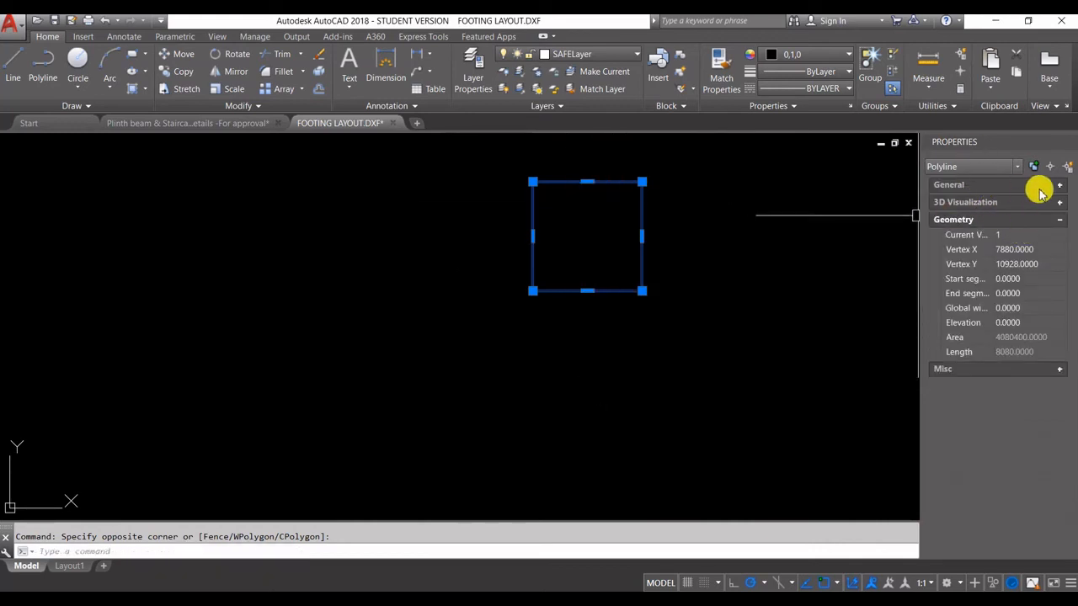
{"action": "left_click", "coordinate": [1061, 186]}
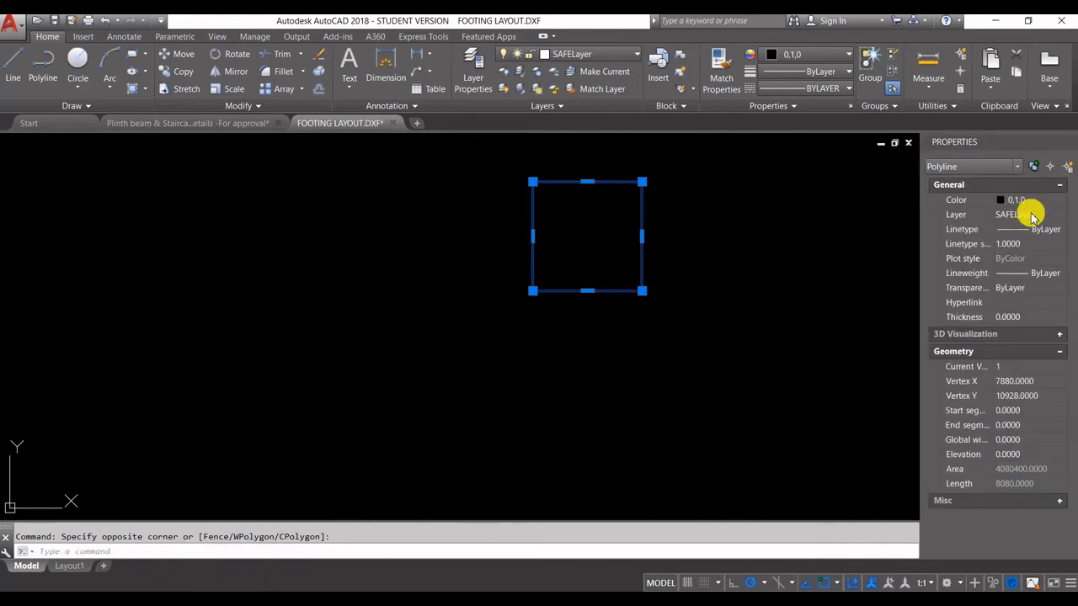
{"action": "key", "text": "Escape"}
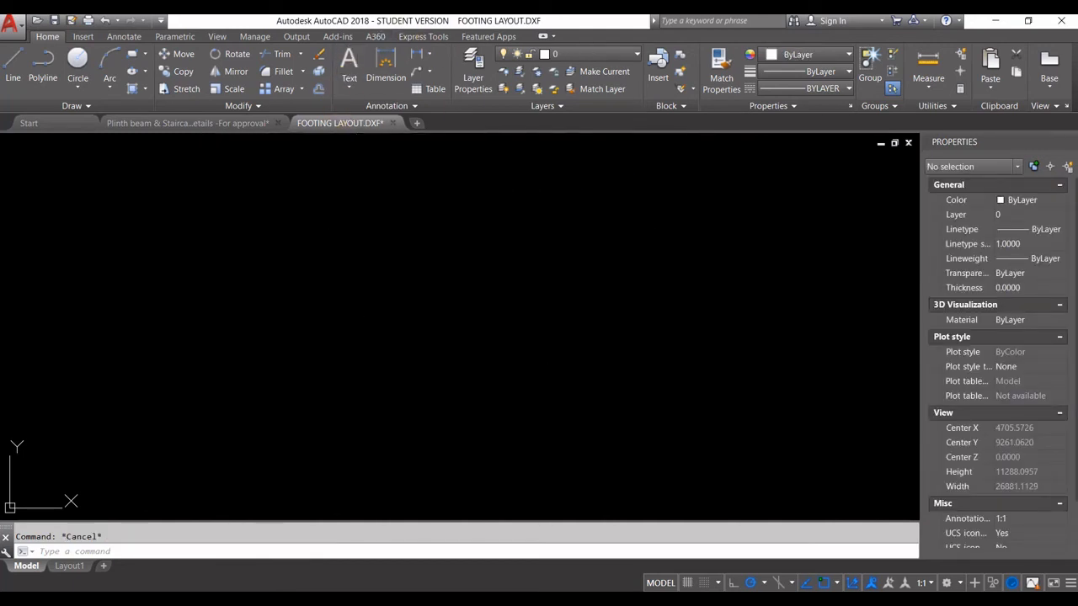
Set the colour of SAFELayer to cyan in the layer properties and close the layer manager.
{"action": "type", "text": "la"}
{"action": "key", "text": "Return"}
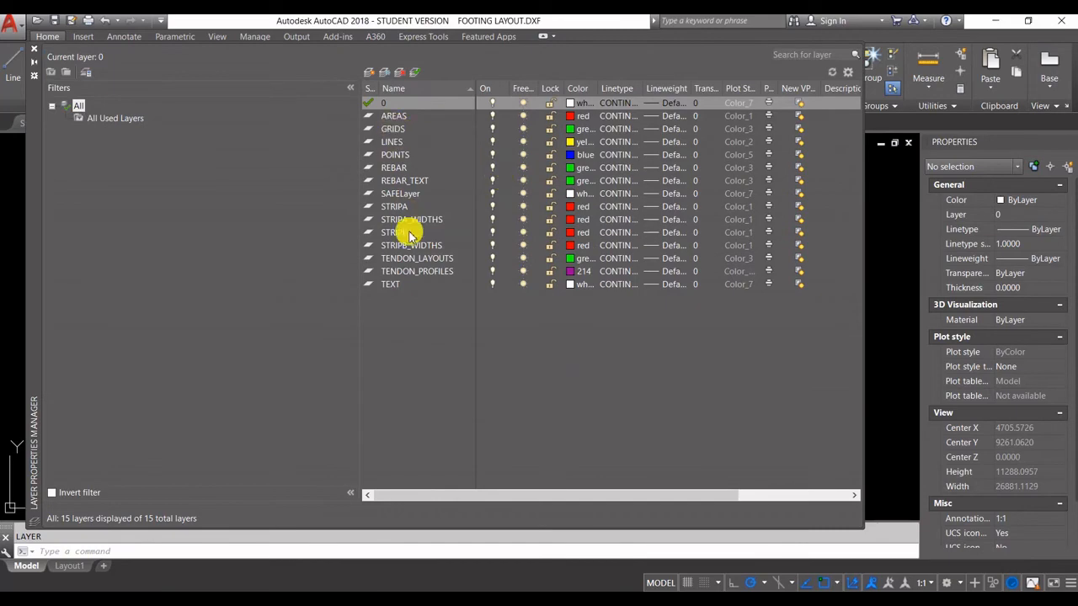
{"action": "left_click", "coordinate": [408, 194]}
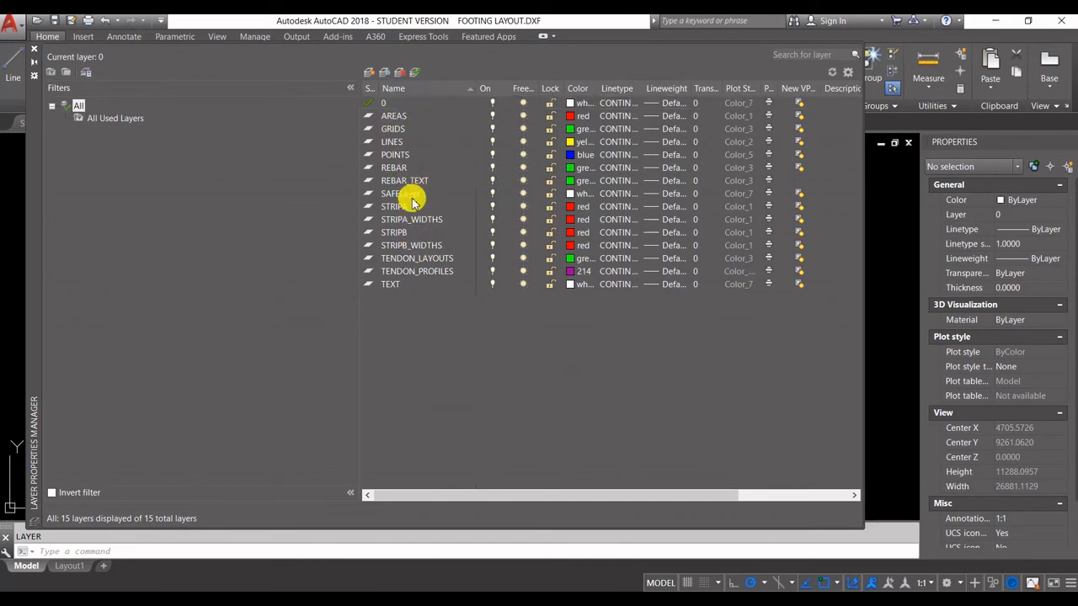
{"action": "left_click", "coordinate": [572, 194]}
{"action": "left_click", "coordinate": [696, 346]}
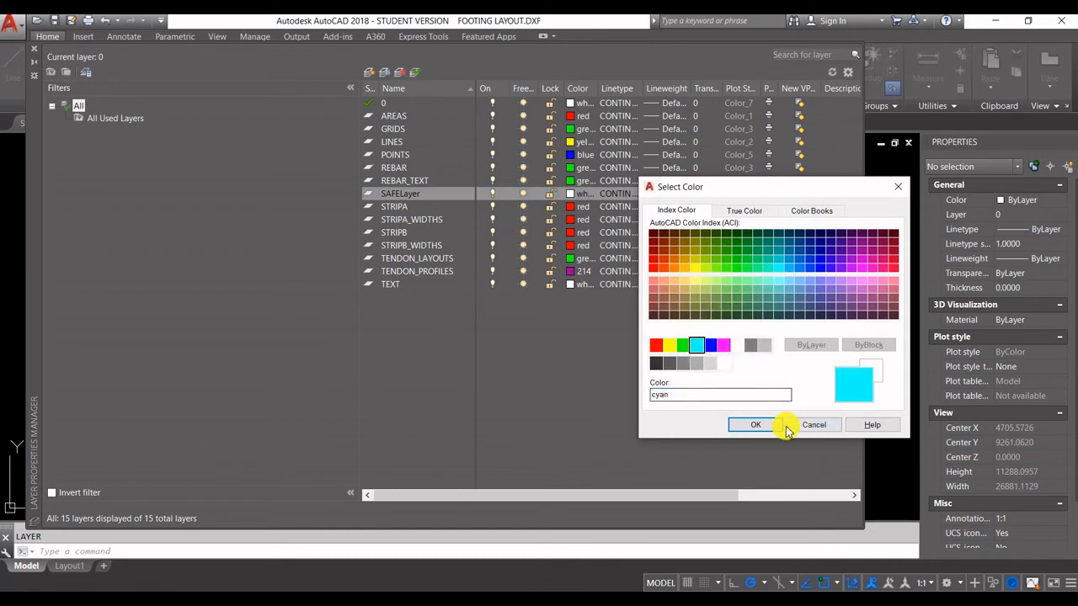
{"action": "left_click", "coordinate": [762, 425]}
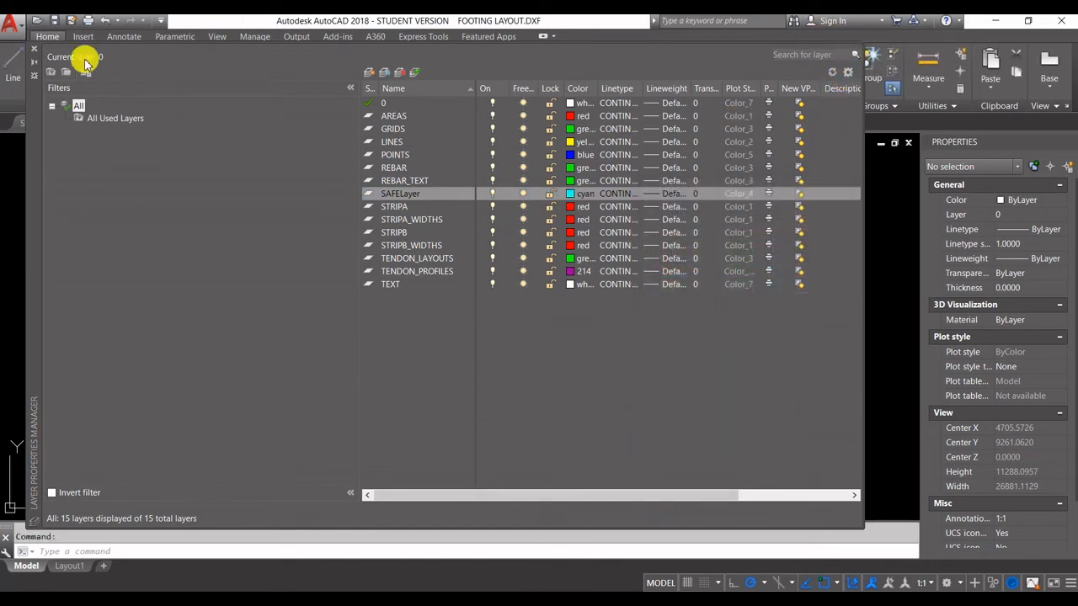
{"action": "left_click", "coordinate": [47, 57]}
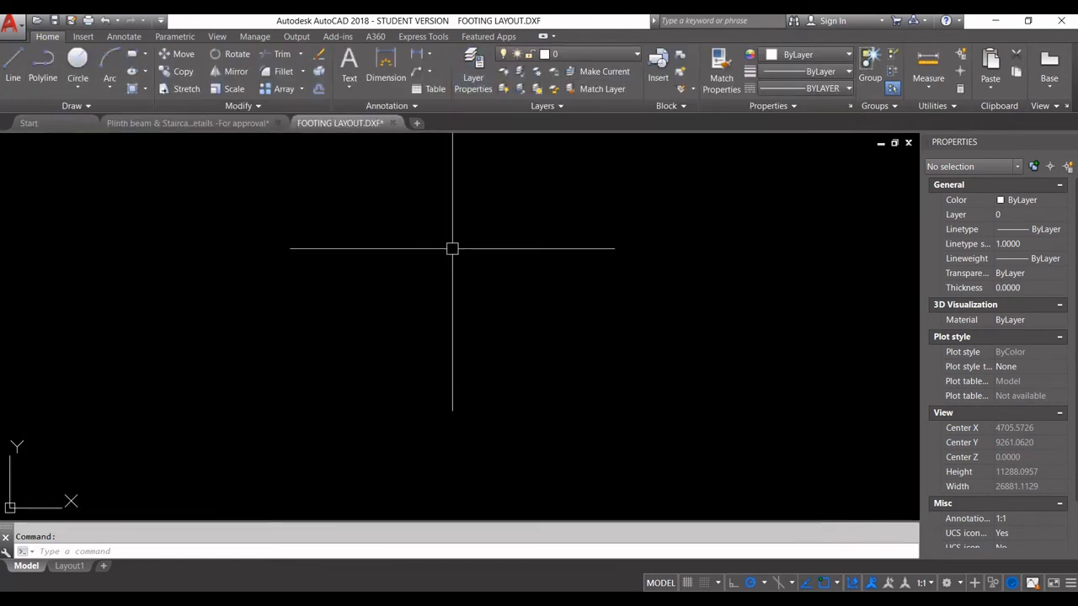
Zoom to the drawing extents and select several footing outlines to check their colour and layer, clearing the selection.
{"action": "scroll", "coordinate": [508, 286], "scroll_direction": "down", "scroll_amount": 6}
{"action": "middle_click", "coordinate": [516, 290]}
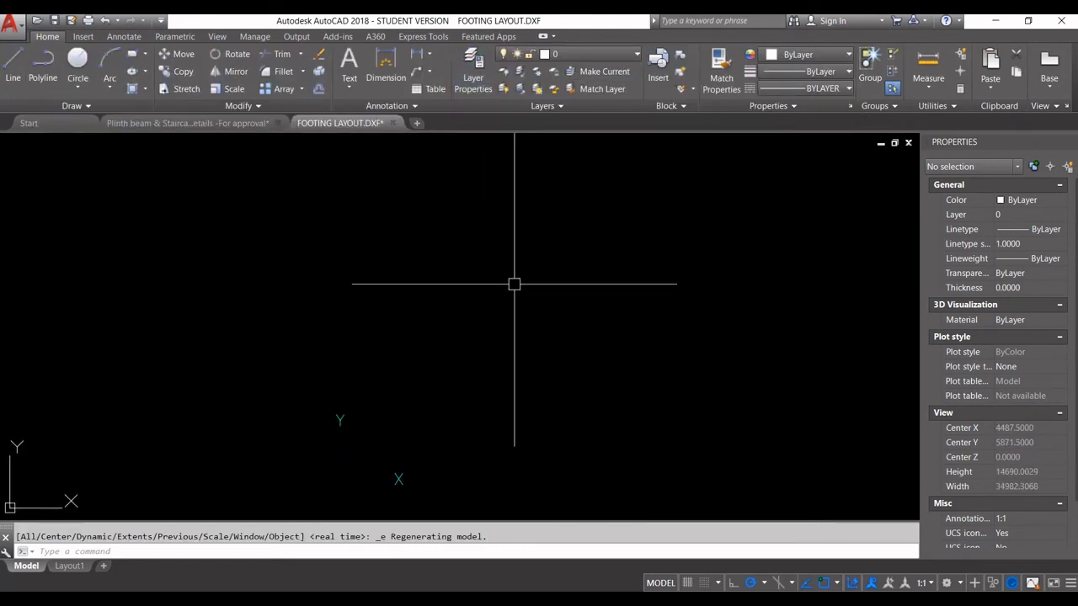
{"action": "left_click", "coordinate": [652, 421]}
{"action": "key", "text": "Escape"}
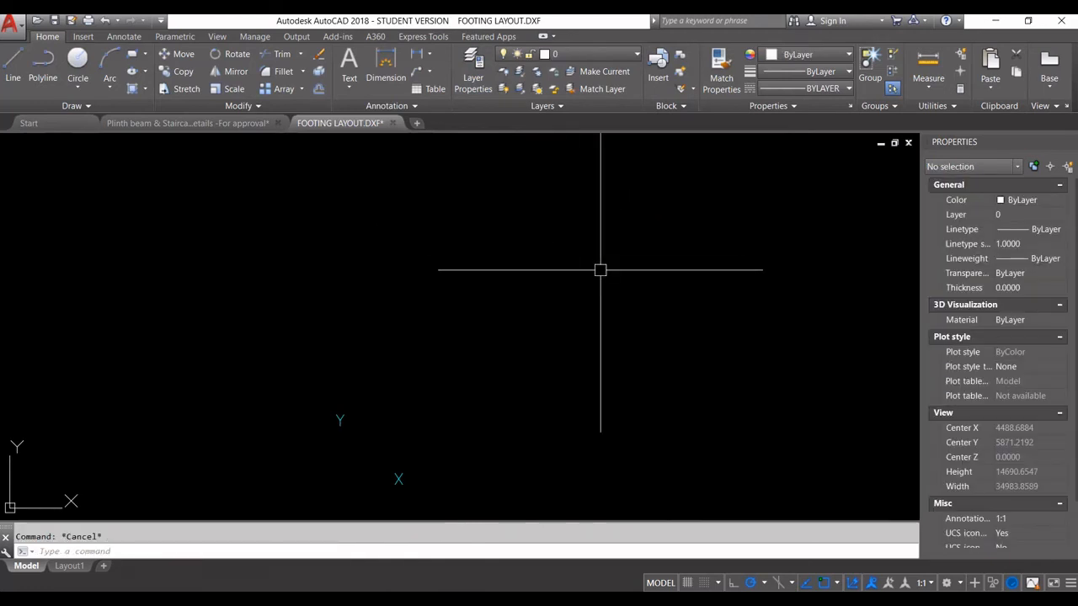
{"action": "left_click", "coordinate": [618, 315]}
{"action": "left_click", "coordinate": [582, 244]}
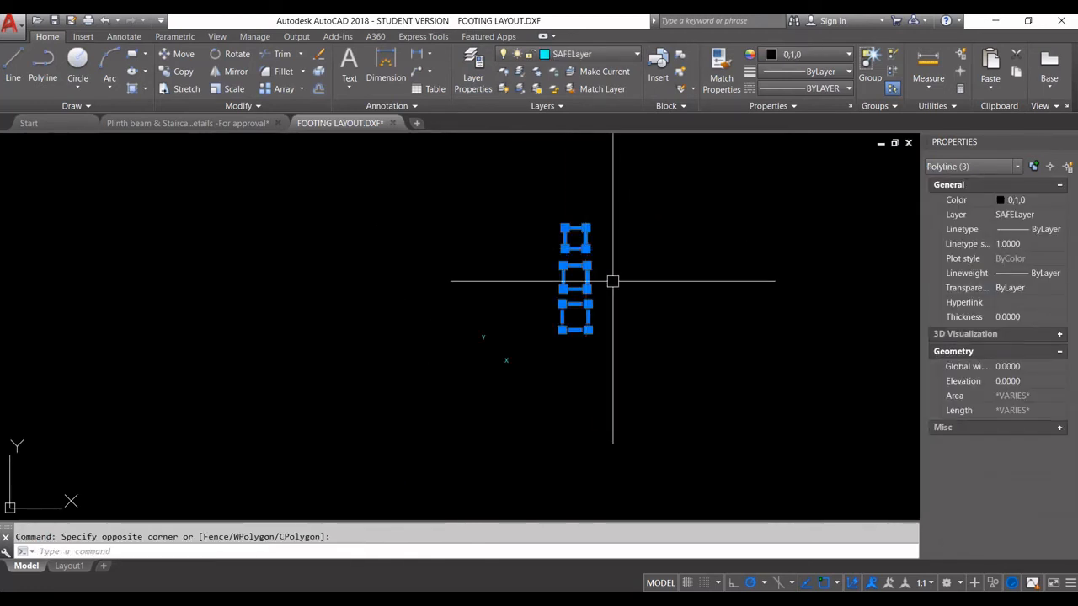
{"action": "key", "text": "Escape"}
Select one footing with its column, extend the selection to all similar polylines, and set their colour to Green.
{"action": "left_click", "coordinate": [618, 252]}
{"action": "left_click", "coordinate": [557, 211]}
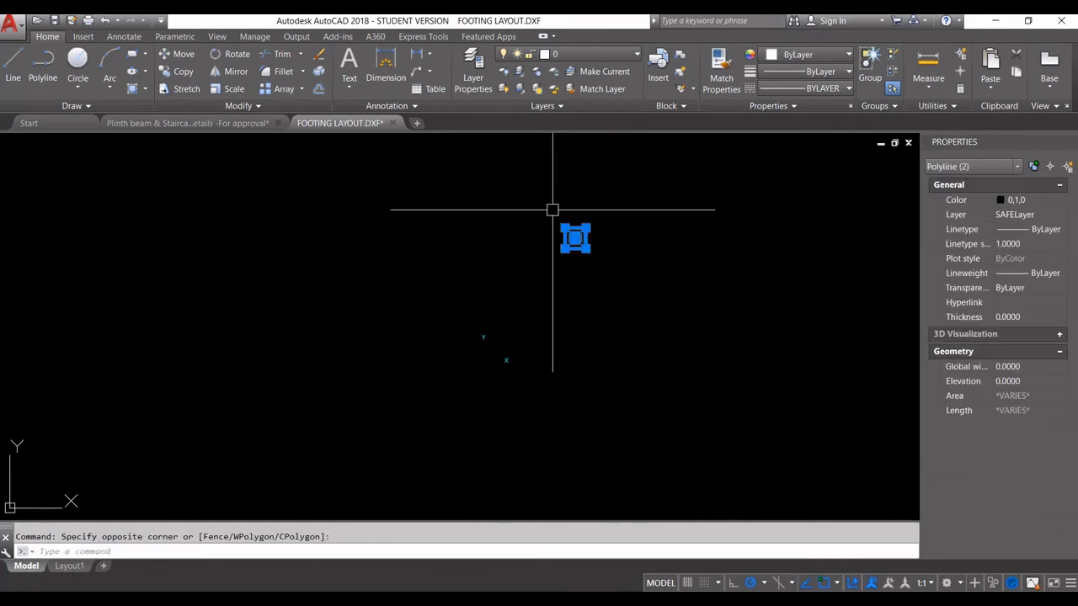
{"action": "right_click", "coordinate": [641, 244]}
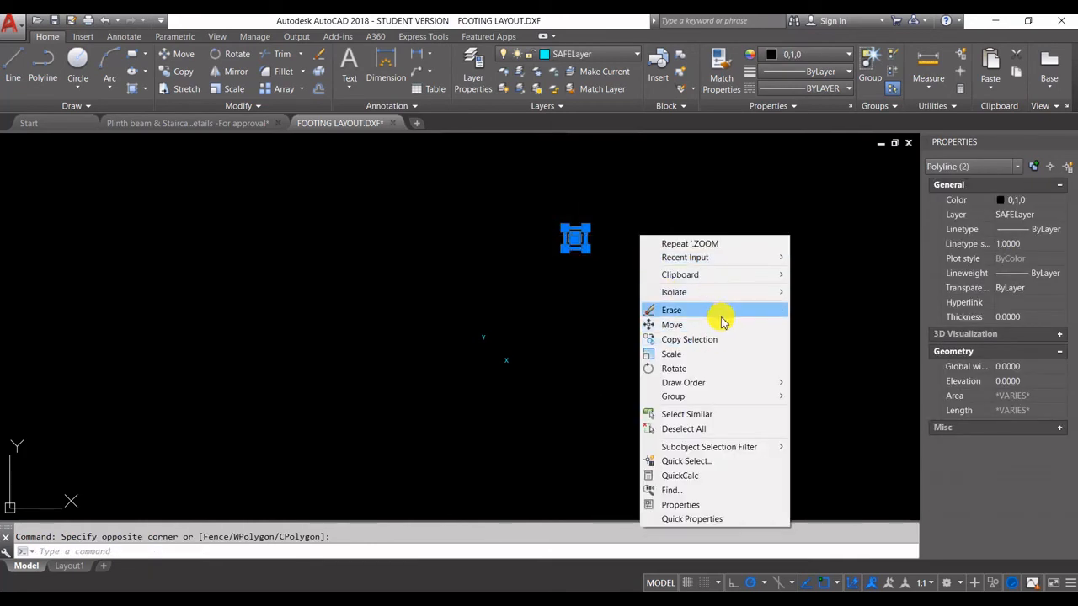
{"action": "left_click", "coordinate": [727, 416]}
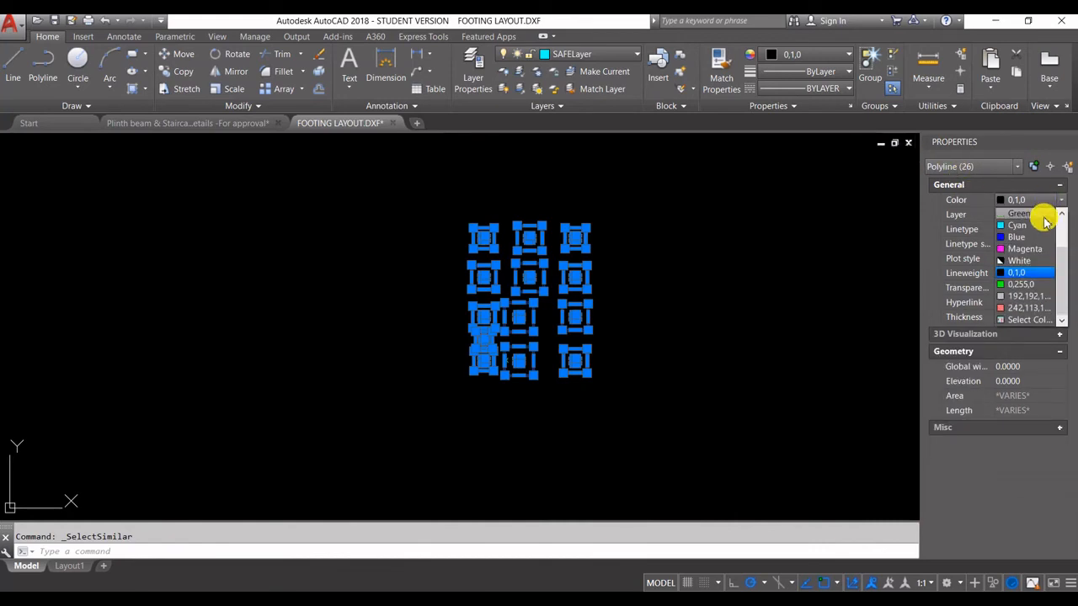
{"action": "left_click", "coordinate": [1037, 219]}
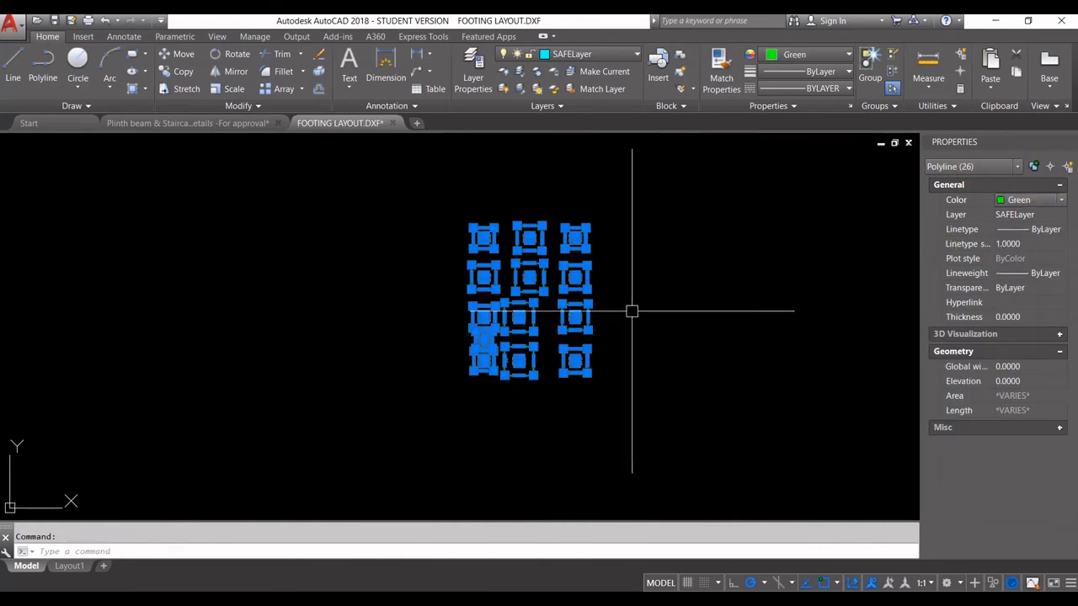
{"action": "key", "text": "Escape"}
Erase the leftover Y and X axis letters lying over the lower footings.
{"action": "scroll", "coordinate": [491, 377], "scroll_direction": "up", "scroll_amount": 4}
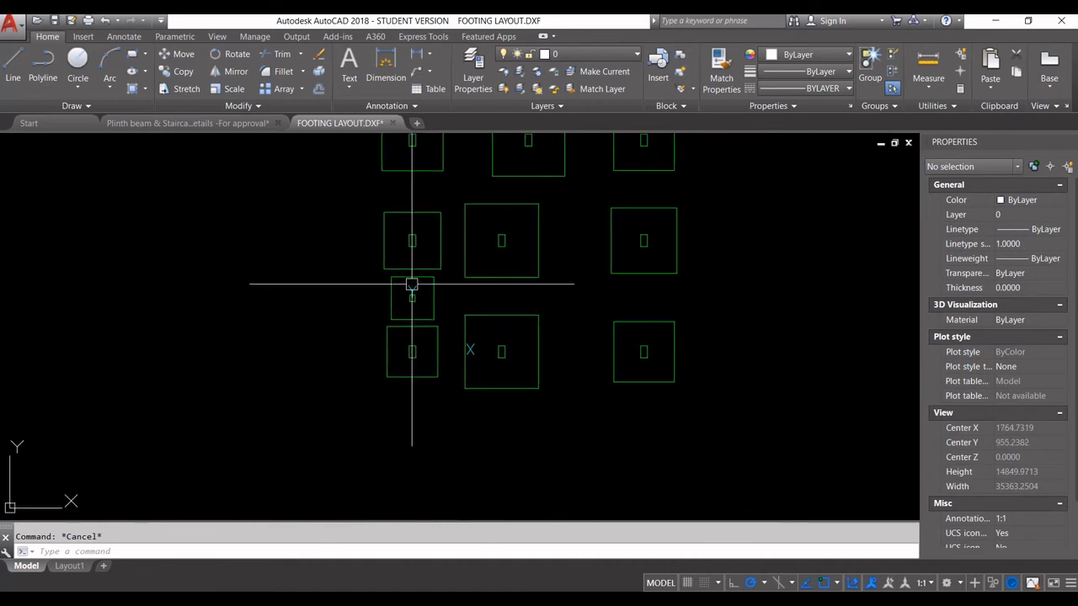
{"action": "scroll", "coordinate": [414, 300], "scroll_direction": "up", "scroll_amount": 5}
{"action": "type", "text": "e"}
{"action": "key", "text": "Return"}
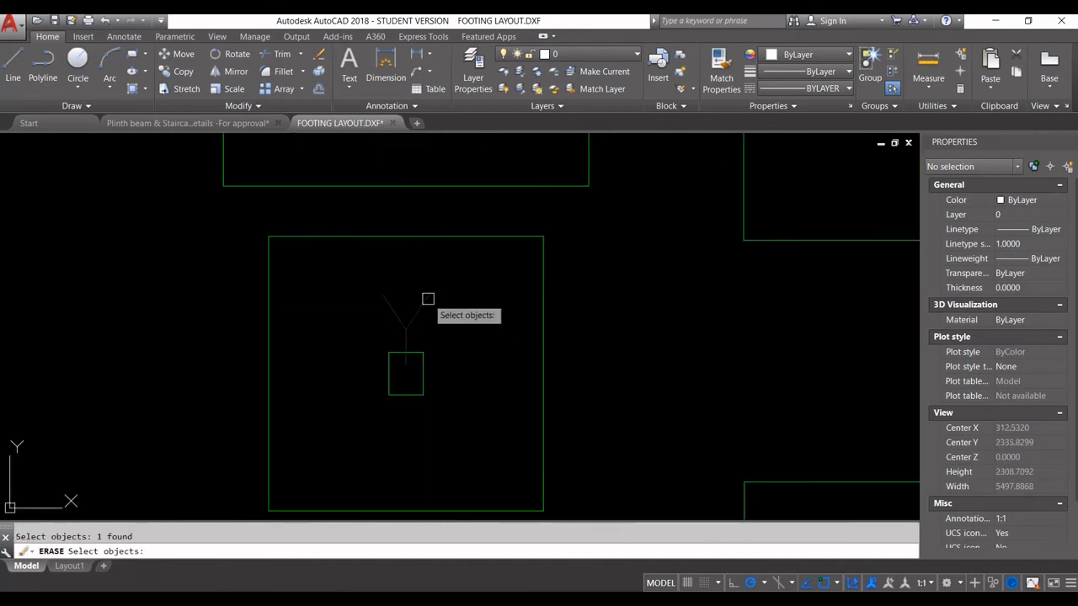
{"action": "key", "text": "Return"}
{"action": "scroll", "coordinate": [502, 361], "scroll_direction": "down", "scroll_amount": 5}
{"action": "scroll", "coordinate": [488, 353], "scroll_direction": "up", "scroll_amount": 1}
{"action": "key", "text": "Return"}
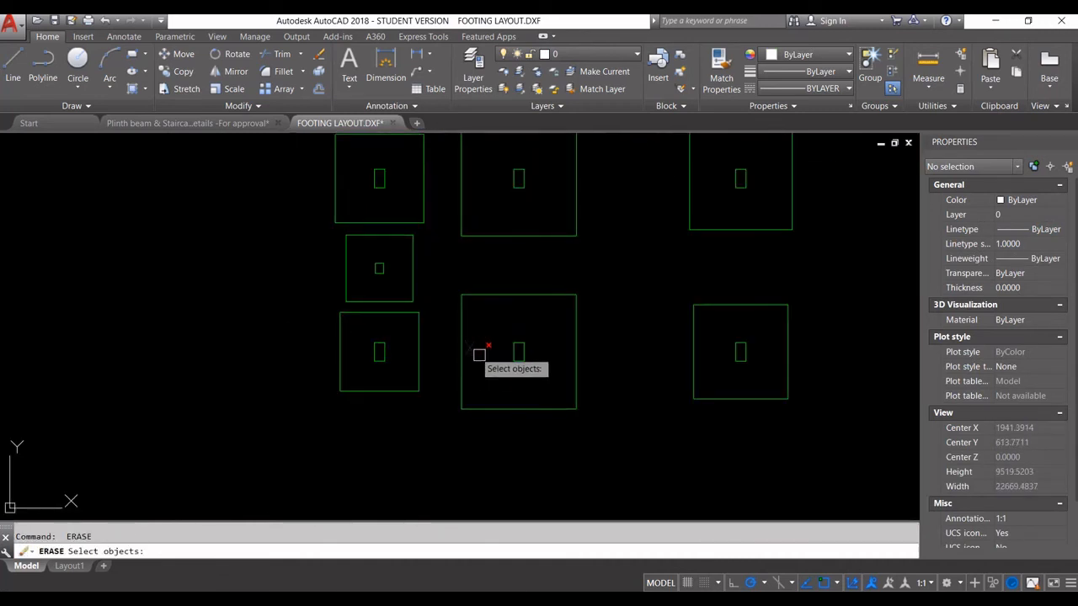
{"action": "key", "text": "Return"}
{"action": "scroll", "coordinate": [569, 376], "scroll_direction": "down", "scroll_amount": 1}
{"action": "middle_click_drag", "start_coordinate": [621, 211], "coordinate": [534, 309]}
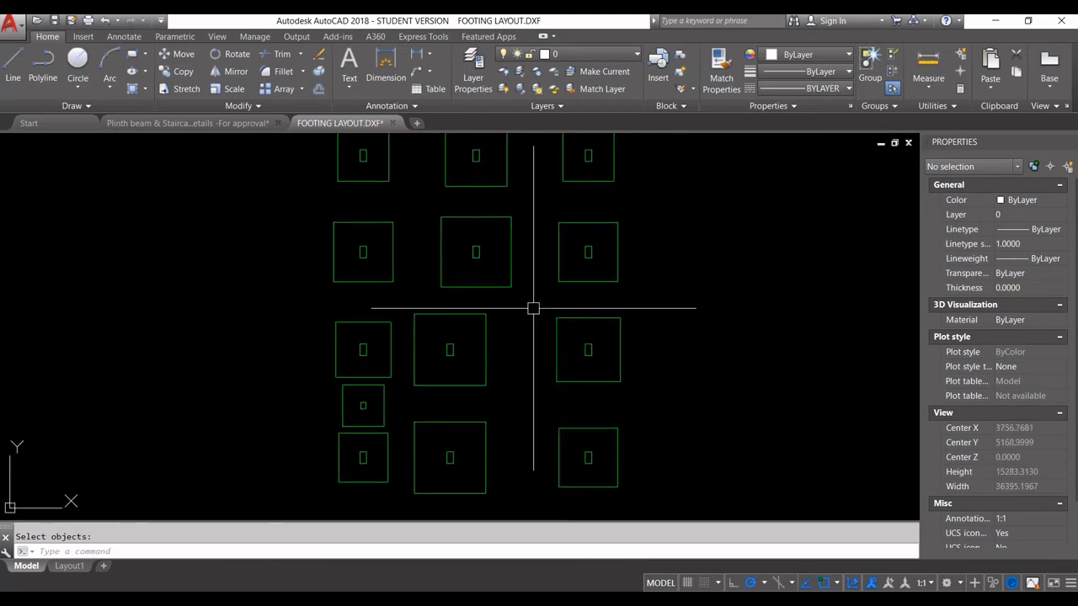
Start vertical construction lines and place the first through the column centres of the left row of footings.
{"action": "scroll", "coordinate": [505, 271], "scroll_direction": "up", "scroll_amount": 3}
{"action": "scroll", "coordinate": [588, 352], "scroll_direction": "down", "scroll_amount": 5}
{"action": "middle_click_drag", "start_coordinate": [579, 344], "coordinate": [562, 308]}
{"action": "middle_click_drag", "start_coordinate": [500, 271], "coordinate": [498, 269]}
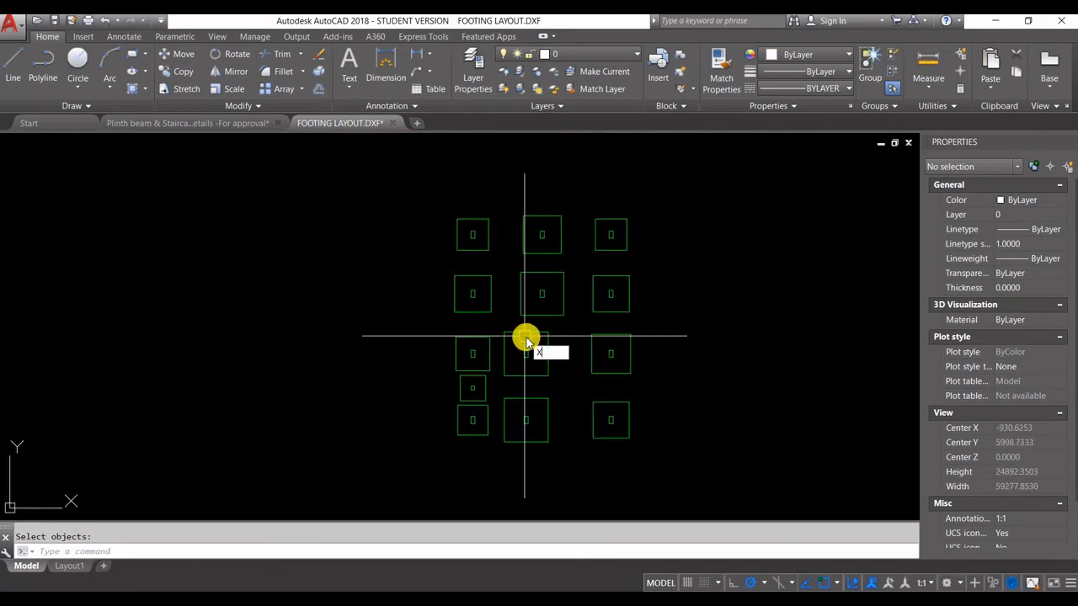
{"action": "key", "text": "Return"}
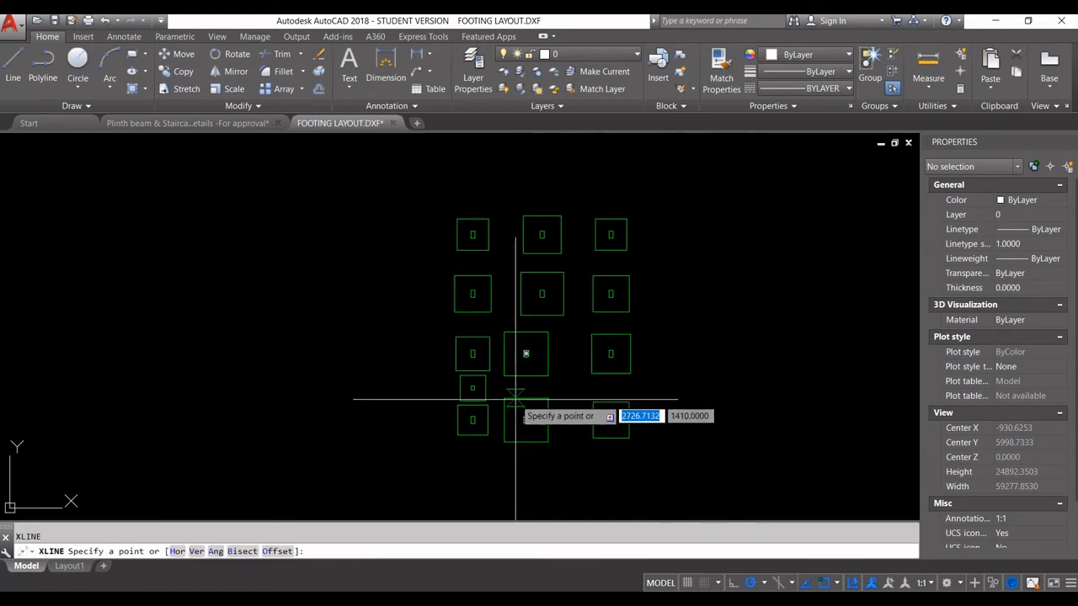
{"action": "type", "text": "v"}
{"action": "key", "text": "Return"}
{"action": "scroll", "coordinate": [449, 255], "scroll_direction": "up", "scroll_amount": 3}
{"action": "scroll", "coordinate": [449, 256], "scroll_direction": "up", "scroll_amount": 2}
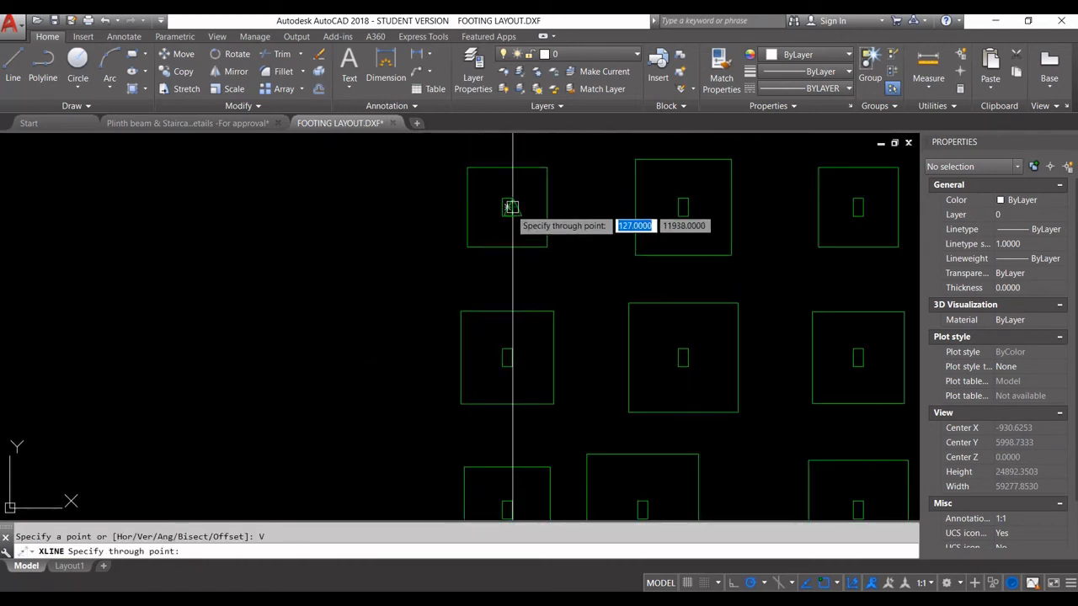
{"action": "left_click", "coordinate": [507, 207]}
Add vertical construction lines through the lower middle columns' centres, the upper middle columns' right edges, and the right columns' centres.
{"action": "middle_click_drag", "start_coordinate": [606, 318], "coordinate": [539, 284]}
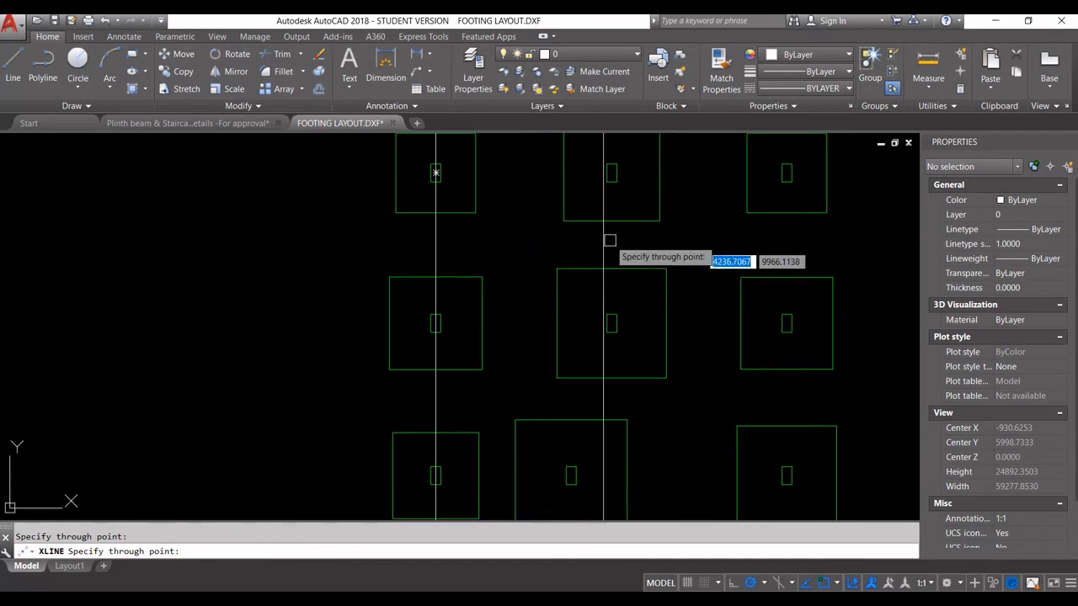
{"action": "scroll", "coordinate": [582, 243], "scroll_direction": "down", "scroll_amount": 5}
{"action": "scroll", "coordinate": [572, 354], "scroll_direction": "up", "scroll_amount": 7}
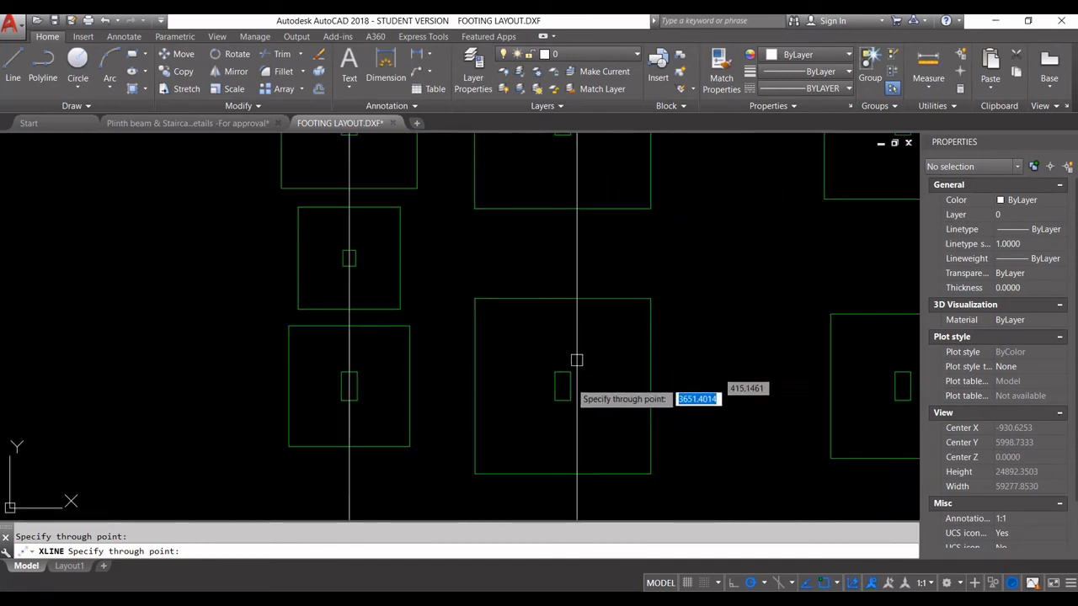
{"action": "scroll", "coordinate": [563, 396], "scroll_direction": "down", "scroll_amount": 7}
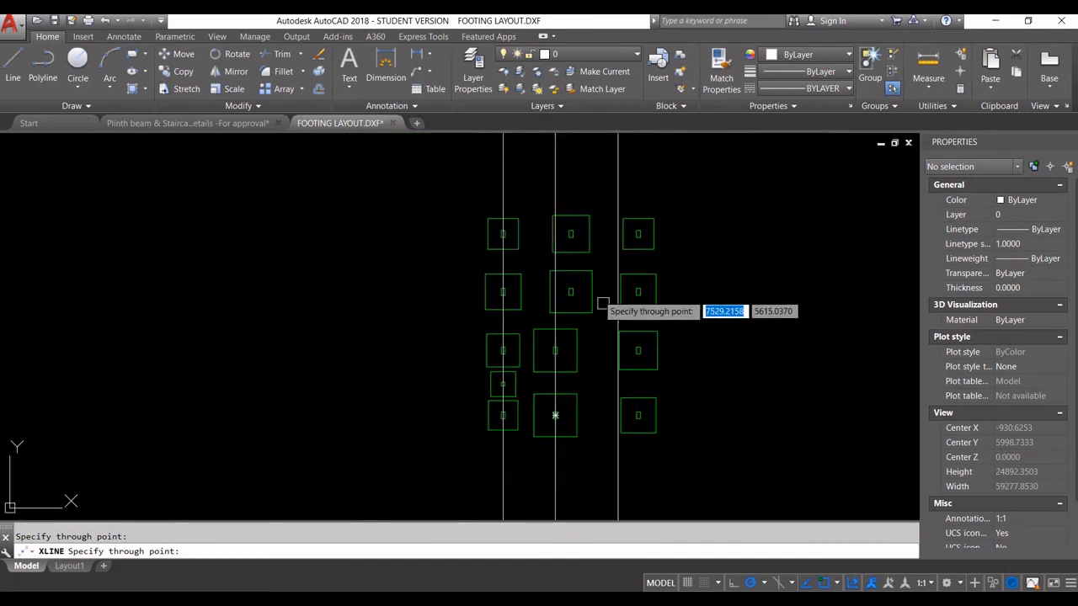
{"action": "scroll", "coordinate": [570, 235], "scroll_direction": "up", "scroll_amount": 6}
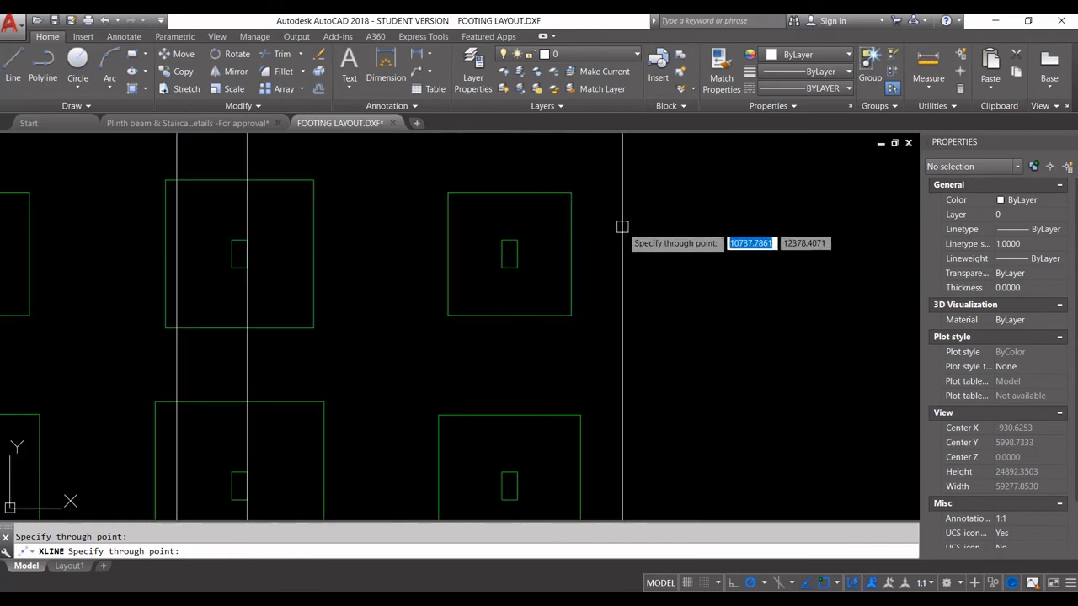
{"action": "scroll", "coordinate": [619, 227], "scroll_direction": "down", "scroll_amount": 8}
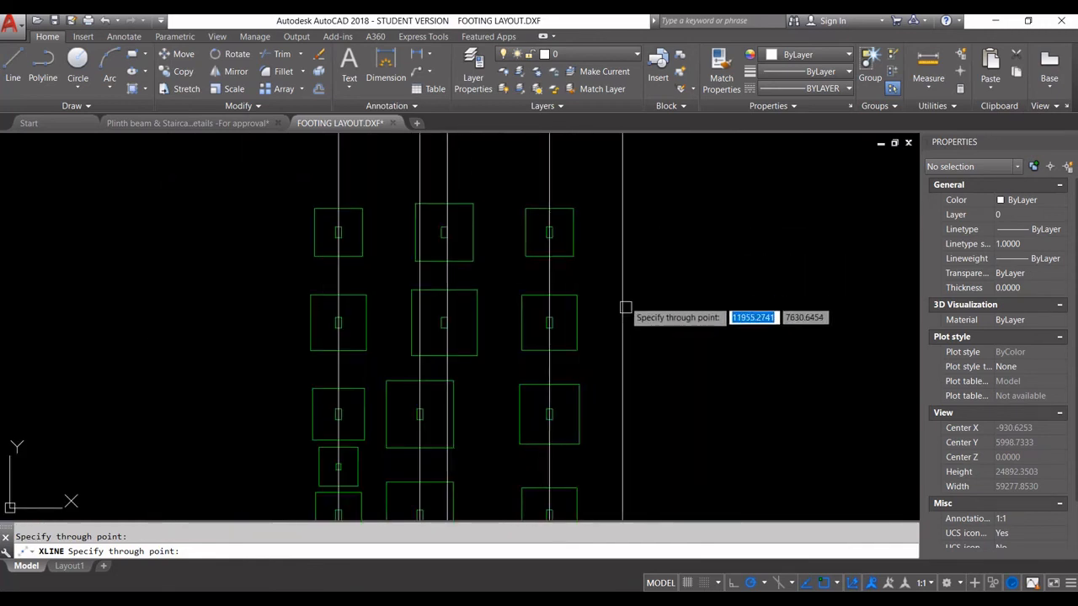
{"action": "key", "text": "Escape"}
Draw horizontal construction lines through the column centres of the top and second rows of footings.
{"action": "type", "text": "xl"}
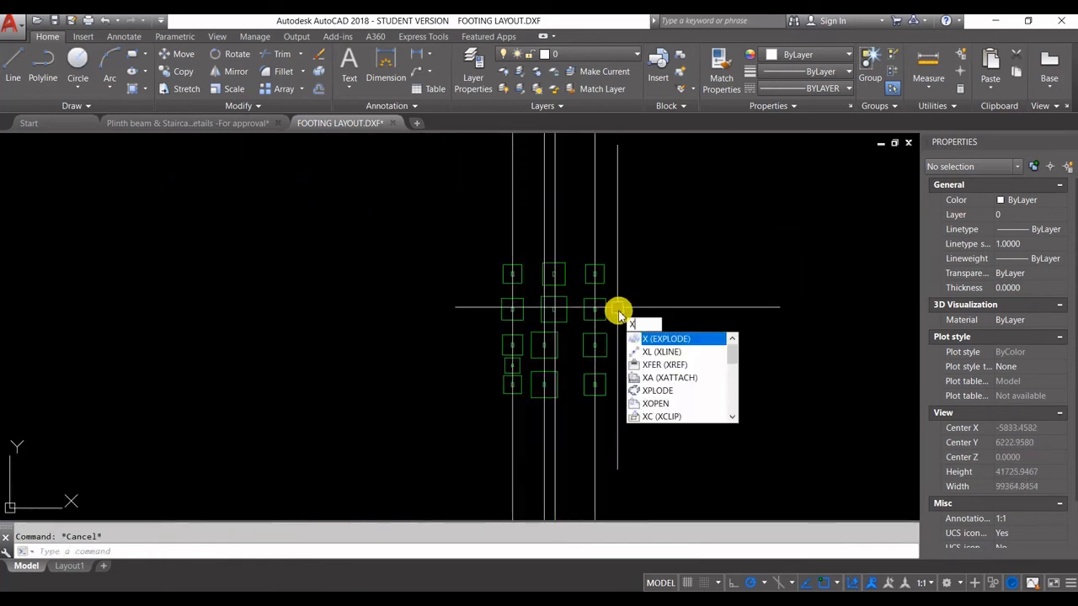
{"action": "key", "text": "Return"}
{"action": "type", "text": "h"}
{"action": "key", "text": "Return"}
{"action": "scroll", "coordinate": [505, 269], "scroll_direction": "up", "scroll_amount": 8}
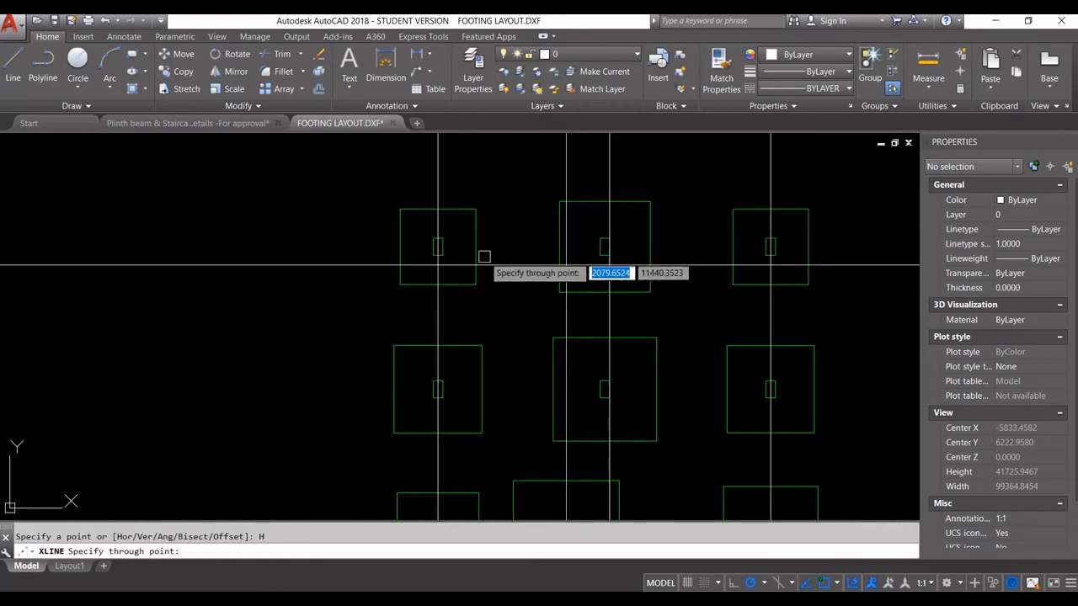
{"action": "left_click", "coordinate": [435, 241]}
{"action": "scroll", "coordinate": [446, 353], "scroll_direction": "down", "scroll_amount": 4}
{"action": "scroll", "coordinate": [445, 353], "scroll_direction": "up", "scroll_amount": 3}
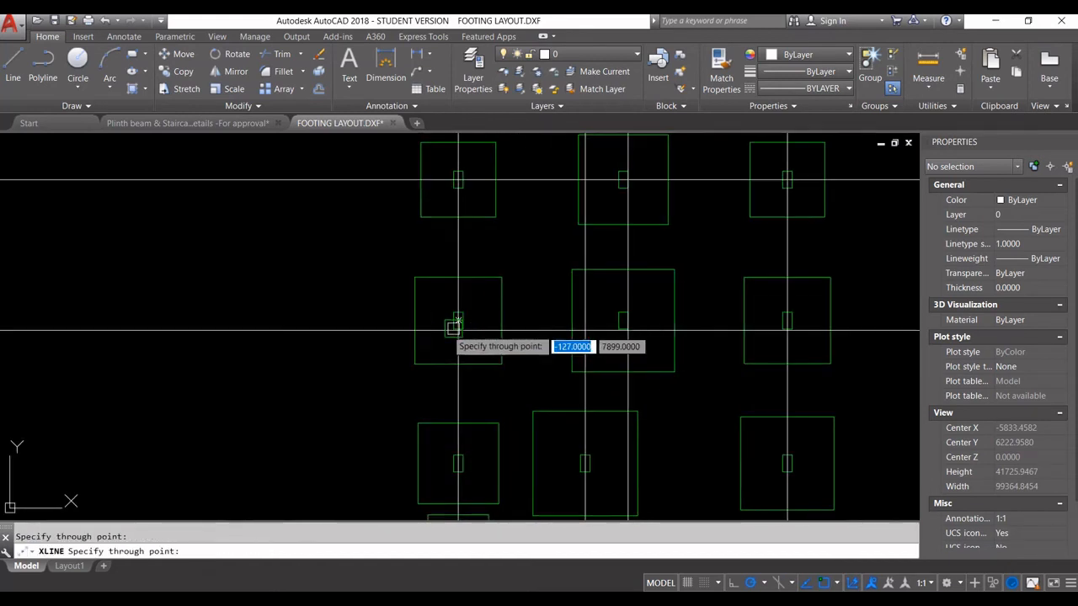
{"action": "middle_click_drag", "start_coordinate": [457, 313], "coordinate": [462, 279]}
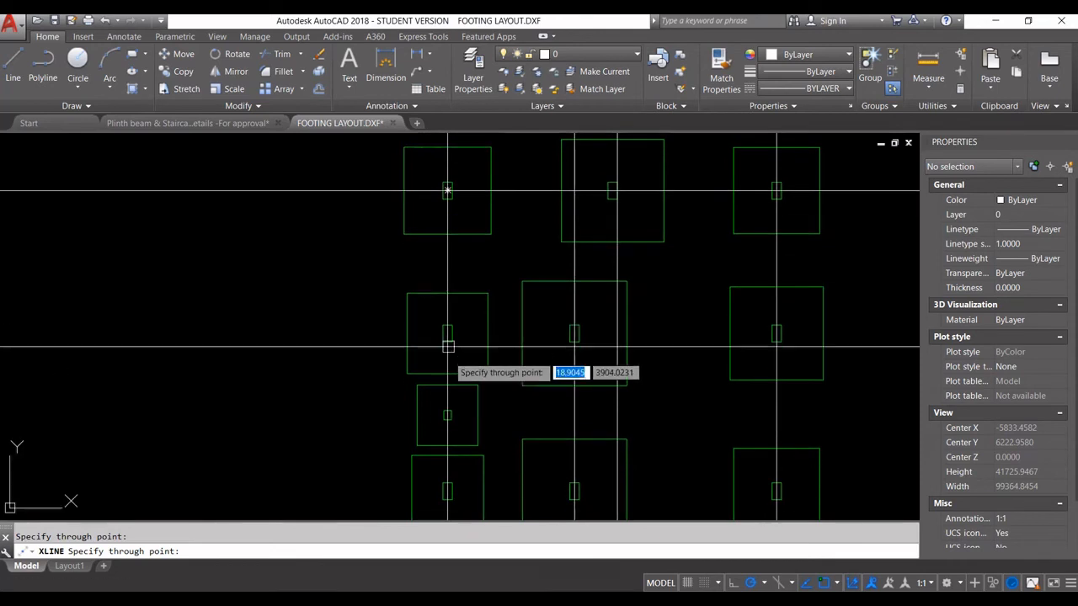
Add horizontal construction lines through the column centres of the third row, the small left footing and the bottom row.
{"action": "left_click", "coordinate": [447, 334]}
{"action": "middle_click_drag", "start_coordinate": [471, 434], "coordinate": [470, 349]}
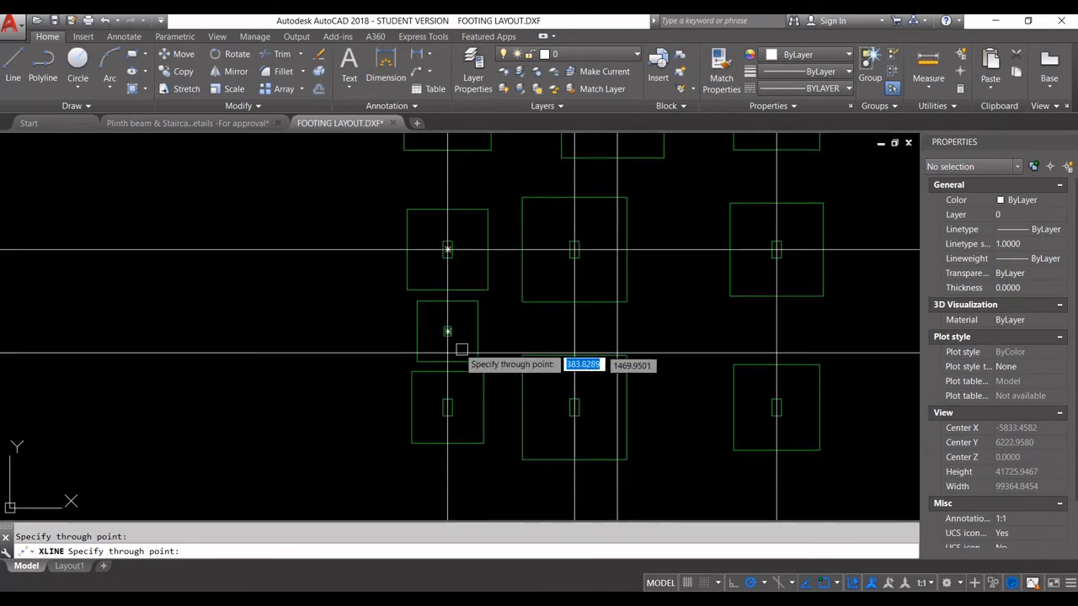
{"action": "scroll", "coordinate": [462, 346], "scroll_direction": "up", "scroll_amount": 2}
{"action": "left_click", "coordinate": [440, 325]}
{"action": "scroll", "coordinate": [479, 289], "scroll_direction": "down", "scroll_amount": 4}
{"action": "scroll", "coordinate": [471, 355], "scroll_direction": "up", "scroll_amount": 6}
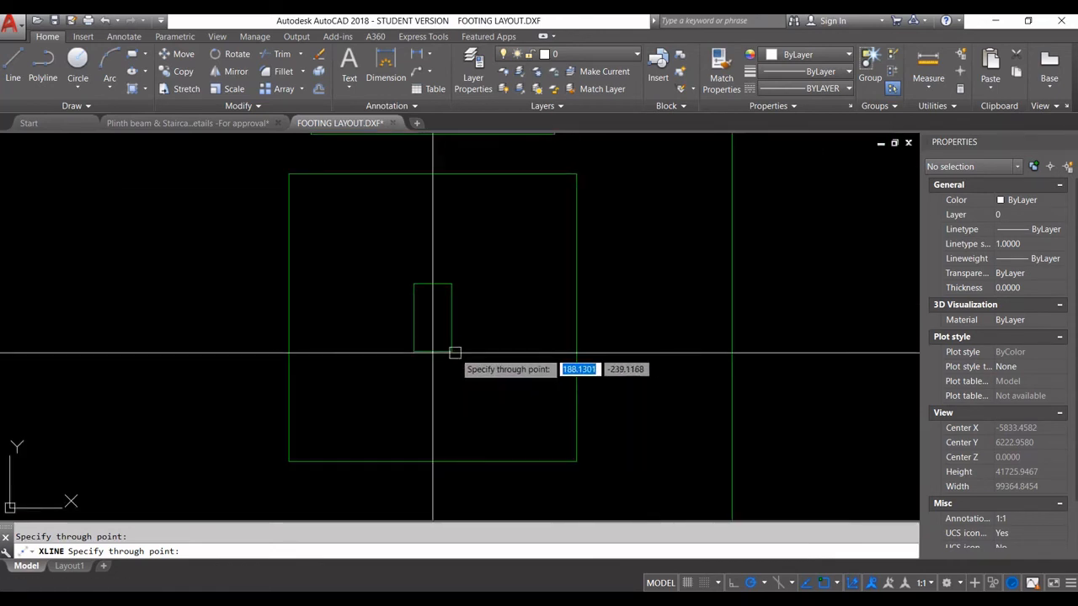
{"action": "left_click", "coordinate": [461, 347]}
{"action": "scroll", "coordinate": [475, 363], "scroll_direction": "down", "scroll_amount": 5}
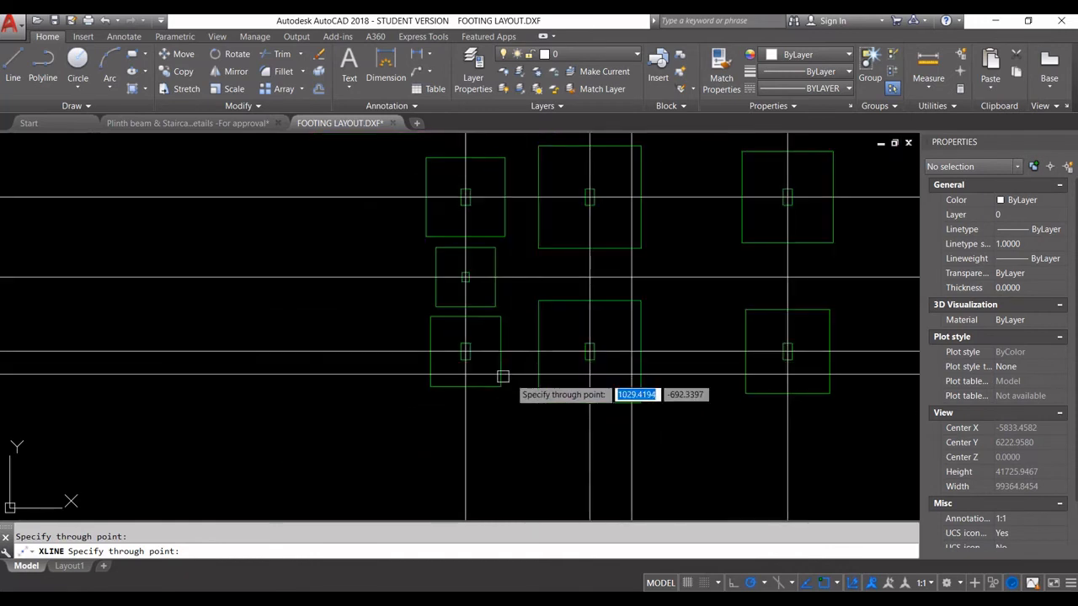
{"action": "key", "text": "Escape"}
{"action": "key", "text": "Escape"}
Draw a rectangle enclosing all the footings with a margin on every side, to serve as the trimming boundary.
{"action": "scroll", "coordinate": [590, 375], "scroll_direction": "down", "scroll_amount": 5}
{"action": "type", "text": "rec"}
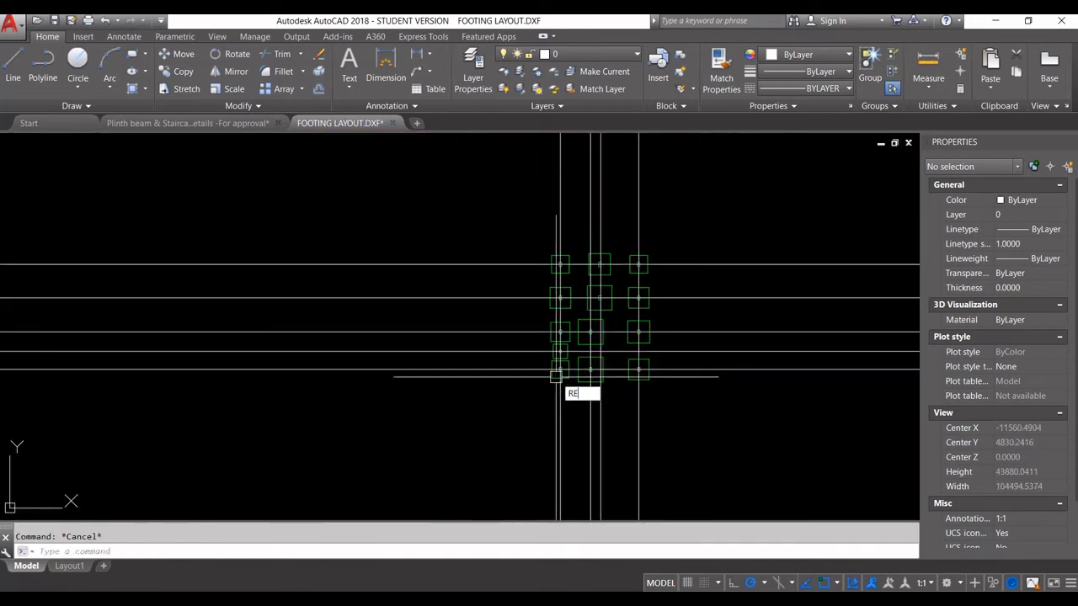
{"action": "key", "text": "Return"}
{"action": "left_click", "coordinate": [524, 237]}
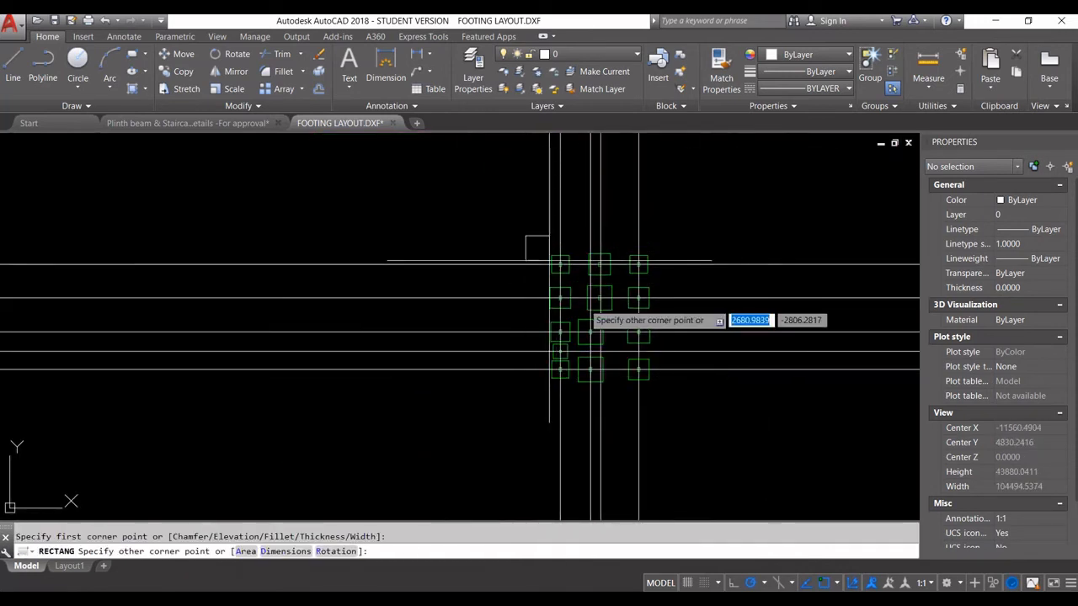
{"action": "left_click", "coordinate": [686, 405]}
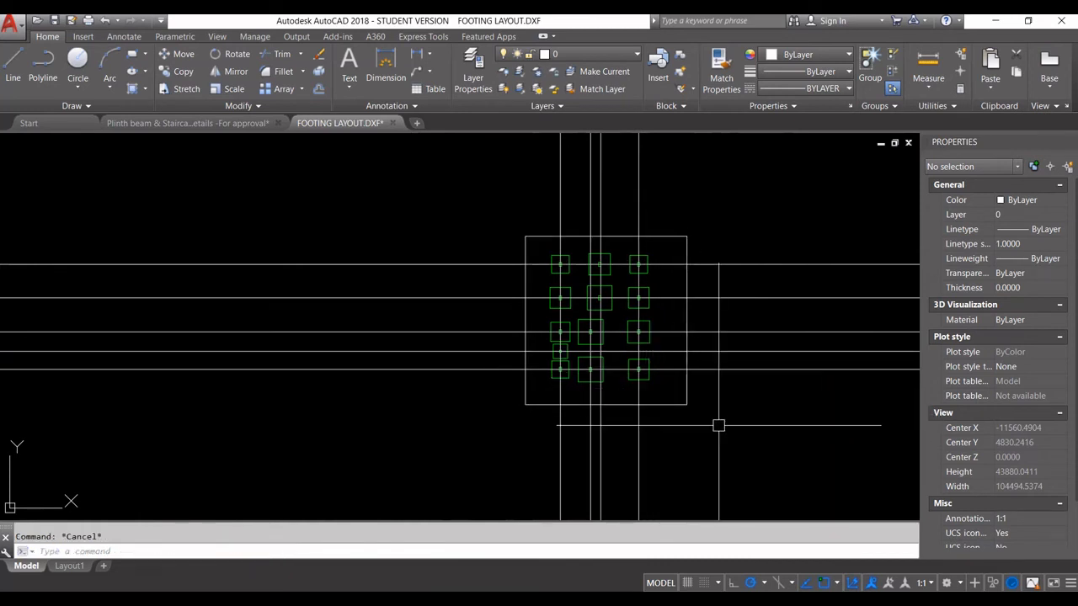
Trim the horizontal construction lines to the right of the enclosing rectangle, using the rectangle as the cutting edge.
{"action": "type", "text": "Tr"}
{"action": "key", "text": "Return"}
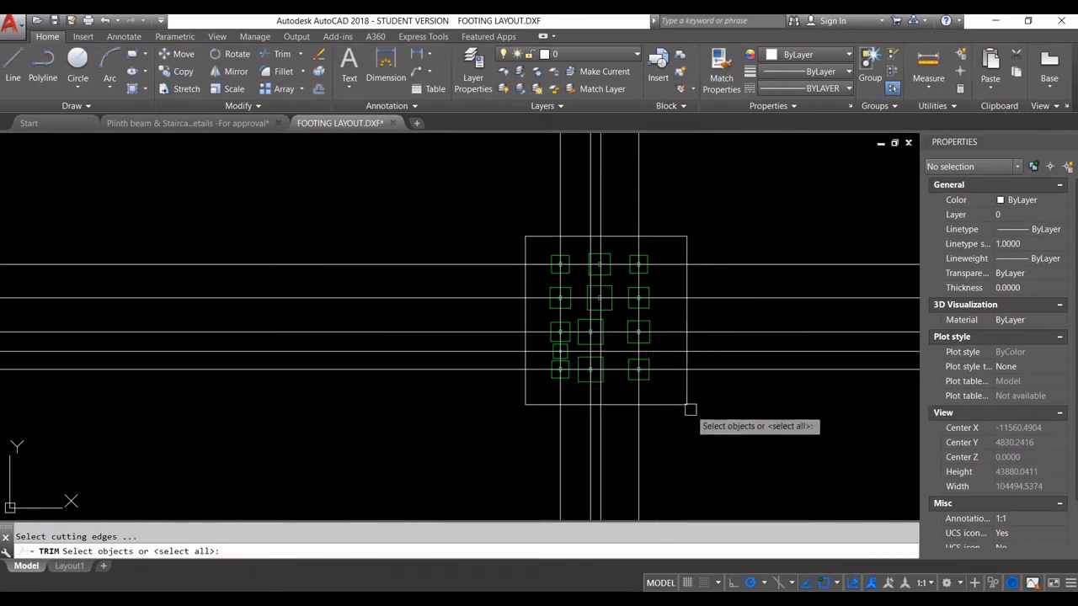
{"action": "key", "text": "Escape"}
{"action": "type", "text": "r"}
{"action": "key", "text": "Return"}
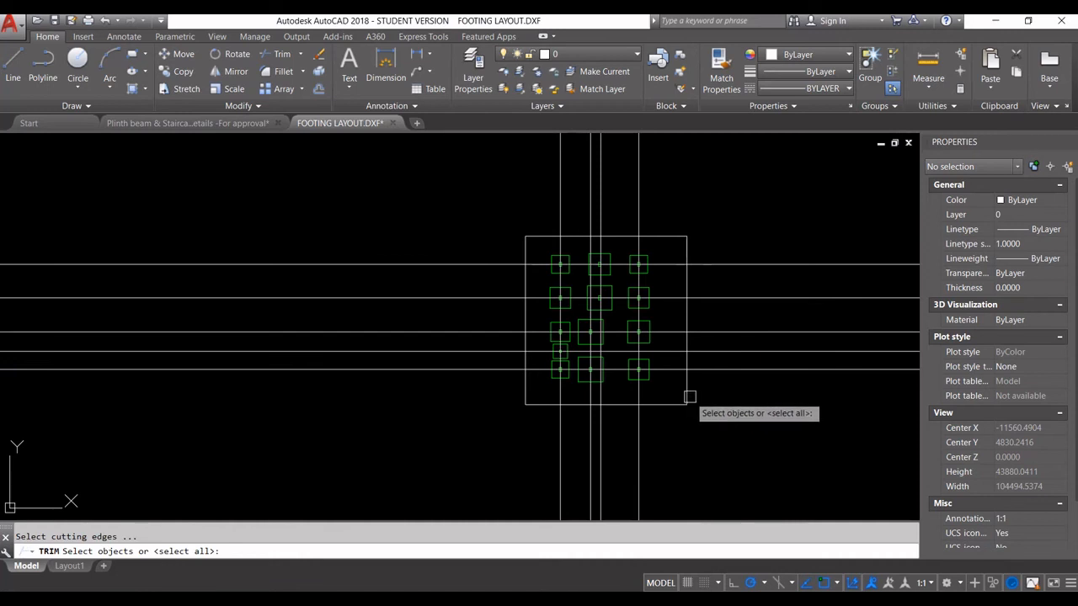
{"action": "left_click", "coordinate": [689, 397]}
{"action": "key", "text": "Return"}
{"action": "left_click", "coordinate": [760, 427]}
{"action": "left_click", "coordinate": [741, 240]}
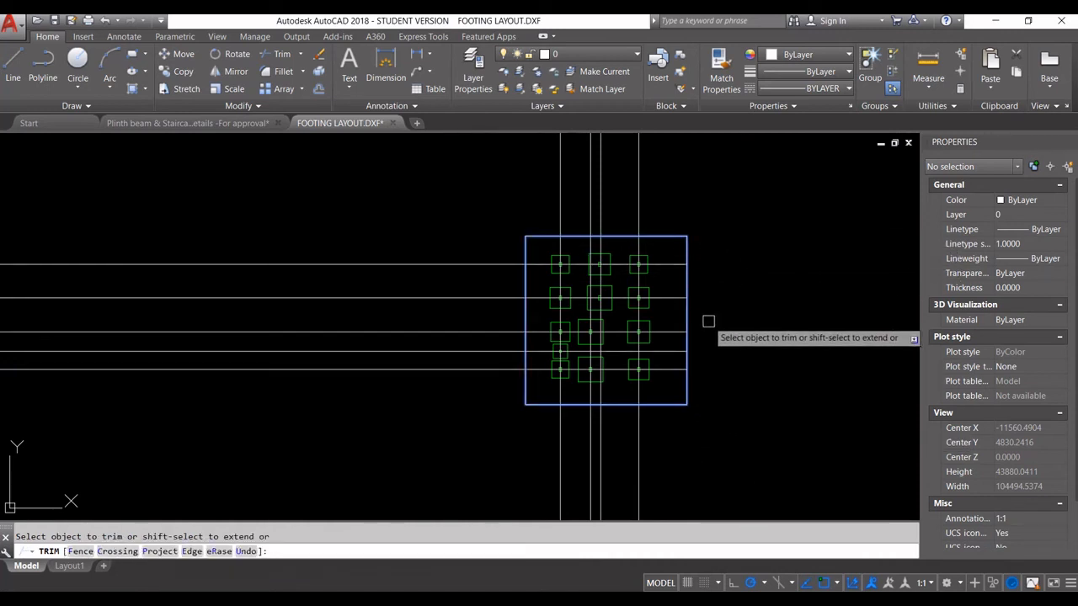
Trim the vertical construction lines where they extend above the enclosing rectangle.
{"action": "middle_click_drag", "start_coordinate": [708, 384], "coordinate": [753, 500]}
{"action": "left_click", "coordinate": [750, 293]}
{"action": "left_click", "coordinate": [615, 235]}
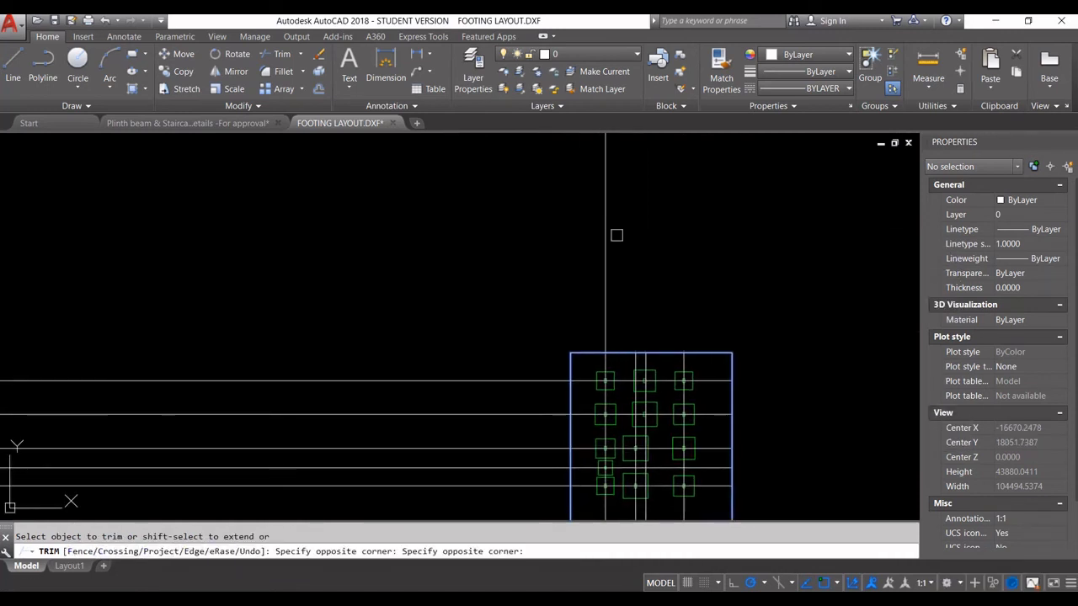
{"action": "left_click", "coordinate": [651, 301]}
{"action": "left_click", "coordinate": [578, 240]}
Trim the construction lines extending left of and below the enclosing rectangle, and finish trimming.
{"action": "scroll", "coordinate": [580, 213], "scroll_direction": "down", "scroll_amount": 1}
{"action": "scroll", "coordinate": [519, 308], "scroll_direction": "down", "scroll_amount": 2}
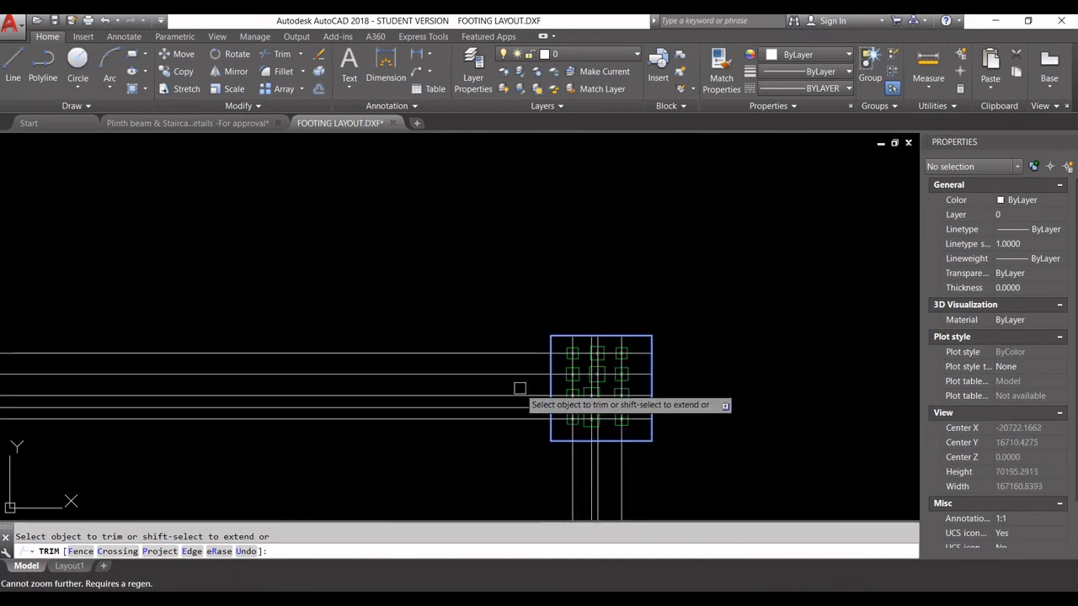
{"action": "left_click", "coordinate": [510, 454]}
{"action": "left_click", "coordinate": [489, 366]}
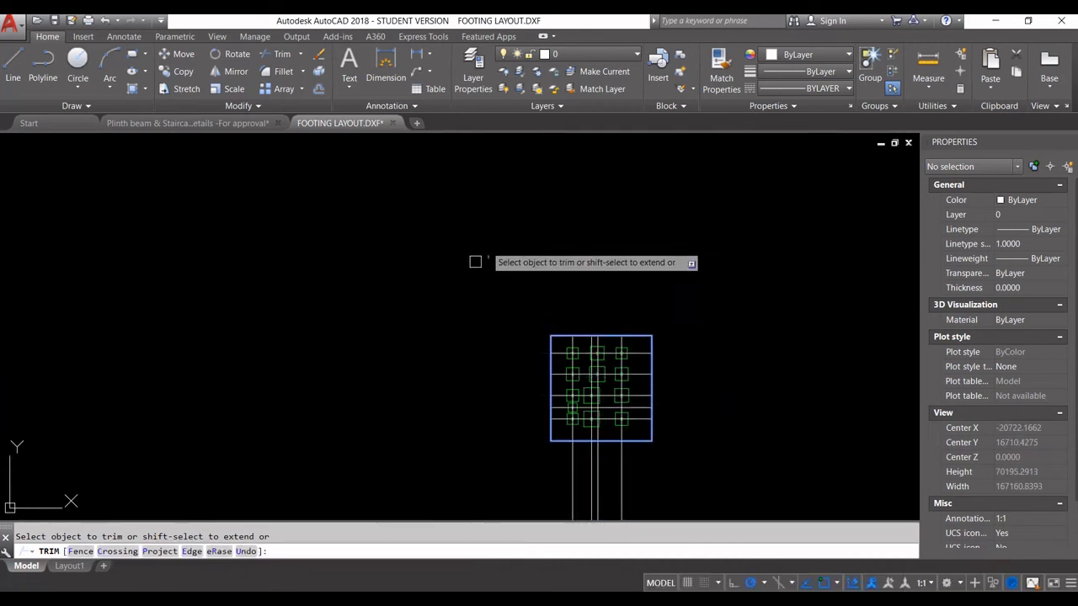
{"action": "left_click", "coordinate": [640, 464]}
{"action": "left_click", "coordinate": [542, 445]}
{"action": "key", "text": "Return"}
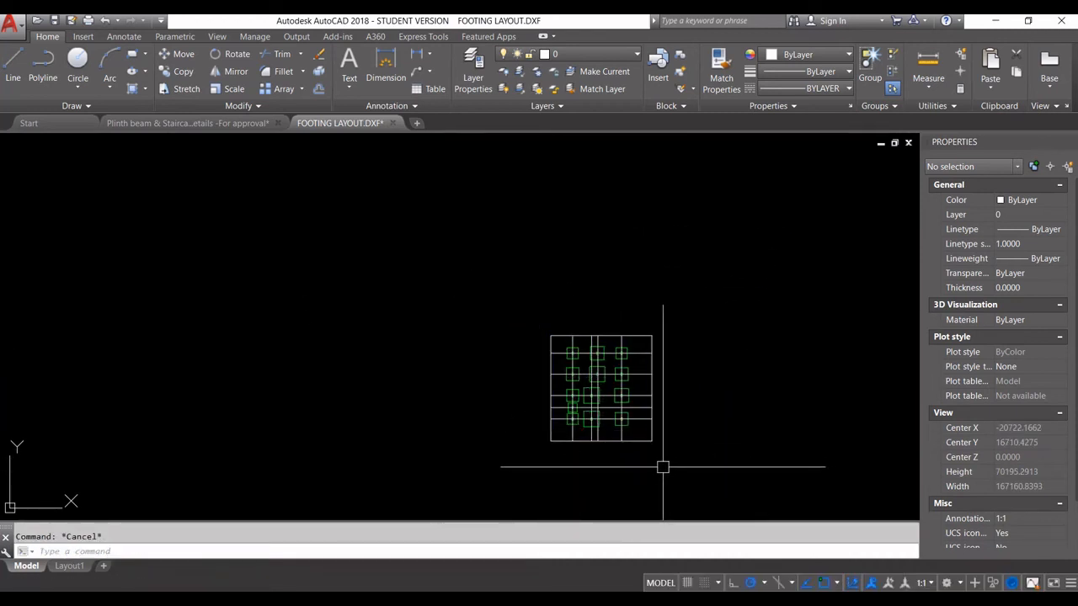
Erase the rectangle around the footings, leaving only the trimmed grid lines.
{"action": "type", "text": "e"}
{"action": "key", "text": "Return"}
{"action": "key", "text": "Return"}
{"action": "scroll", "coordinate": [582, 392], "scroll_direction": "up", "scroll_amount": 6}
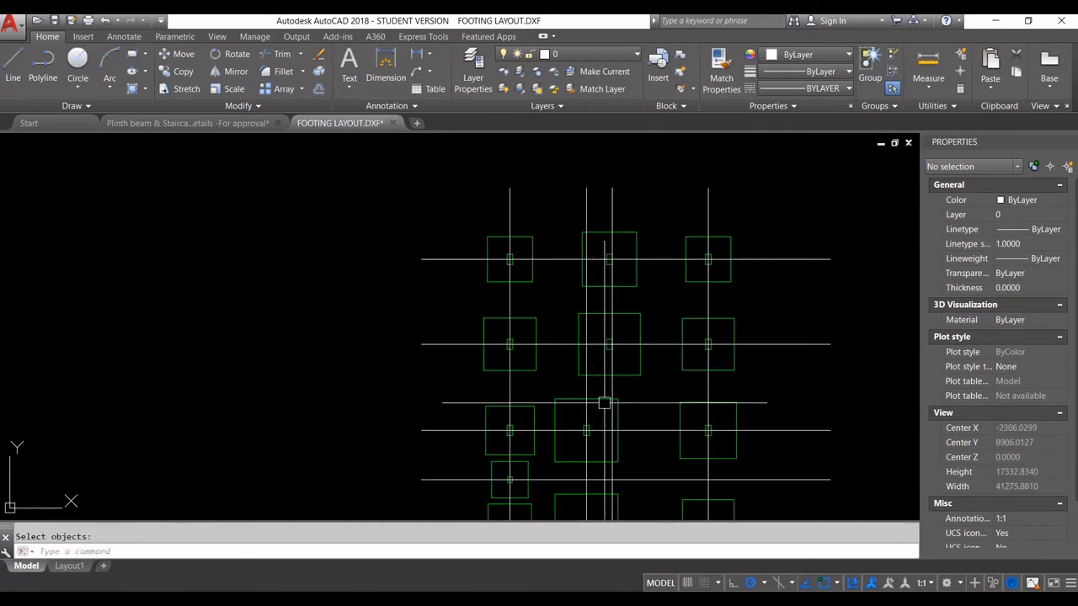
{"action": "scroll", "coordinate": [640, 318], "scroll_direction": "down", "scroll_amount": 4}
{"action": "middle_click_drag", "start_coordinate": [664, 319], "coordinate": [632, 375]}
{"action": "left_click", "coordinate": [652, 350]}
{"action": "left_click", "coordinate": [635, 291]}
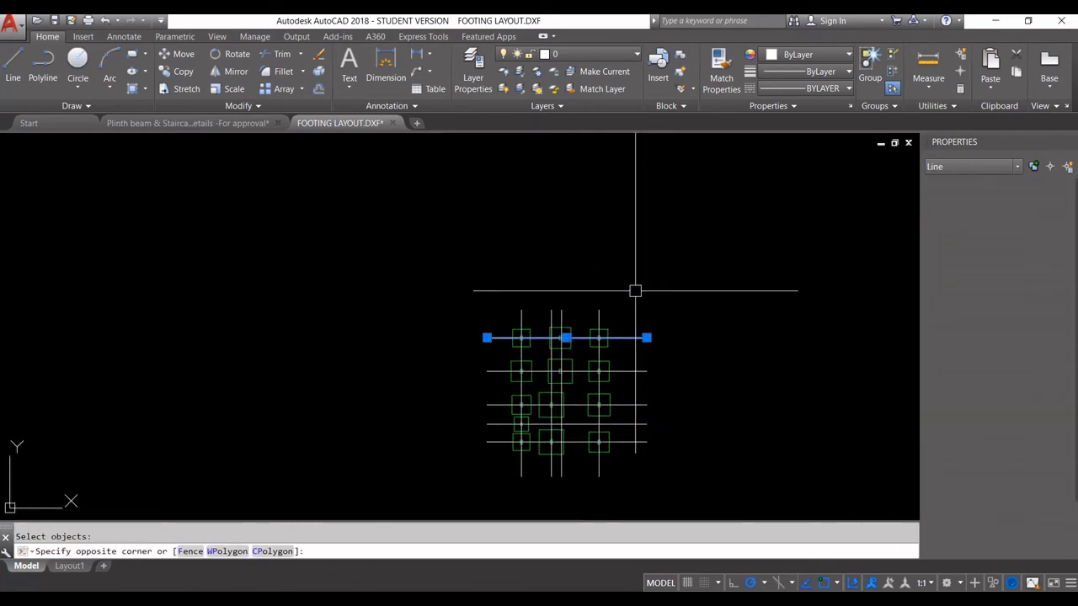
{"action": "key", "text": "Escape"}
{"action": "scroll", "coordinate": [533, 321], "scroll_direction": "up", "scroll_amount": 6}
{"action": "middle_click_drag", "start_coordinate": [504, 323], "coordinate": [524, 368]}
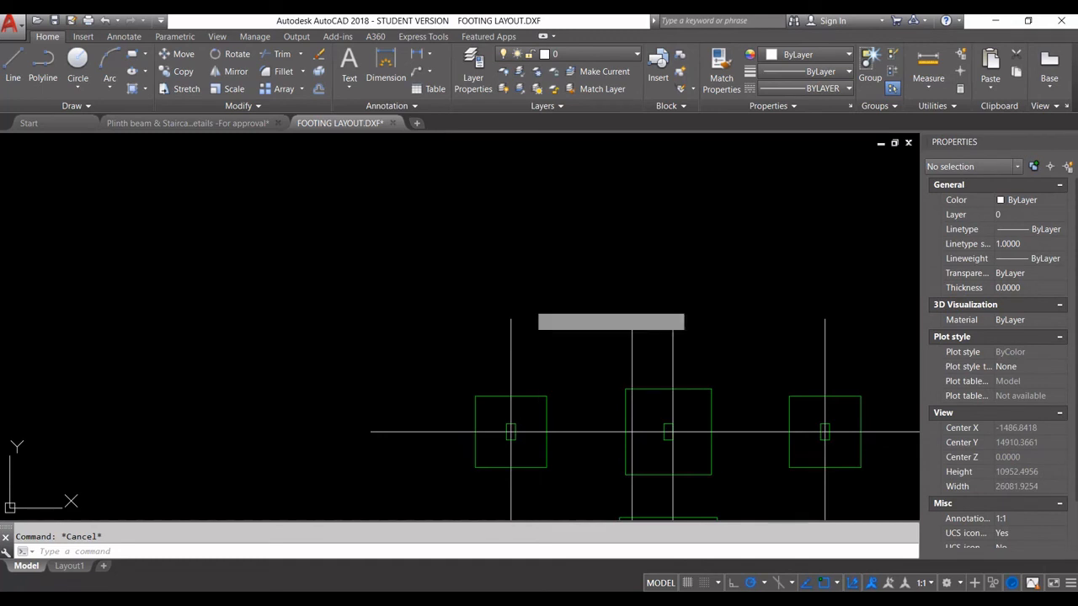
{"action": "type", "text": "c"}
{"action": "key", "text": "space"}
{"action": "left_click", "coordinate": [511, 320]}
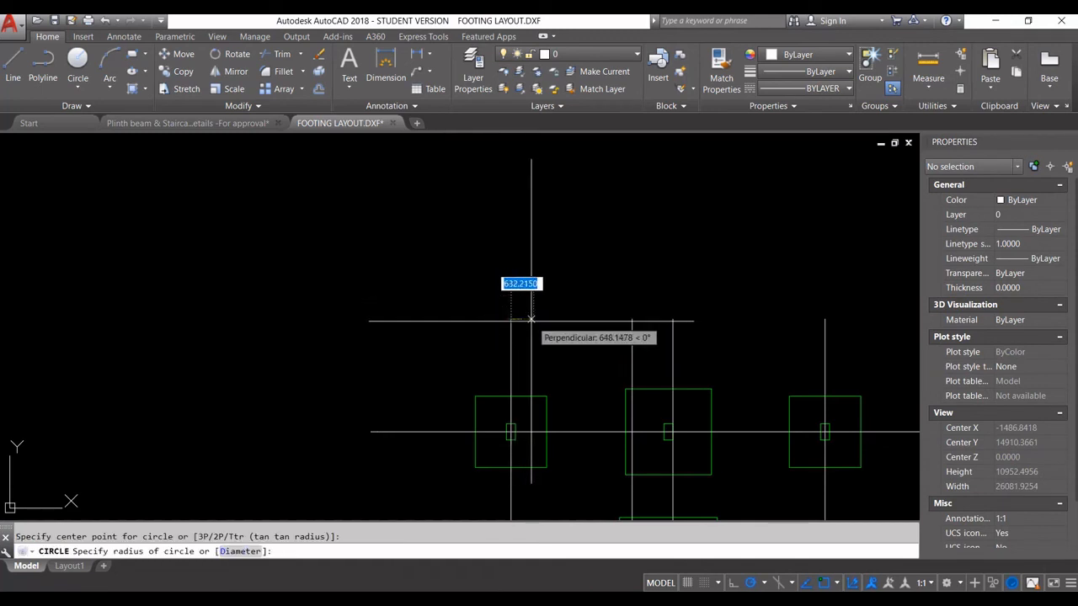
{"action": "key", "text": "Escape"}
{"action": "mouse_move", "coordinate": [503, 314]}
{"action": "middle_mouse_down"}
{"action": "mouse_move", "coordinate": [510, 301]}
{"action": "mouse_move", "coordinate": [474, 265]}
{"action": "middle_mouse_up"}
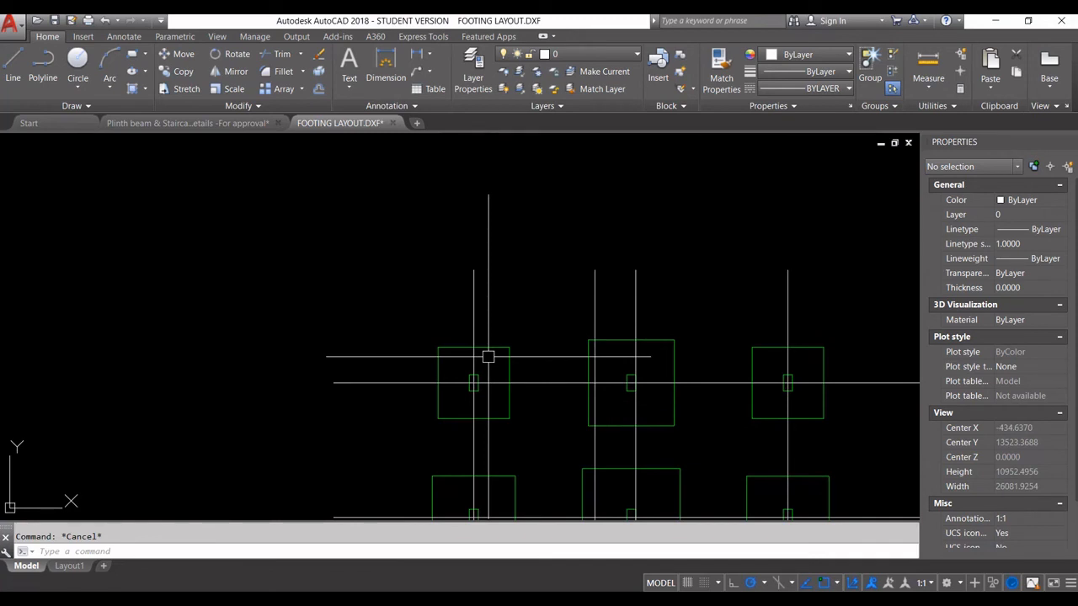
{"action": "key", "text": "Return"}
{"action": "key", "text": "Escape"}
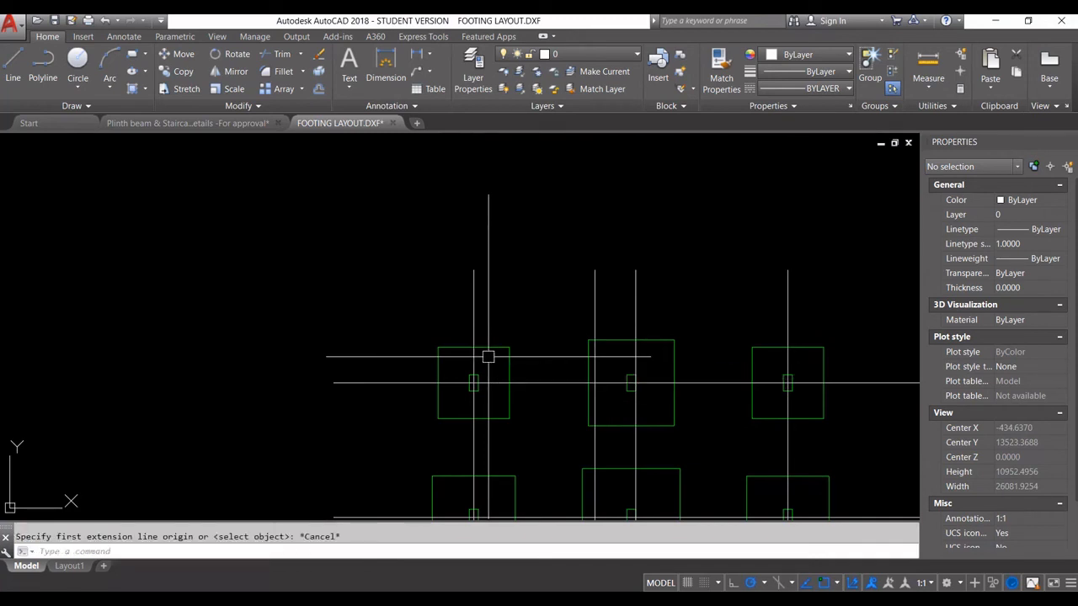
Modify the STANDARD dimension style with a larger text height and a larger arrow size.
{"action": "type", "text": "d"}
{"action": "key", "text": "Return"}
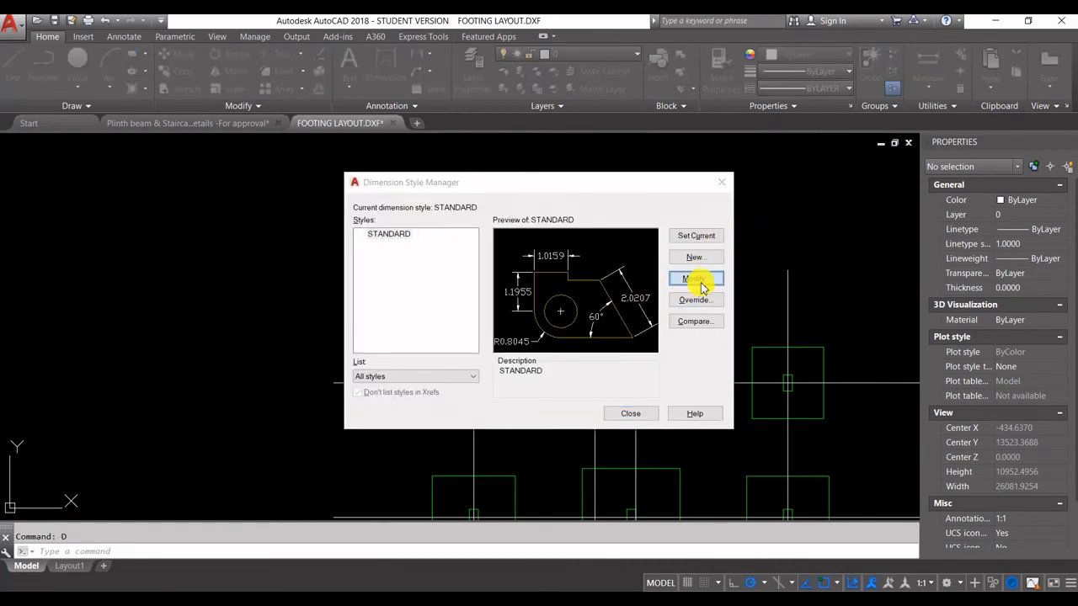
{"action": "left_click", "coordinate": [699, 280]}
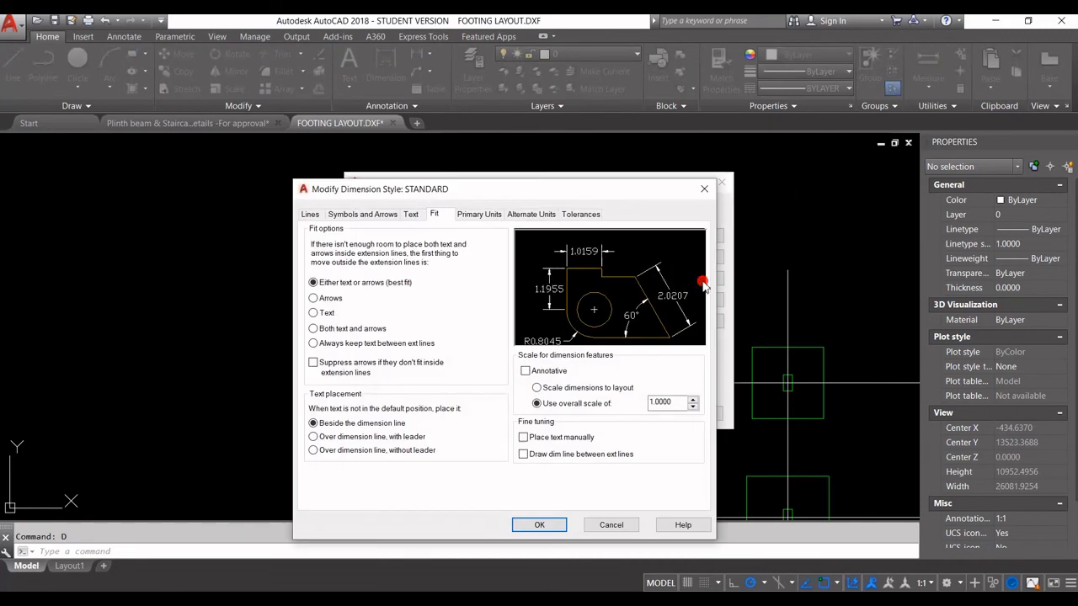
{"action": "left_click", "coordinate": [474, 217]}
{"action": "left_click", "coordinate": [417, 215]}
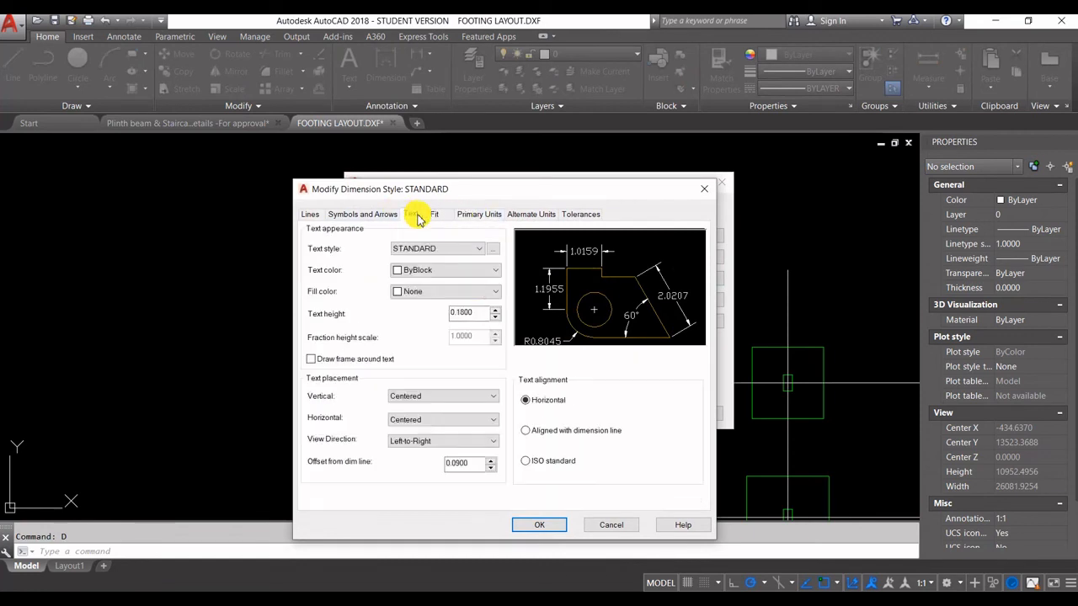
{"action": "double_click", "coordinate": [478, 313]}
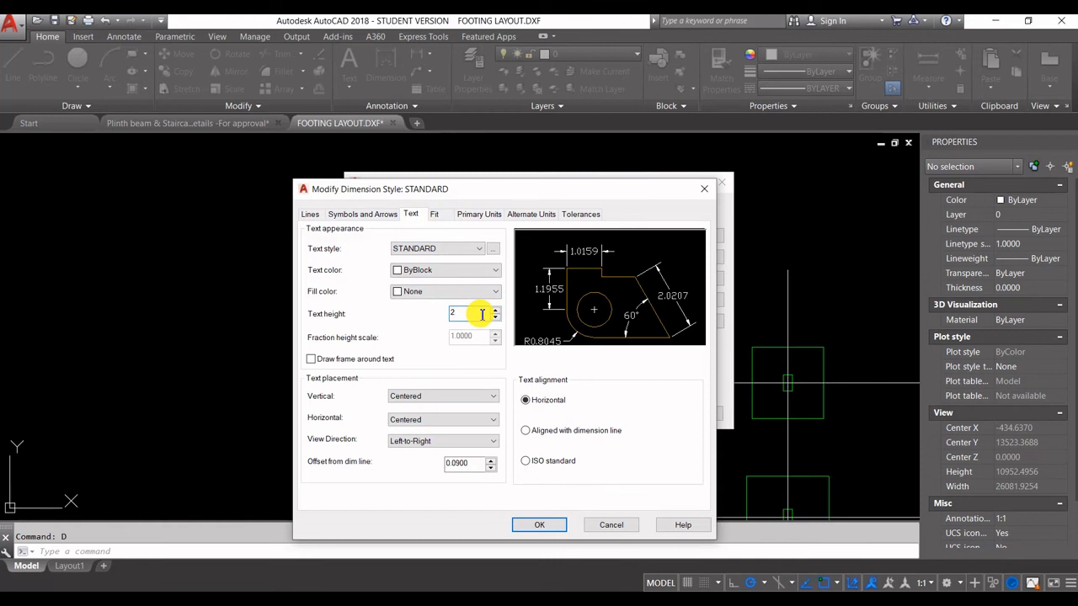
{"action": "left_click", "coordinate": [370, 215]}
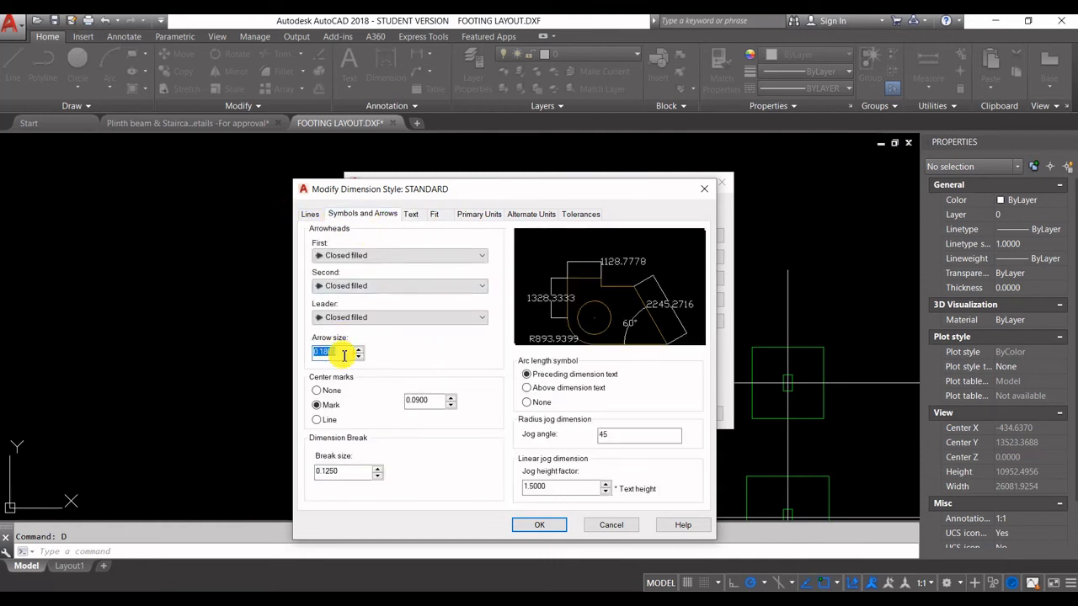
Set the linear dimension precision of the STANDARD style to 0 and make that style current.
{"action": "left_click", "coordinate": [482, 214]}
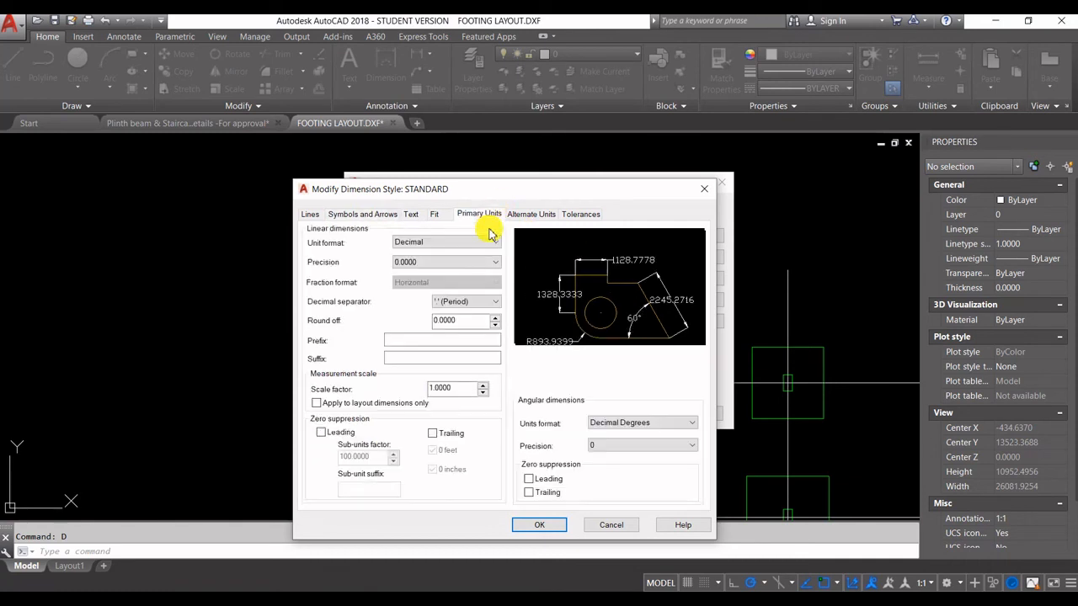
{"action": "left_click", "coordinate": [457, 266]}
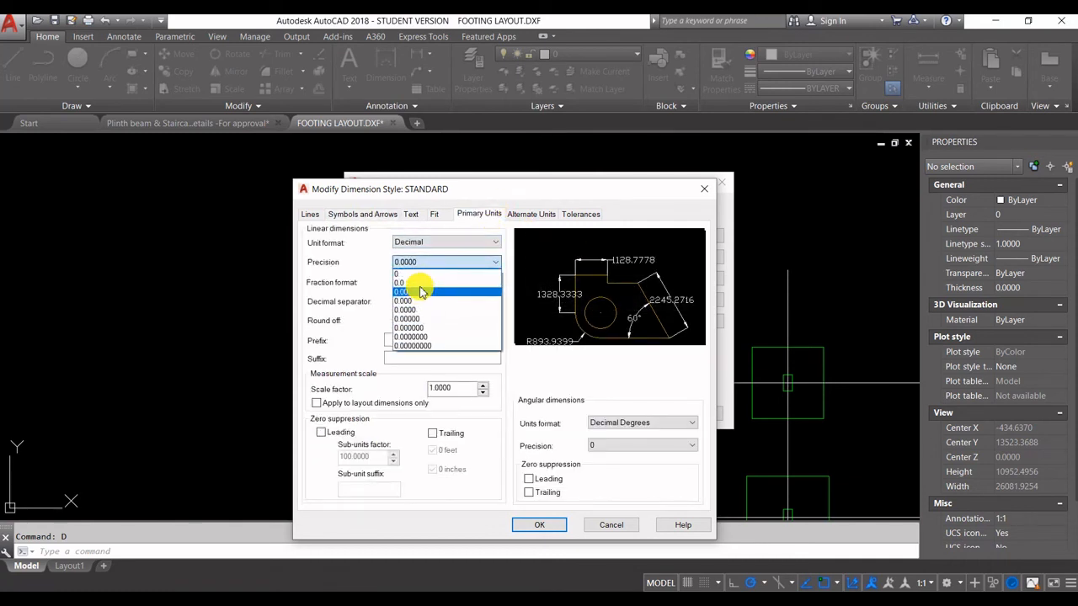
{"action": "left_click", "coordinate": [428, 275]}
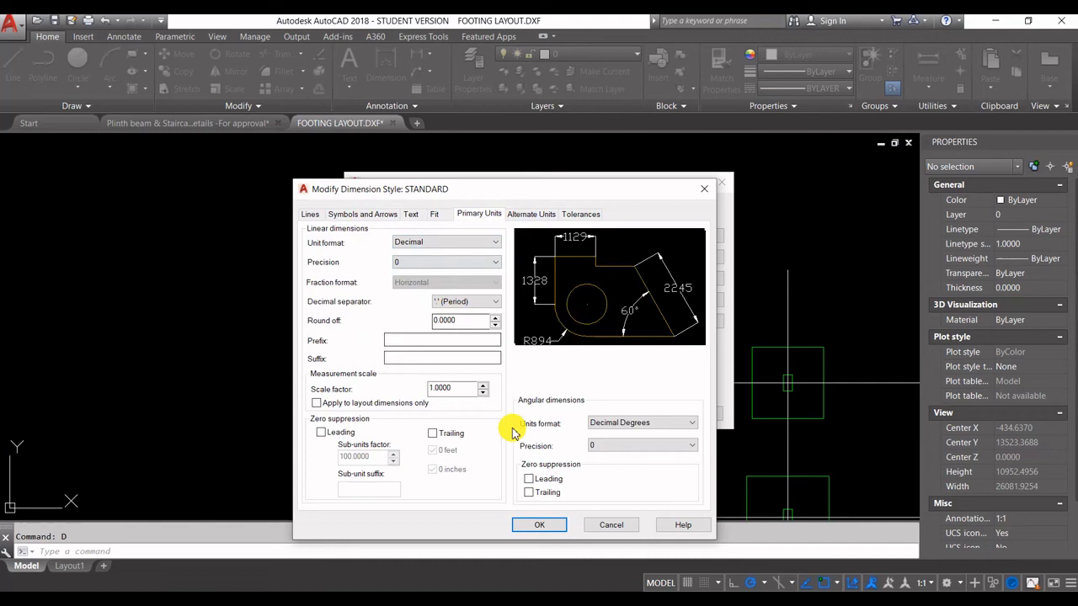
{"action": "left_click", "coordinate": [535, 524]}
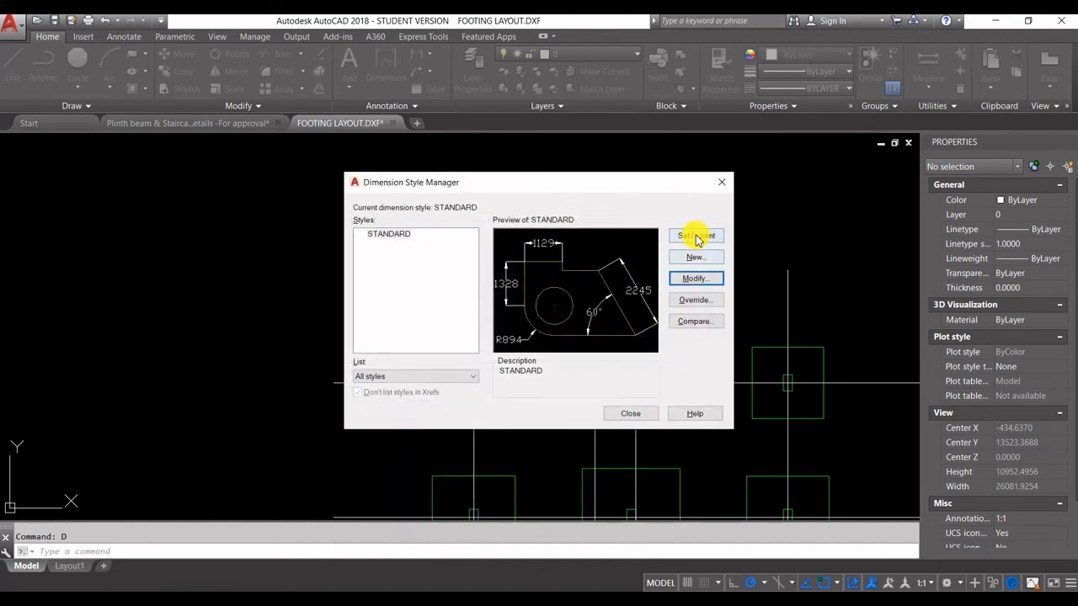
{"action": "left_click", "coordinate": [697, 239]}
{"action": "left_click", "coordinate": [631, 414]}
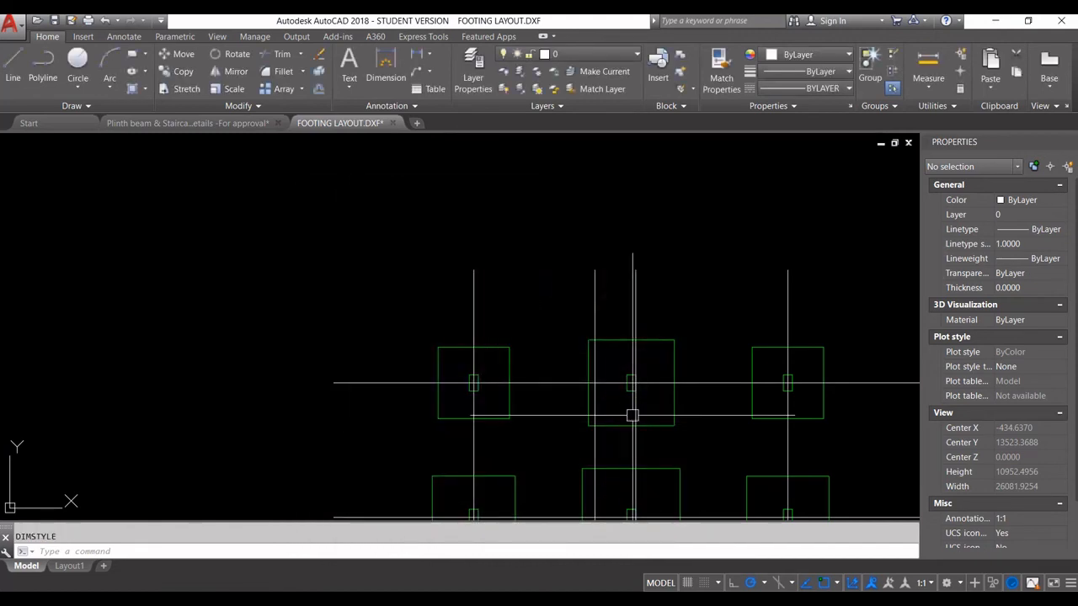
Add a linear dimension for the top-left footing's width, placed just above its upper edge.
{"action": "type", "text": "dli"}
{"action": "key", "text": "Return"}
{"action": "scroll", "coordinate": [476, 385], "scroll_direction": "up", "scroll_amount": 3}
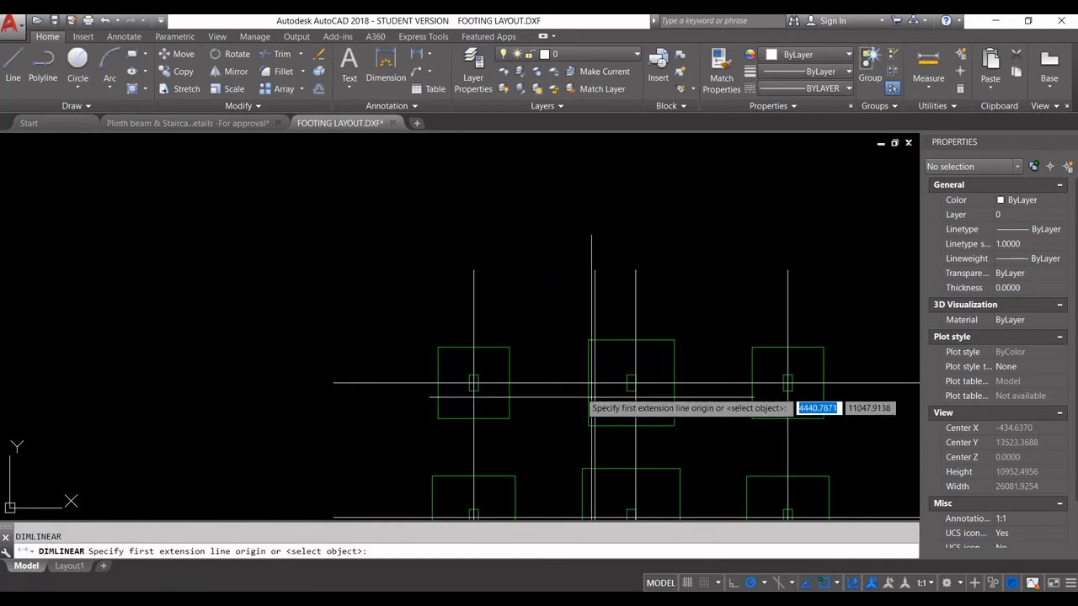
{"action": "left_click", "coordinate": [371, 281]}
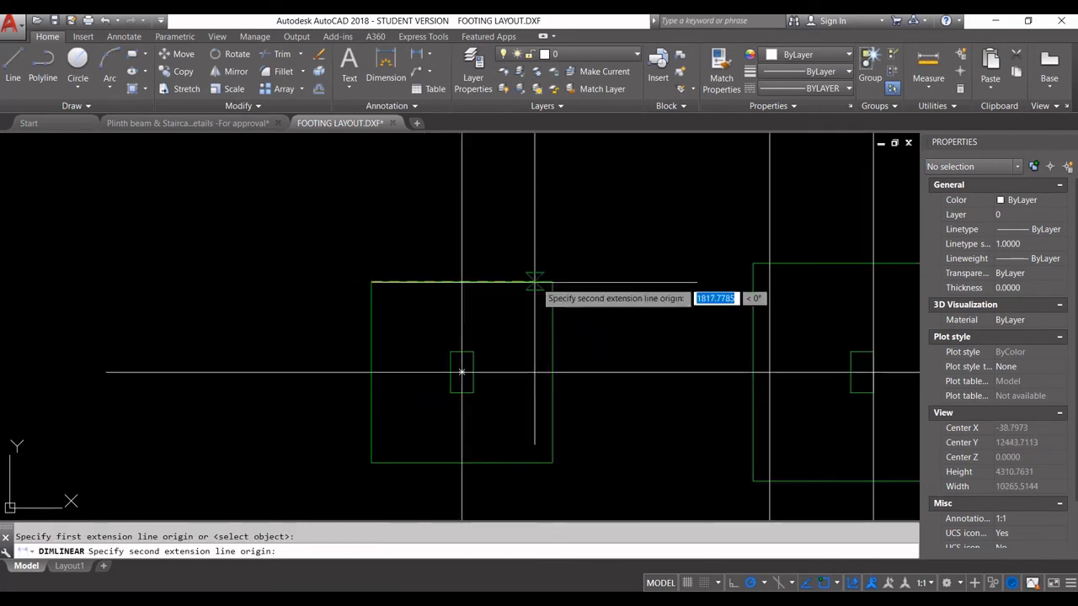
{"action": "left_click", "coordinate": [545, 281]}
{"action": "left_click", "coordinate": [547, 236]}
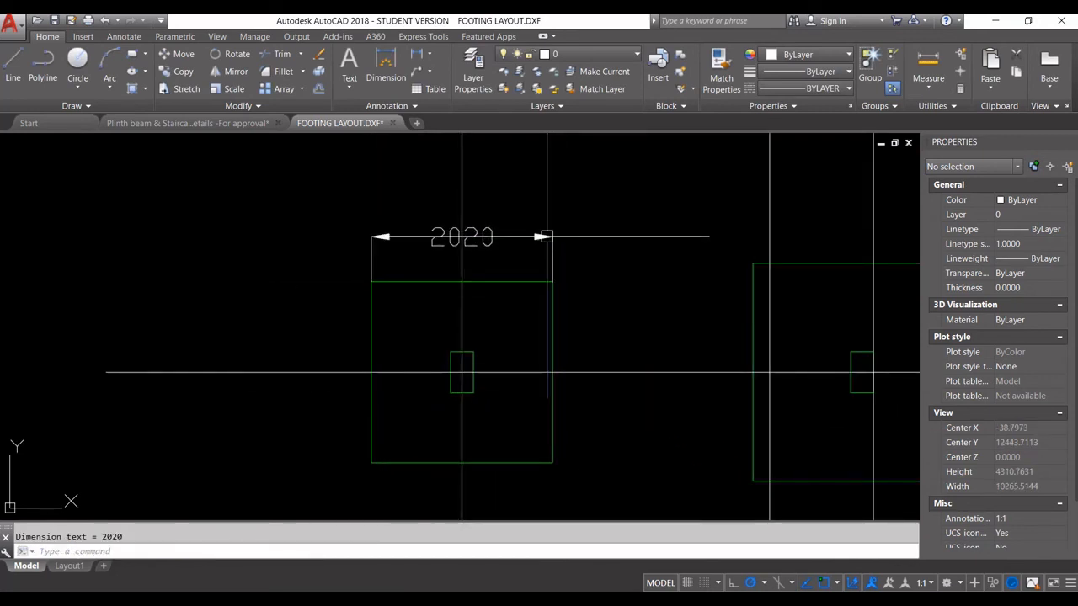
{"action": "middle_click_drag", "start_coordinate": [482, 236], "coordinate": [487, 261]}
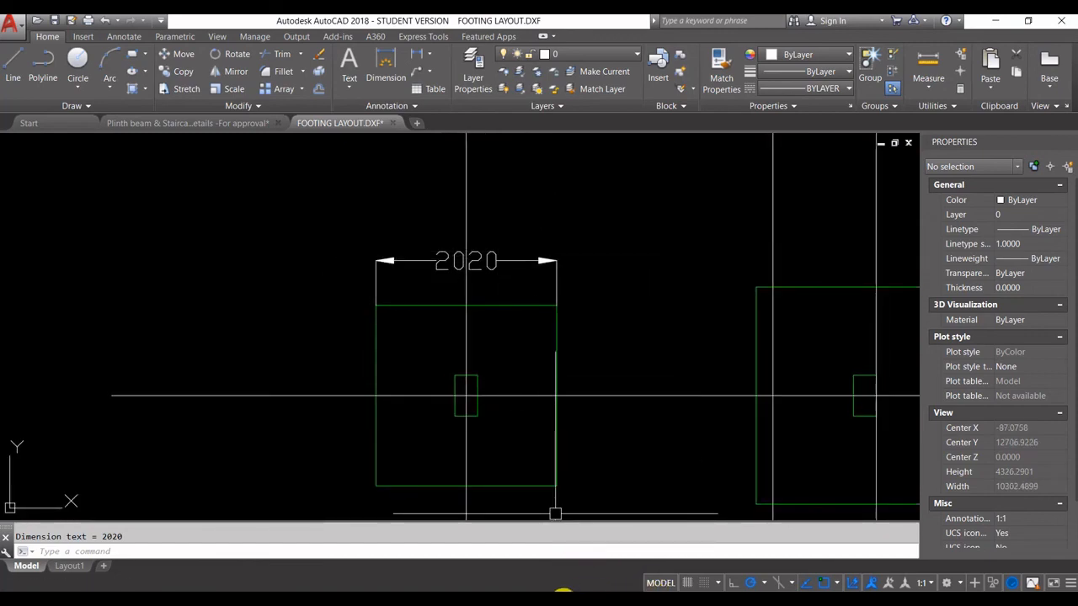
Switch to the Plinth beam & Staircase details drawing and copy the schedule's SIDE-A header text directly beneath itself.
{"action": "scroll", "coordinate": [561, 199], "scroll_direction": "down", "scroll_amount": 5}
{"action": "left_click", "coordinate": [231, 123]}
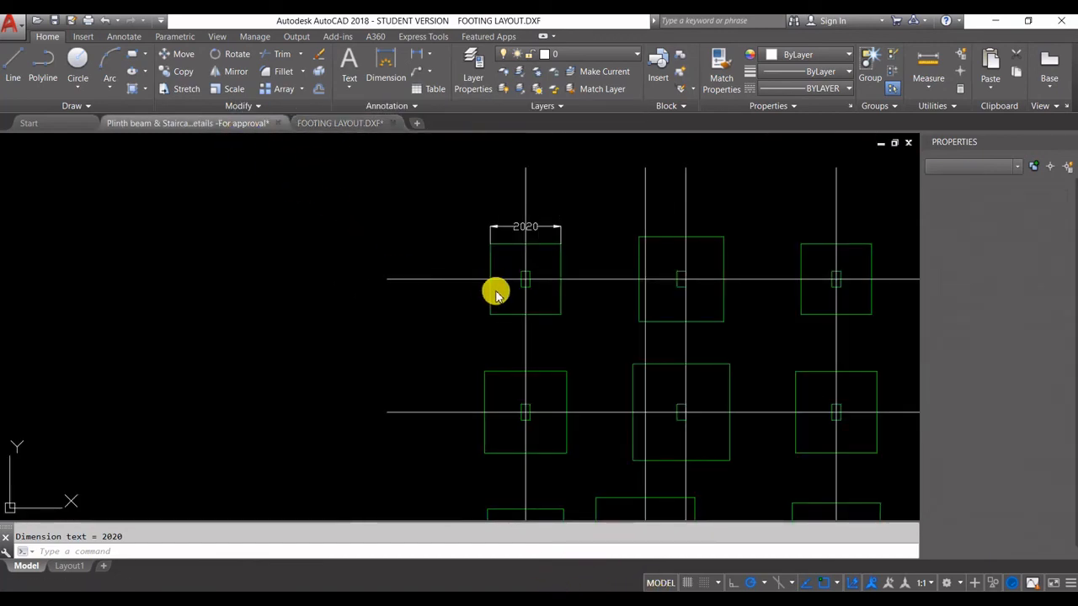
{"action": "scroll", "coordinate": [822, 373], "scroll_direction": "up", "scroll_amount": 5}
{"action": "scroll", "coordinate": [673, 261], "scroll_direction": "up", "scroll_amount": 3}
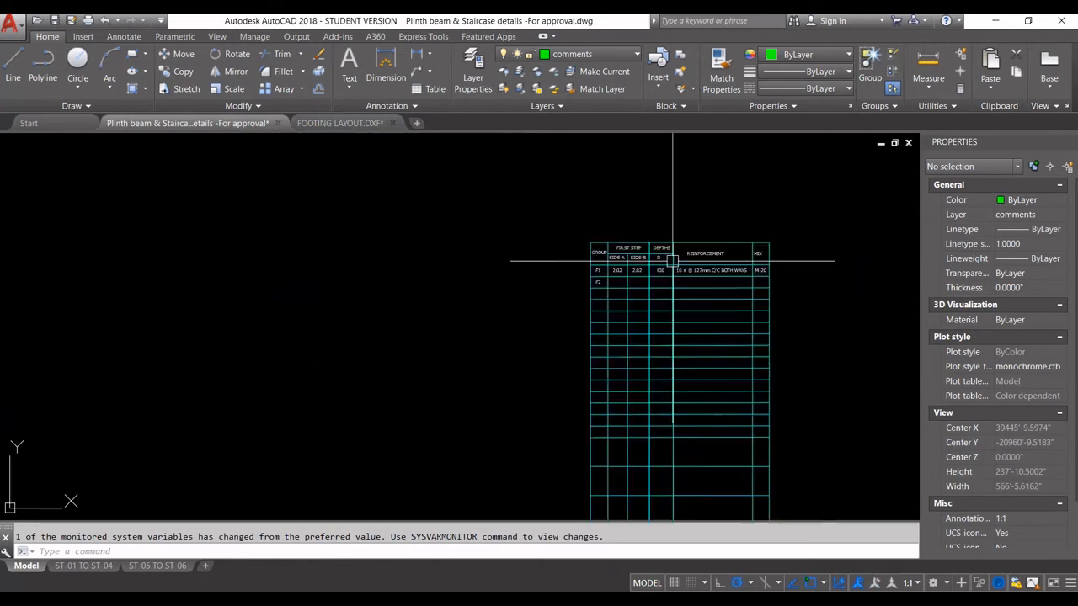
{"action": "scroll", "coordinate": [673, 261], "scroll_direction": "up", "scroll_amount": 3}
{"action": "scroll", "coordinate": [538, 289], "scroll_direction": "up", "scroll_amount": 4}
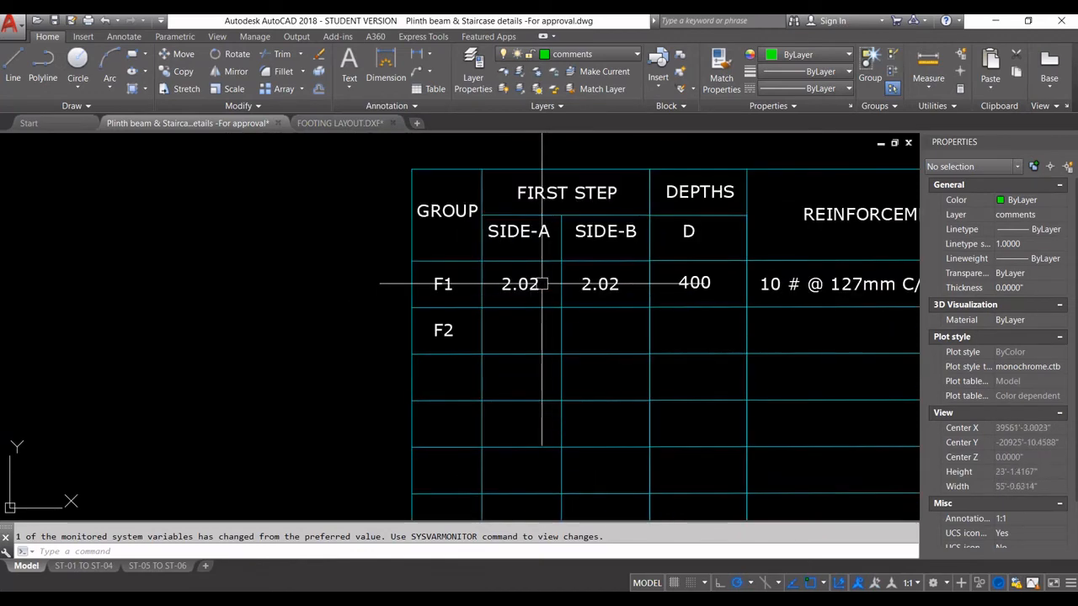
{"action": "left_click", "coordinate": [485, 284]}
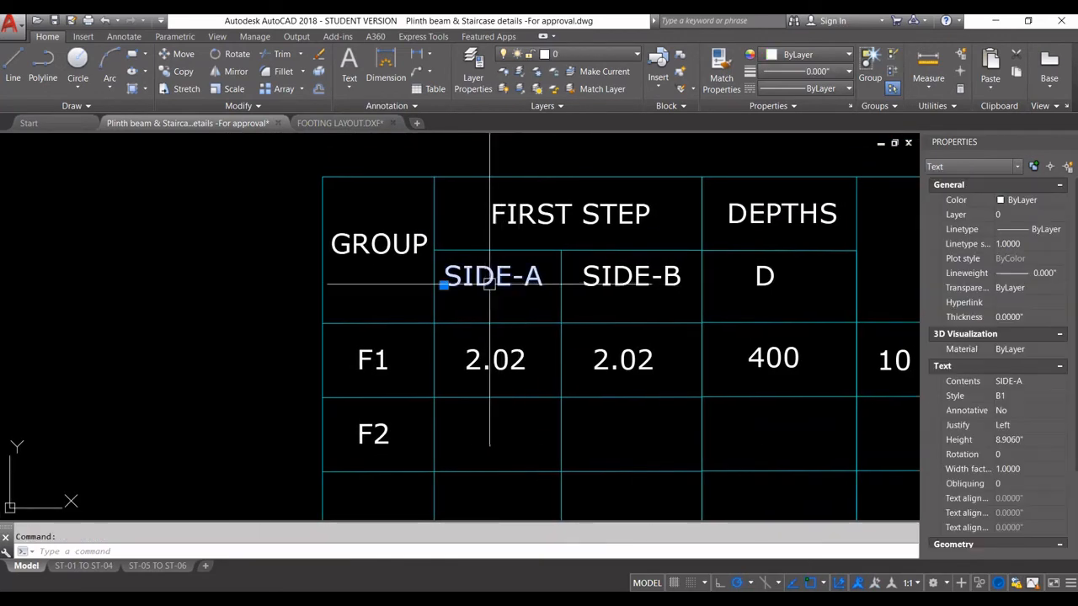
{"action": "scroll", "coordinate": [488, 287], "scroll_direction": "up", "scroll_amount": 4}
{"action": "type", "text": "co"}
{"action": "key", "text": "Return"}
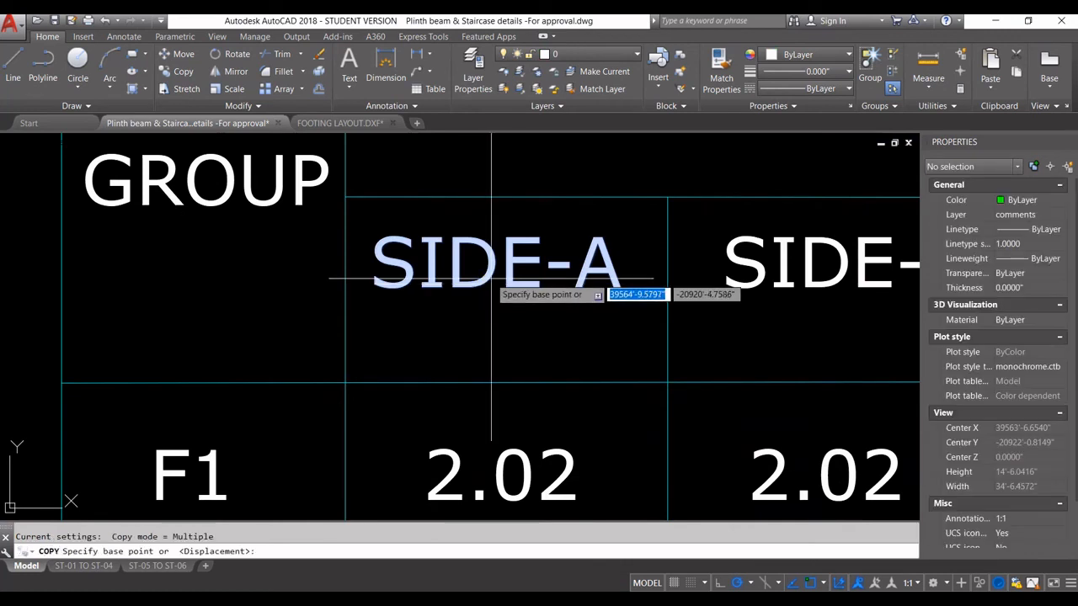
{"action": "left_click", "coordinate": [489, 283]}
{"action": "left_click", "coordinate": [486, 345]}
{"action": "key", "text": "Escape"}
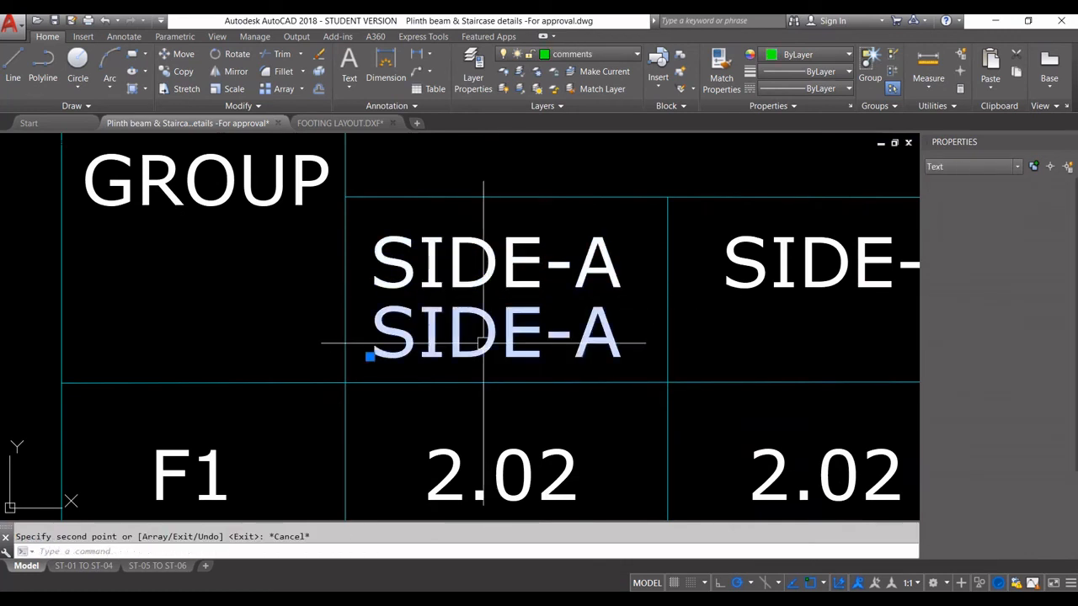
Change the copied text beneath the SIDE-A header to m.
{"action": "double_click", "coordinate": [484, 345]}
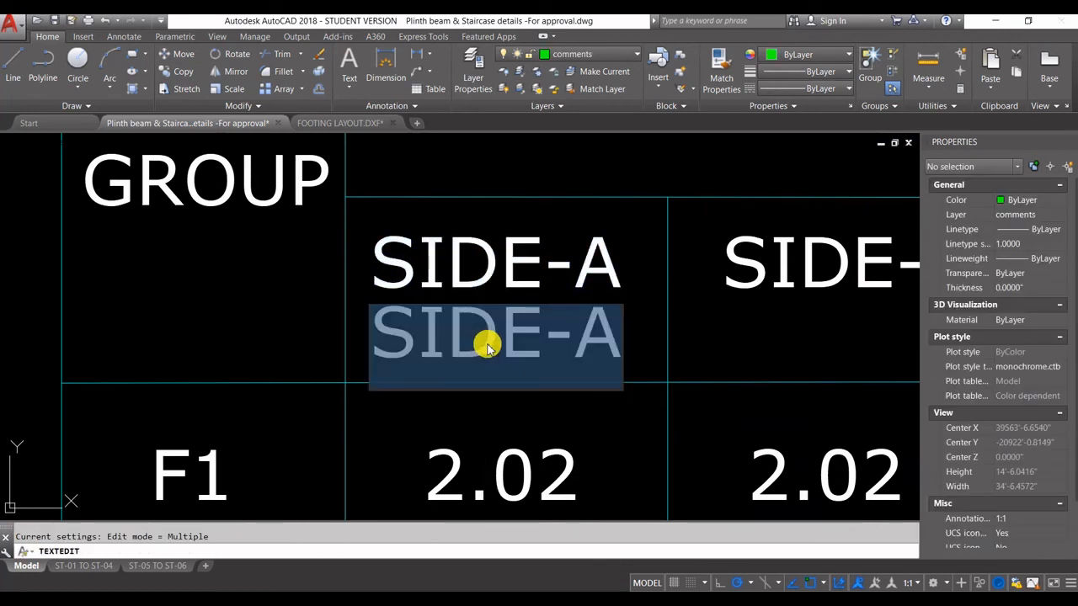
{"action": "type", "text": "m"}
{"action": "left_click", "coordinate": [486, 345]}
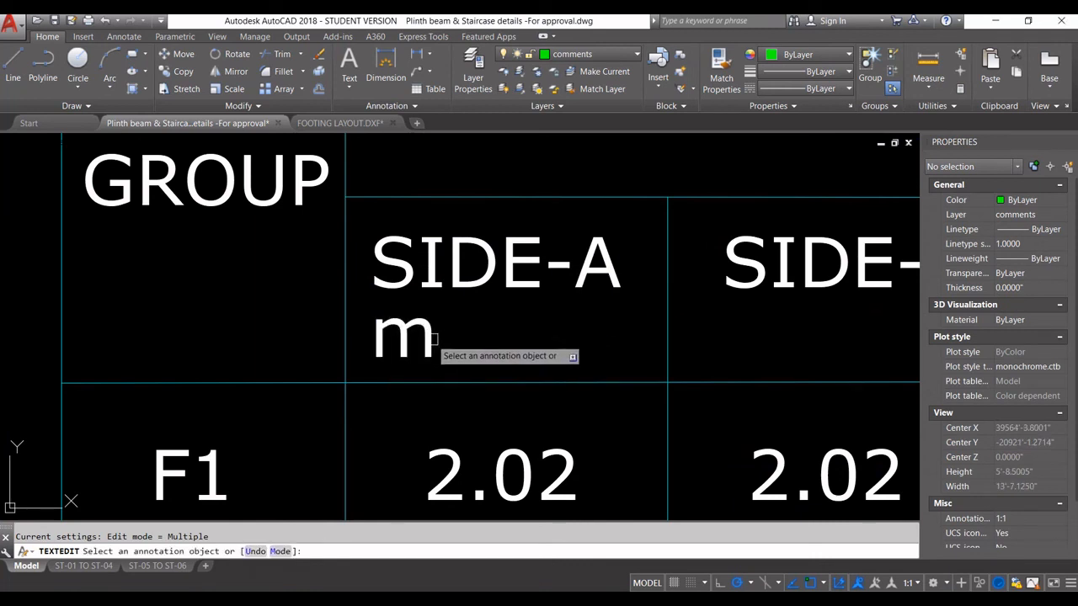
{"action": "key", "text": "Escape"}
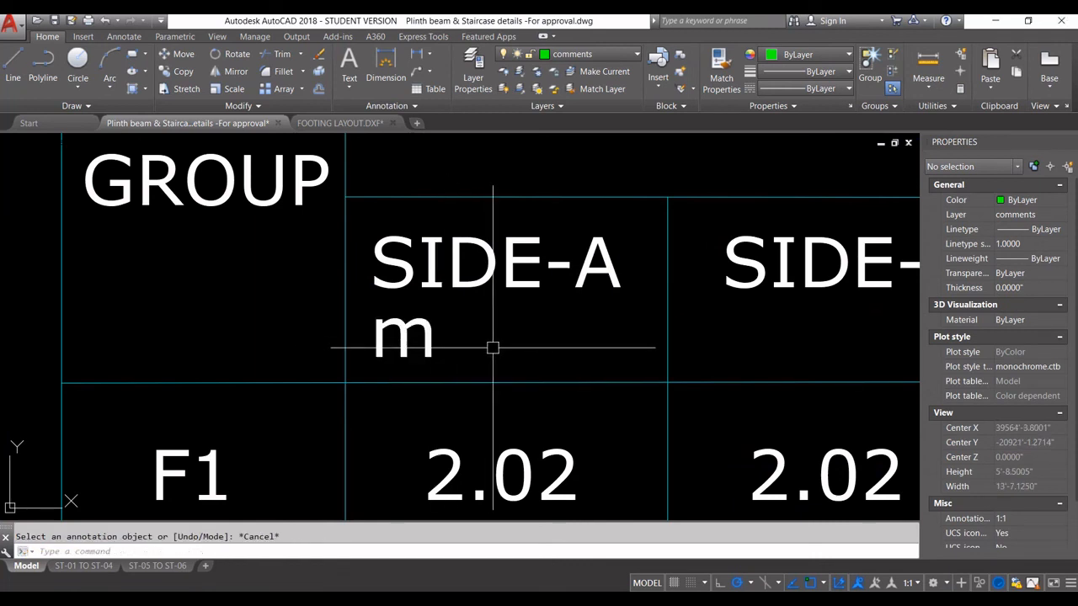
Move the m unit label horizontally so it sits centred under the SIDE-A header.
{"action": "type", "text": "m"}
{"action": "key", "text": "Return"}
{"action": "left_click", "coordinate": [368, 355]}
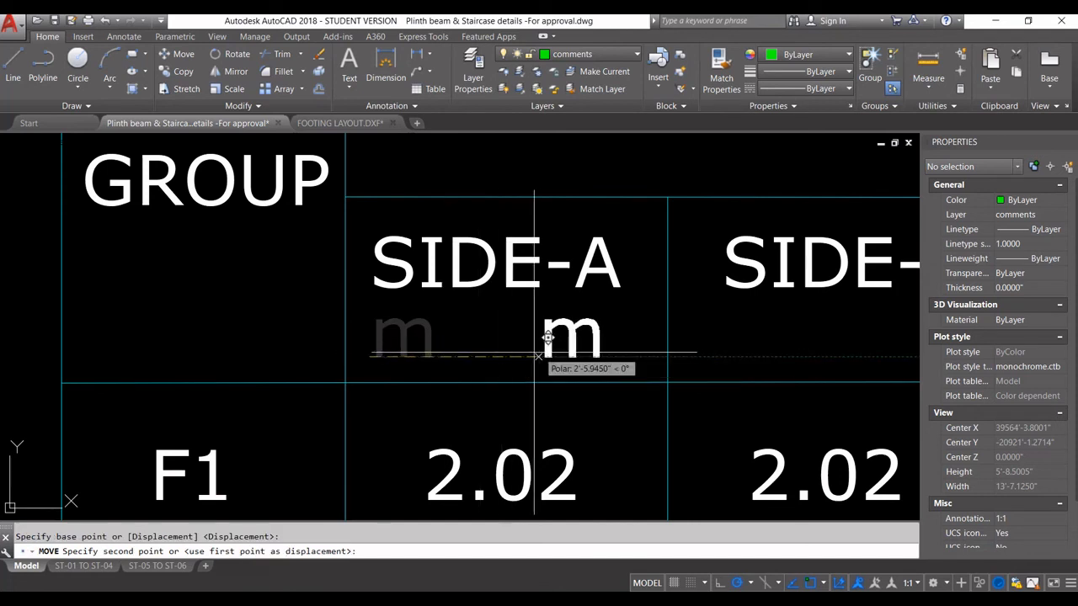
{"action": "scroll", "coordinate": [473, 360], "scroll_direction": "up", "scroll_amount": 2}
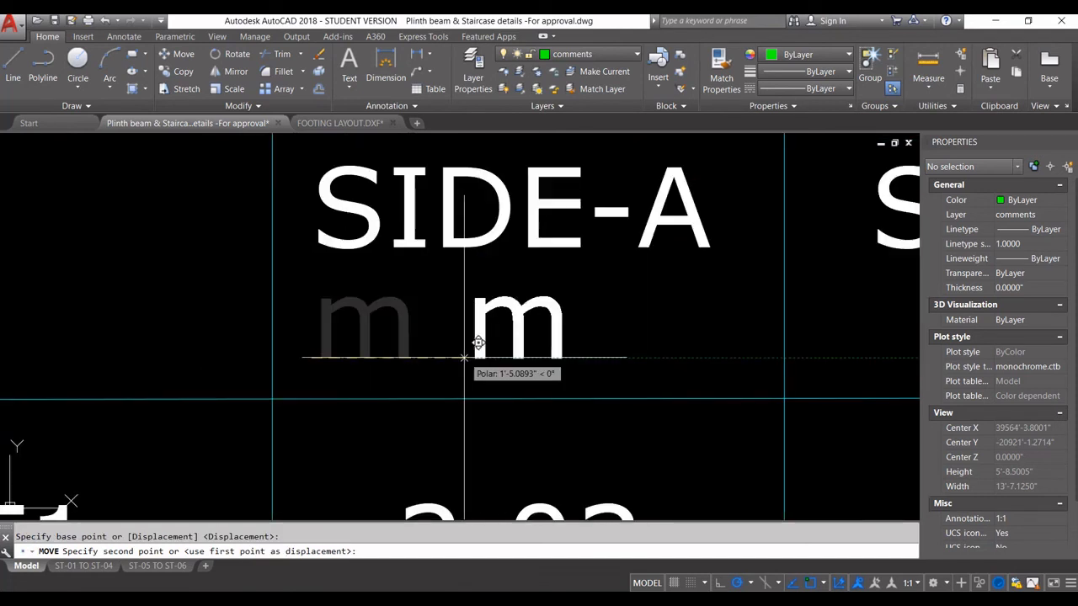
{"action": "left_click", "coordinate": [467, 358]}
Copy the m unit label straight across so it sits under the SIDE-B header.
{"action": "left_click", "coordinate": [599, 354]}
{"action": "left_click", "coordinate": [513, 320]}
{"action": "type", "text": "c"}
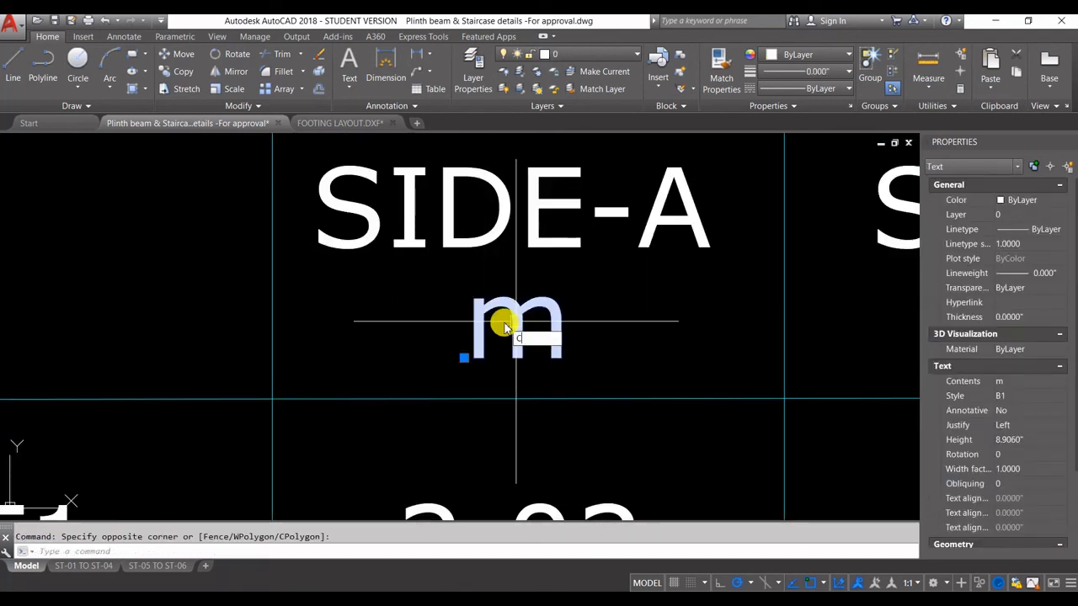
{"action": "type", "text": "o"}
{"action": "key", "text": "space"}
{"action": "left_click", "coordinate": [502, 400]}
{"action": "scroll", "coordinate": [456, 383], "scroll_direction": "down", "scroll_amount": 4}
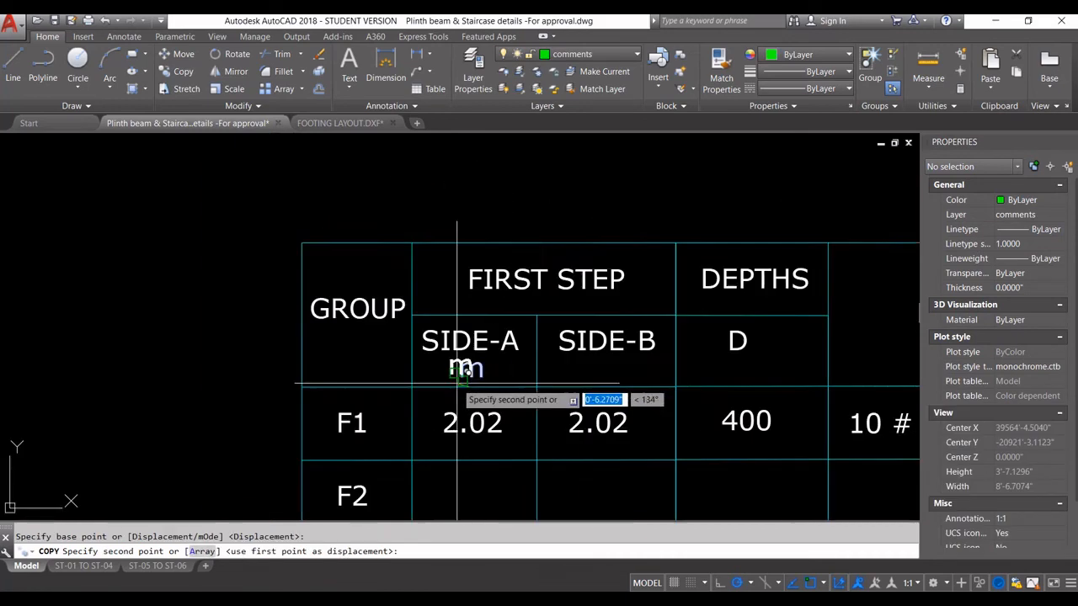
{"action": "scroll", "coordinate": [621, 386], "scroll_direction": "up", "scroll_amount": 4}
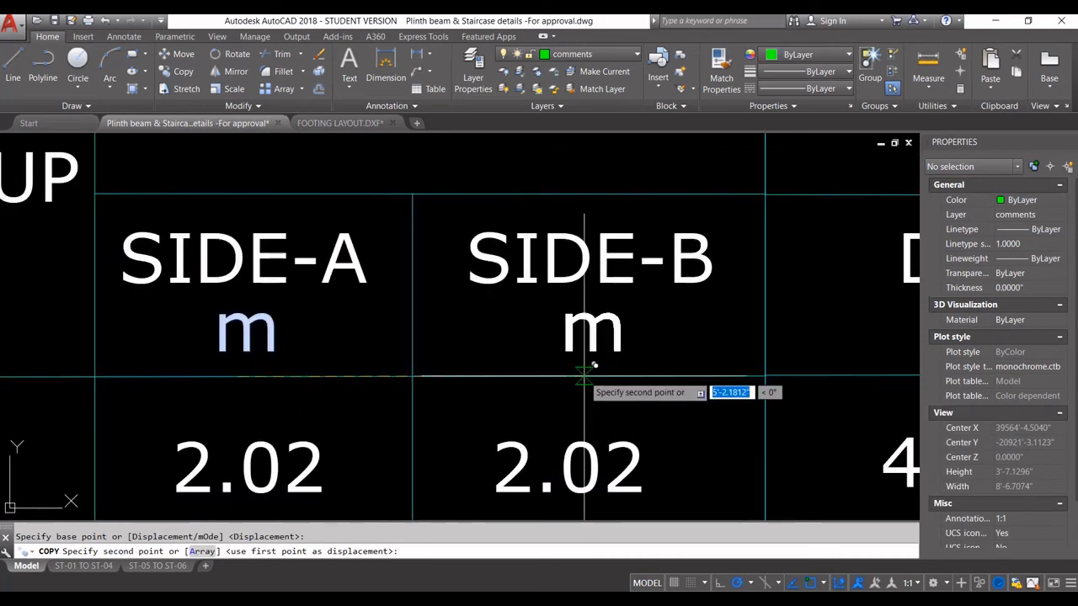
{"action": "left_click", "coordinate": [594, 365]}
{"action": "key", "text": "Escape"}
Switch to the FOOTING LAYOUT drawing and add the multiline text F1 at height 200 just below the top-left footing's column.
{"action": "scroll", "coordinate": [548, 396], "scroll_direction": "down", "scroll_amount": 12}
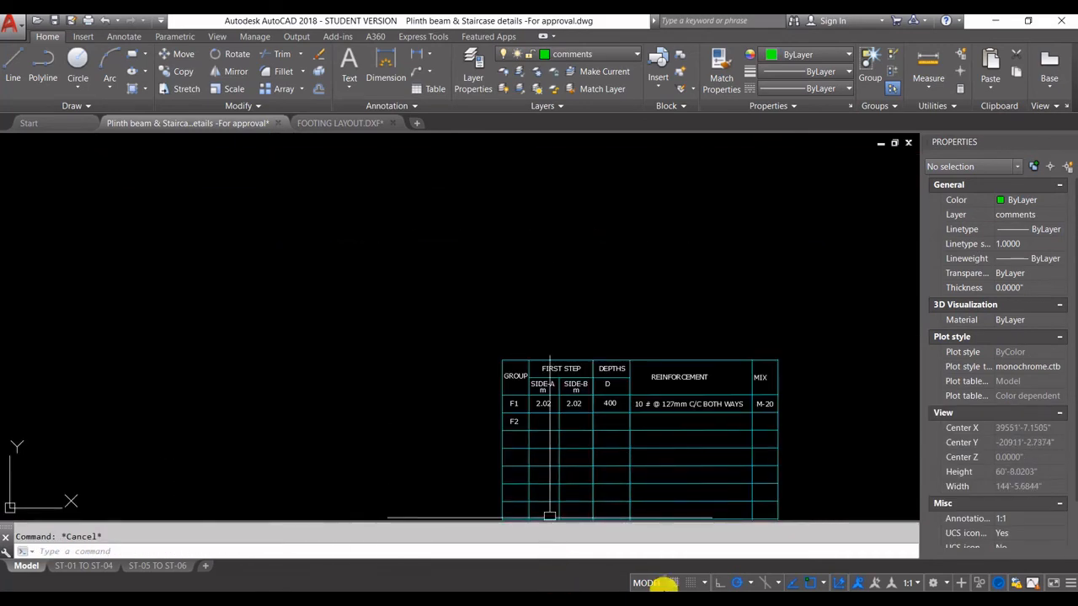
{"action": "mouse_move", "coordinate": [542, 558]}
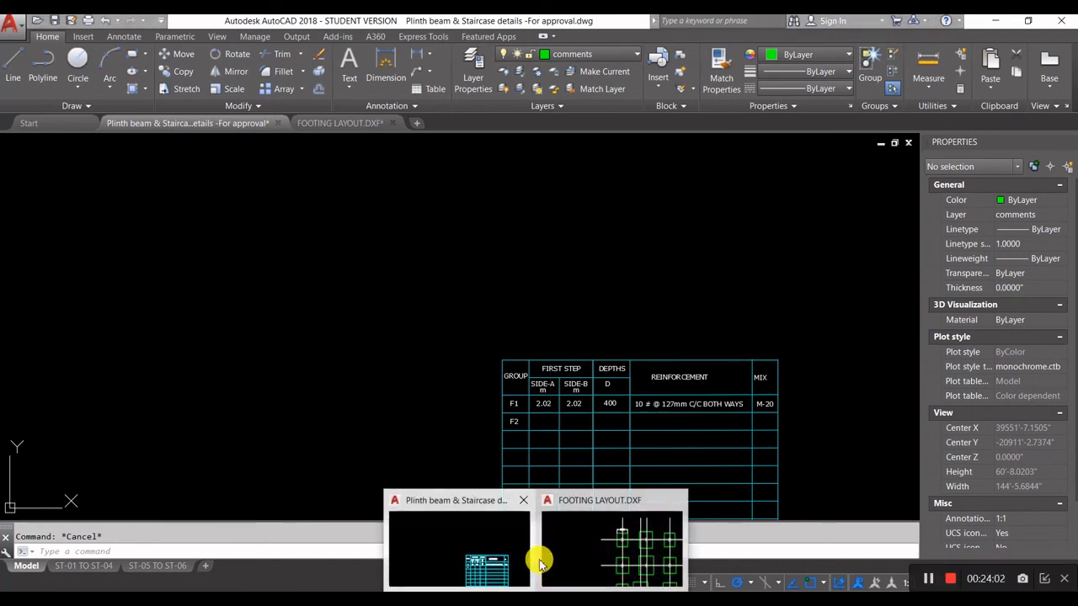
{"action": "left_click", "coordinate": [623, 548]}
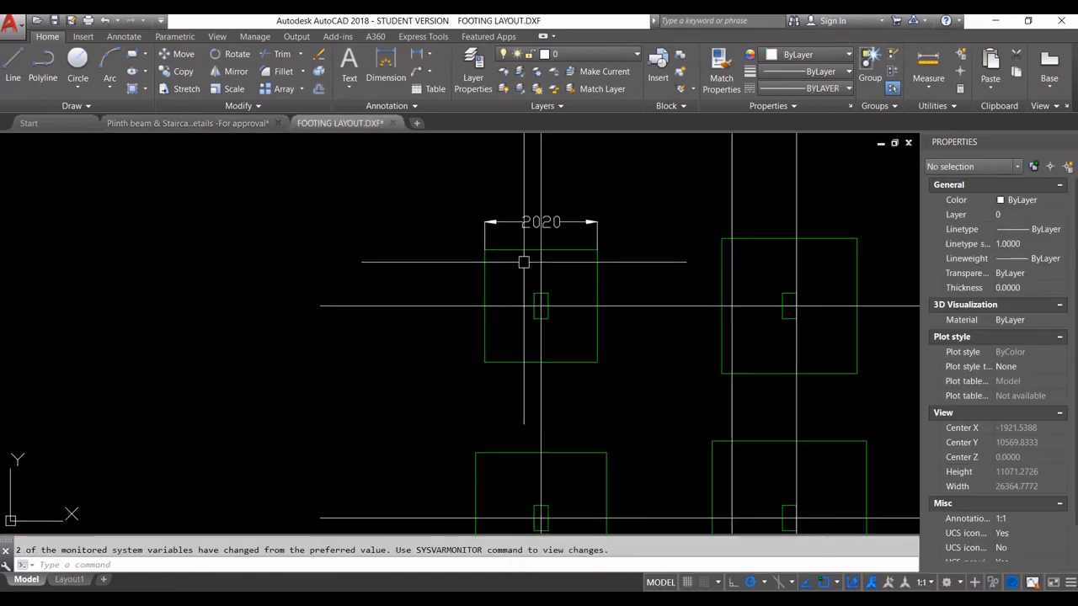
{"action": "scroll", "coordinate": [505, 251], "scroll_direction": "down", "scroll_amount": 4}
{"action": "scroll", "coordinate": [488, 259], "scroll_direction": "up", "scroll_amount": 5}
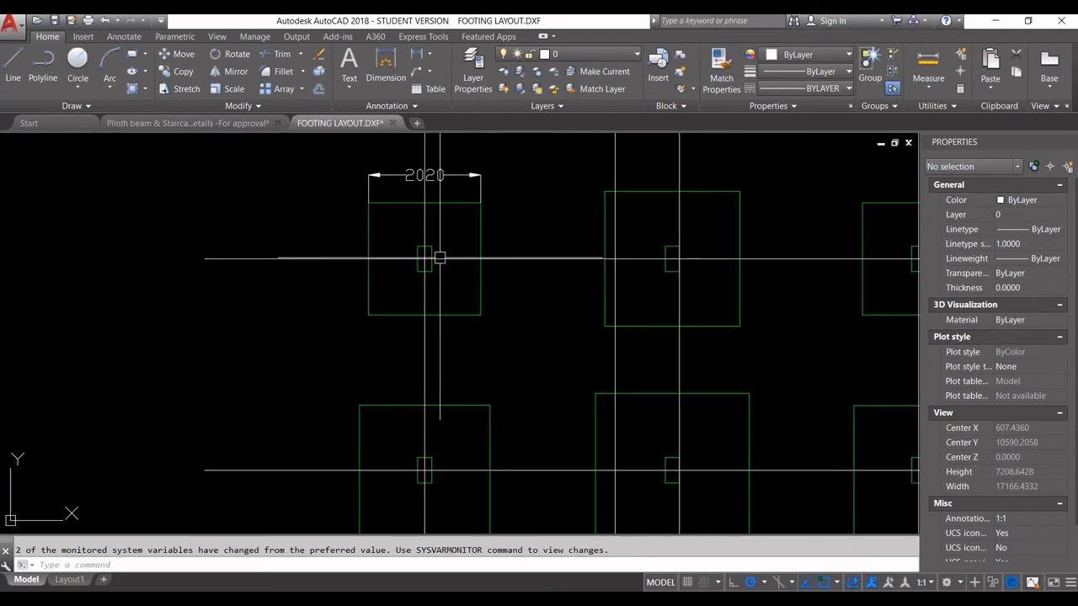
{"action": "middle_click_drag", "start_coordinate": [441, 258], "coordinate": [476, 283]}
{"action": "key", "text": "Escape"}
{"action": "type", "text": "t"}
{"action": "key", "text": "Return"}
{"action": "scroll", "coordinate": [460, 290], "scroll_direction": "up", "scroll_amount": 7}
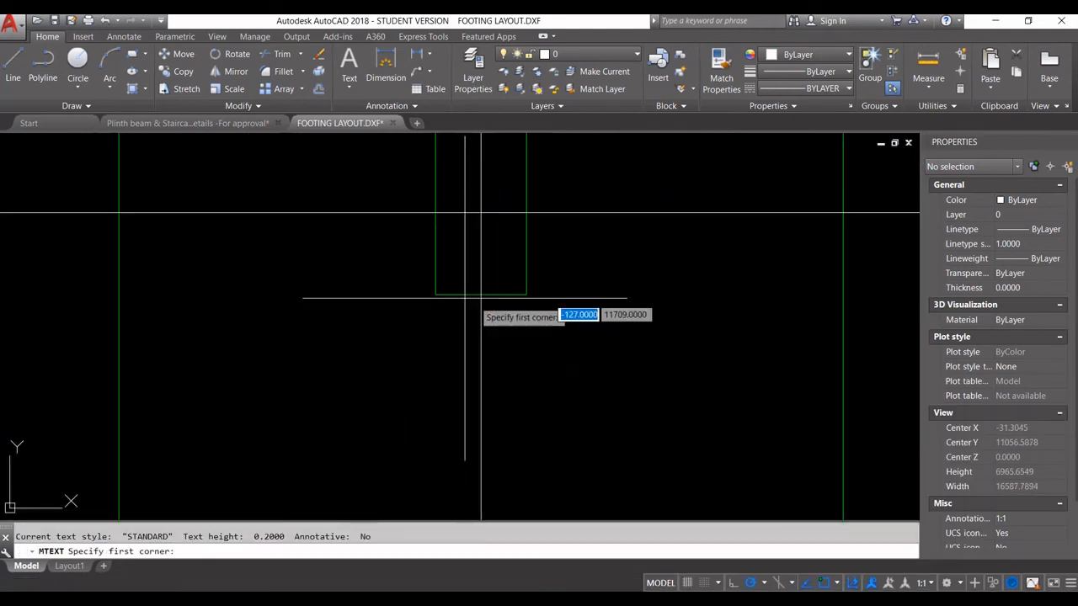
{"action": "left_click", "coordinate": [527, 342]}
{"action": "left_click", "coordinate": [636, 410]}
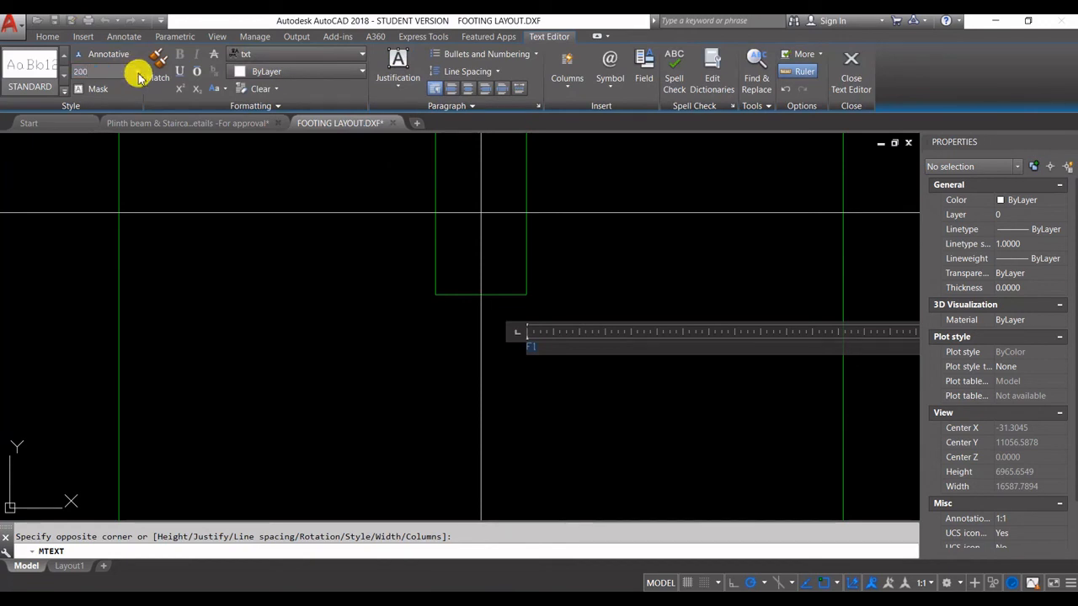
{"action": "key", "text": "Return"}
{"action": "left_click", "coordinate": [265, 328]}
{"action": "scroll", "coordinate": [414, 359], "scroll_direction": "down", "scroll_amount": 6}
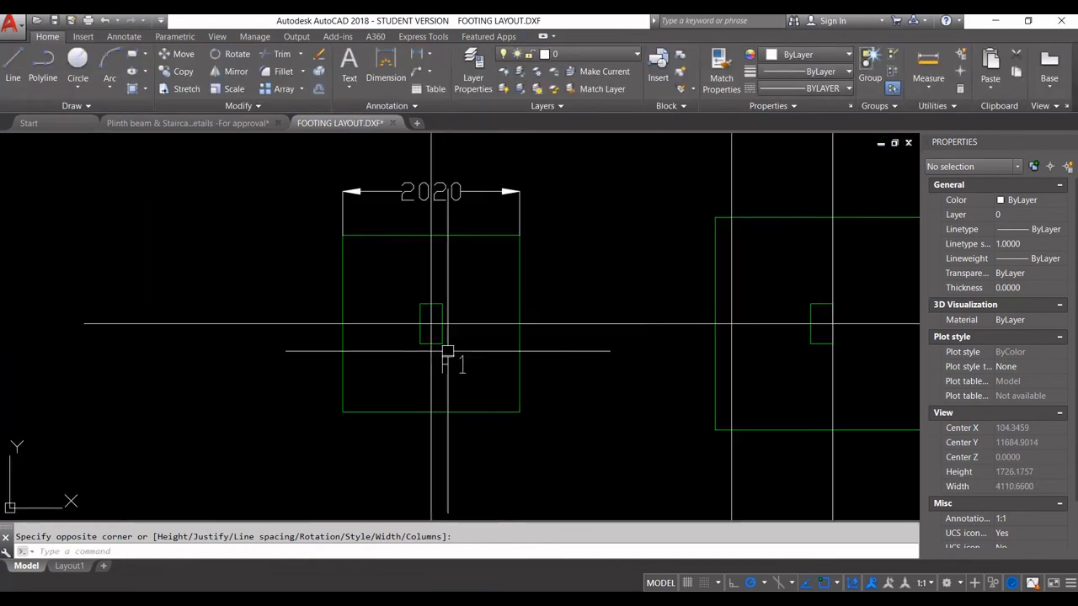
{"action": "middle_click_drag", "start_coordinate": [487, 384], "coordinate": [416, 328]}
{"action": "scroll", "coordinate": [419, 324], "scroll_direction": "down", "scroll_amount": 4}
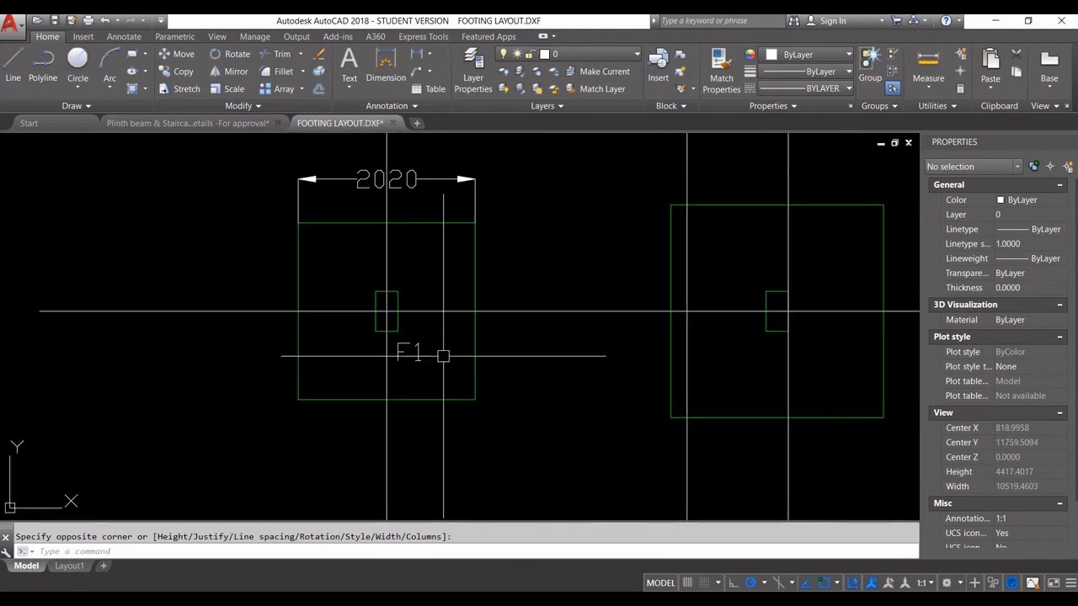
Examine the dimensions, footing labels and grid bubbles of the reference footing layout in the Plinth beam & Staircase details drawing.
{"action": "left_click", "coordinate": [193, 122]}
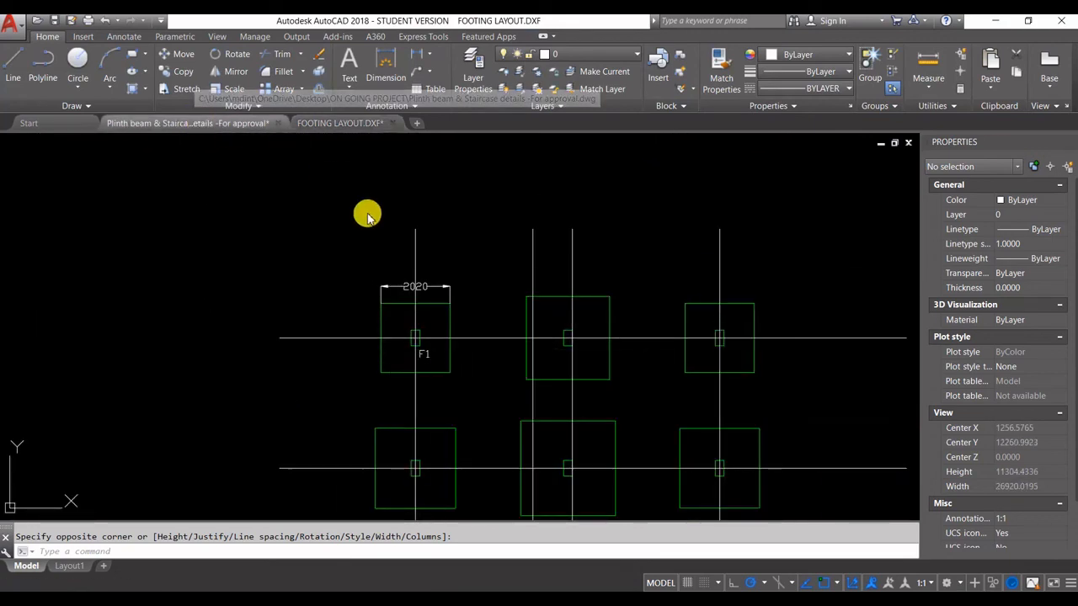
{"action": "scroll", "coordinate": [603, 338], "scroll_direction": "down", "scroll_amount": 14}
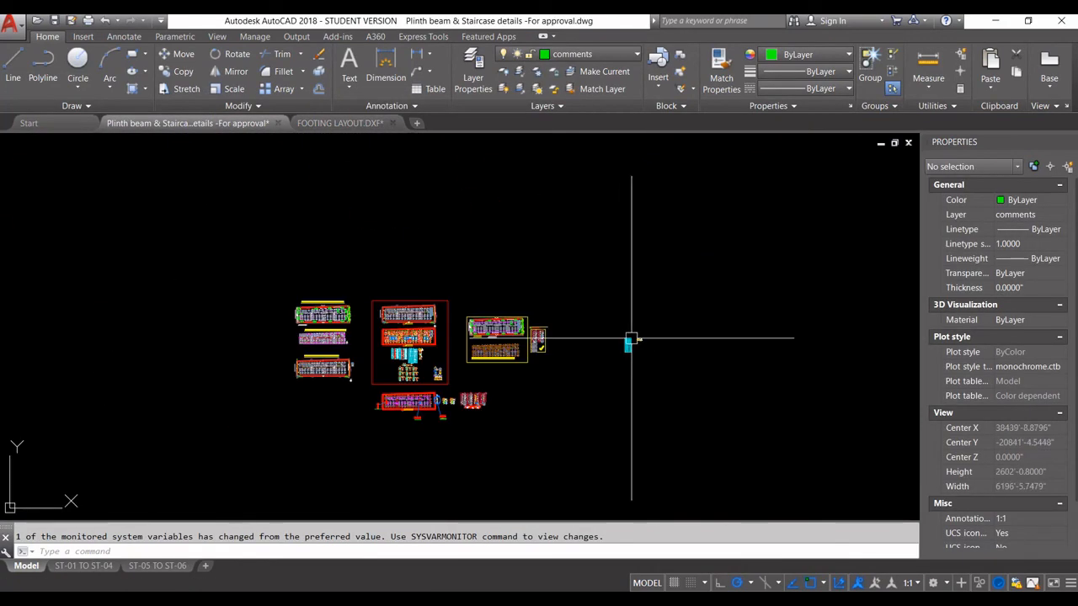
{"action": "scroll", "coordinate": [406, 328], "scroll_direction": "up", "scroll_amount": 10}
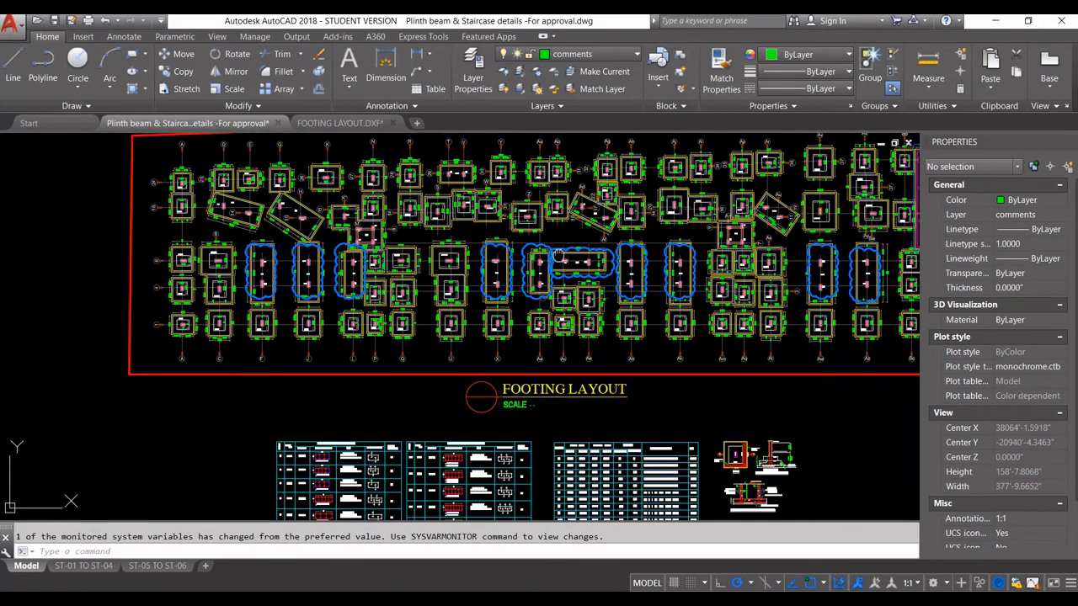
{"action": "middle_click_drag", "start_coordinate": [566, 239], "coordinate": [549, 342]}
{"action": "scroll", "coordinate": [211, 260], "scroll_direction": "up", "scroll_amount": 2}
{"action": "scroll", "coordinate": [211, 261], "scroll_direction": "up", "scroll_amount": 8}
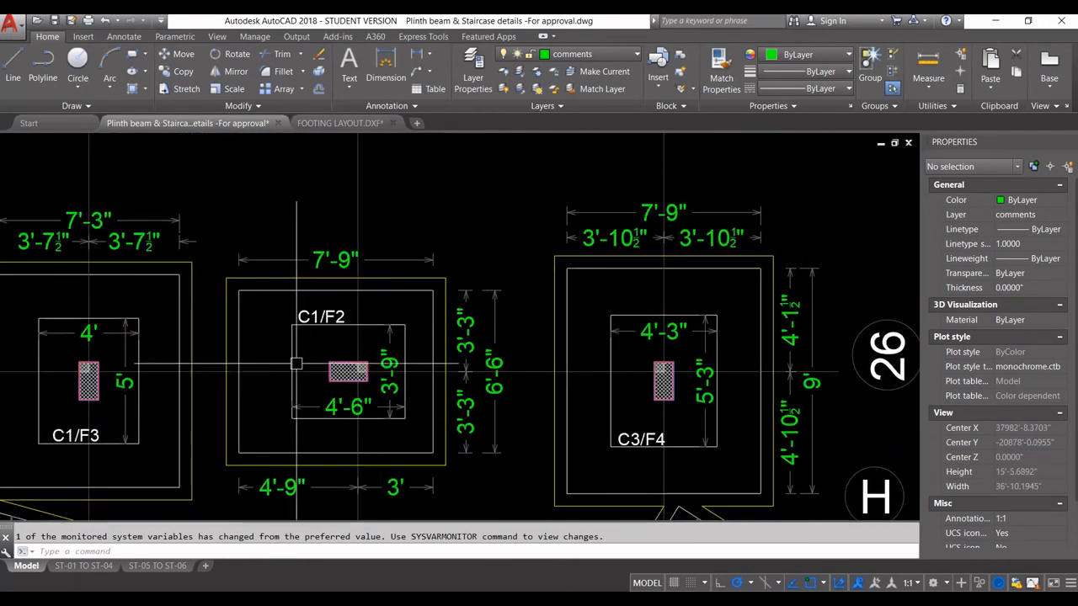
{"action": "scroll", "coordinate": [466, 314], "scroll_direction": "down", "scroll_amount": 2}
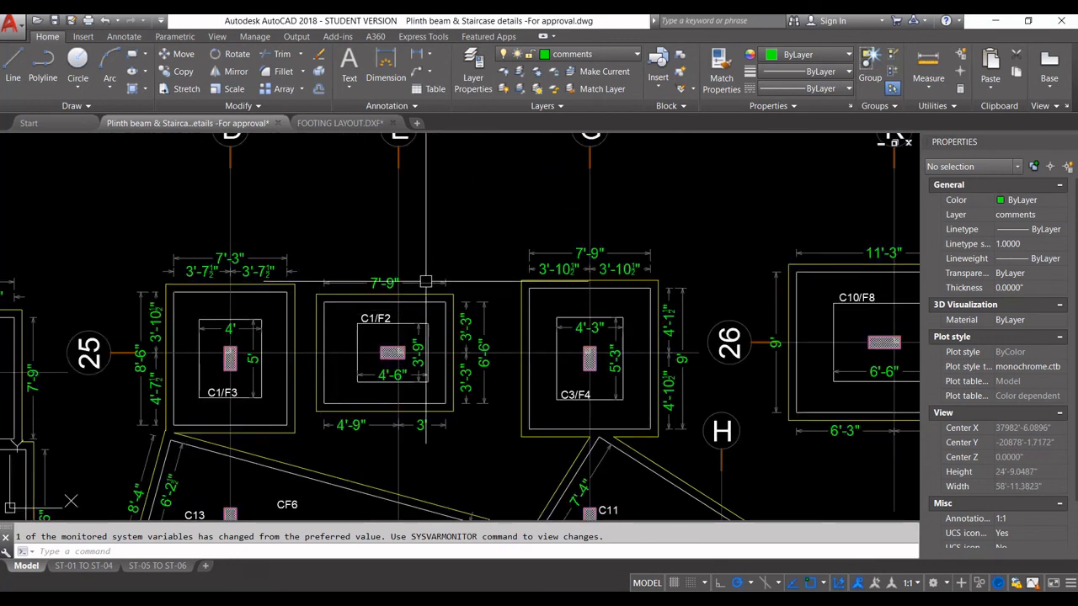
{"action": "scroll", "coordinate": [440, 282], "scroll_direction": "up", "scroll_amount": 3}
{"action": "scroll", "coordinate": [553, 339], "scroll_direction": "down", "scroll_amount": 9}
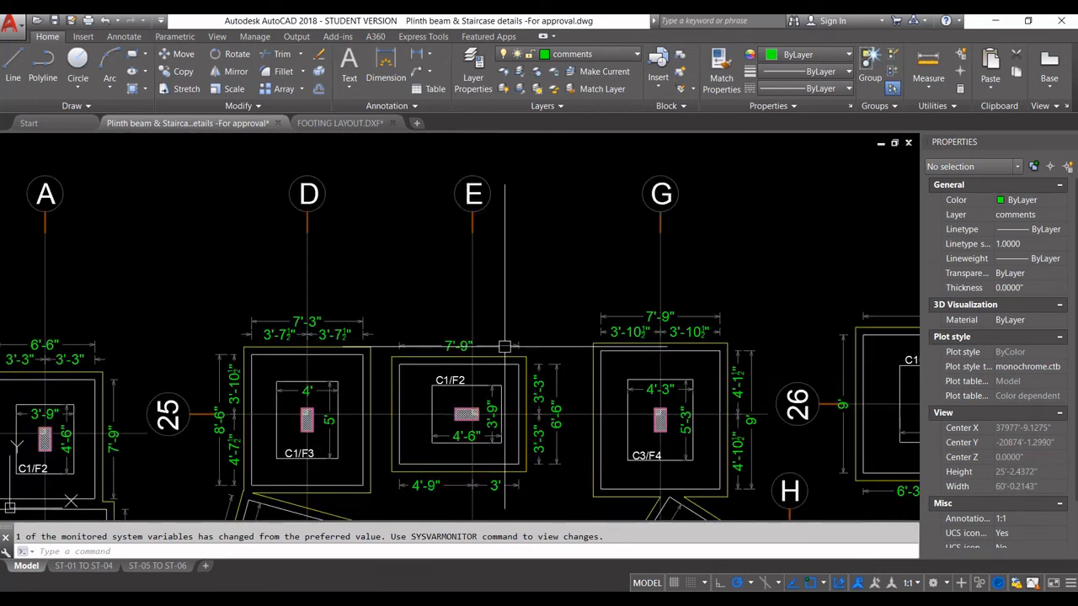
{"action": "scroll", "coordinate": [520, 316], "scroll_direction": "up", "scroll_amount": 2}
{"action": "middle_click_drag", "start_coordinate": [468, 291], "coordinate": [365, 261]}
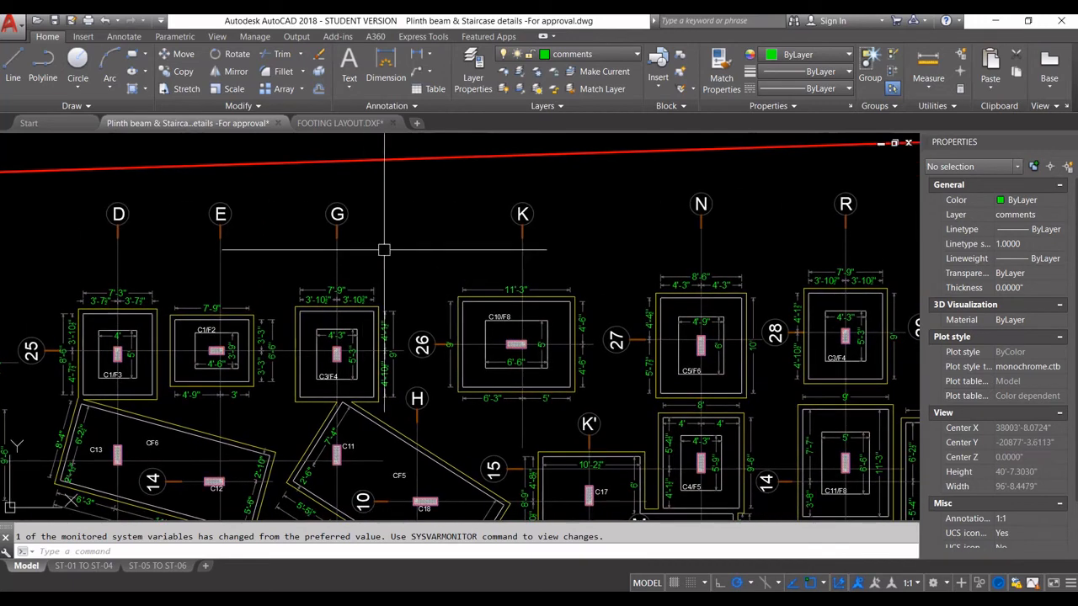
{"action": "scroll", "coordinate": [385, 250], "scroll_direction": "down", "scroll_amount": 2}
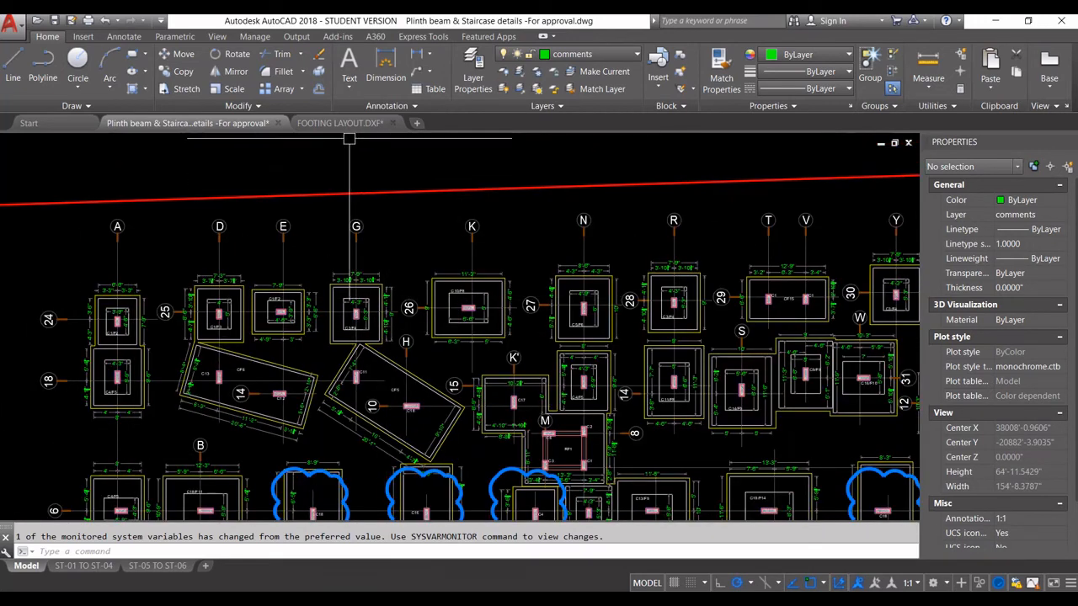
View the whole grid in the FOOTING LAYOUT drawing, and review the footing schedule in the Plinth beam & Staircase details drawing.
{"action": "left_click", "coordinate": [341, 123]}
{"action": "scroll", "coordinate": [474, 350], "scroll_direction": "down", "scroll_amount": 6}
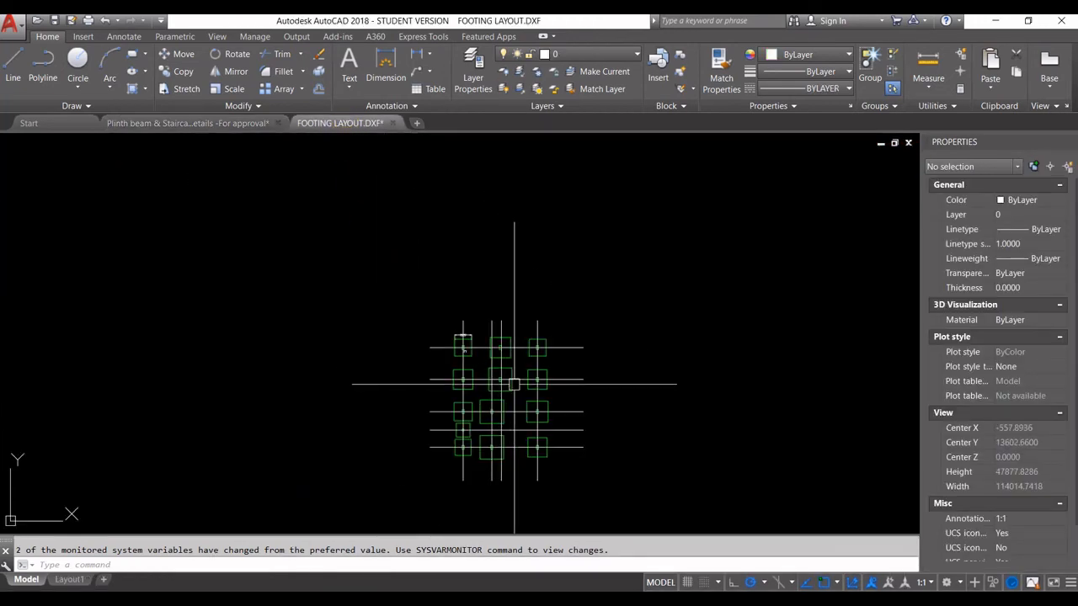
{"action": "left_click", "coordinate": [224, 128]}
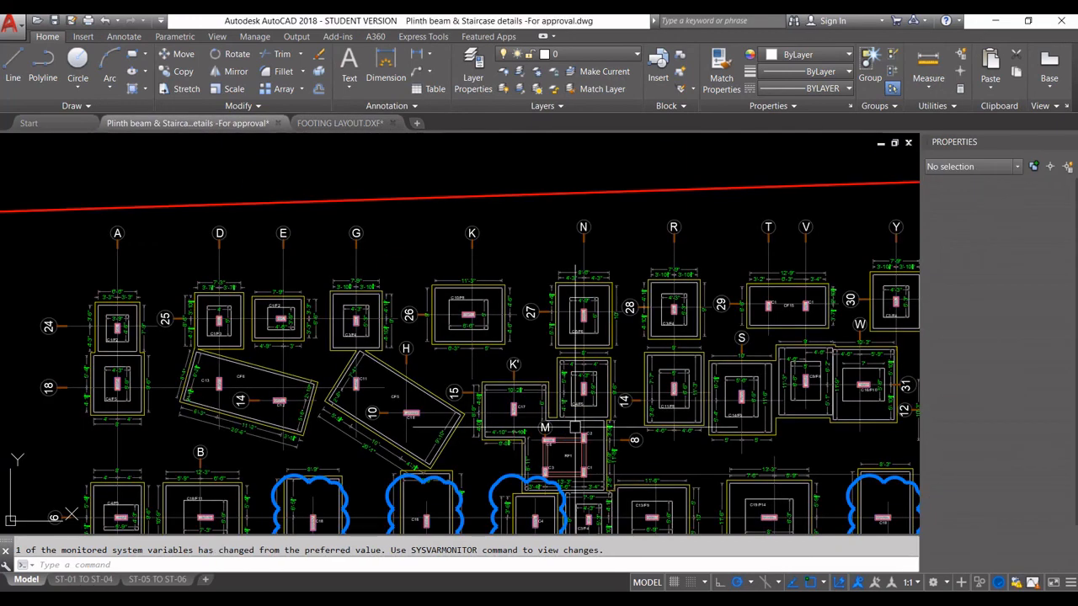
{"action": "scroll", "coordinate": [376, 270], "scroll_direction": "down", "scroll_amount": 5}
{"action": "scroll", "coordinate": [674, 261], "scroll_direction": "up", "scroll_amount": 10}
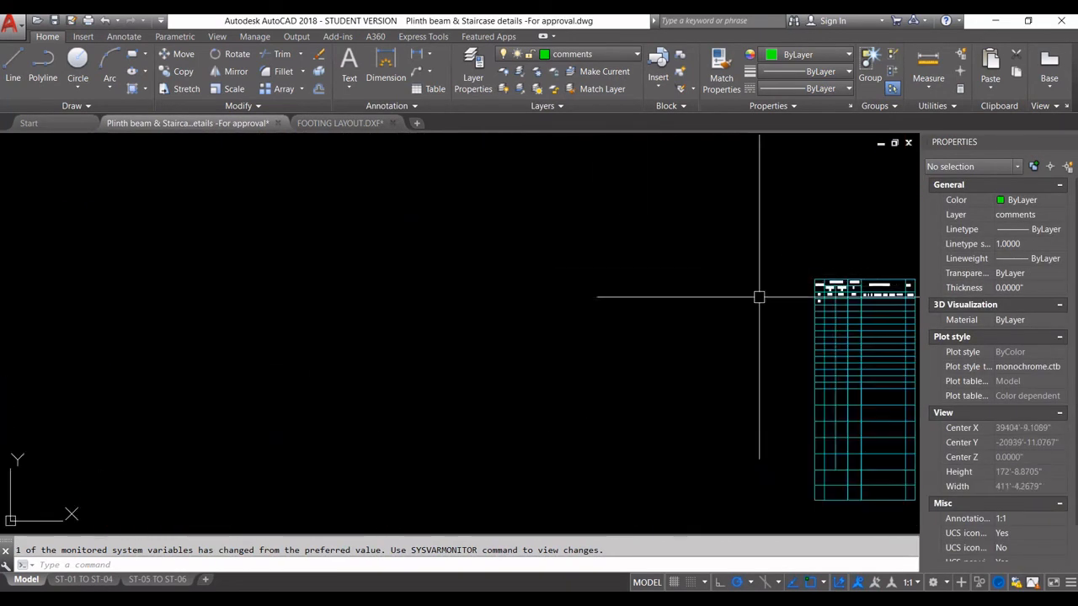
{"action": "scroll", "coordinate": [665, 244], "scroll_direction": "up", "scroll_amount": 2}
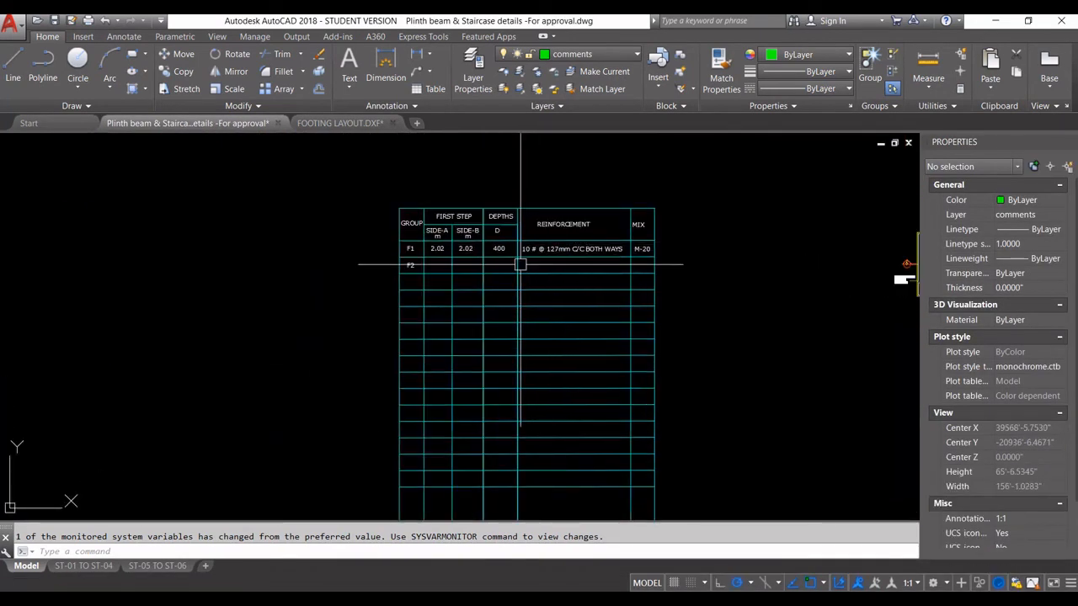
{"action": "scroll", "coordinate": [524, 241], "scroll_direction": "down", "scroll_amount": 4}
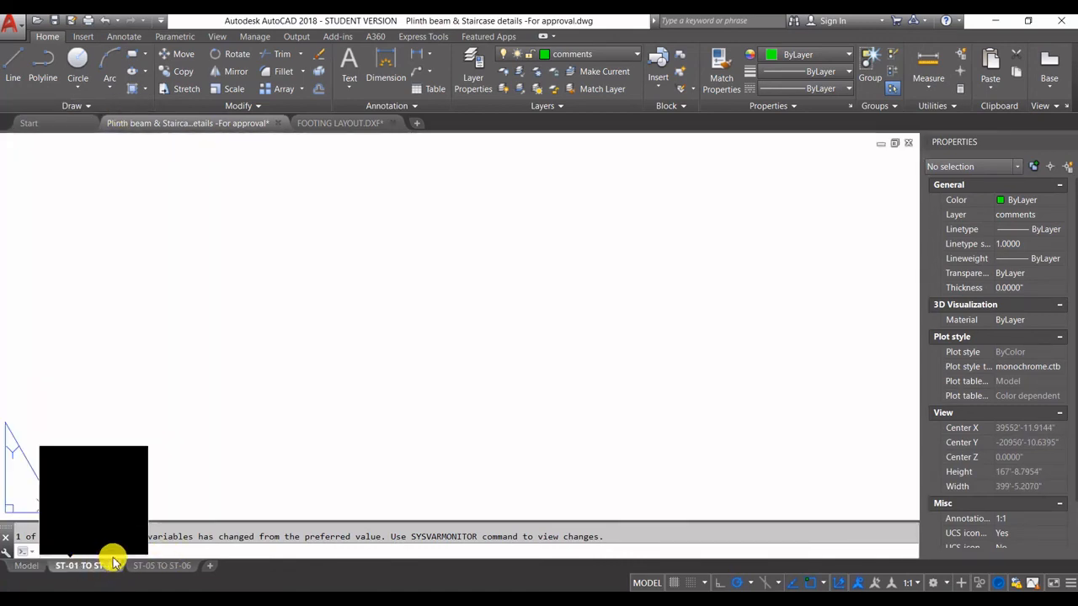
Open the ST-01 TO ST-04 sheet layout and view the footing layout plan on its first sheet.
{"action": "left_click", "coordinate": [84, 573]}
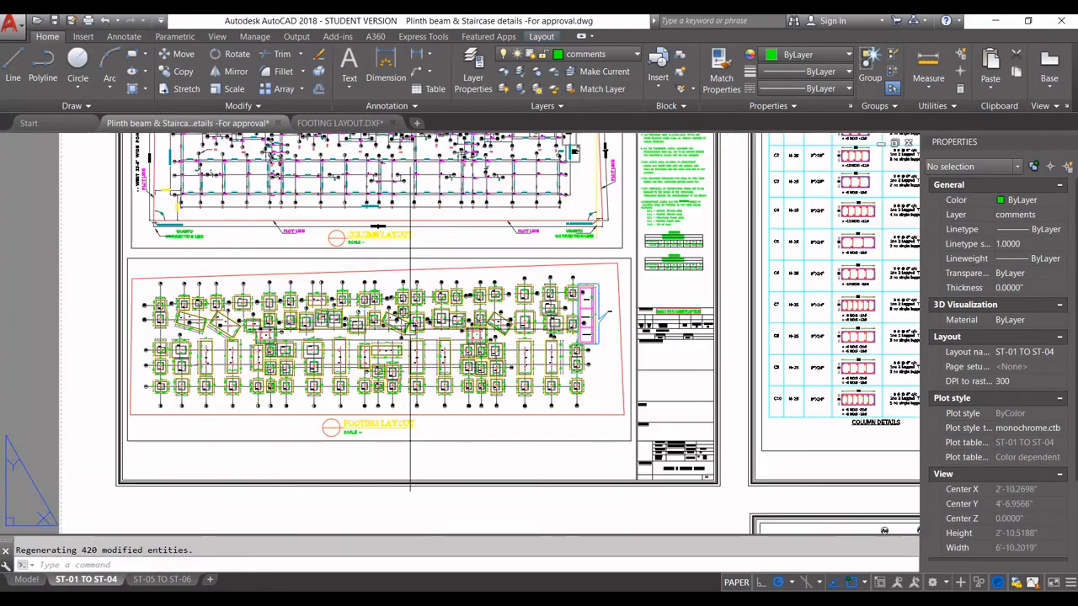
{"action": "scroll", "coordinate": [378, 225], "scroll_direction": "down", "scroll_amount": 3}
{"action": "scroll", "coordinate": [354, 194], "scroll_direction": "up", "scroll_amount": 6}
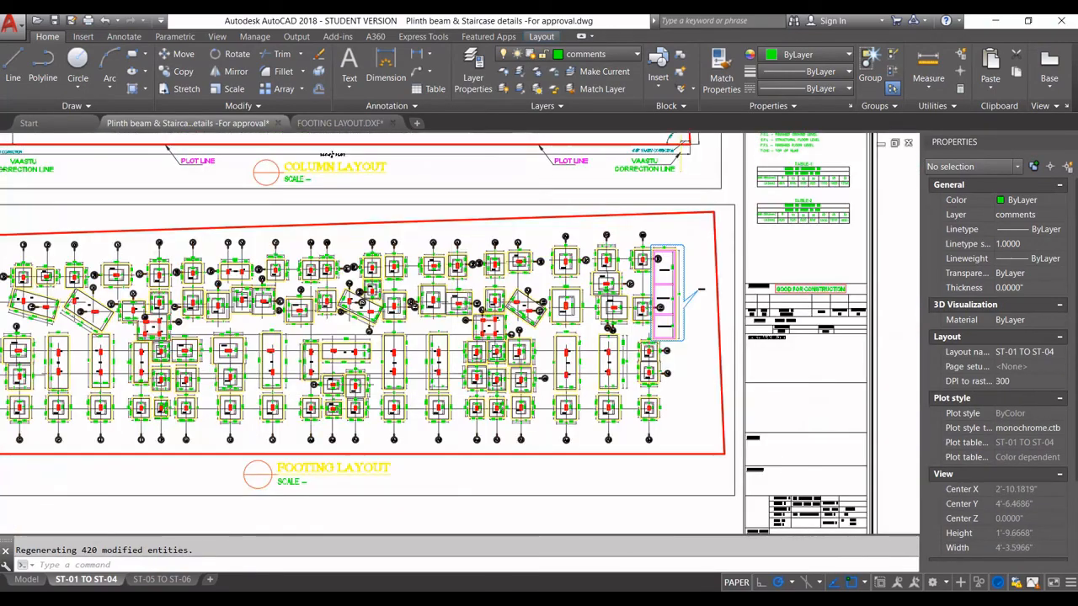
{"action": "scroll", "coordinate": [488, 355], "scroll_direction": "down", "scroll_amount": 6}
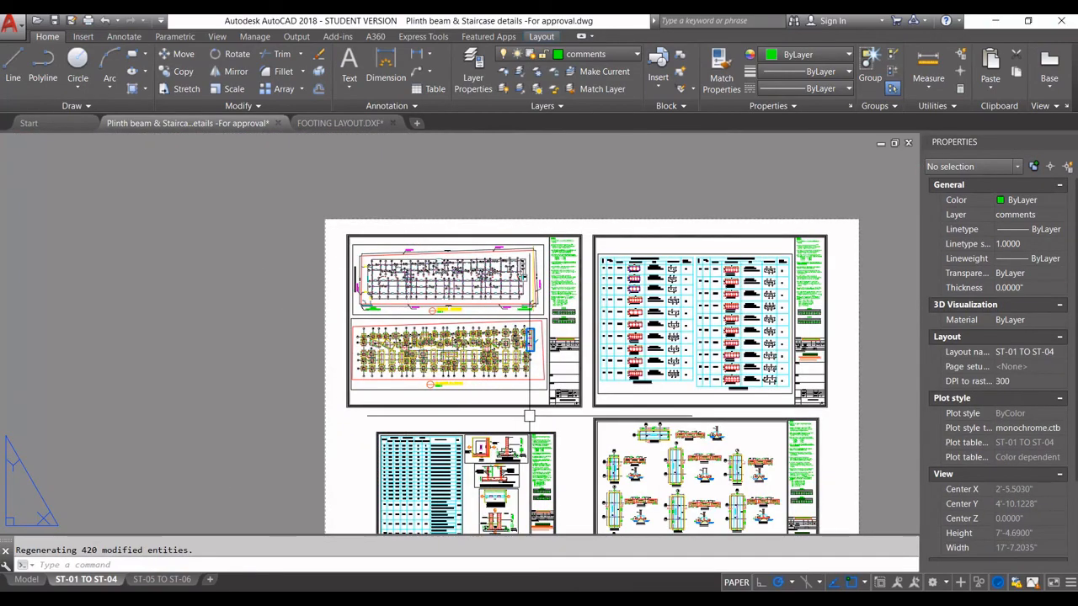
Examine the footing schedule sheet with its typical footing, lift wall and slab-beam combined footing details and title block.
{"action": "scroll", "coordinate": [515, 435], "scroll_direction": "up", "scroll_amount": 7}
{"action": "middle_click_drag", "start_coordinate": [515, 436], "coordinate": [555, 267]}
{"action": "scroll", "coordinate": [555, 265], "scroll_direction": "down", "scroll_amount": 2}
{"action": "middle_click_drag", "start_coordinate": [554, 398], "coordinate": [581, 306]}
{"action": "middle_click_drag", "start_coordinate": [505, 409], "coordinate": [515, 389]}
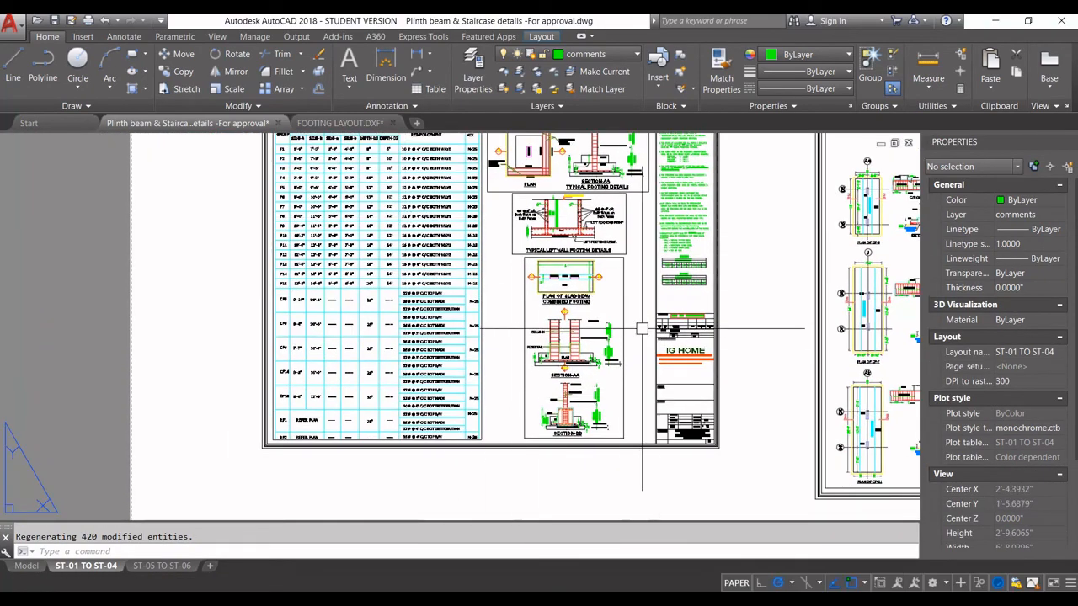
{"action": "middle_click_drag", "start_coordinate": [642, 329], "coordinate": [624, 443]}
{"action": "scroll", "coordinate": [691, 470], "scroll_direction": "up", "scroll_amount": 6}
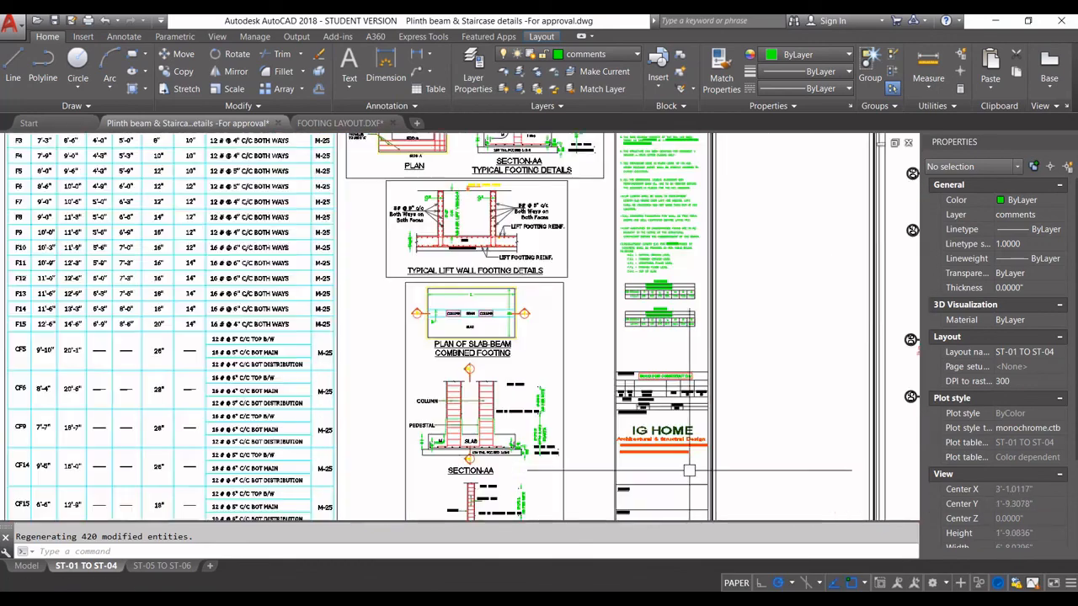
{"action": "scroll", "coordinate": [635, 263], "scroll_direction": "down", "scroll_amount": 6}
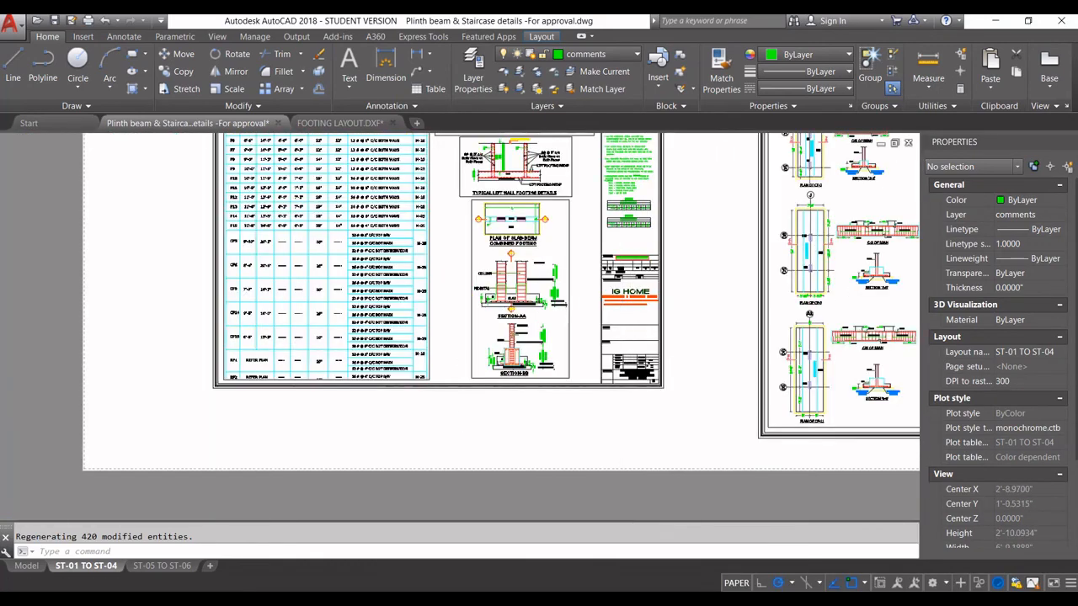
{"action": "scroll", "coordinate": [624, 387], "scroll_direction": "up", "scroll_amount": 8}
{"action": "scroll", "coordinate": [678, 451], "scroll_direction": "down", "scroll_amount": 10}
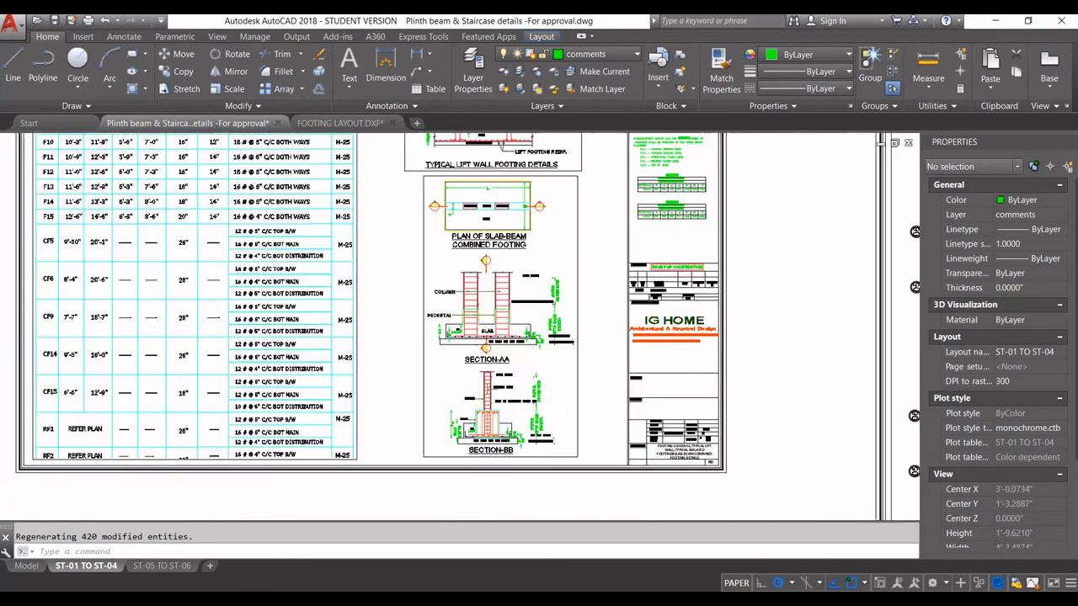
Compare the footing layout plan with the other sheets in the layout, and examine the combined footing plans and sections sheet.
{"action": "scroll", "coordinate": [619, 423], "scroll_direction": "down", "scroll_amount": 2}
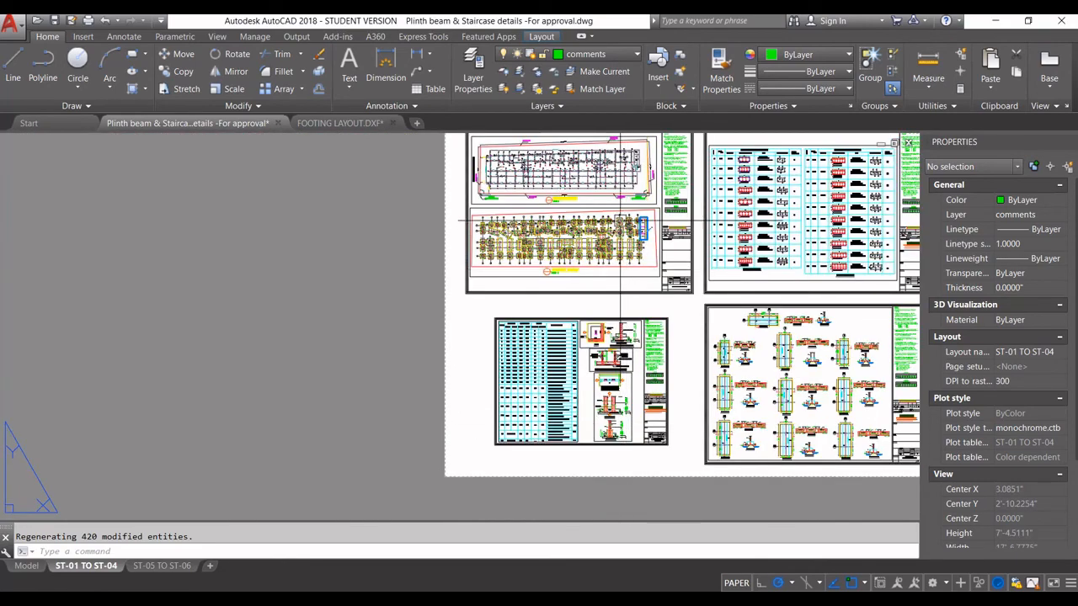
{"action": "scroll", "coordinate": [620, 220], "scroll_direction": "up", "scroll_amount": 10}
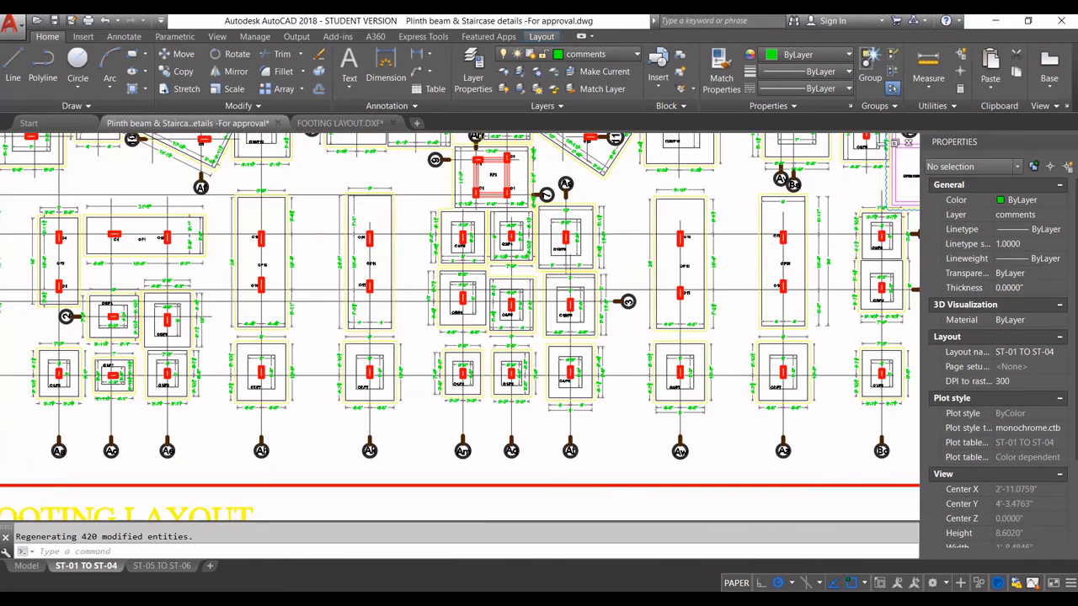
{"action": "scroll", "coordinate": [615, 413], "scroll_direction": "down", "scroll_amount": 6}
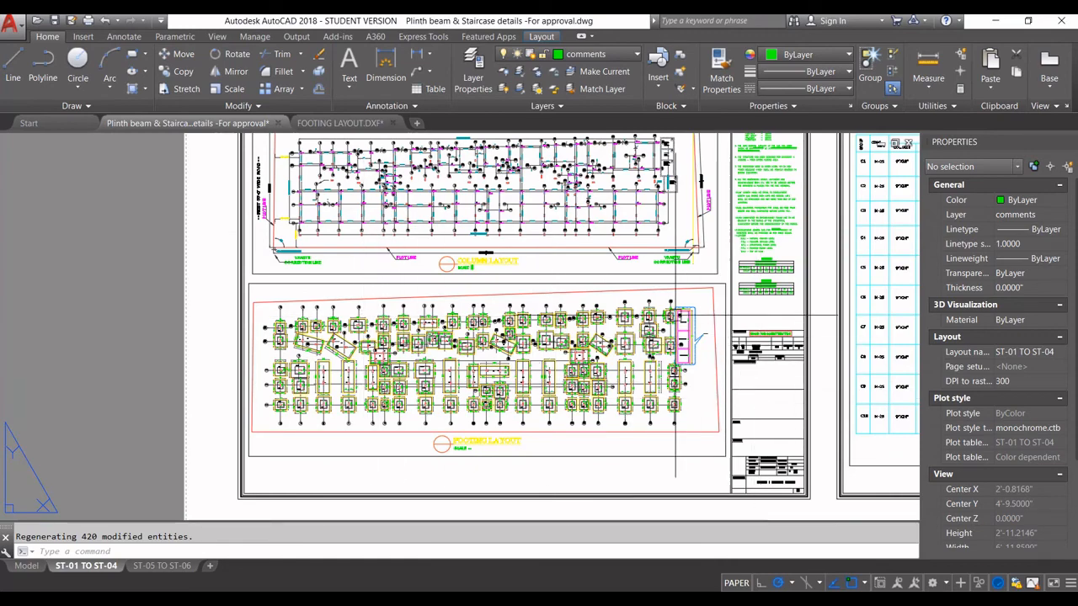
{"action": "scroll", "coordinate": [674, 316], "scroll_direction": "down", "scroll_amount": 4}
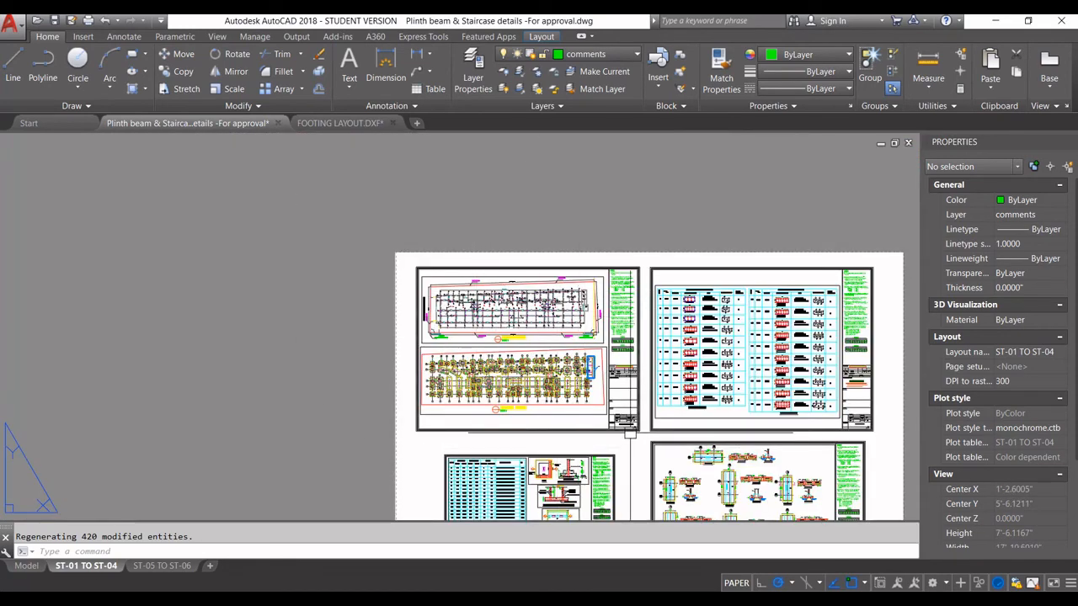
{"action": "scroll", "coordinate": [633, 421], "scroll_direction": "up", "scroll_amount": 2}
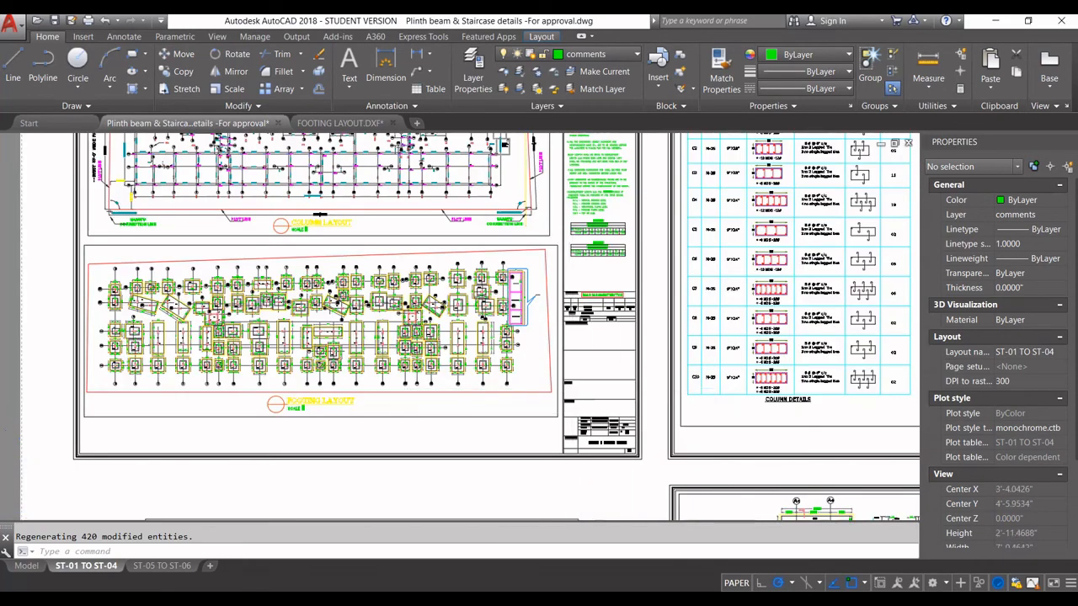
{"action": "scroll", "coordinate": [556, 404], "scroll_direction": "down", "scroll_amount": 4}
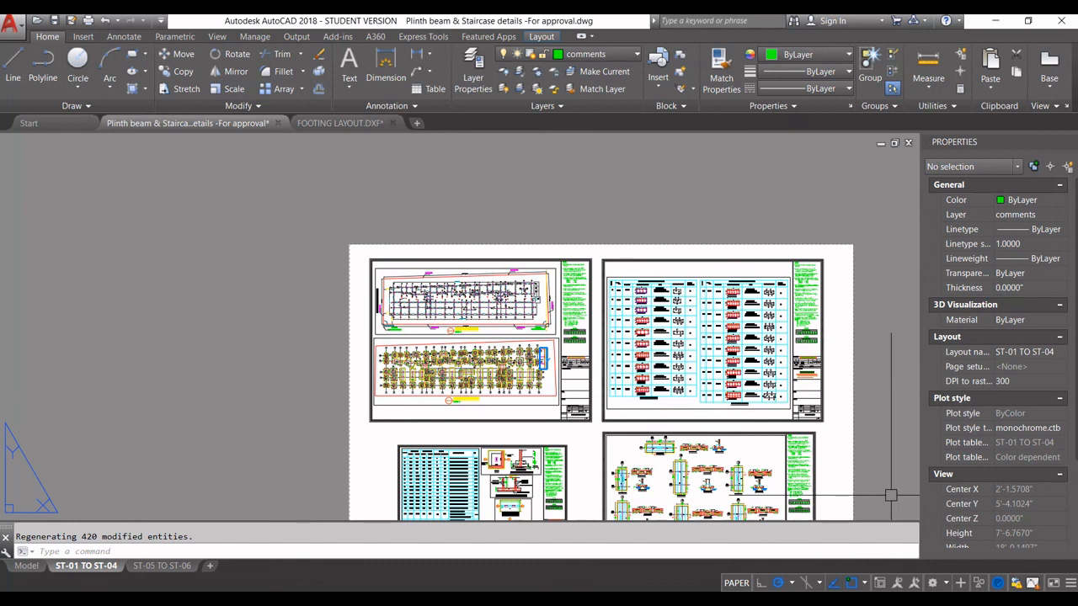
{"action": "middle_click", "coordinate": [277, 313]}
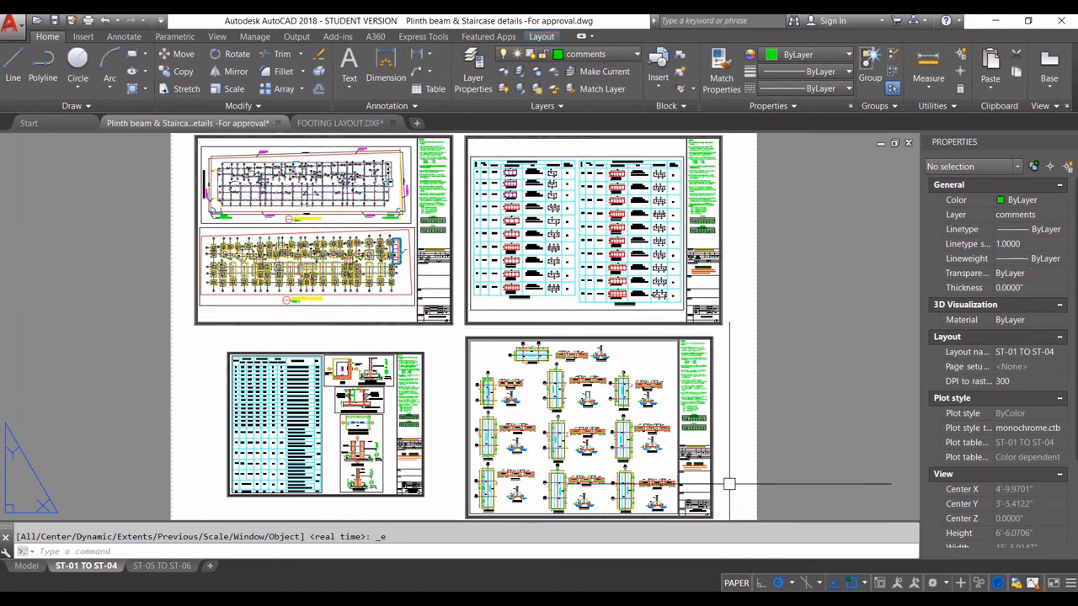
{"action": "scroll", "coordinate": [728, 485], "scroll_direction": "up", "scroll_amount": 4}
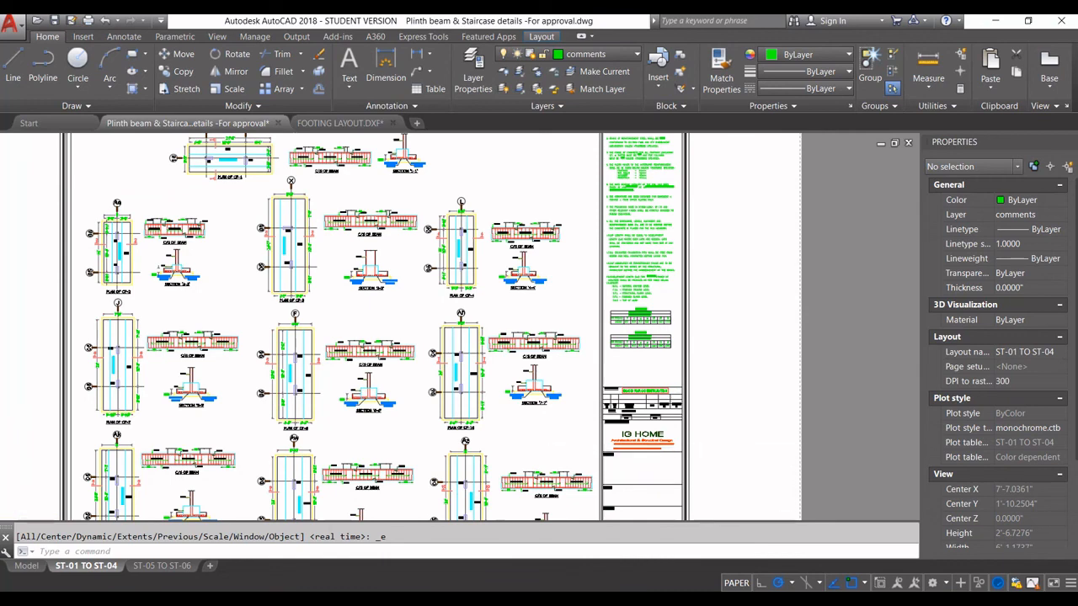
{"action": "scroll", "coordinate": [708, 480], "scroll_direction": "down", "scroll_amount": 4}
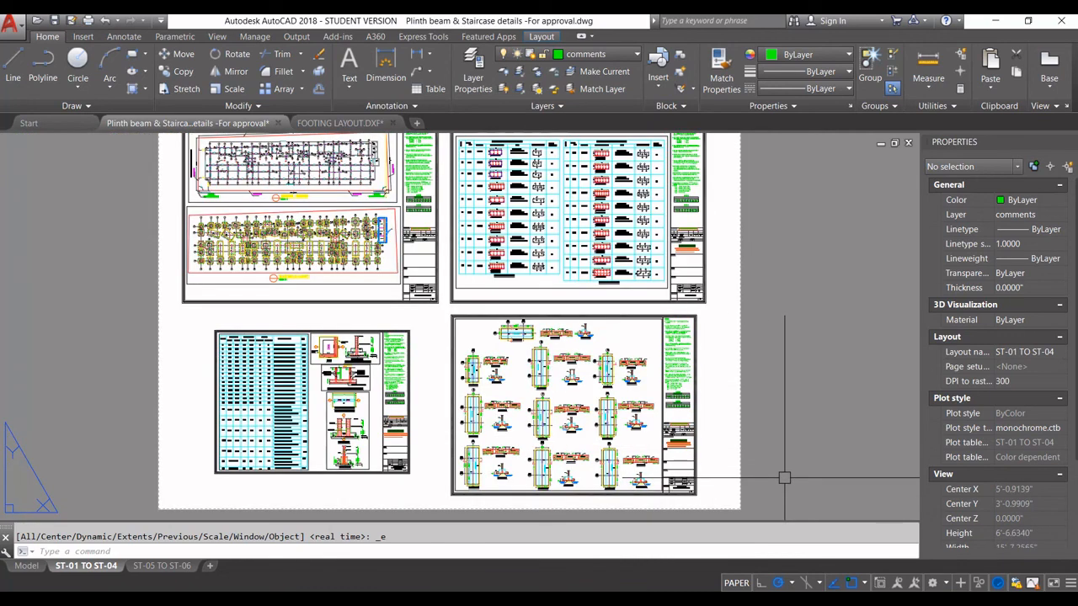